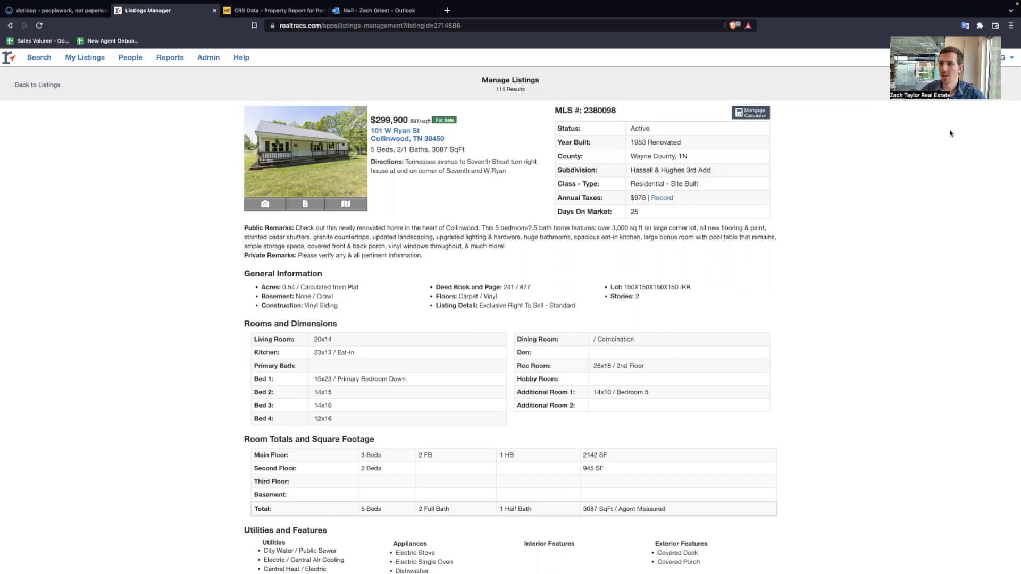
- Download the listing's Confirmation of Agency Status PDF to the computer
scroll(386, 281, "down", 10)
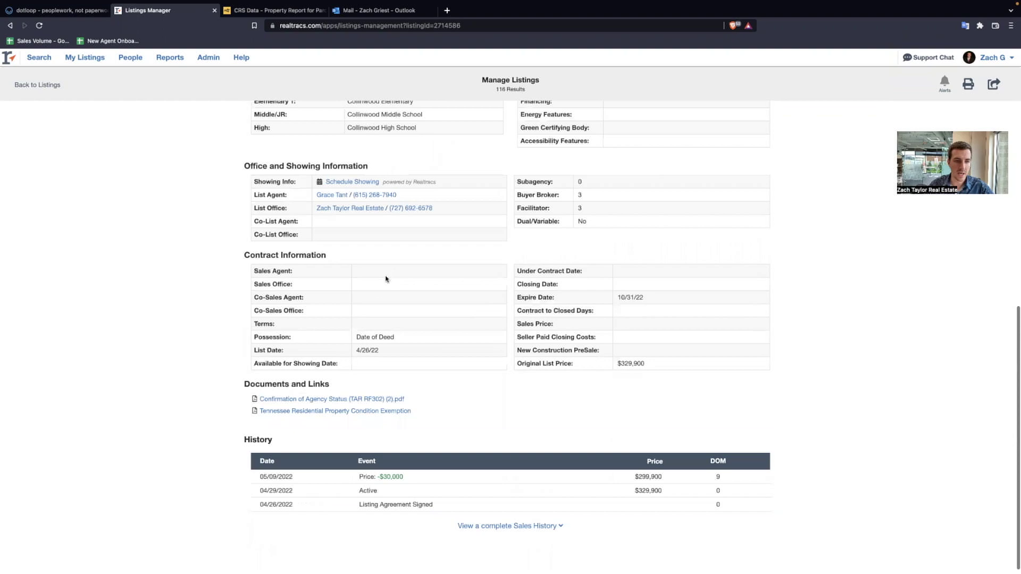
scroll(324, 351, "down", 1)
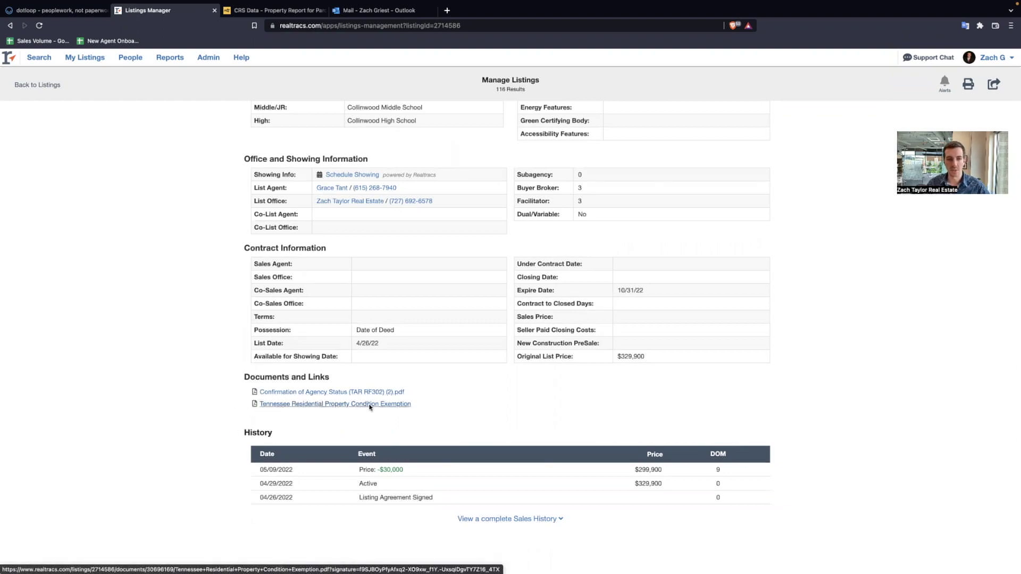
left_click(338, 393)
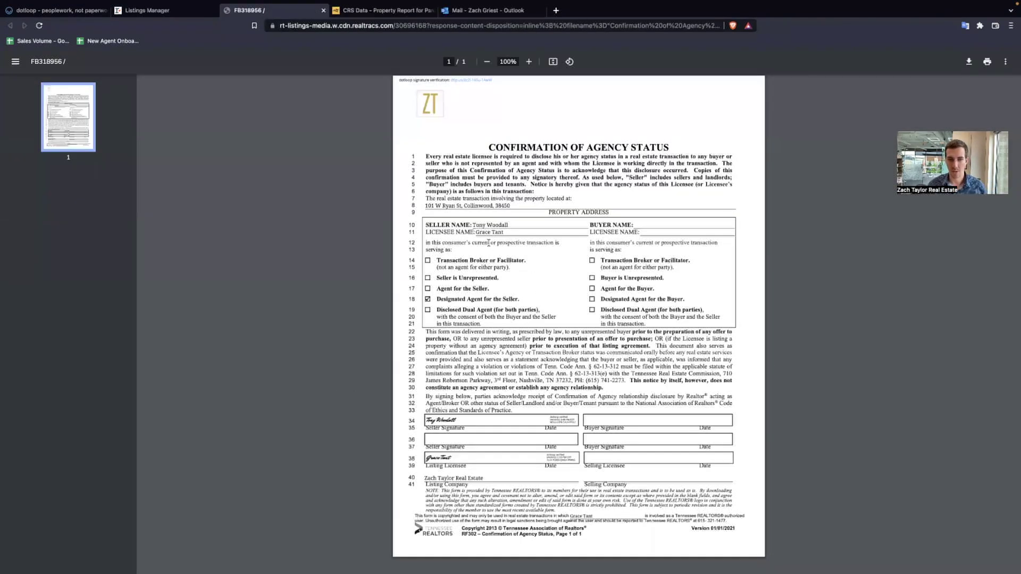
left_click(969, 62)
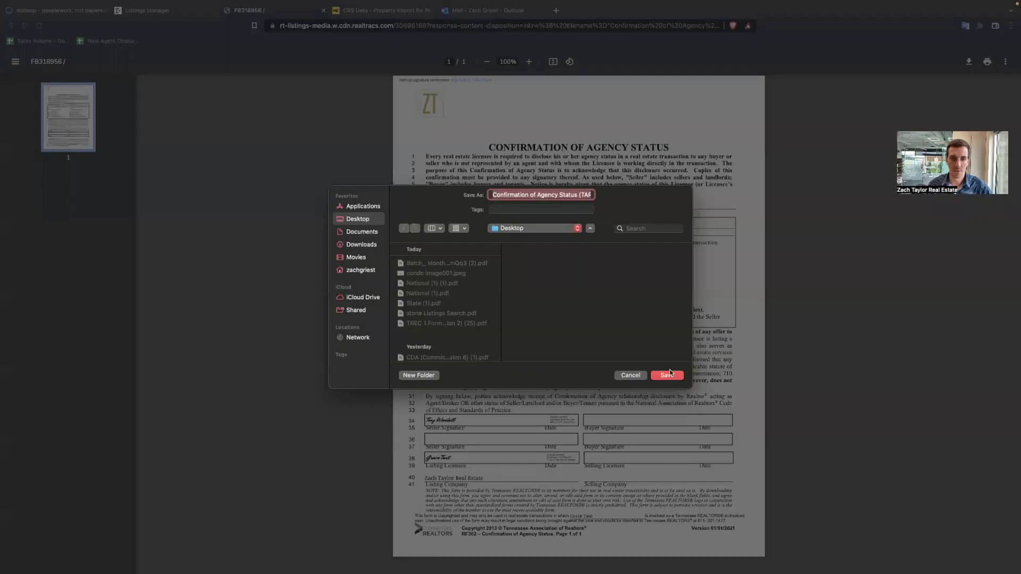
left_click(671, 372)
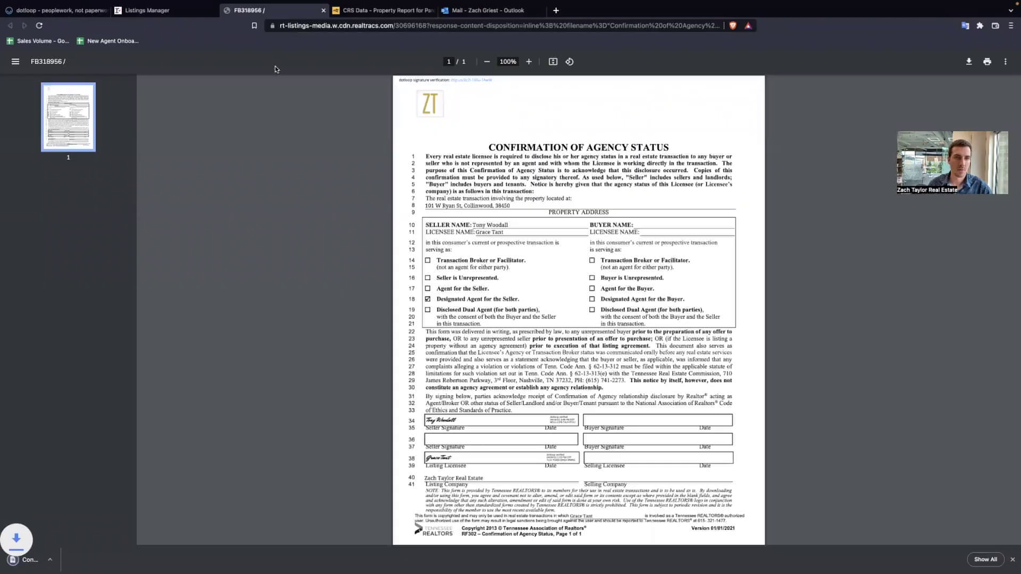
mouse_move(334, 17)
left_click(323, 34)
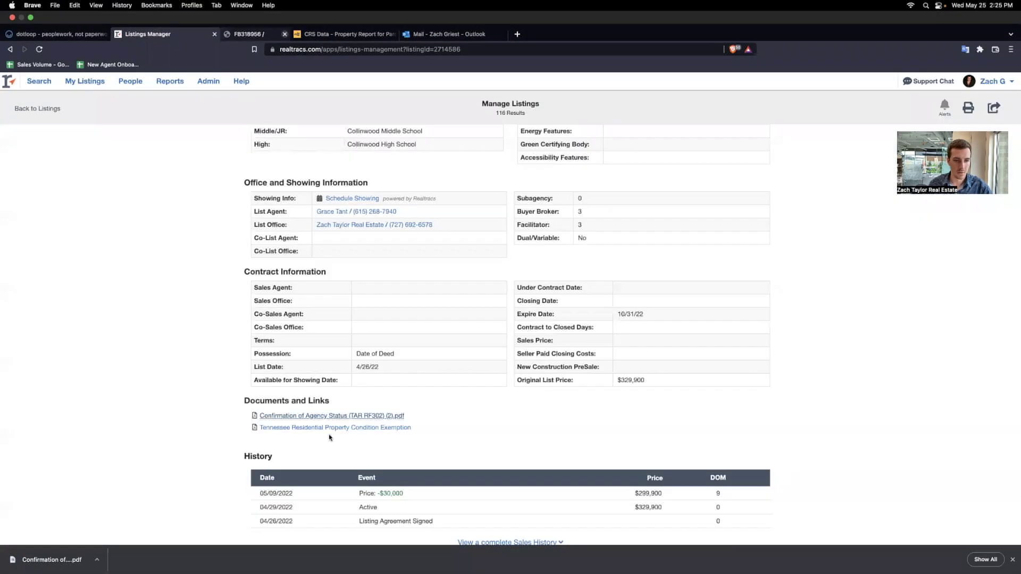
- Download the Tennessee Residential Property Condition Exemption PDF to the computer
left_click(310, 406)
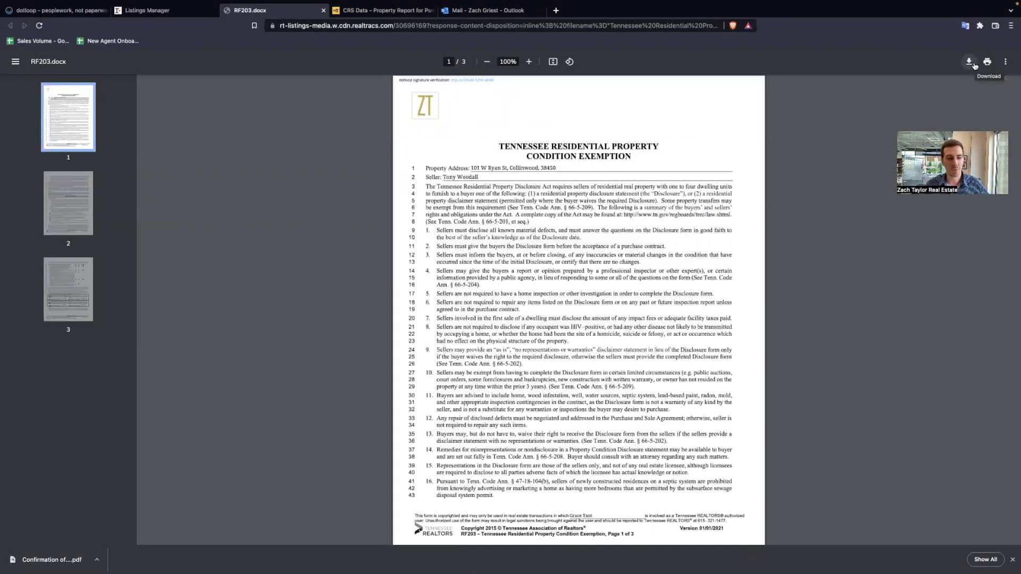
left_click(970, 62)
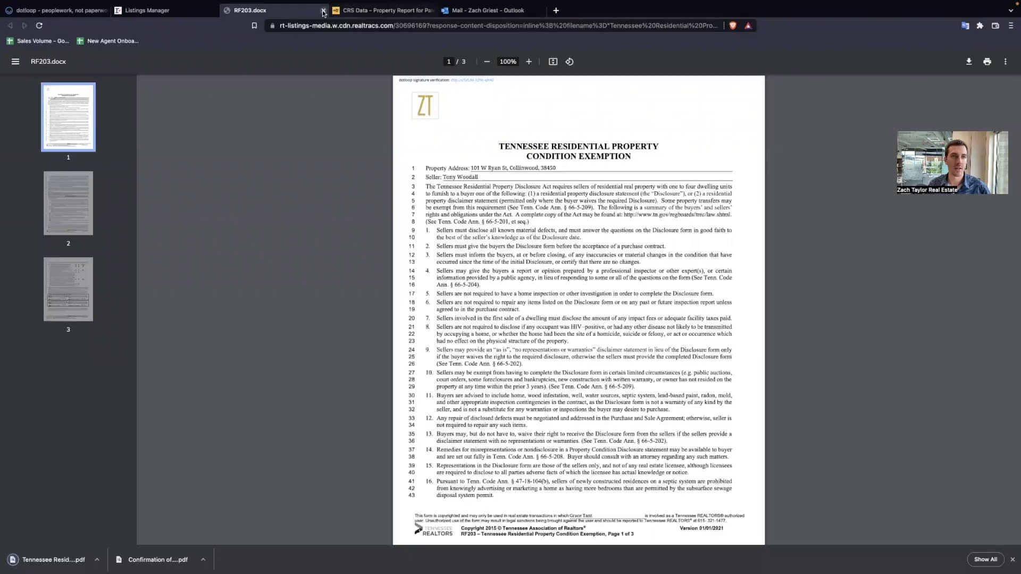
left_click(323, 11)
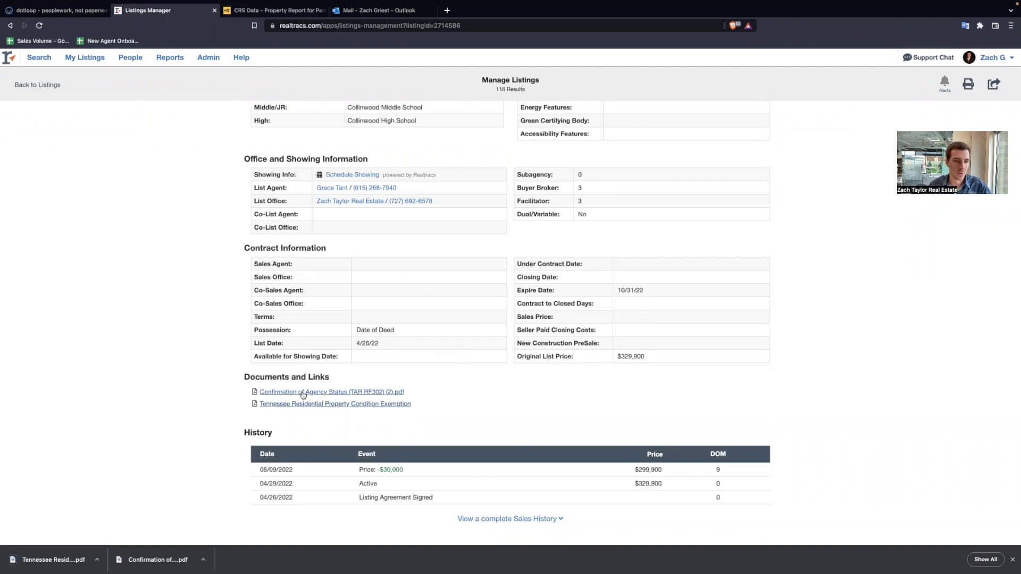
scroll(651, 351, "up", 15)
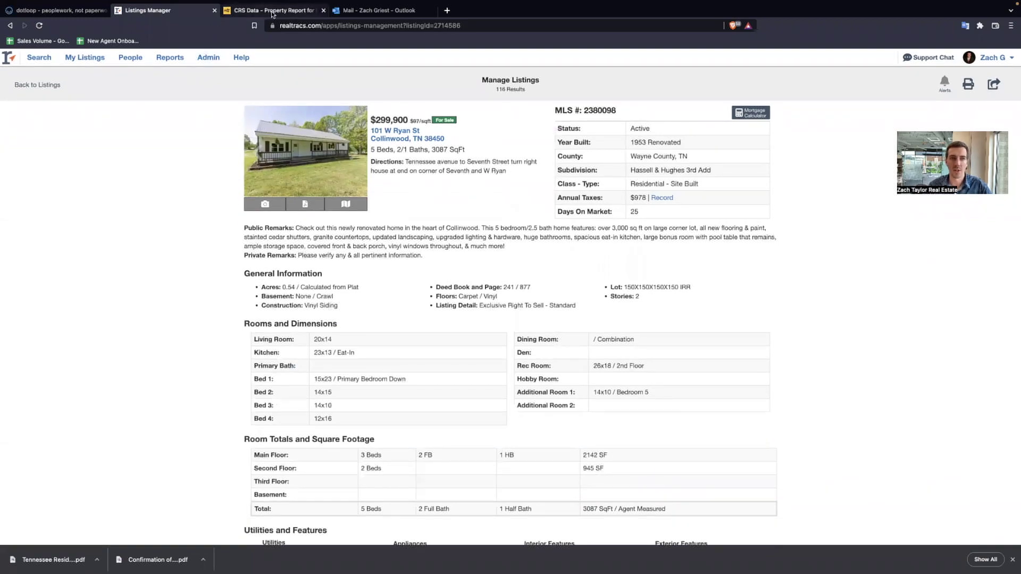
left_click(662, 199)
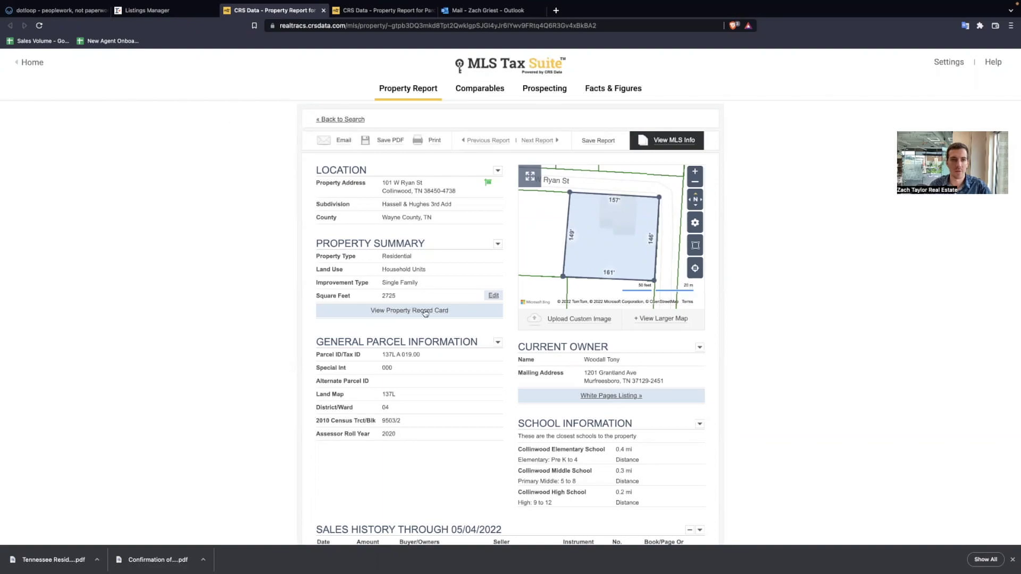
left_click(362, 16)
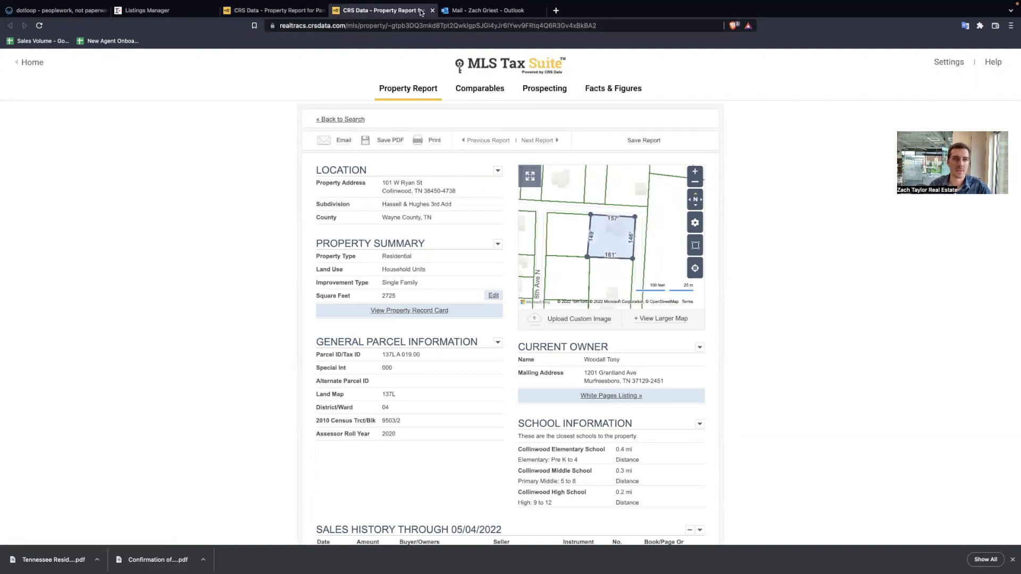
left_click(431, 10)
left_click(173, 15)
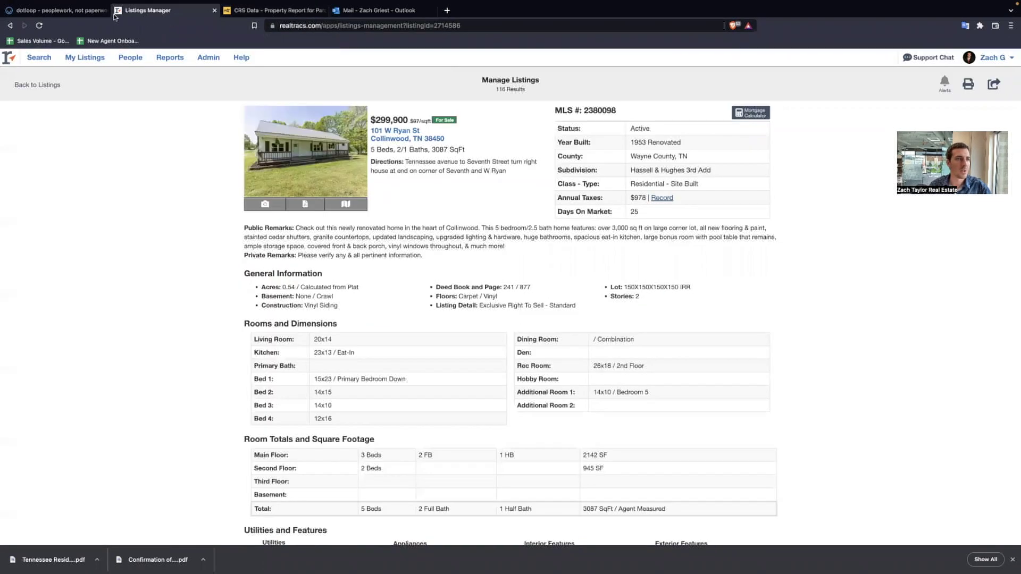
left_click_drag(455, 142, 373, 131)
key("ctrl+c")
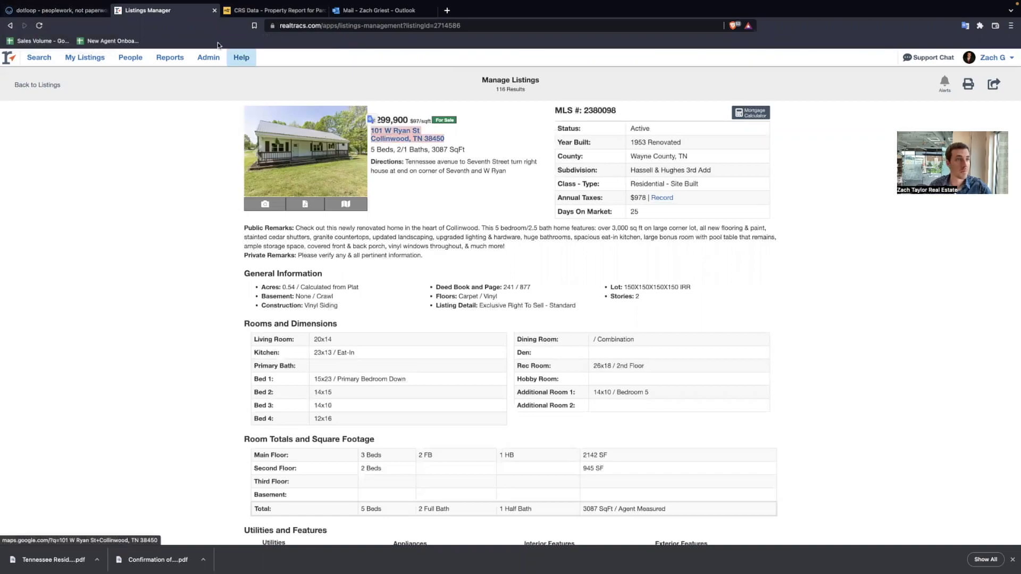
left_click(53, 10)
left_click(837, 118)
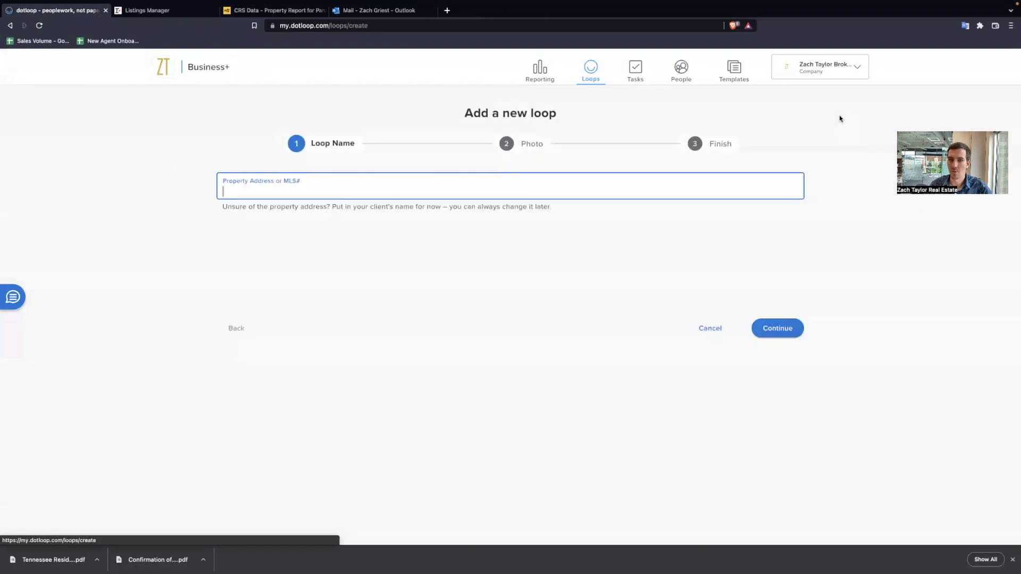
key("ctrl+v")
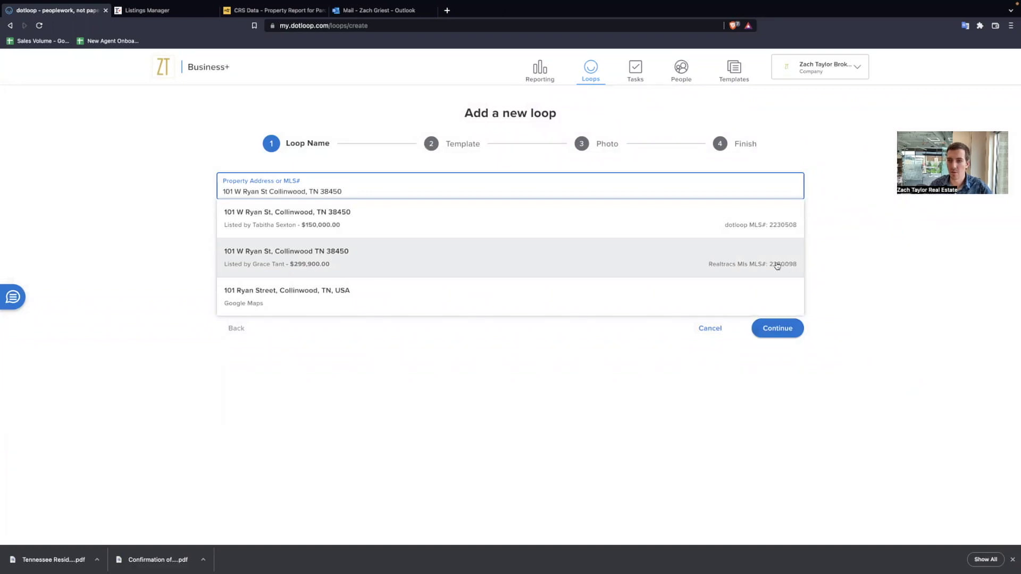
left_click(866, 272)
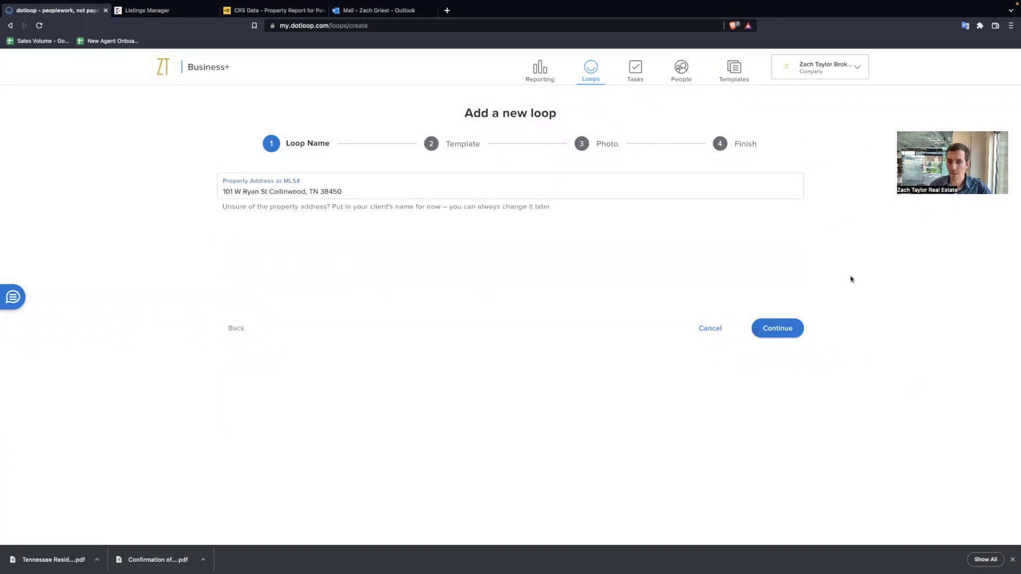
left_click(781, 329)
left_click(276, 191)
left_click(250, 280)
left_click(781, 329)
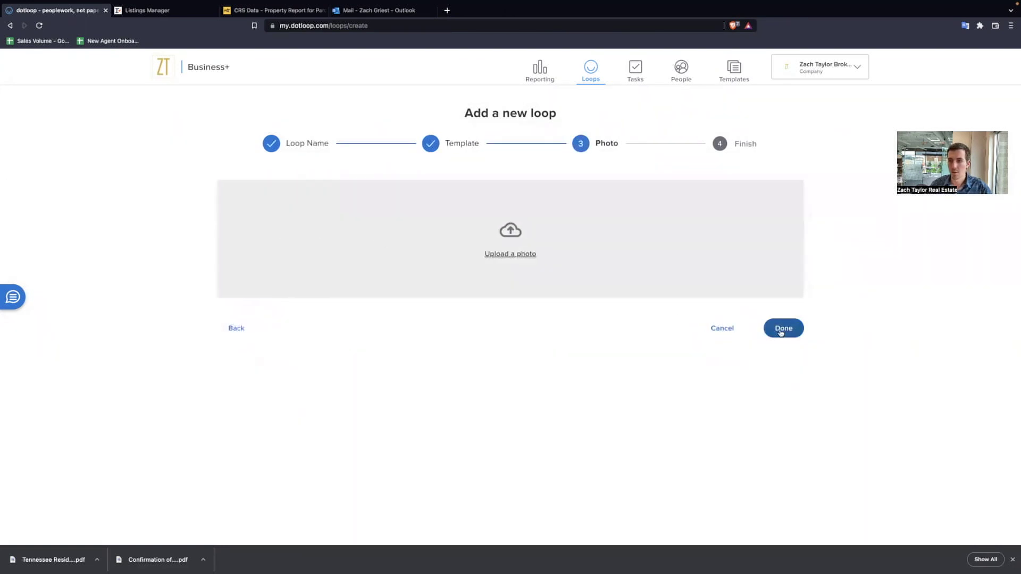
left_click(781, 331)
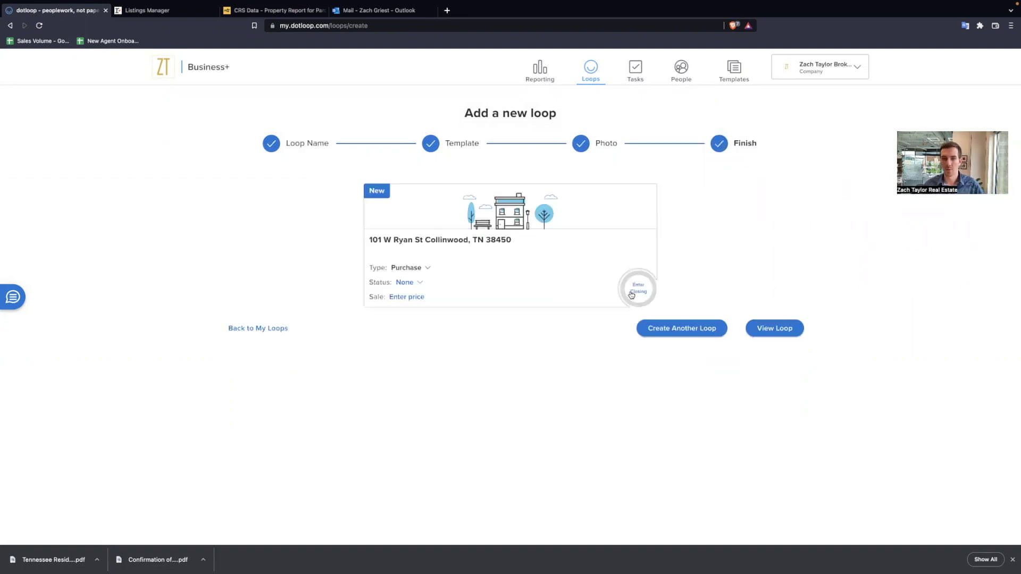
left_click(775, 328)
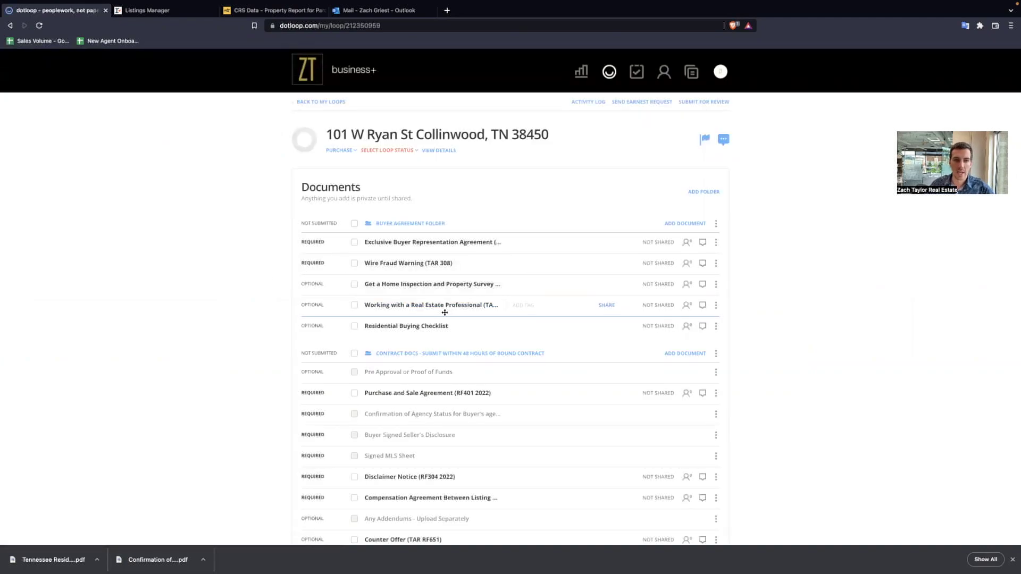
- Upload the Confirmation of Agency Status and exemption PDFs into Contract Docs
scroll(441, 314, "down", 1)
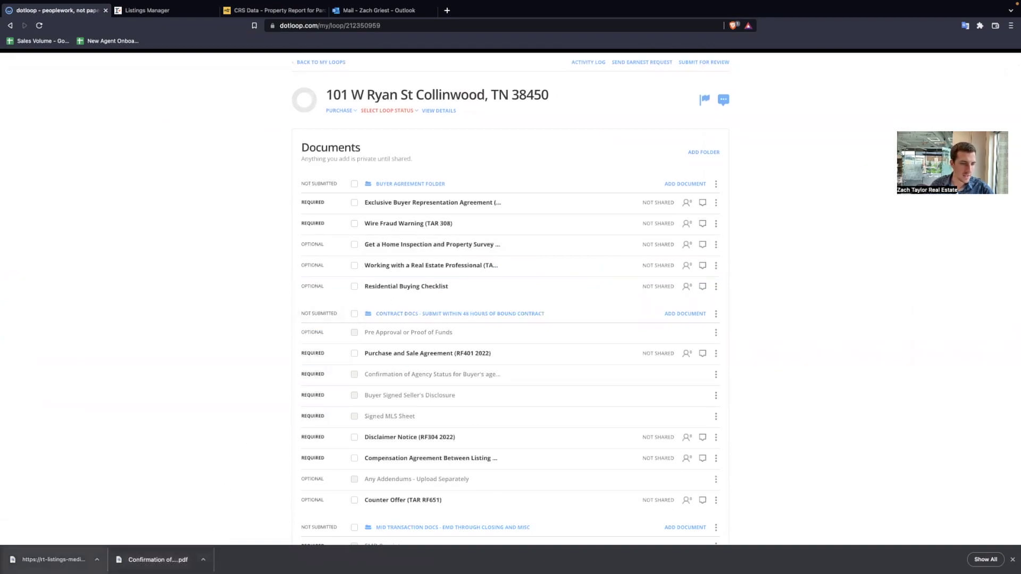
left_click(675, 314)
left_click_drag(158, 559, 341, 358)
scroll(229, 308, "up", 3)
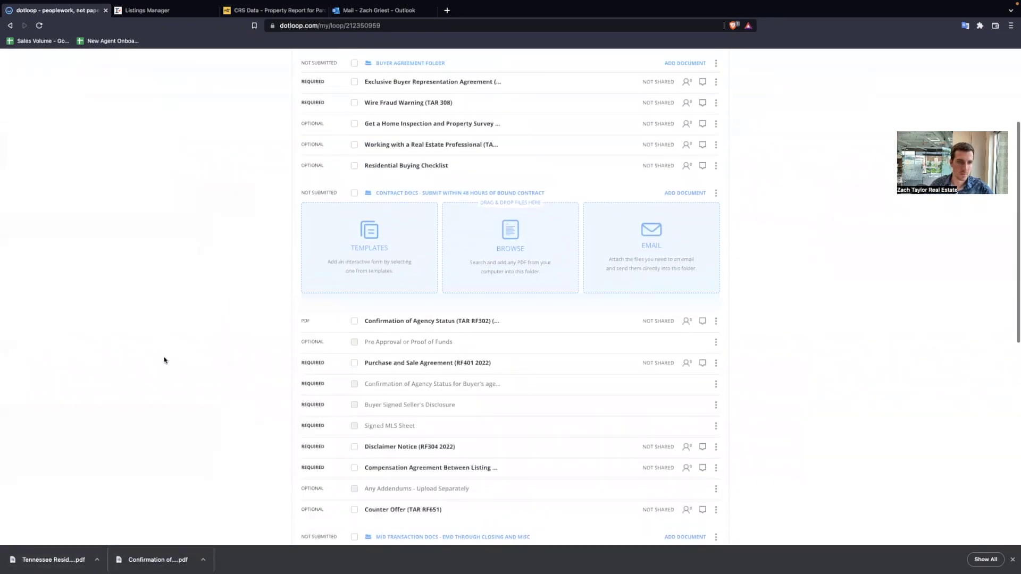
left_click_drag(24, 559, 317, 261)
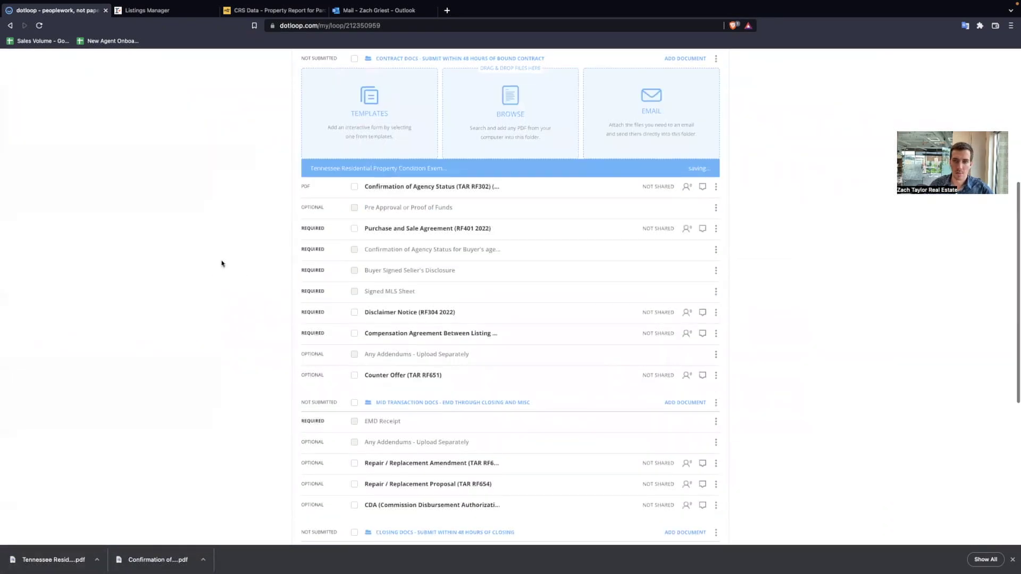
scroll(425, 239, "up", 2)
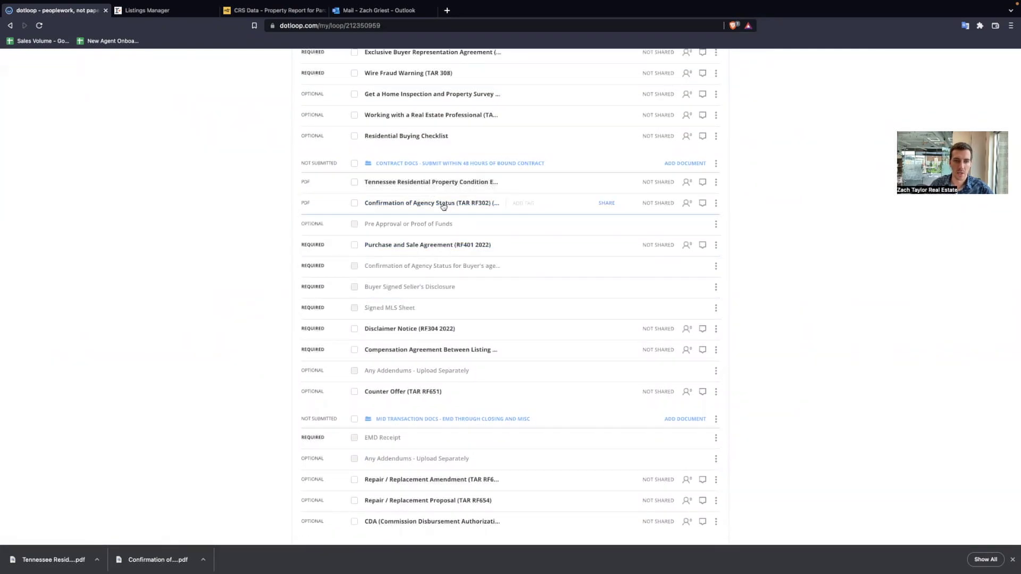
- File the PDFs into the agency-status and seller's-disclosure slots, renaming the disclosure 'Exemption'
left_click_drag(441, 202, 431, 250)
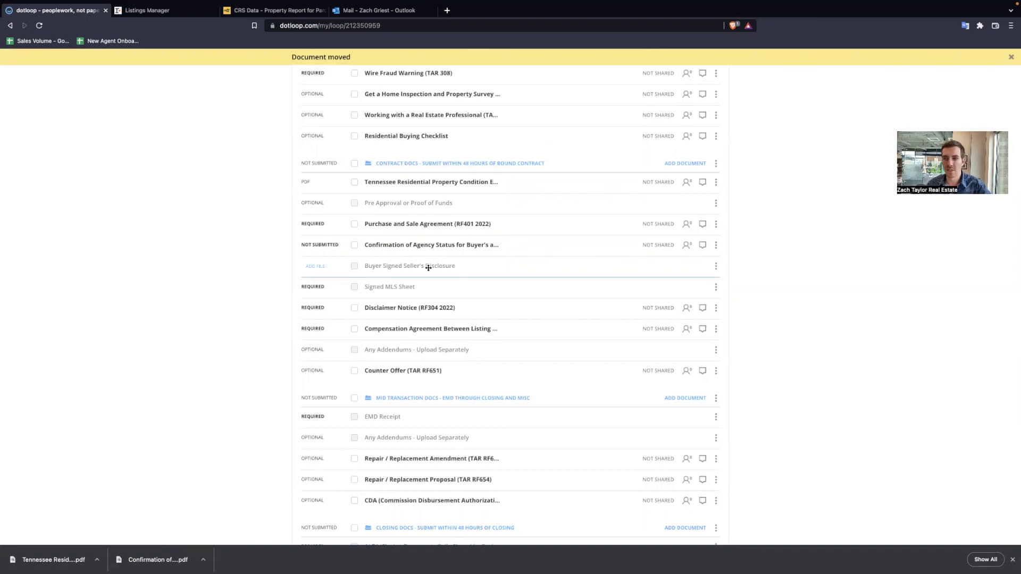
left_click_drag(462, 177, 461, 253)
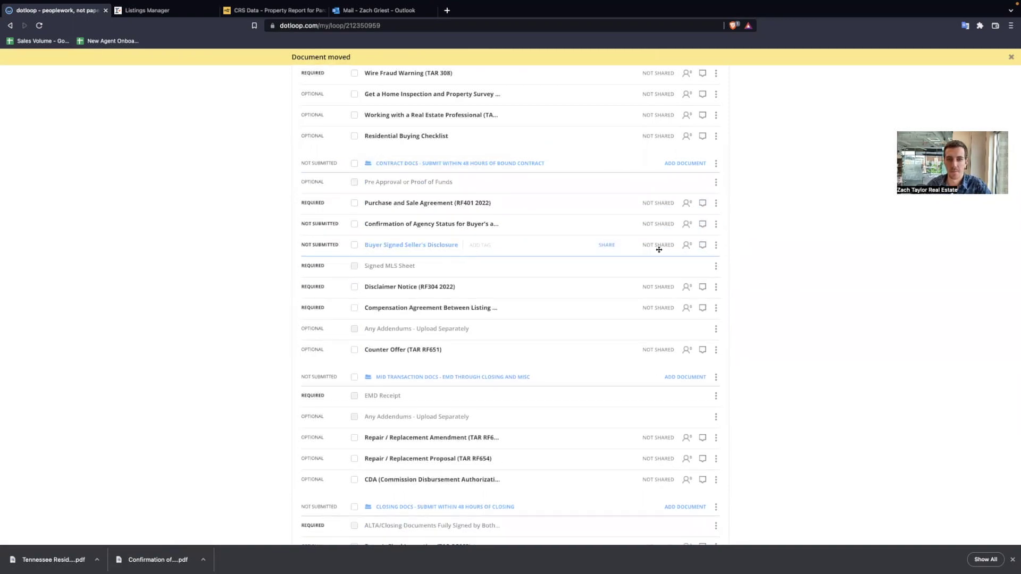
left_click(716, 246)
left_click(688, 267)
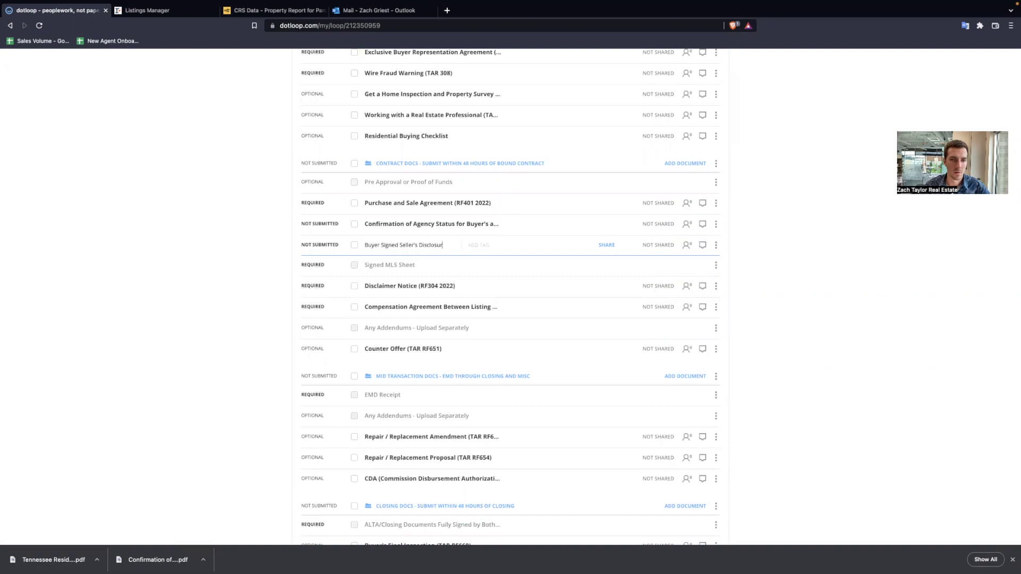
key("BackSpace")
key("BackSpace")
key("BackSpace")
key("BackSpace")
key("BackSpace")
key("BackSpace")
key("BackSpace")
key("BackSpace")
key("BackSpace")
key("BackSpace")
key("BackSpace")
key("BackSpace")
key("BackSpace")
key("BackSpace")
key("BackSpace")
key("BackSpace")
key("BackSpace")
key("BackSpace")
key("BackSpace")
key("BackSpace")
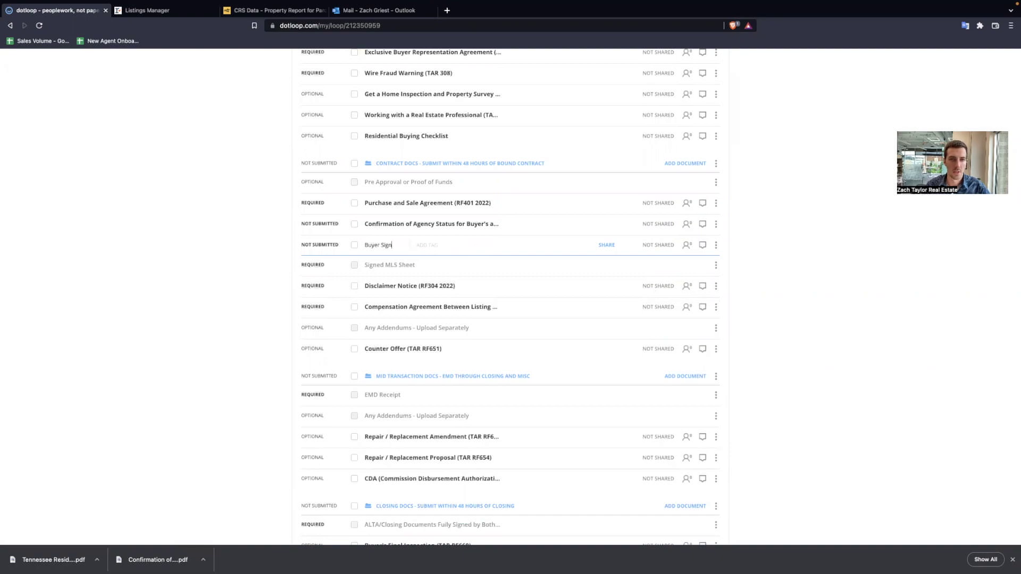
type("Exemption")
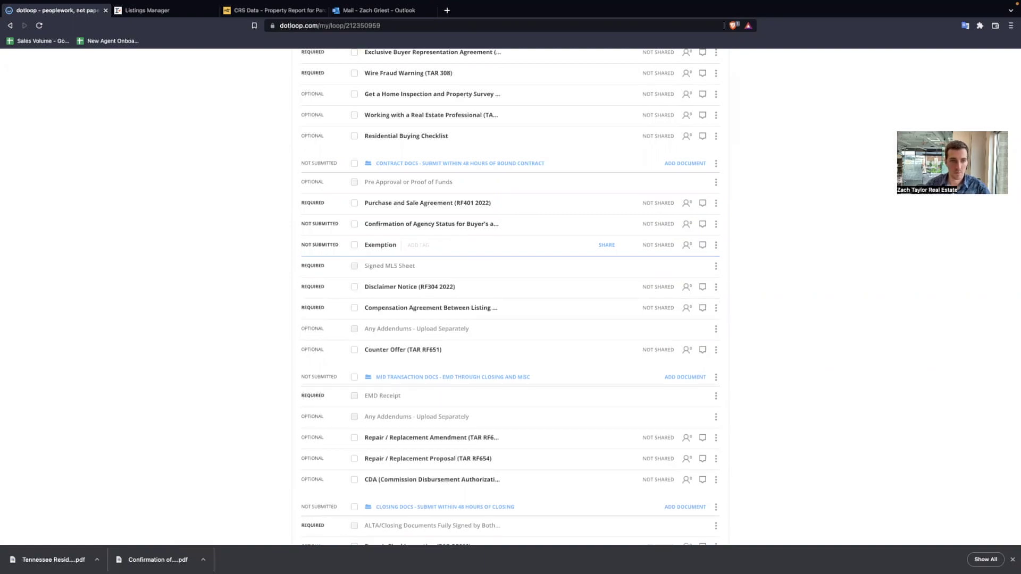
key("Return")
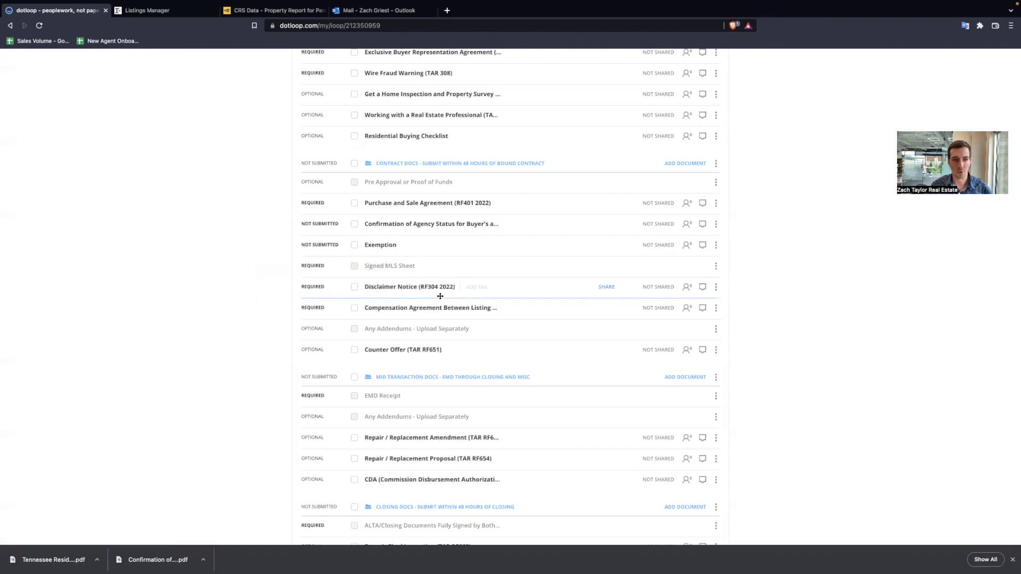
scroll(442, 291, "up", 5)
- Try submitting Contract Docs for review, note the four required documents, and close both dialogs
left_click(709, 101)
left_click(402, 279)
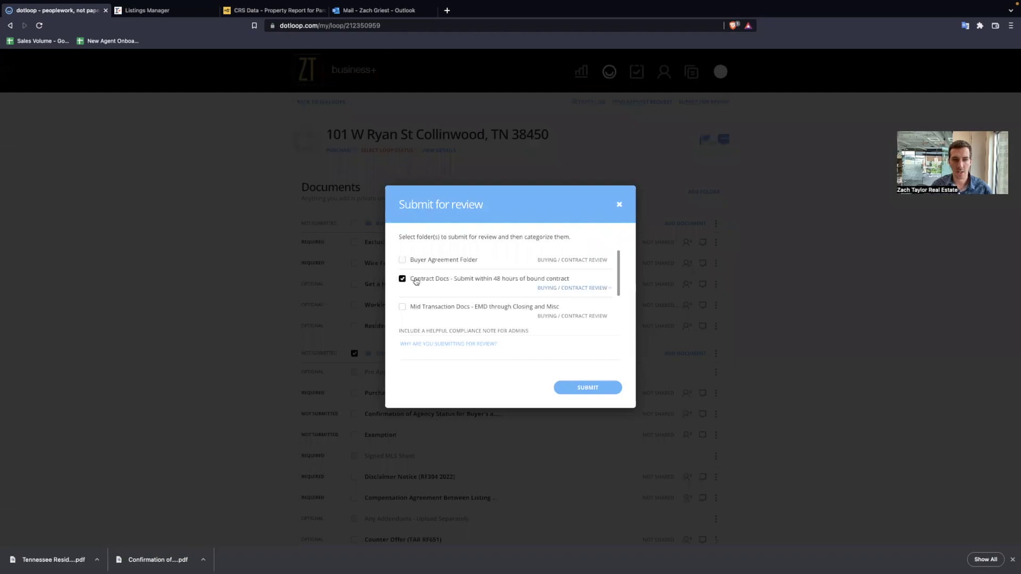
left_click(581, 389)
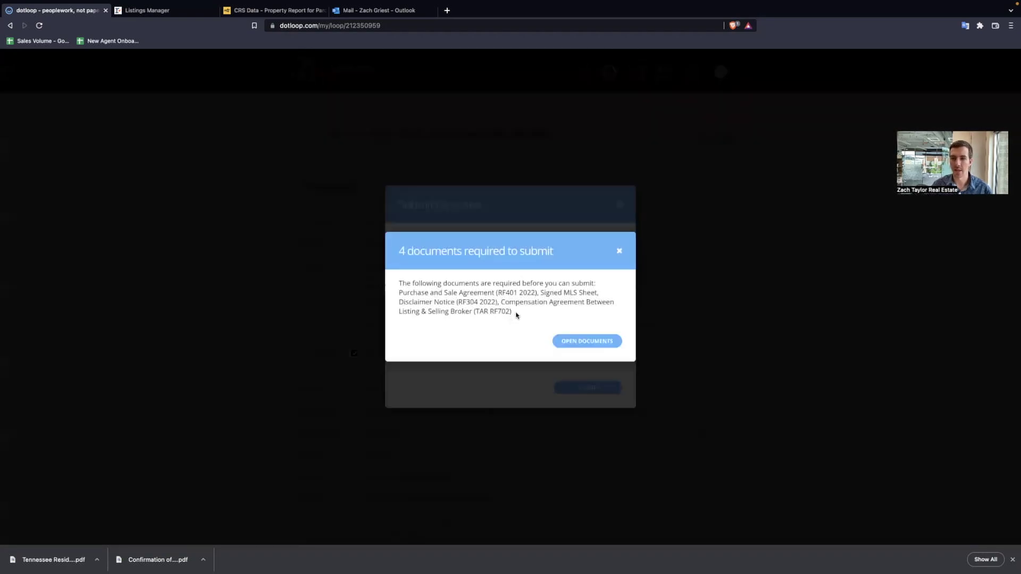
left_click_drag(516, 315, 393, 285)
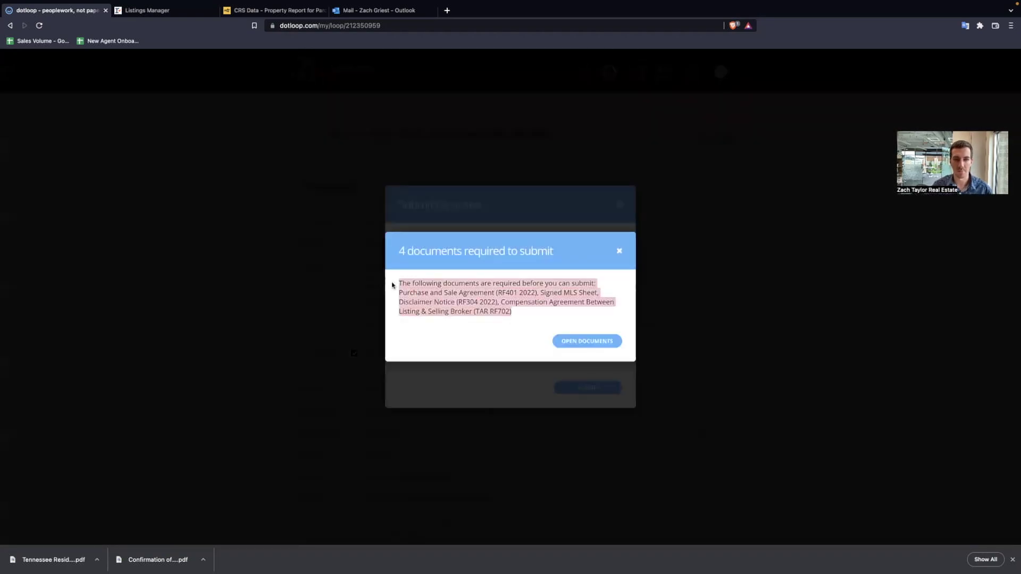
left_click(619, 250)
left_click(620, 205)
scroll(417, 286, "down", 2)
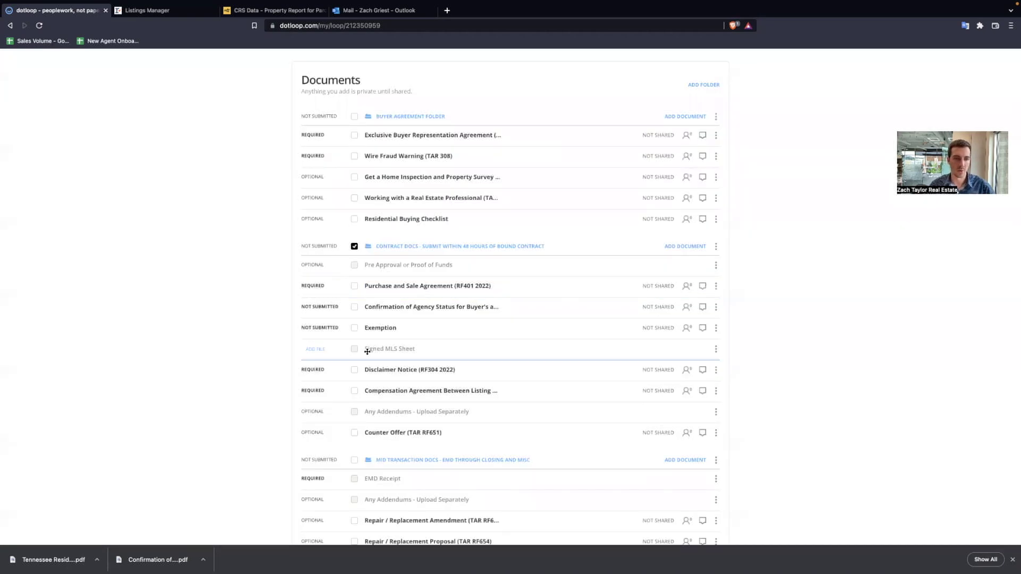
- Save the RealTracs listing page as a PDF named '101 Listings Manager'
left_click(158, 15)
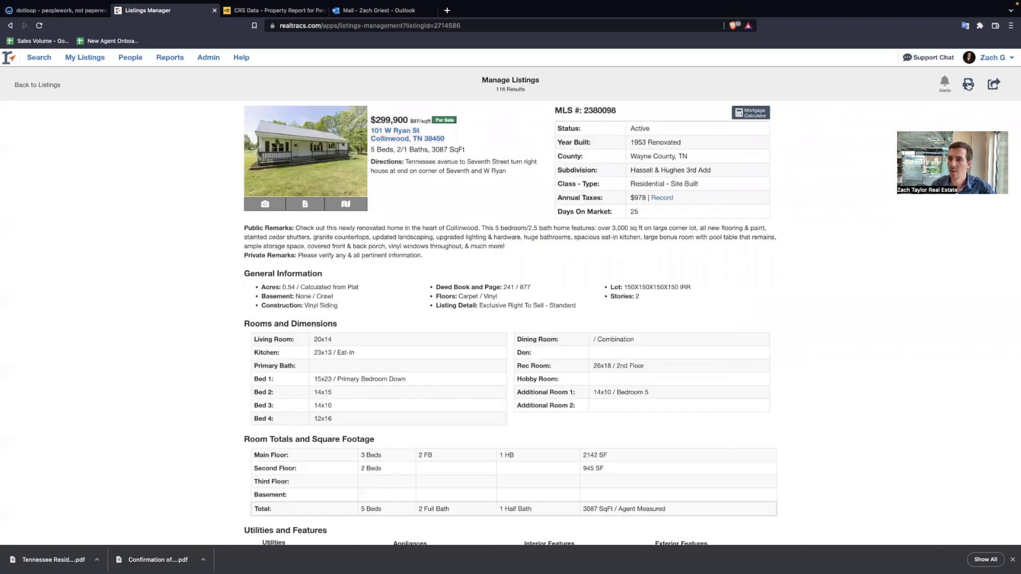
left_click(968, 85)
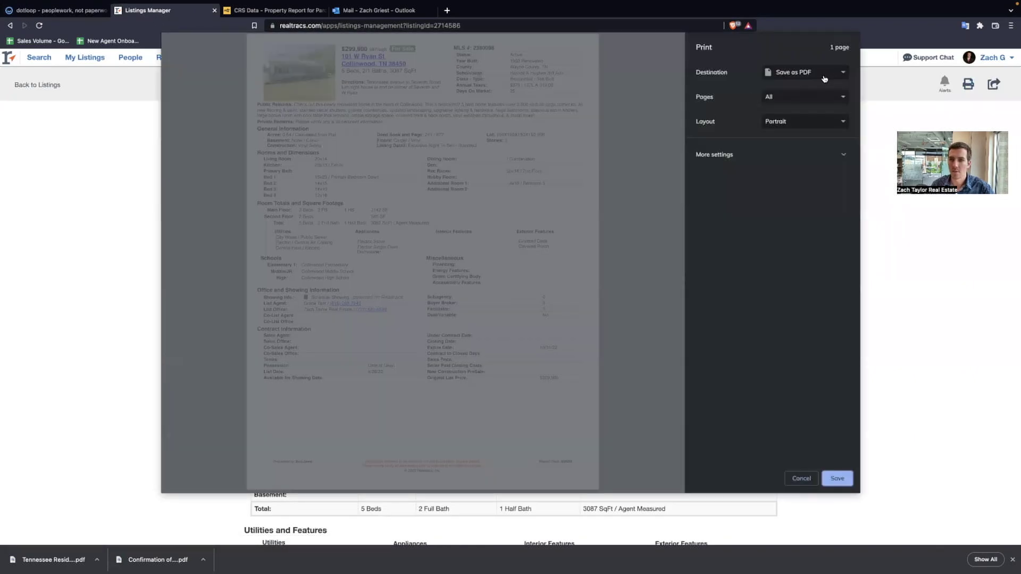
left_click(830, 483)
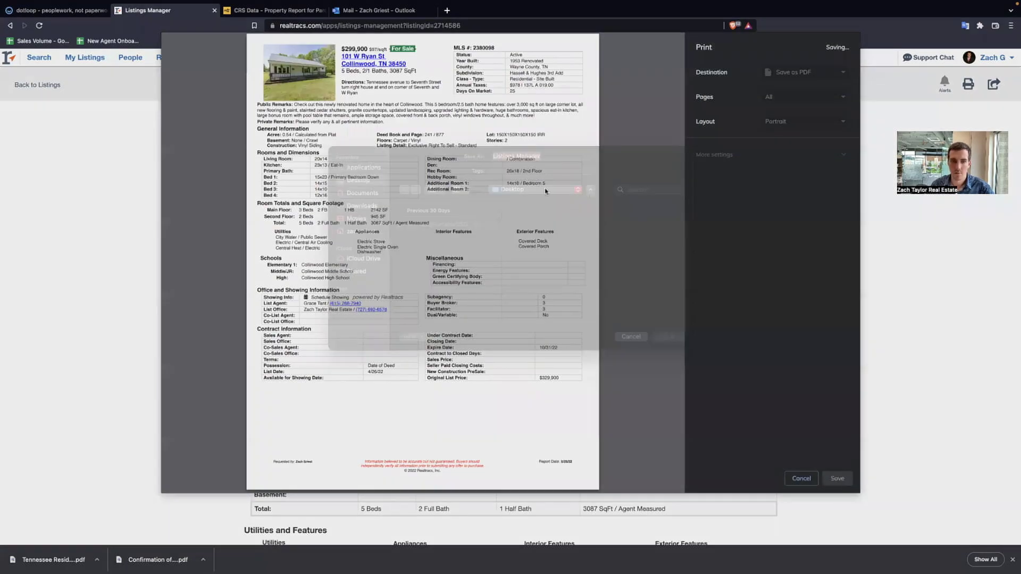
key("Left")
type("101")
key("Return")
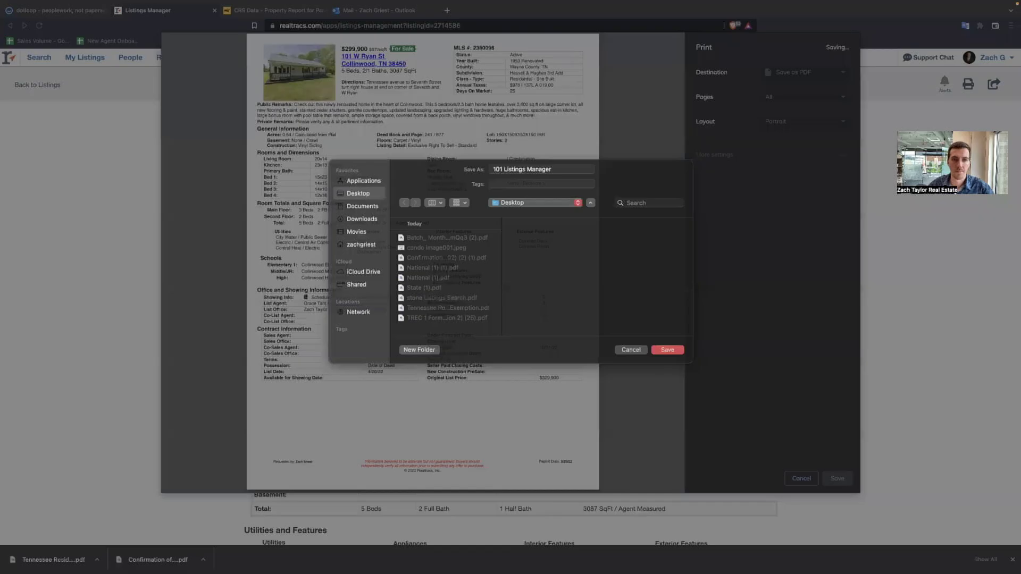
left_click(56, 10)
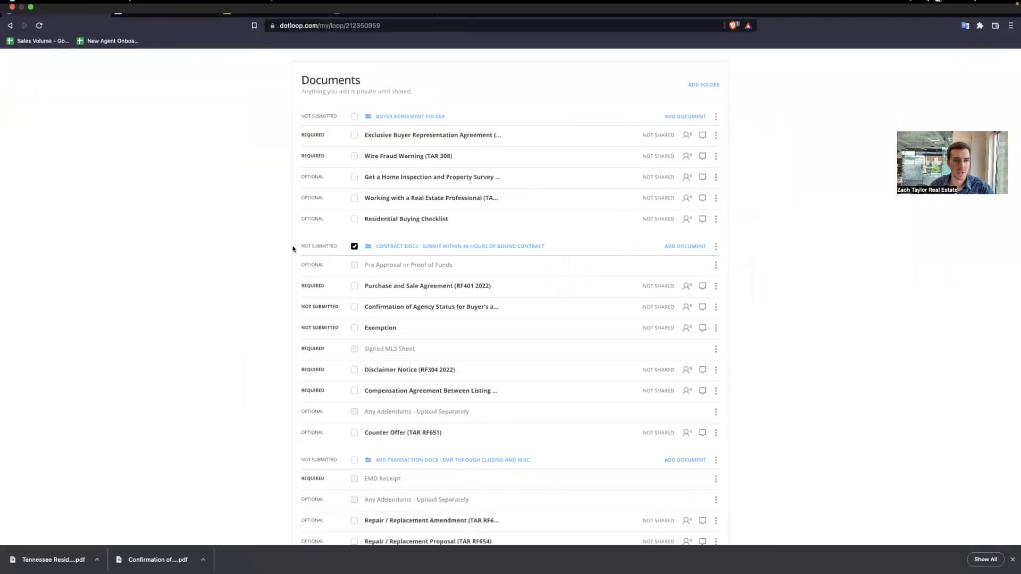
- Attach '101 Listings Manager.pdf' from the computer to the Signed MLS Sheet slot
left_click(310, 351)
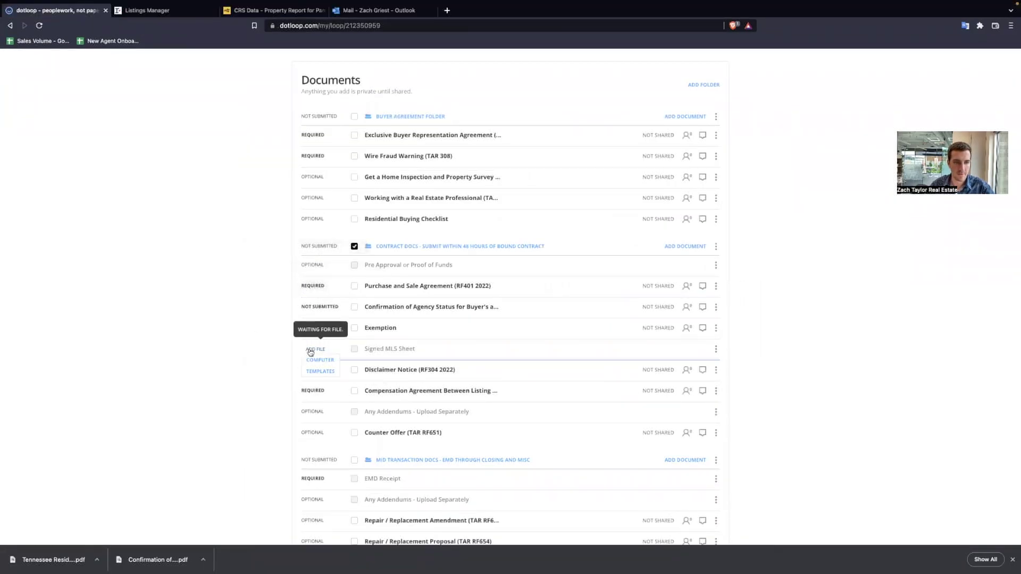
left_click(320, 360)
left_click(424, 232)
left_click(670, 373)
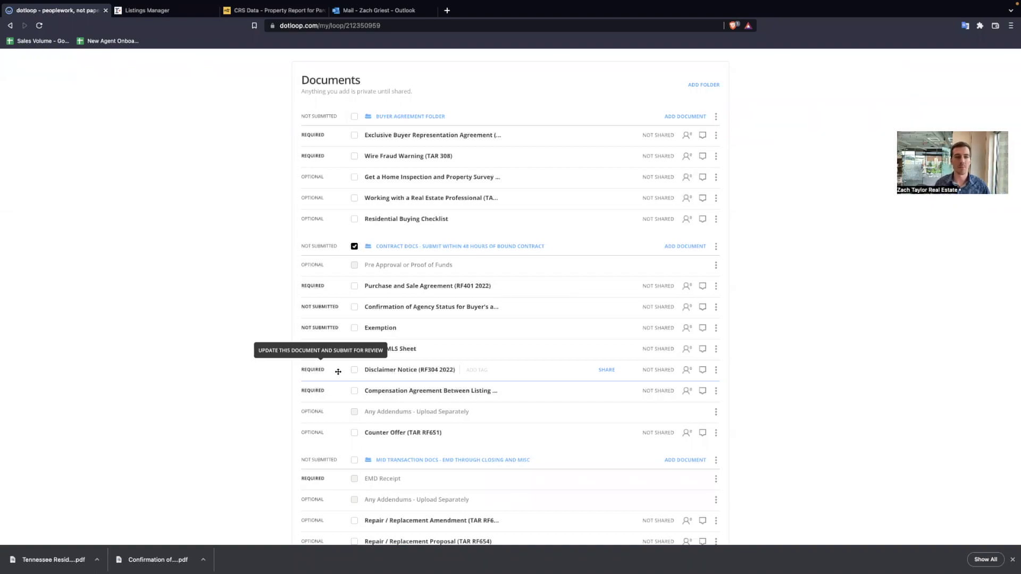
left_click(146, 10)
- Check the listing's Year Built value of 1953
left_click_drag(647, 148, 626, 147)
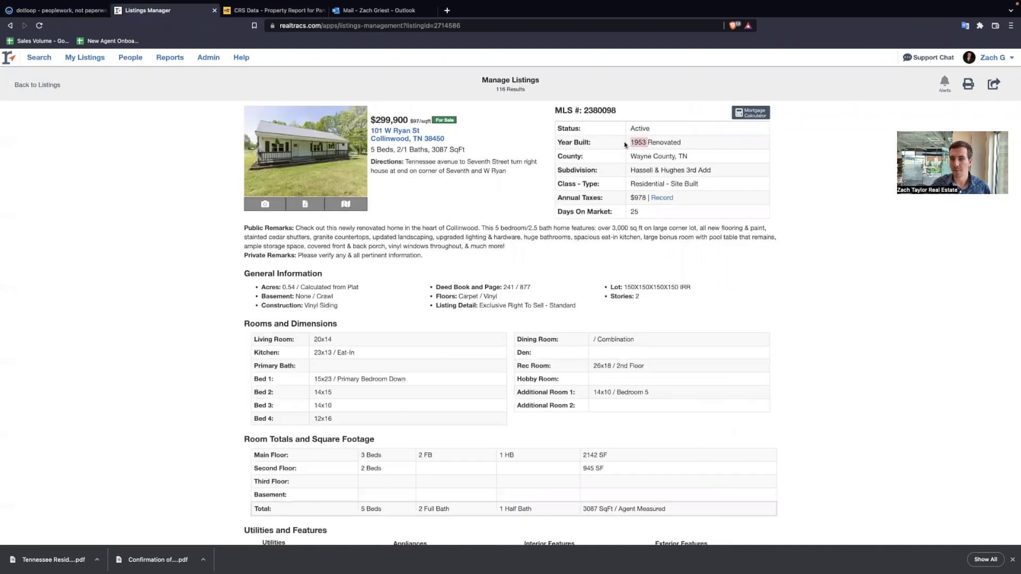
left_click(75, 11)
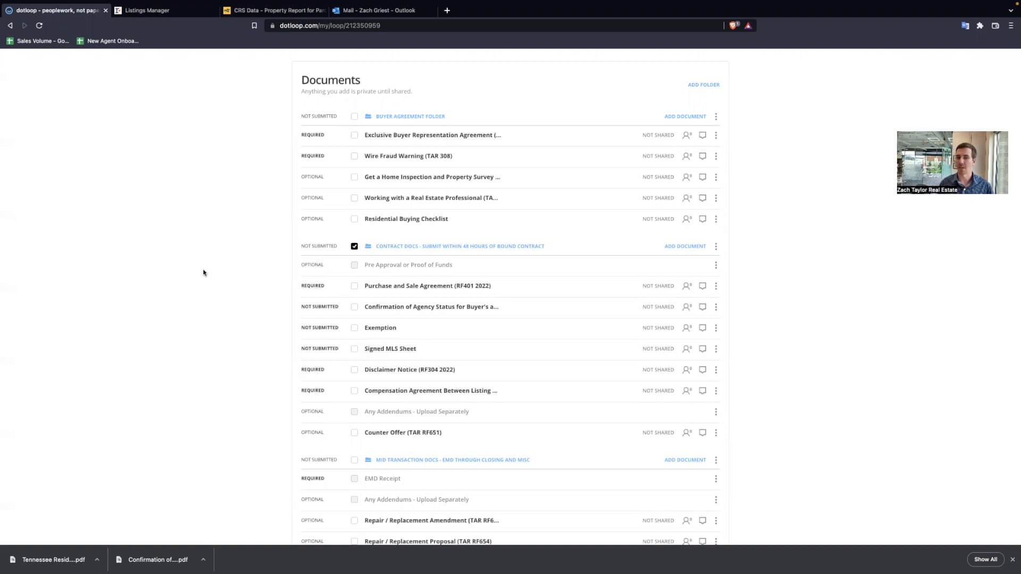
left_click(147, 10)
scroll(335, 355, "down", 3)
left_click_drag(343, 465, 296, 462)
scroll(296, 326, "up", 3)
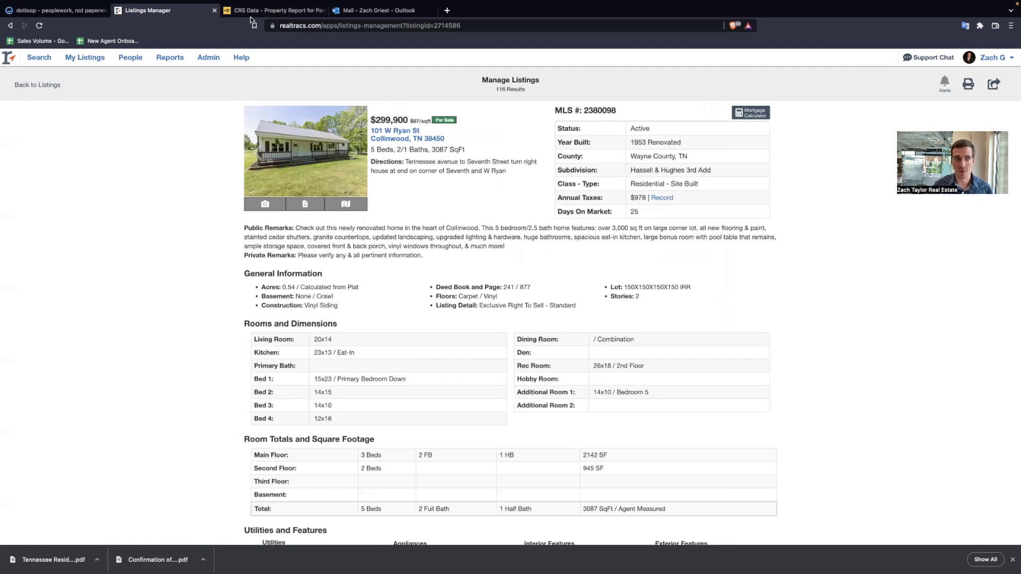
left_click(59, 12)
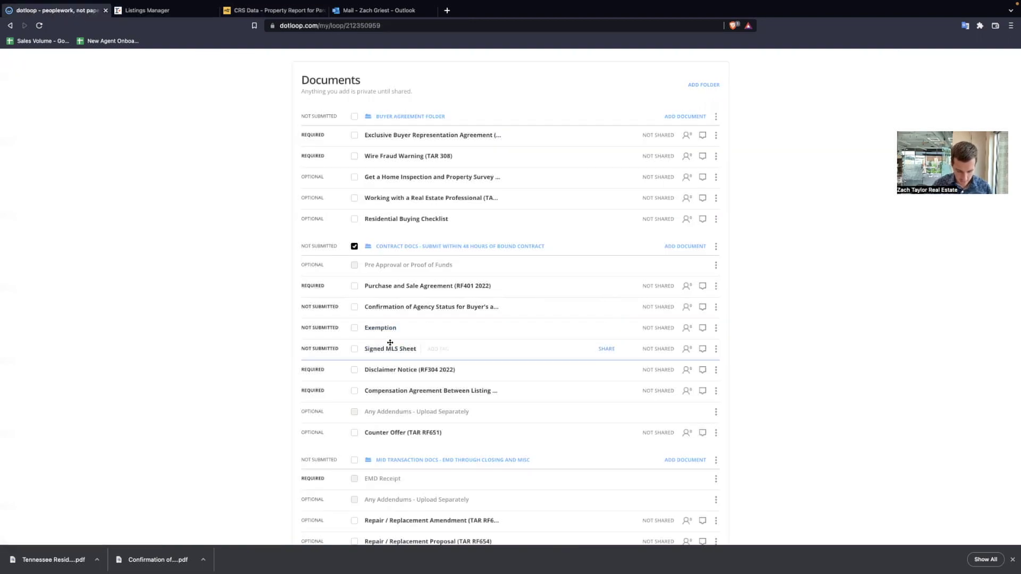
- Copy the VA / FHA Loan Addendum and Lead-Based Paint Disclosure (TAR RF209) from TAR FORMS templates
left_click(682, 247)
left_click(372, 290)
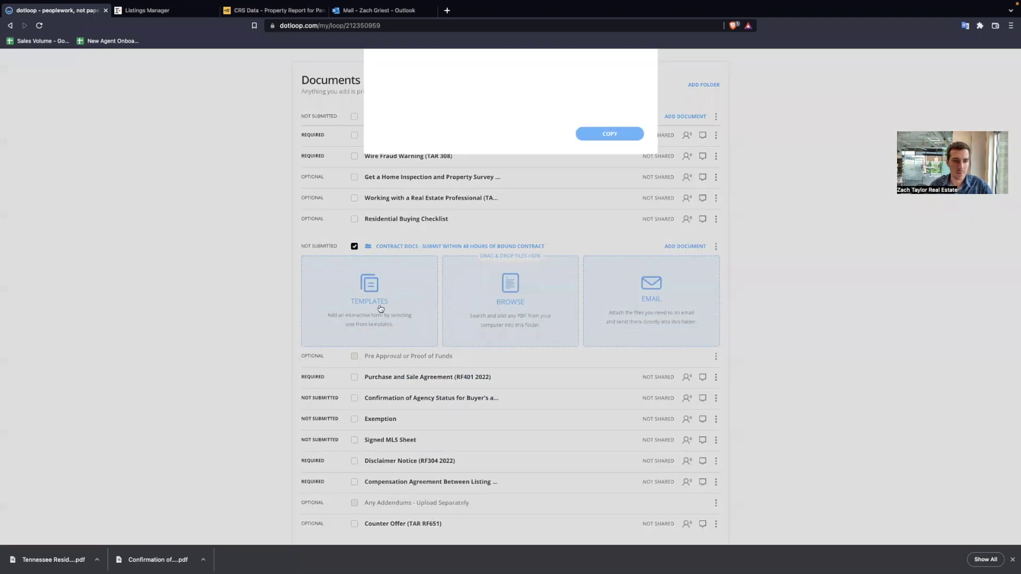
scroll(404, 372, "down", 5)
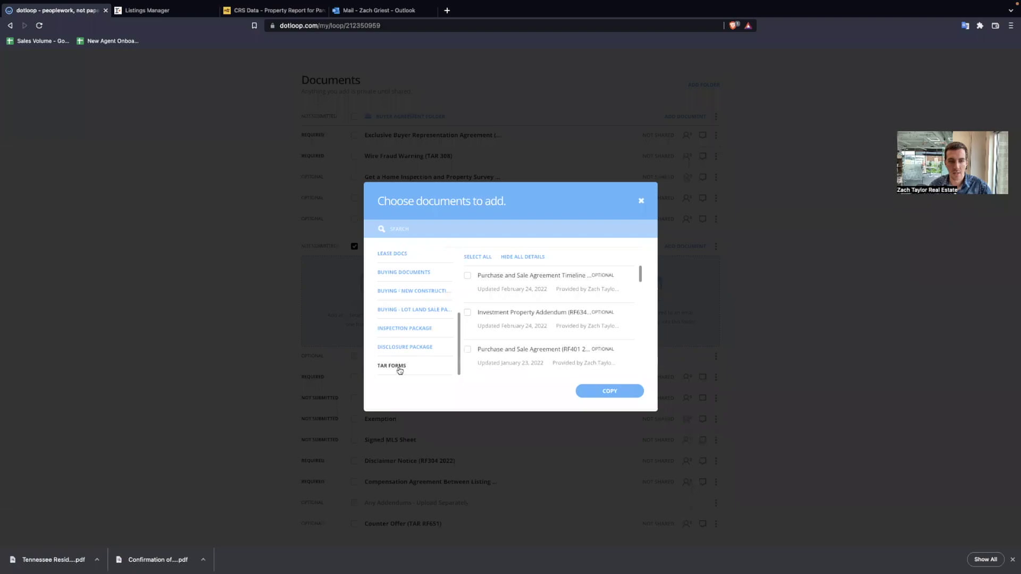
left_click(399, 368)
left_click(493, 228)
type("va")
left_click(467, 276)
left_click_drag(398, 229, 322, 213)
key("BackSpace")
type("lead")
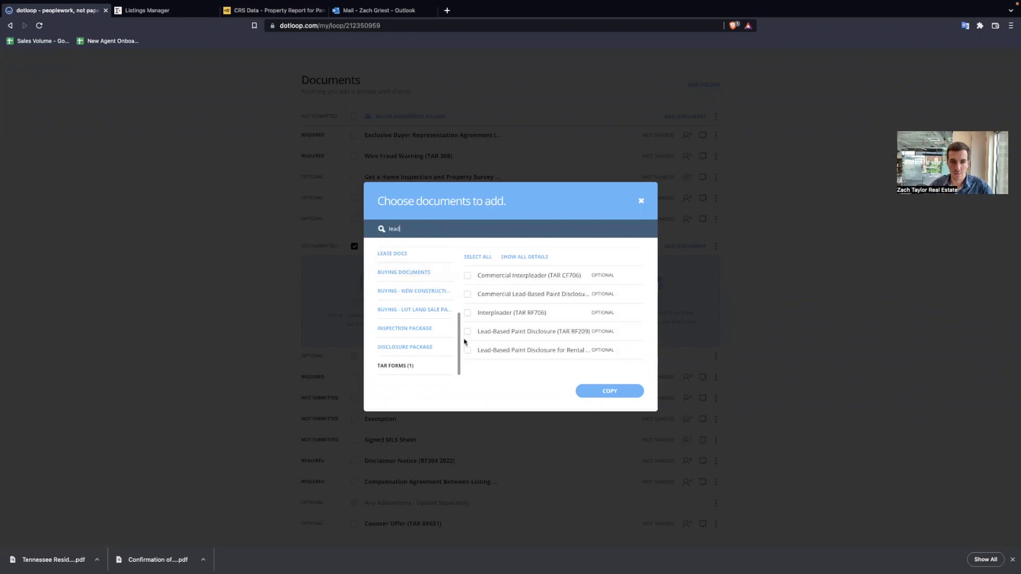
left_click(467, 331)
left_click(606, 391)
- Place Lead-Based Paint Disclosure, then VA : FHA Loan Addendum, after the Purchase and Sale Agreement
left_click(610, 430)
scroll(474, 285, "down", 3)
mouse_move(487, 248)
left_mouse_down()
mouse_move(472, 346)
mouse_move(475, 287)
left_mouse_up()
mouse_move(504, 152)
left_mouse_down()
mouse_move(499, 213)
mouse_move(504, 202)
left_mouse_up()
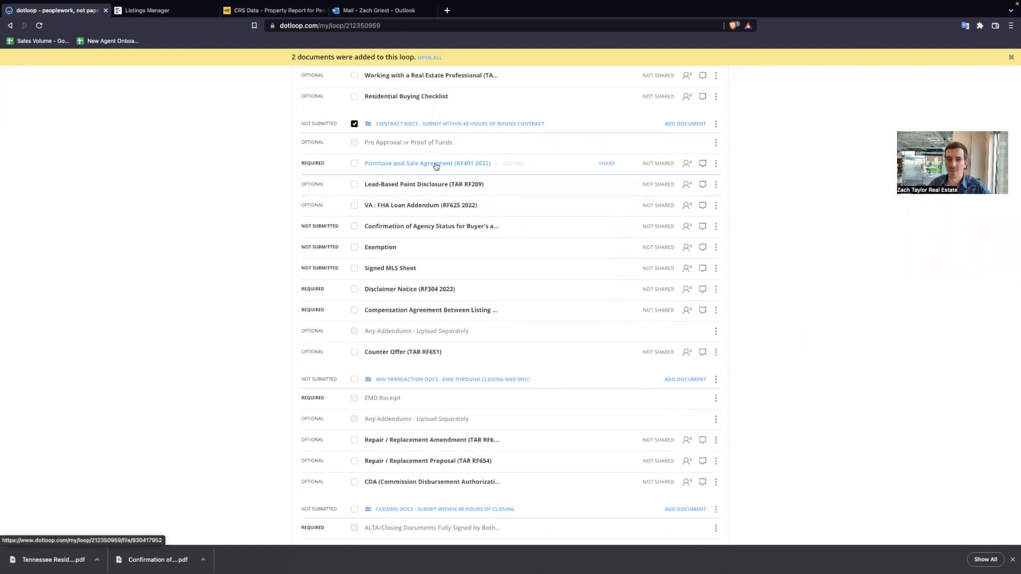
- Tick Purchase and Sale Agreement, Lead-Based Paint, VA/FHA Addendum, Agency Status, Exemption, MLS Sheet, Disclaimer Notice
left_click(355, 163)
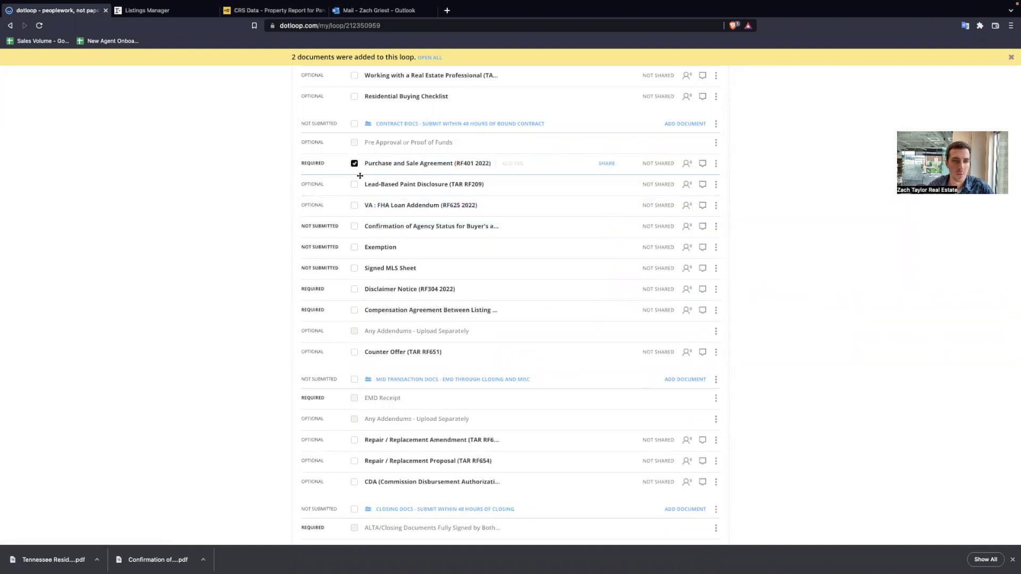
left_click(354, 185)
left_click(355, 205)
left_click(354, 226)
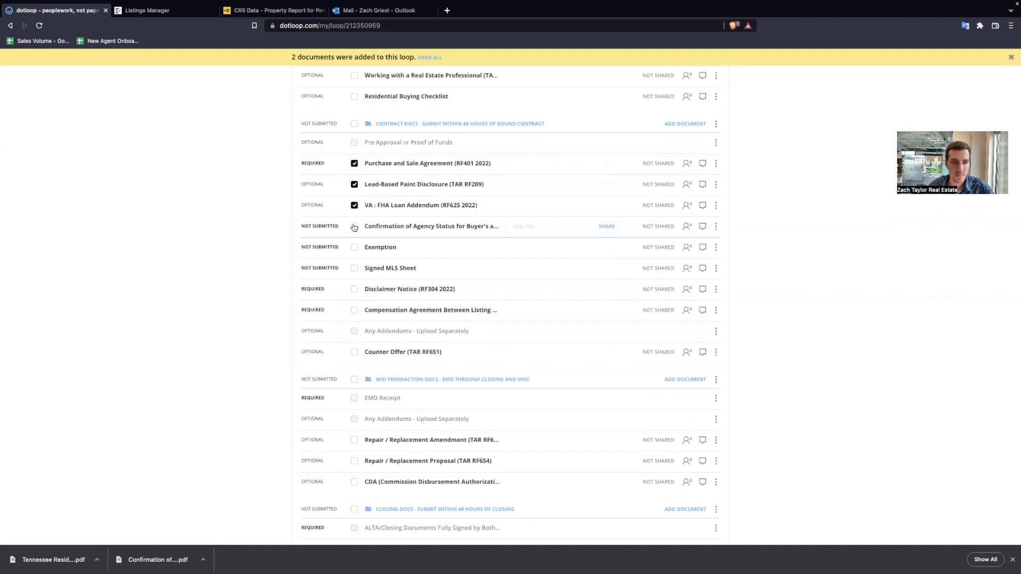
left_click(354, 247)
left_click(354, 268)
left_click(354, 289)
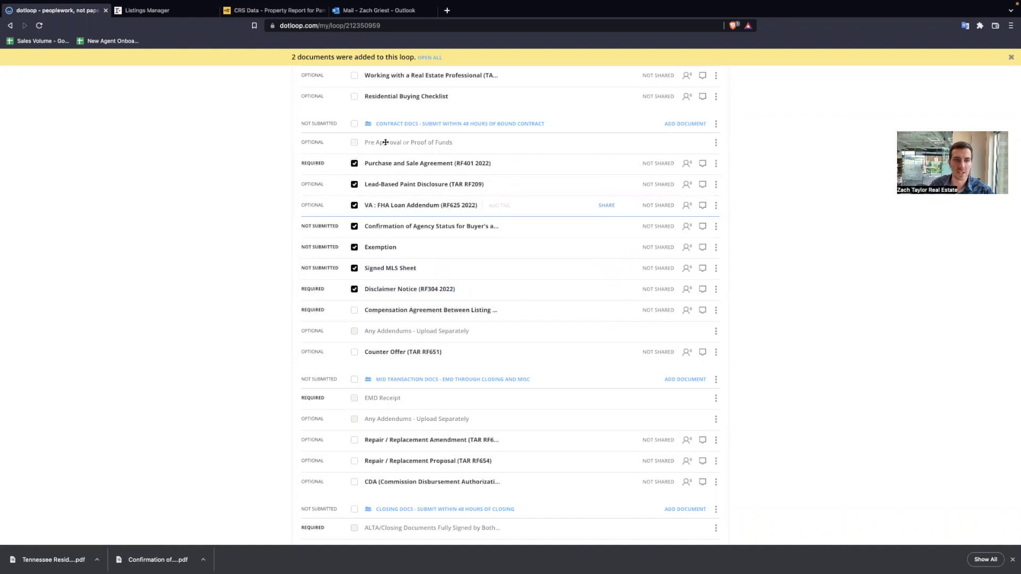
scroll(415, 248, "up", 1)
scroll(415, 248, "up", 10)
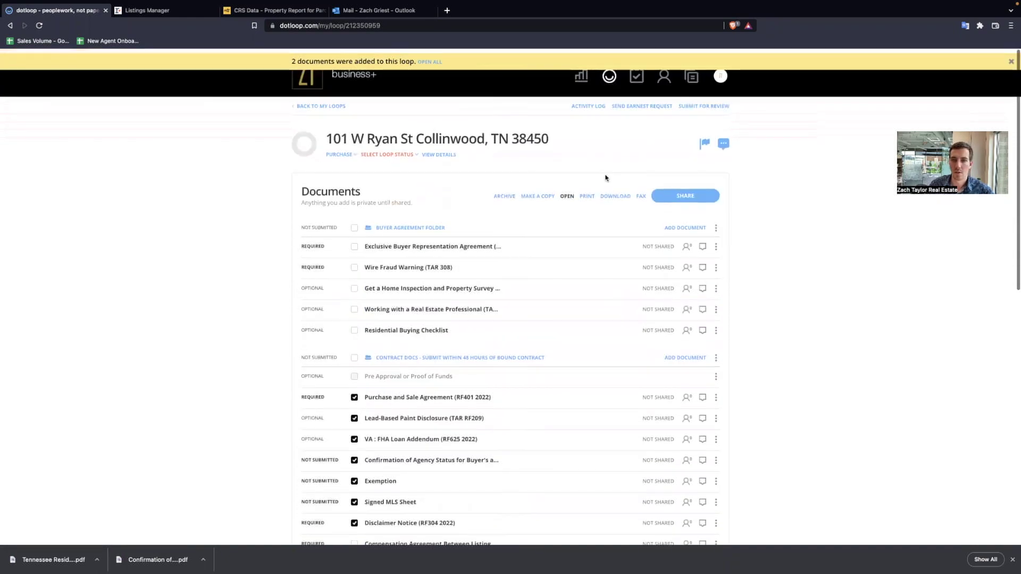
- Open the ticked documents and start adding a new person as Buyer 1 in Autofill
left_click(565, 194)
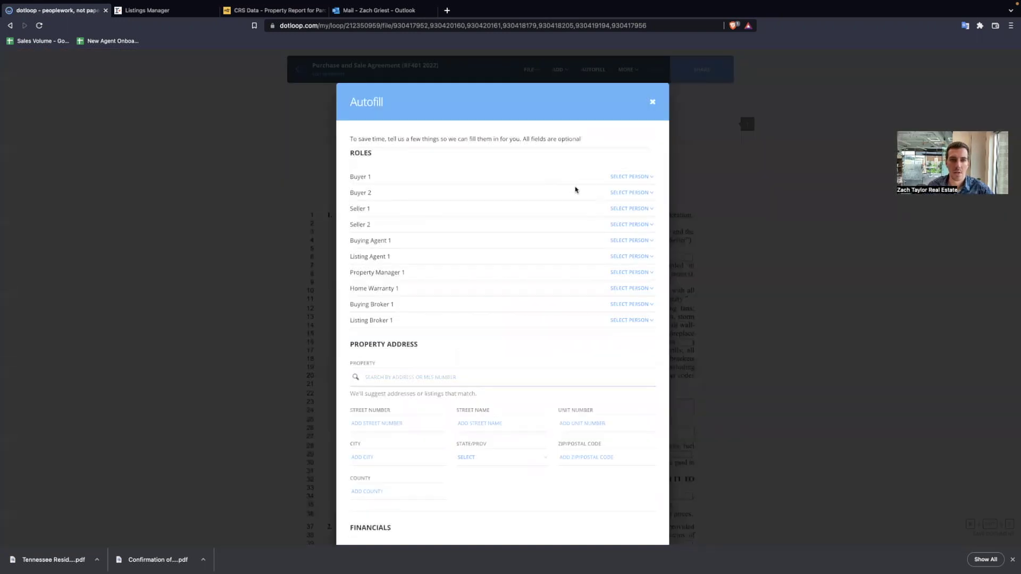
left_click(629, 178)
left_click(619, 208)
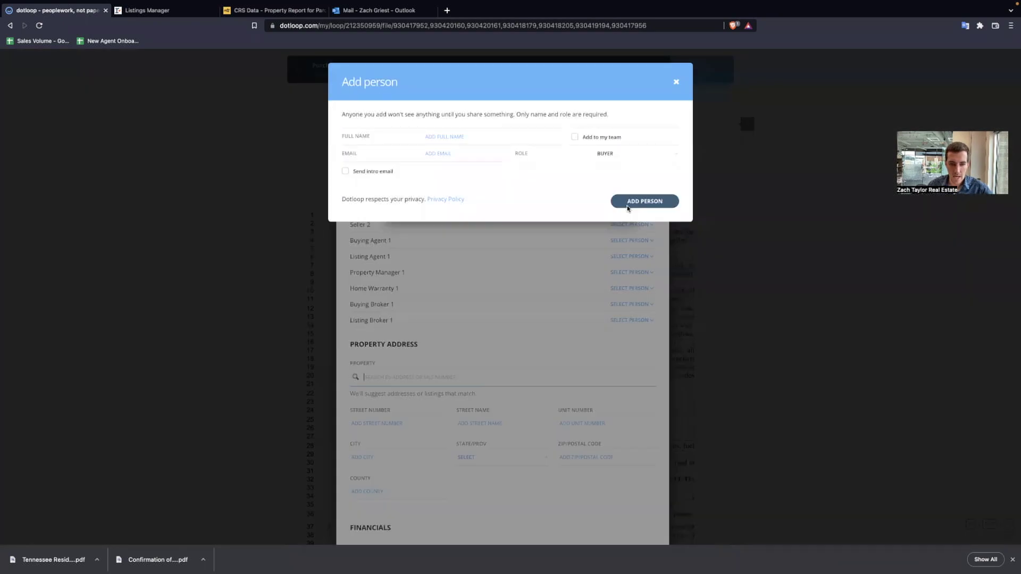
- Add the buyer from saved contacts as Buyer 1, replacing their e-mail address with a new one
type("taylor")
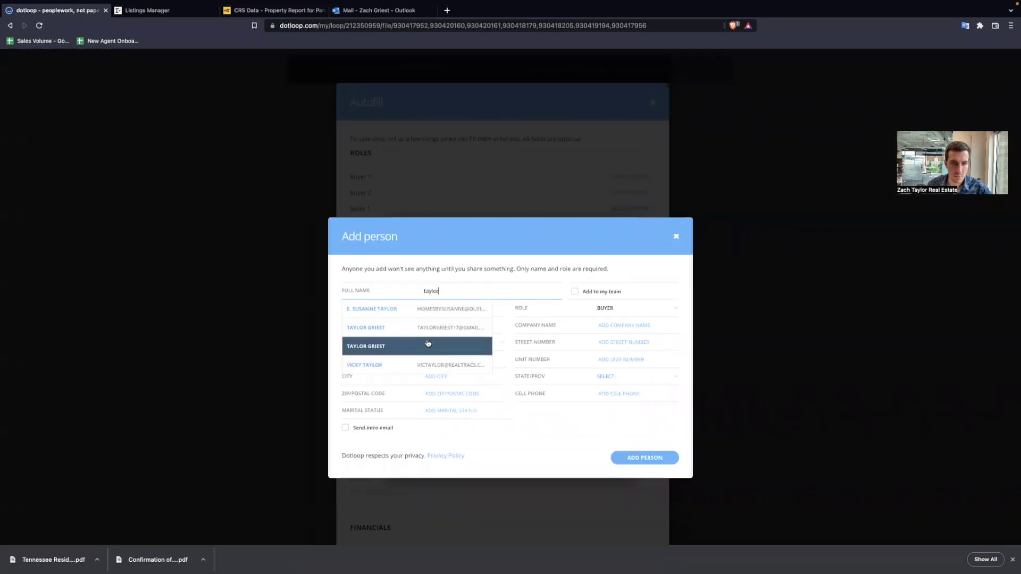
left_click(433, 332)
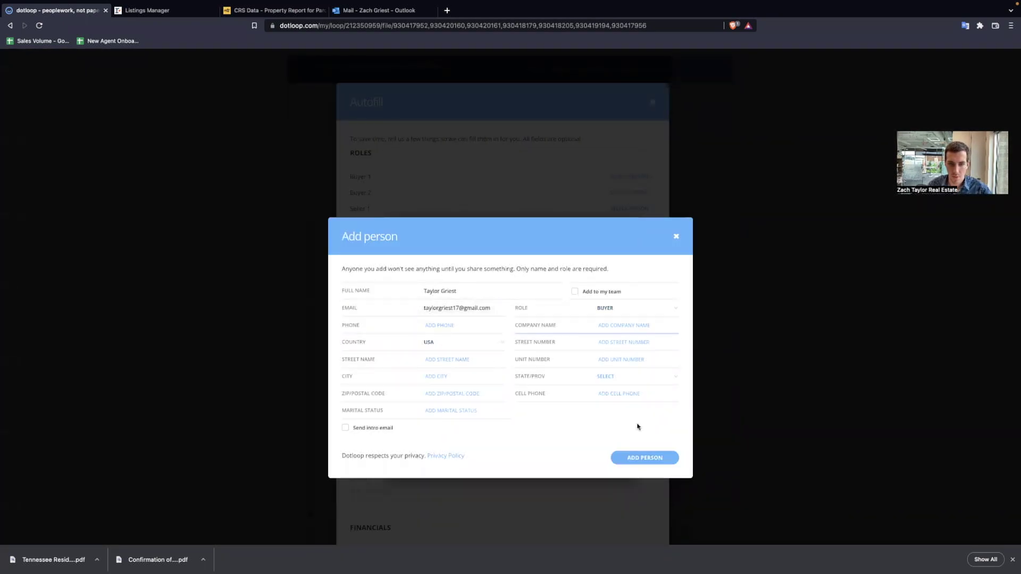
triple_click(462, 308)
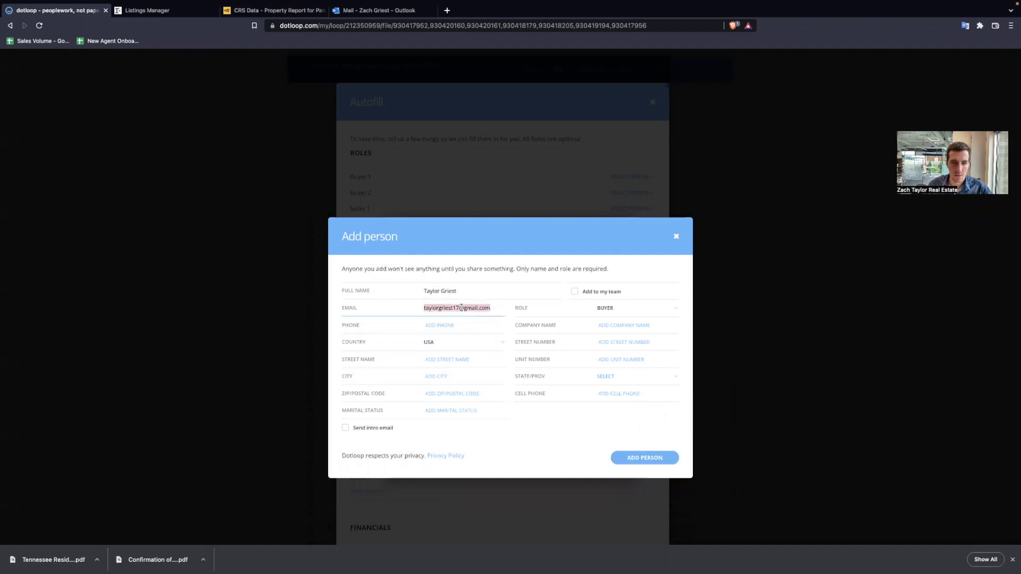
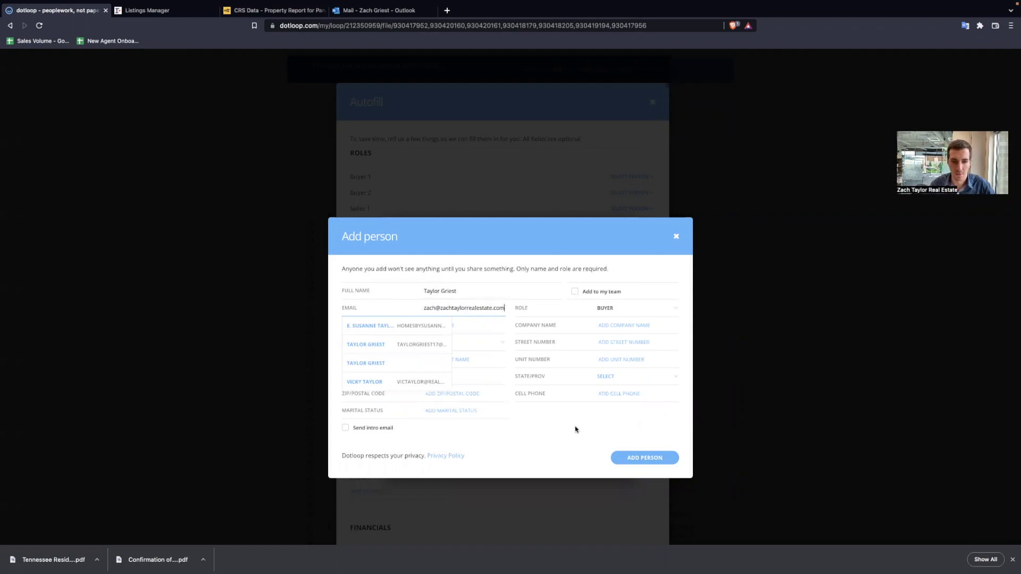
left_click(655, 458)
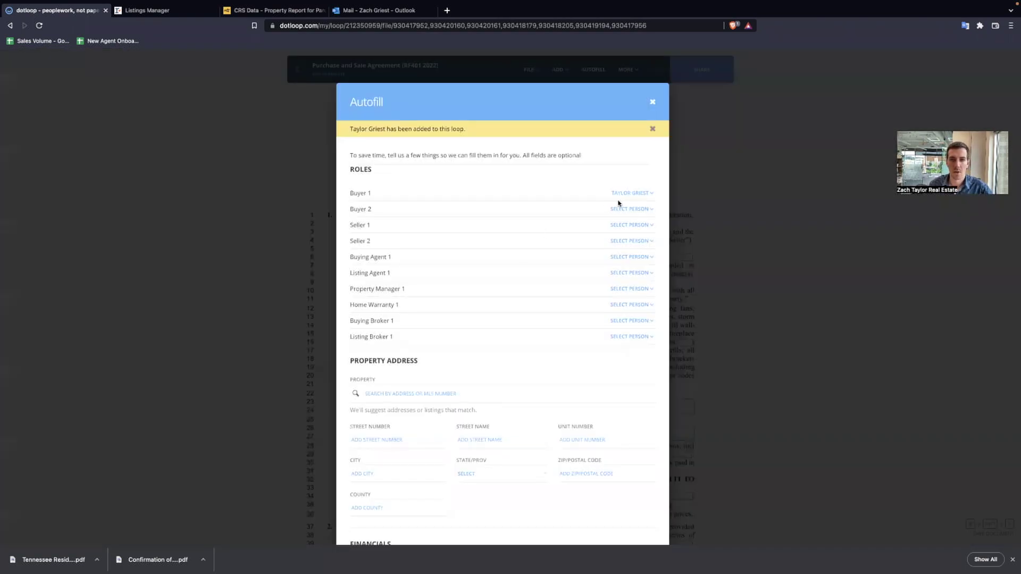
scroll(438, 392, "down", 2)
left_click(390, 343)
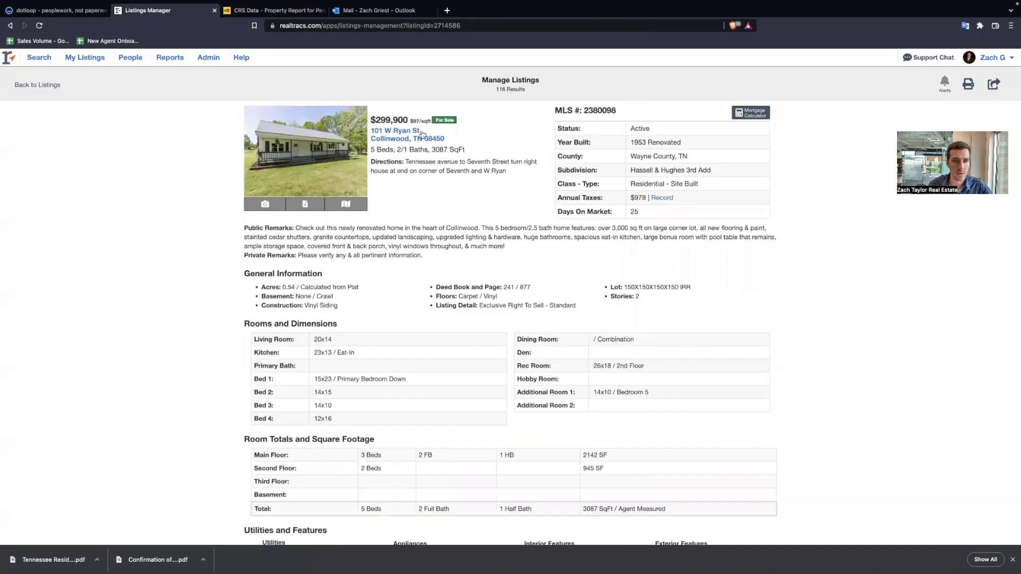
left_click(146, 10)
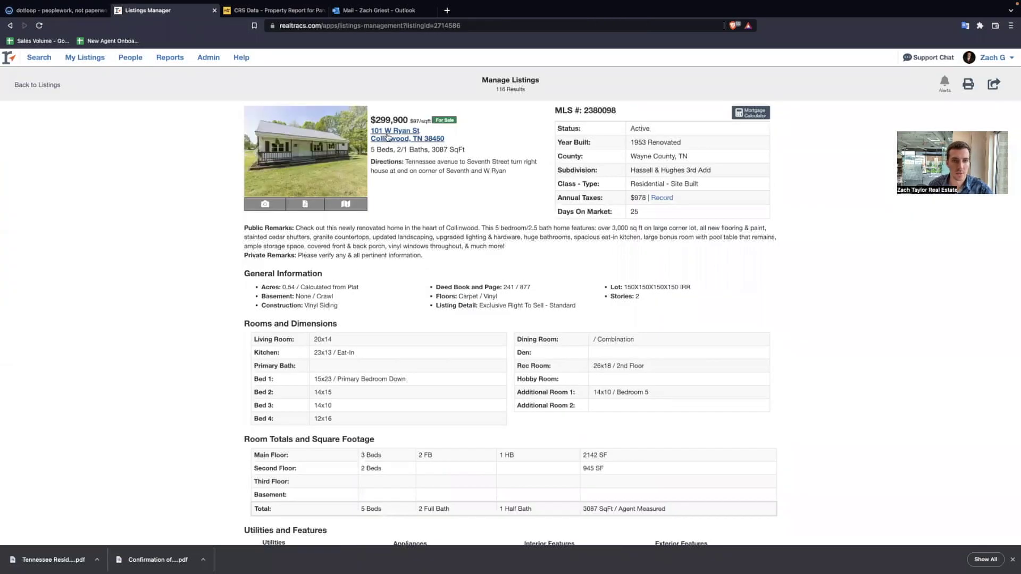
left_click(59, 10)
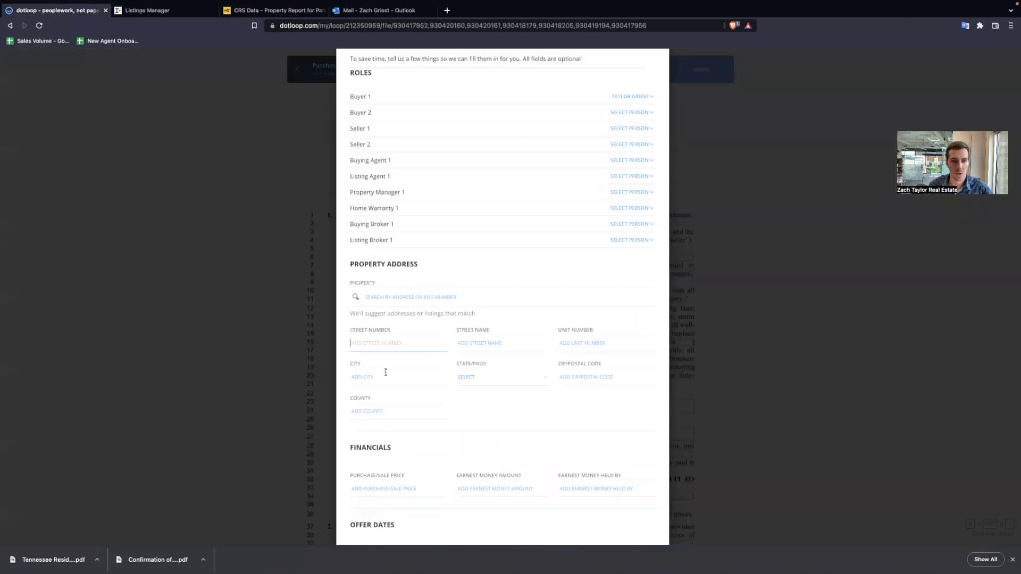
key("Tab")
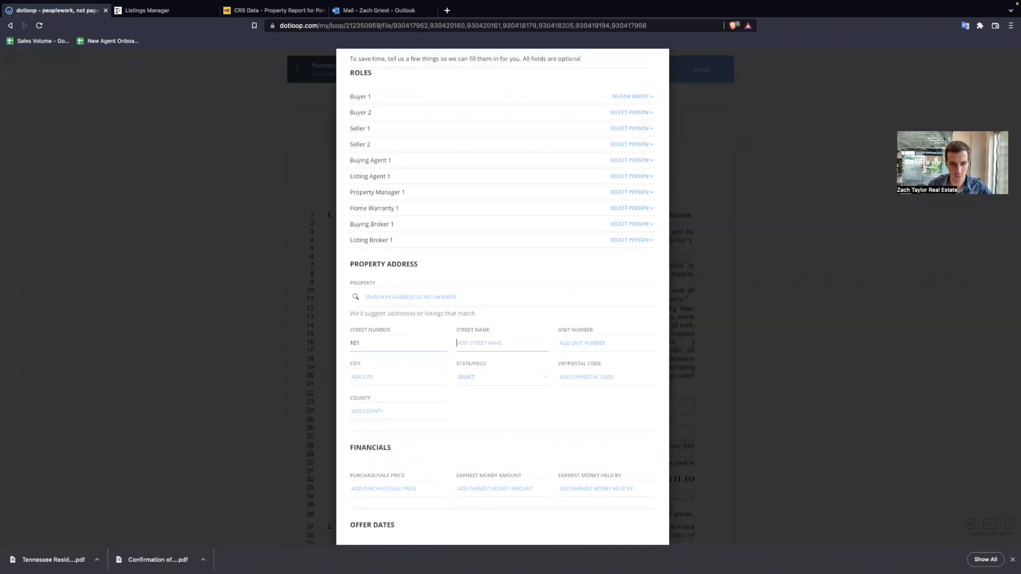
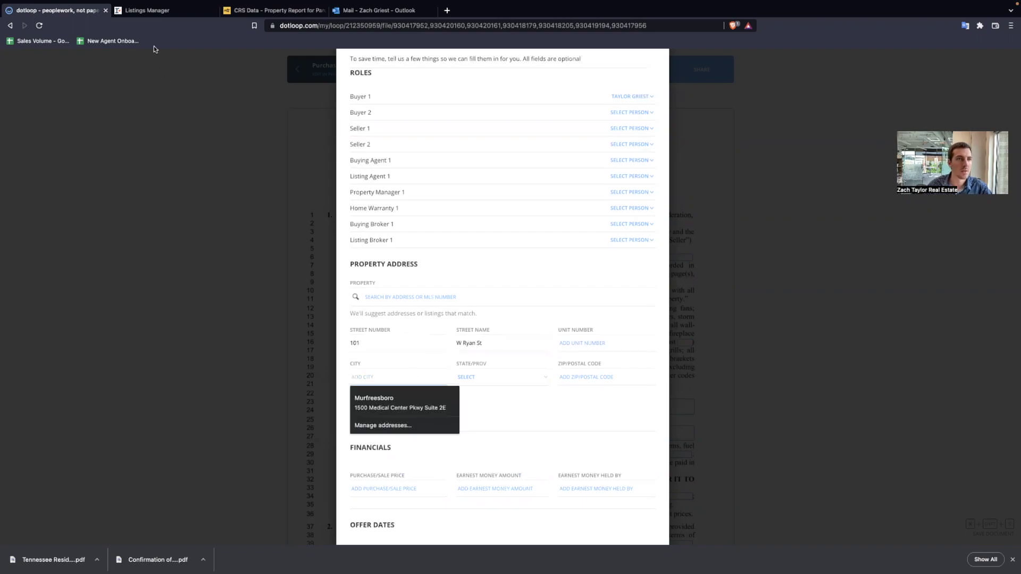
- Enter Collinwood as the city and choose TN as the state
left_click(160, 11)
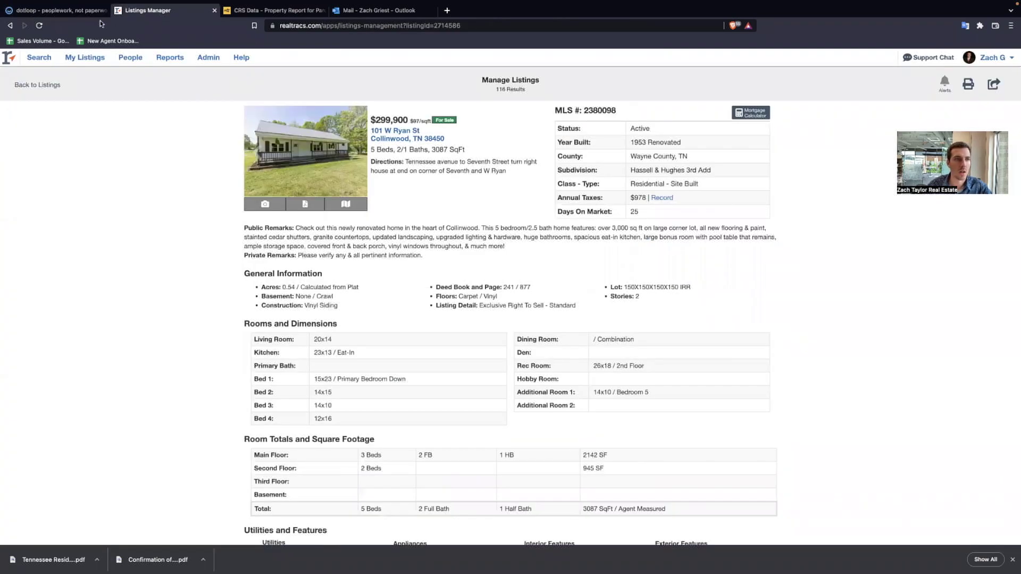
left_click(80, 11)
type("Collinwood")
key("Tab")
key("t")
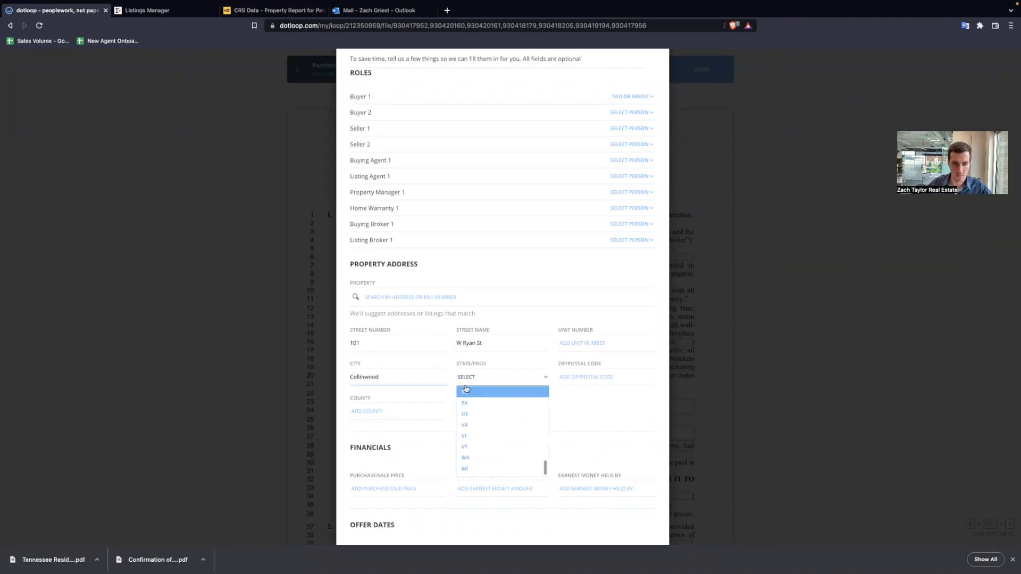
left_click(473, 397)
- Enter the ZIP code from the listing and begin entering Wayne as the county
left_click(163, 10)
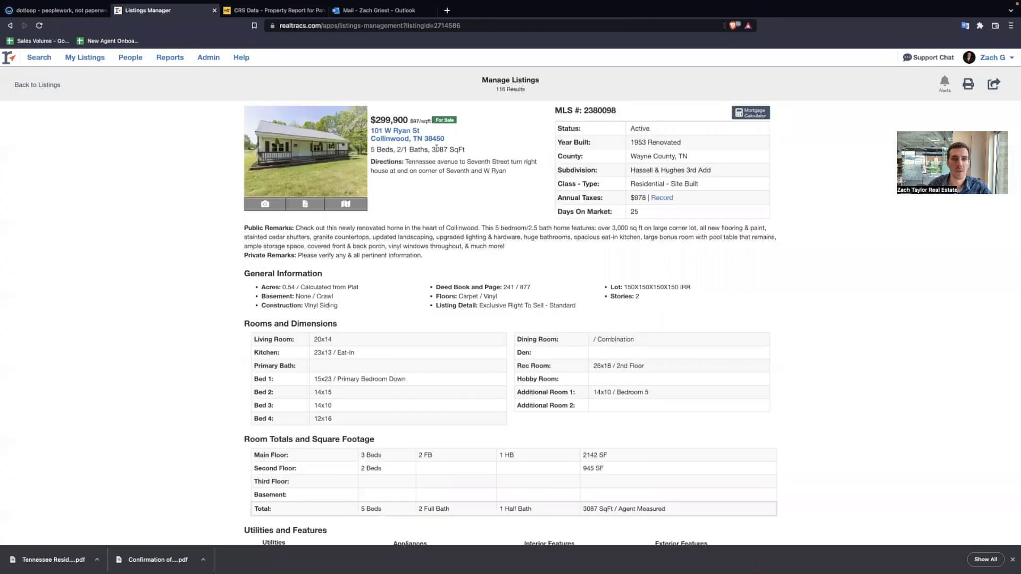
left_click(53, 10)
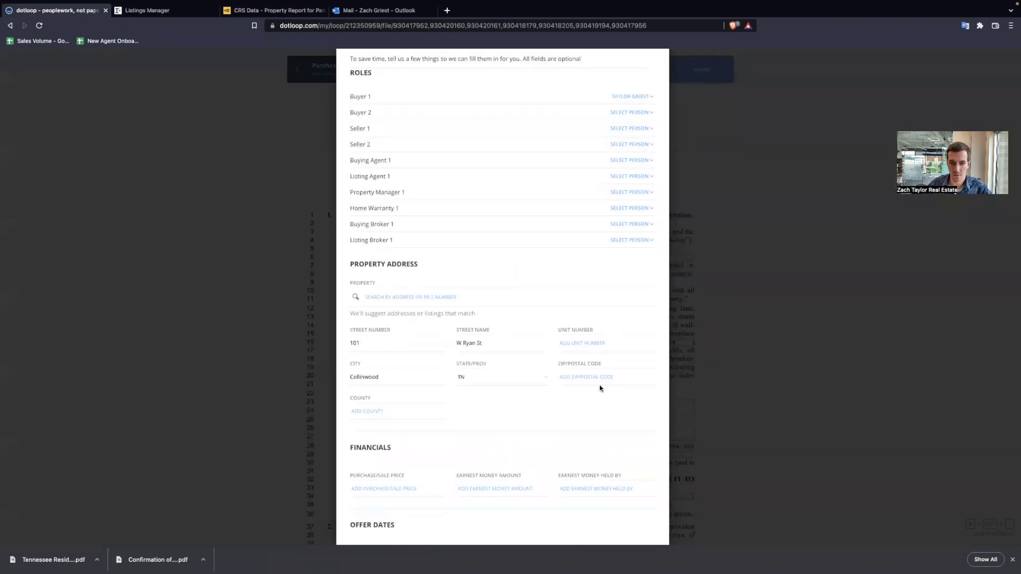
left_click(598, 379)
type("38459")
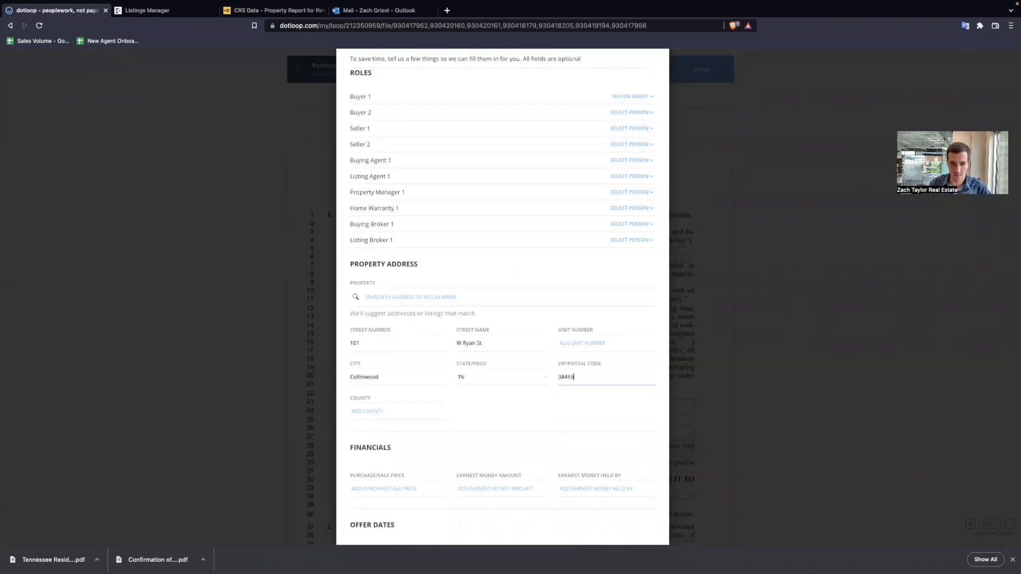
left_click(416, 413)
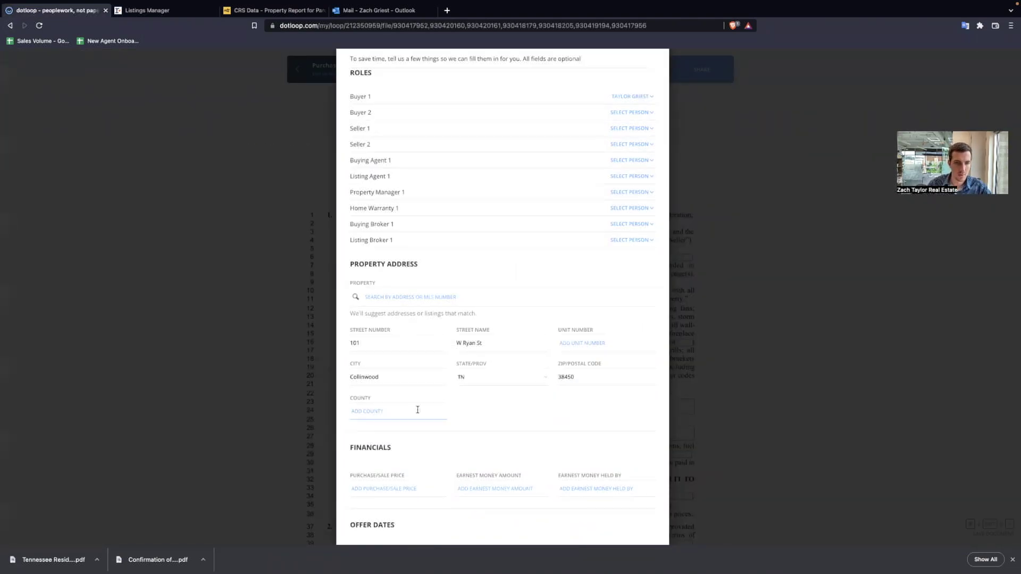
left_click(152, 16)
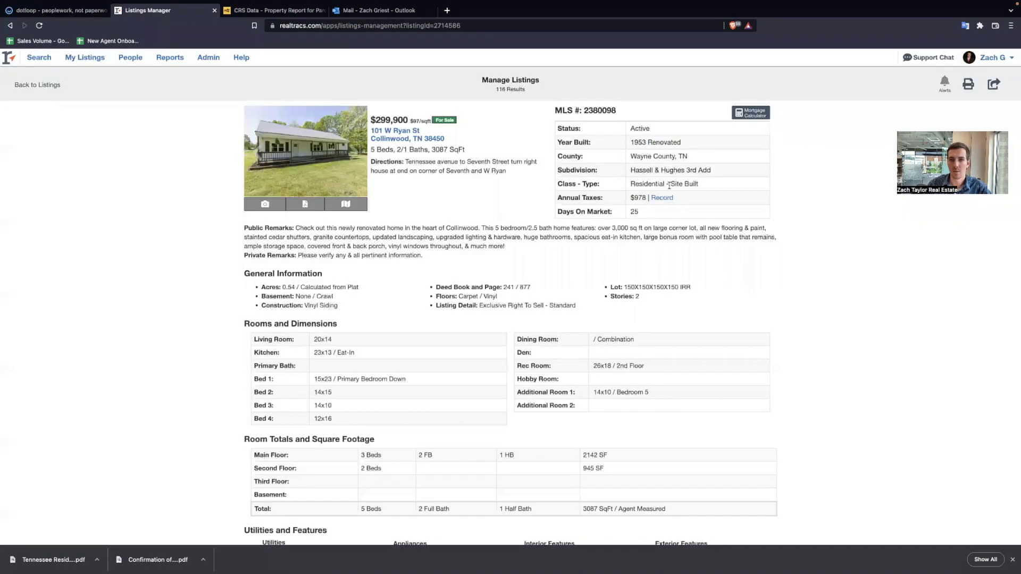
left_click(60, 12)
type("Wayne")
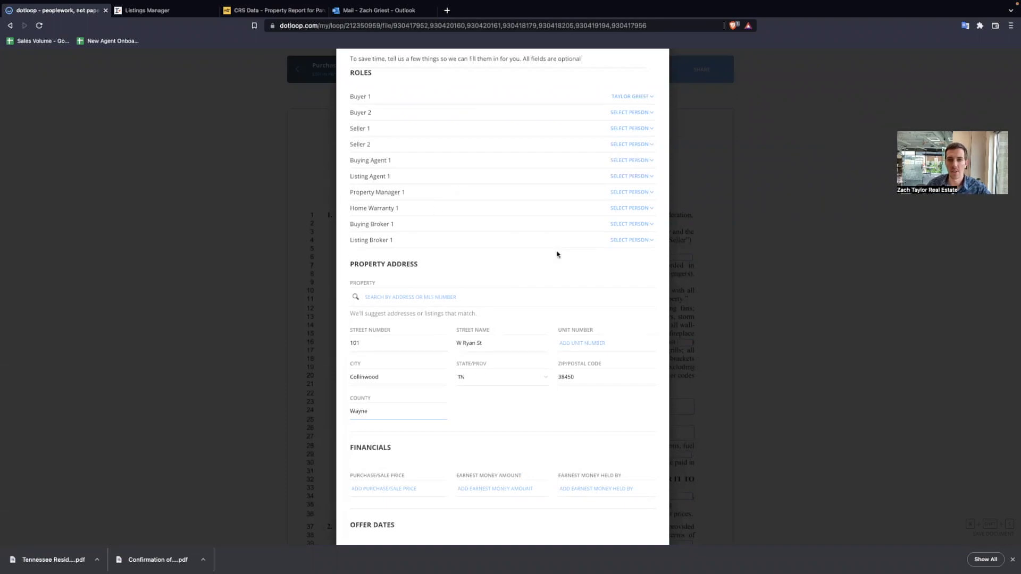
- Finish the county entry and copy the $299,900 list price from the Realtracs listing
scroll(537, 282, "up", 3)
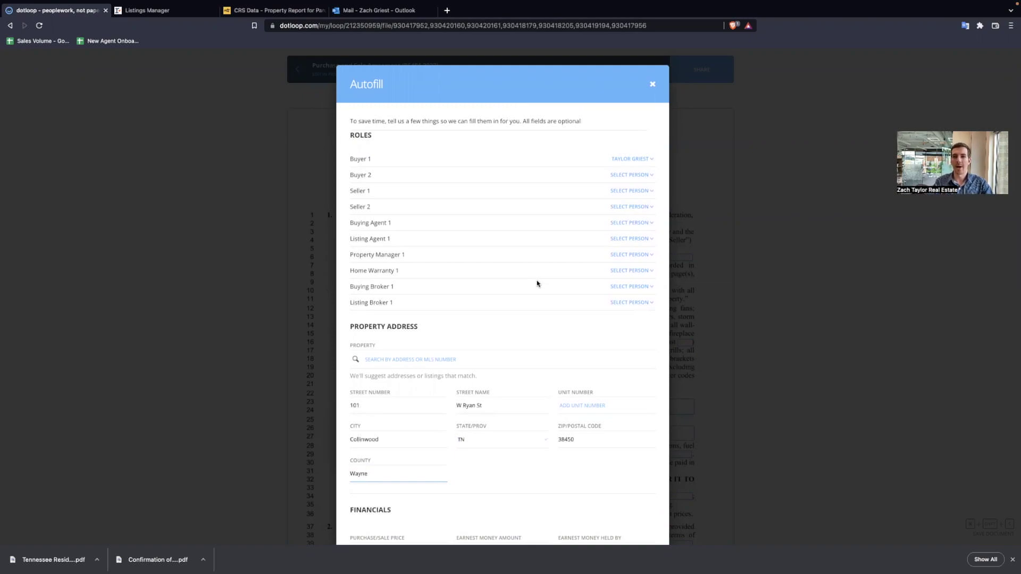
scroll(526, 337, "down", 5)
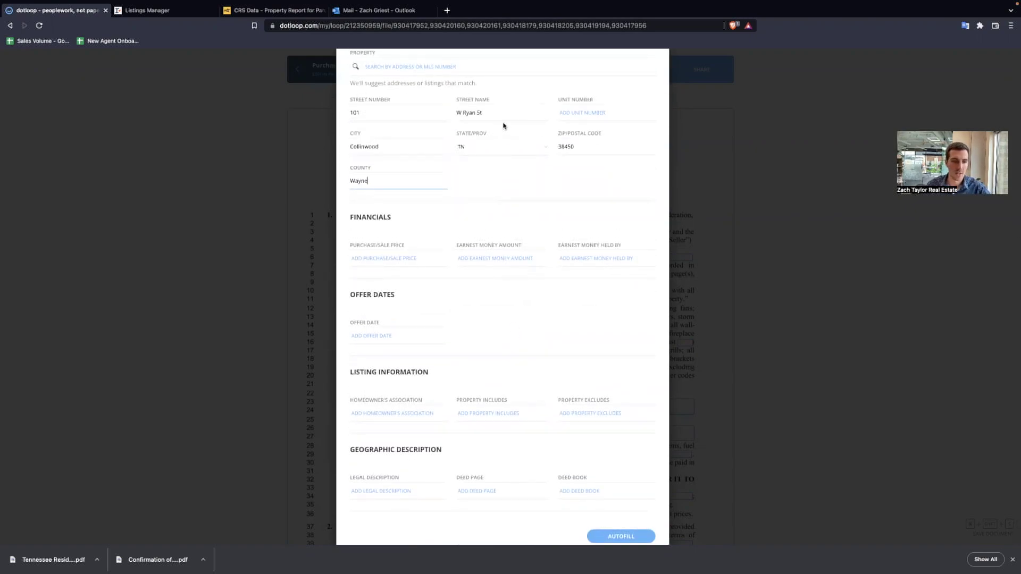
left_click(492, 327)
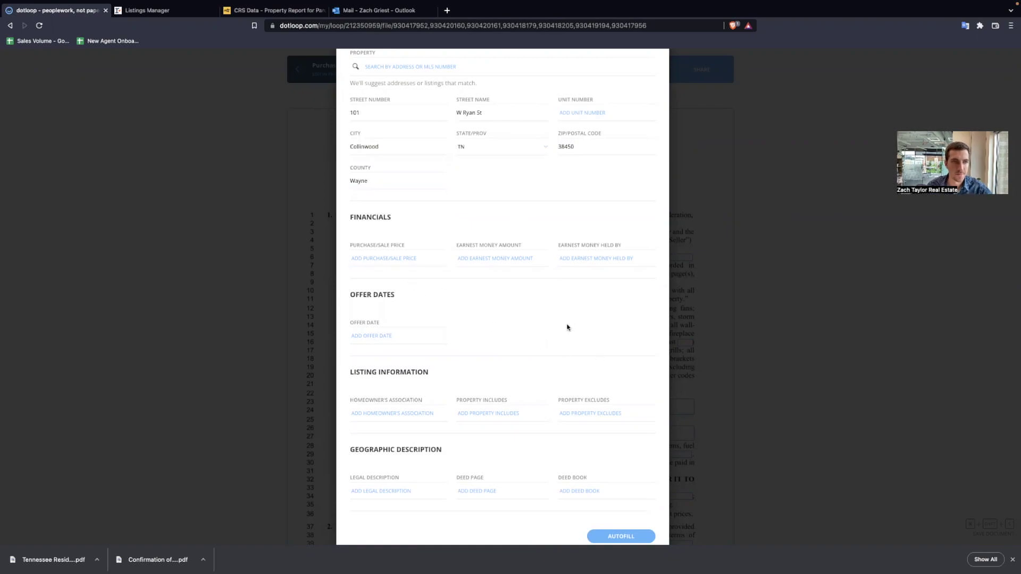
left_click(155, 10)
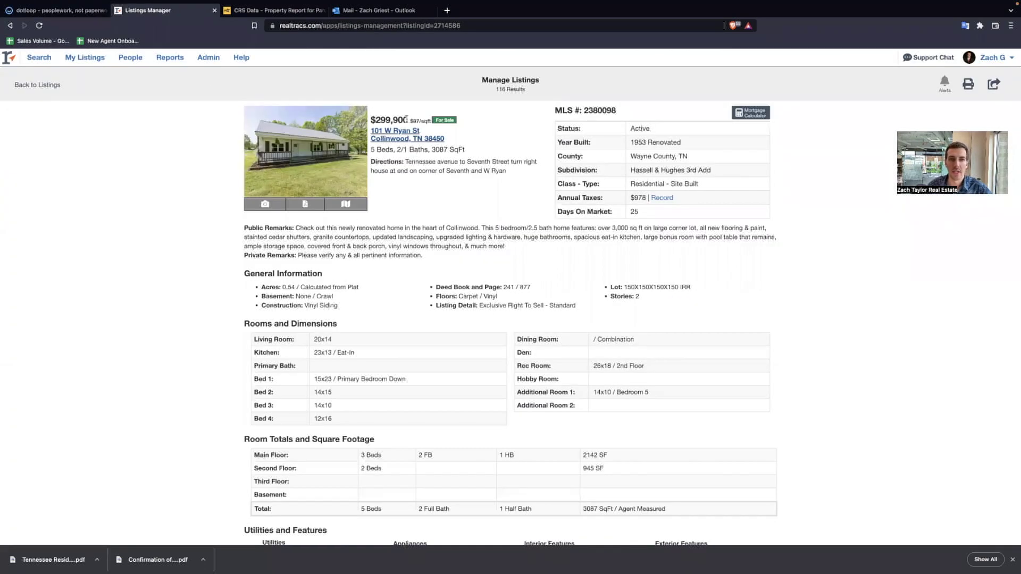
left_click_drag(407, 119, 372, 118)
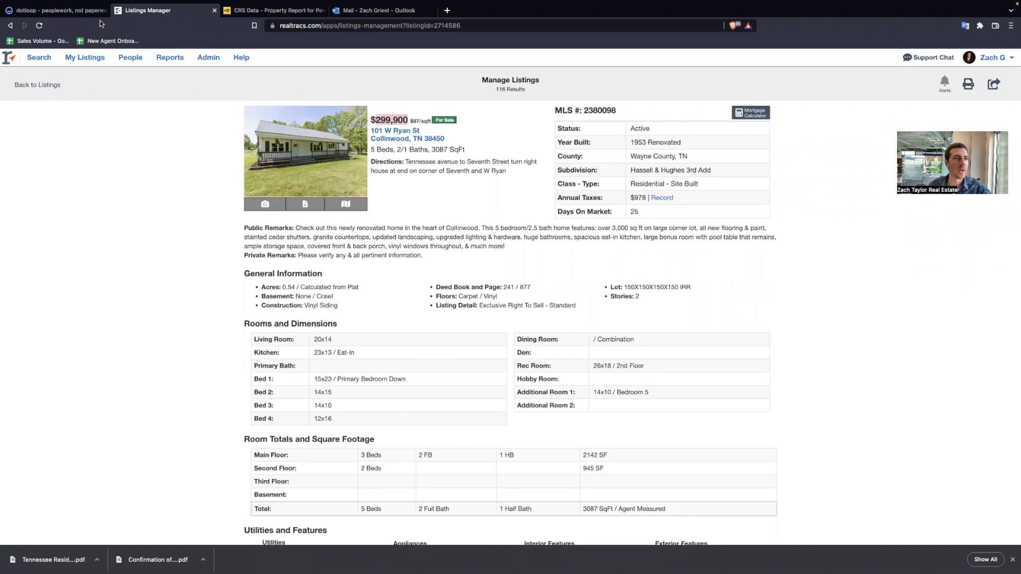
left_click(99, 12)
- Enter a 295000 purchase/sale price and $3,000 earnest money amount
left_click(398, 258)
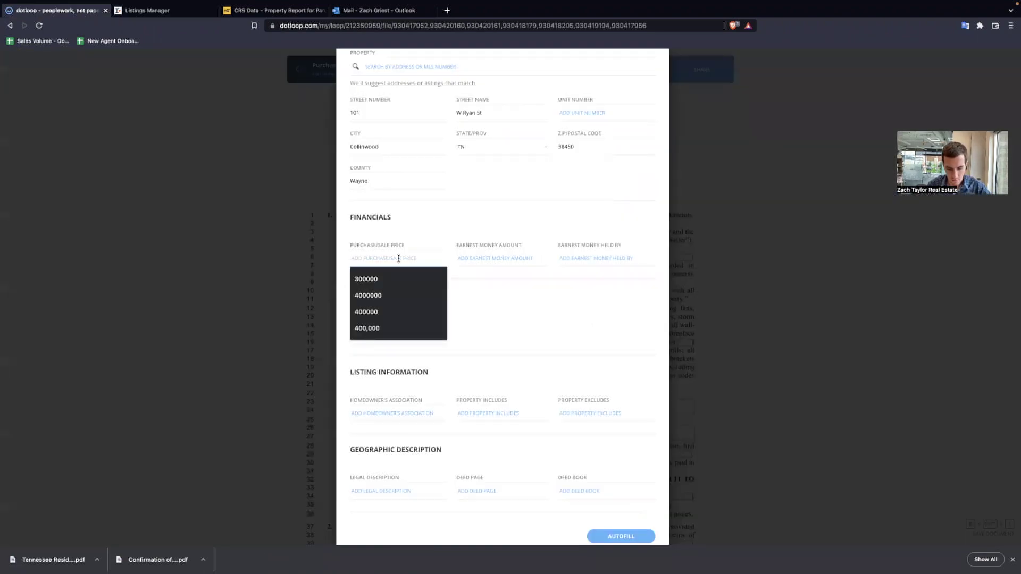
type("295000")
left_click(510, 258)
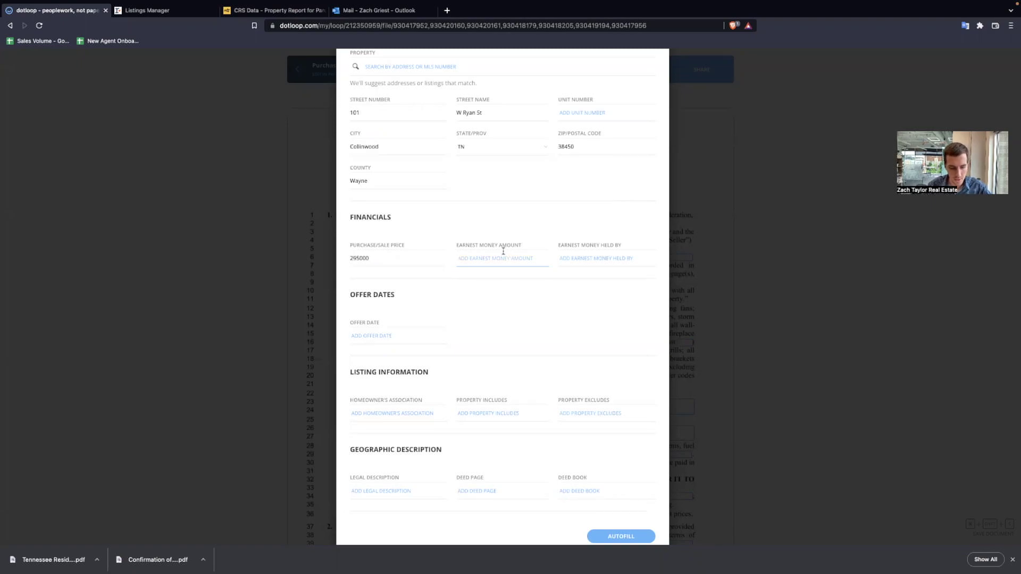
type("$3,000")
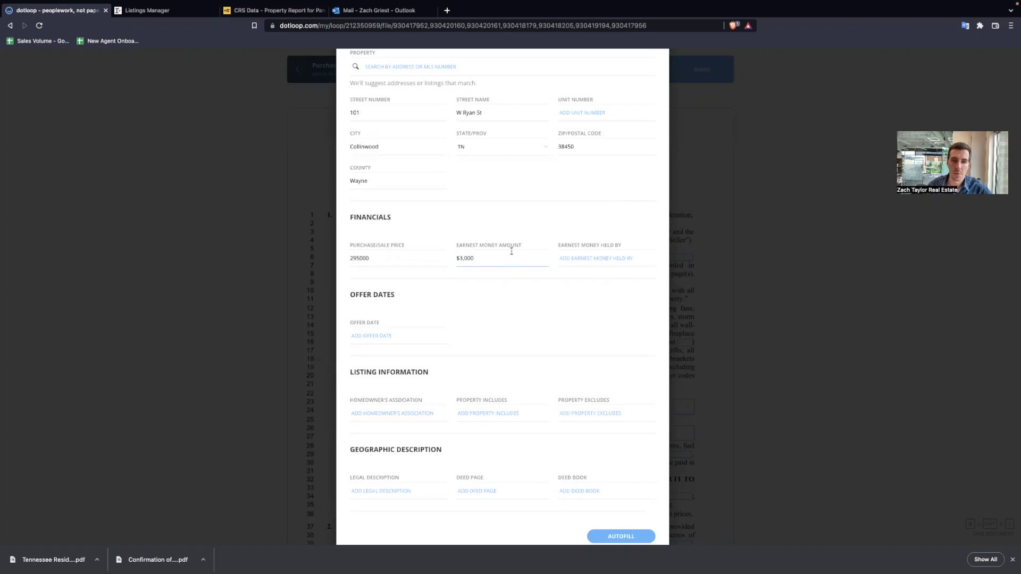
left_click(517, 319)
scroll(516, 318, "down", 1)
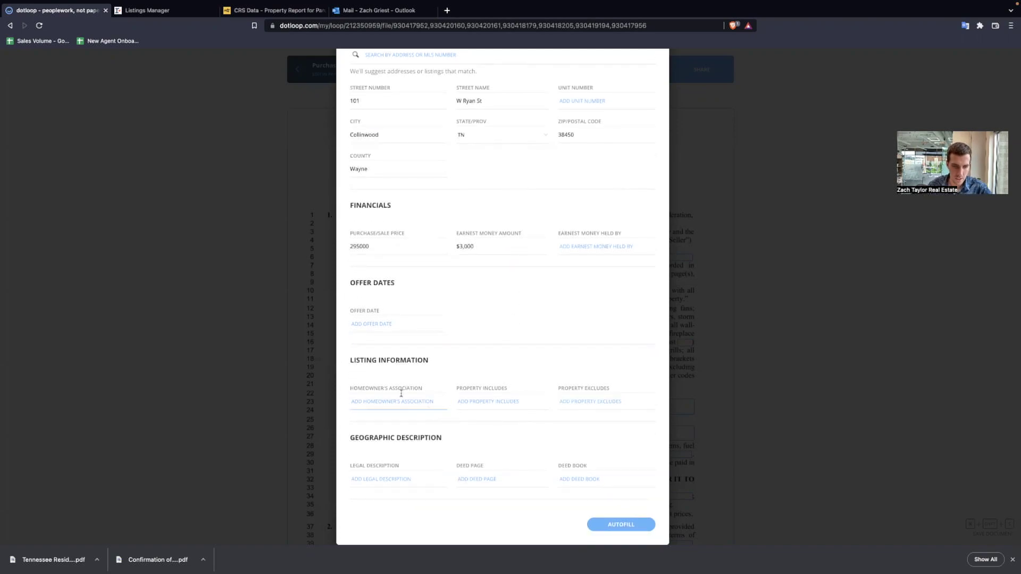
left_click(402, 480)
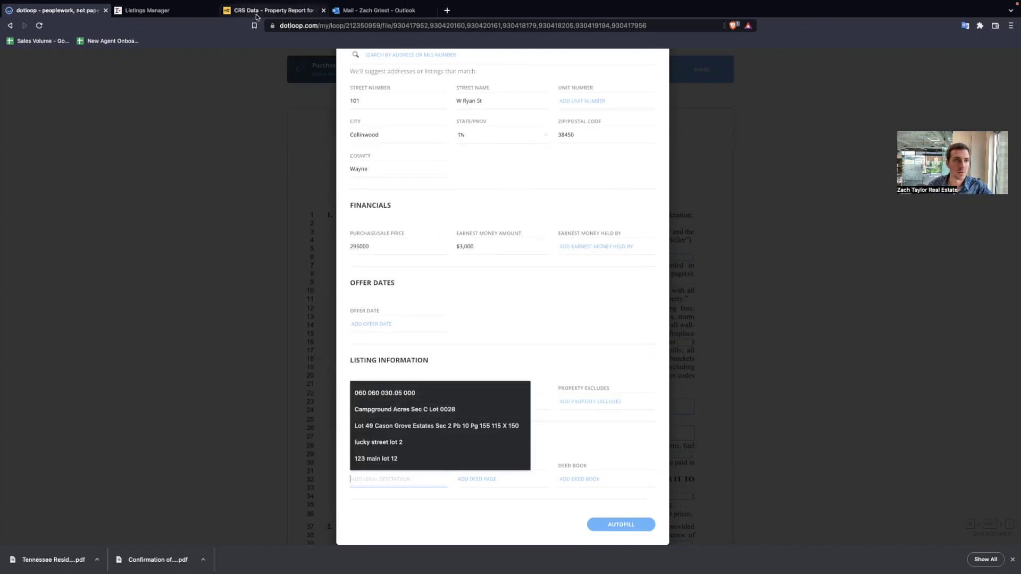
- Review the CRS Data legal description: Hassell & Hughes 3rd Add, Block/Lot 3/5&7
left_click(256, 12)
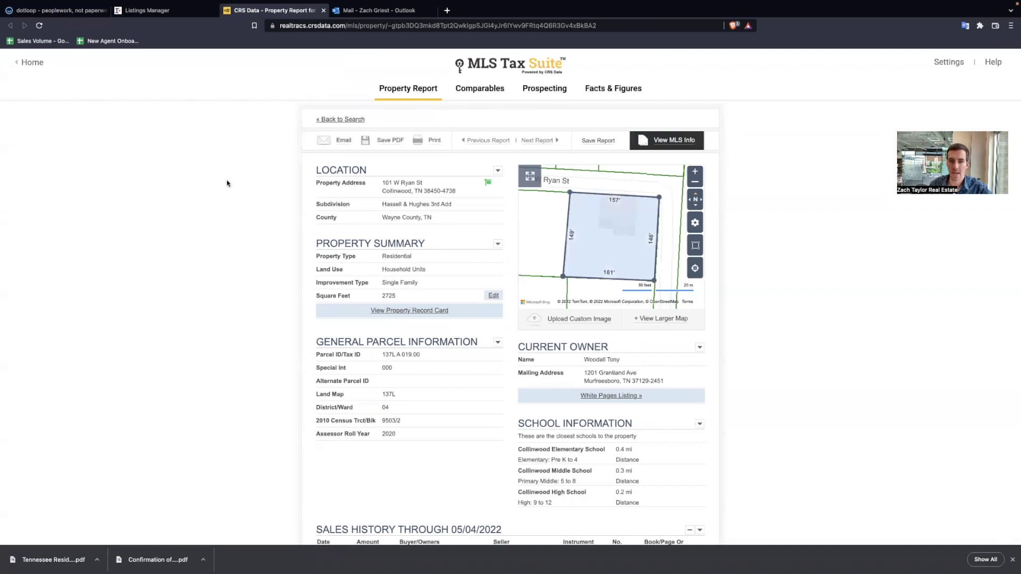
scroll(407, 334, "down", 20)
scroll(409, 329, "down", 5)
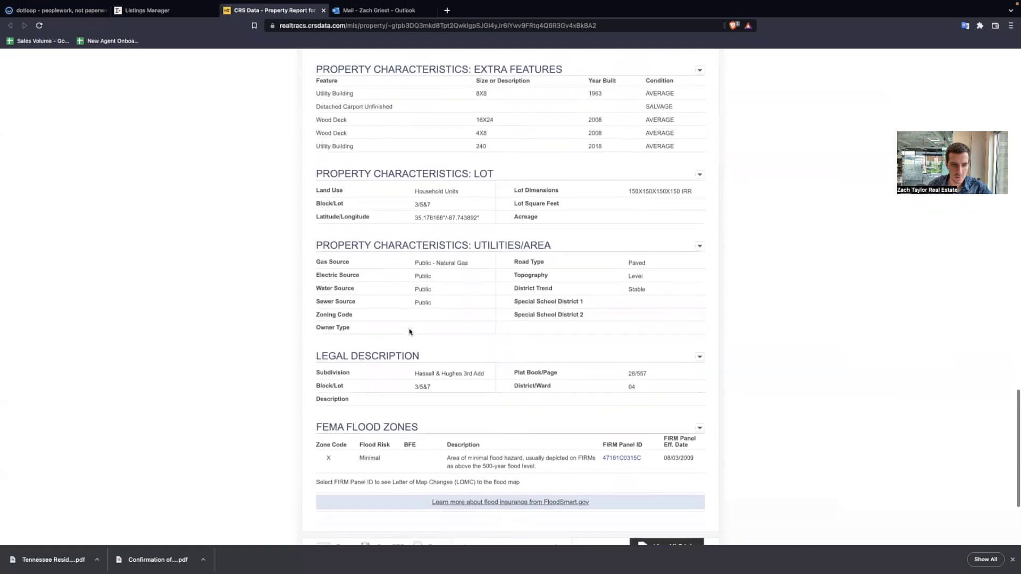
left_click(159, 13)
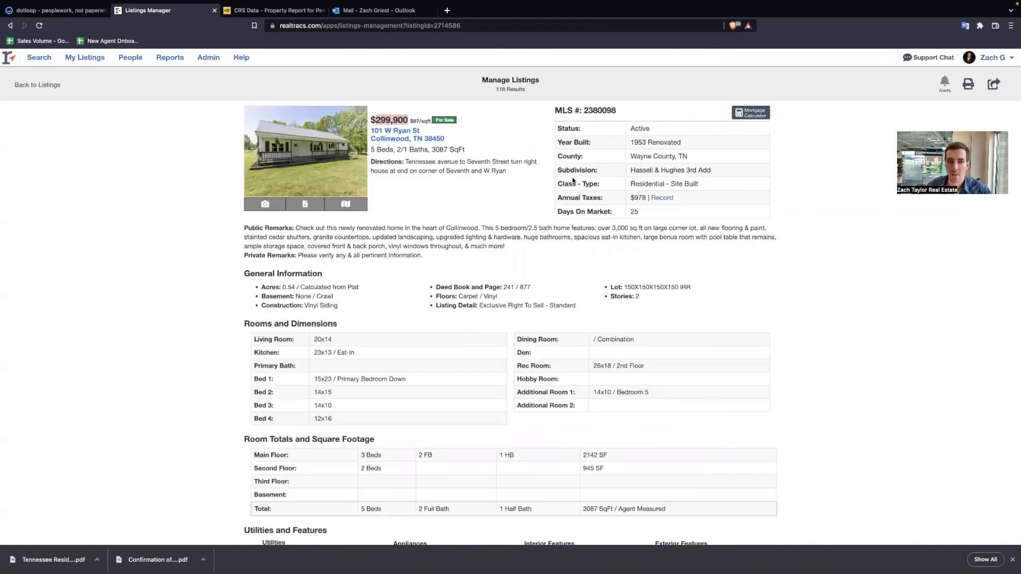
- Copy the subdivision name Hassell & Hughes 3rd Add from the CRS property report
scroll(415, 282, "down", 1)
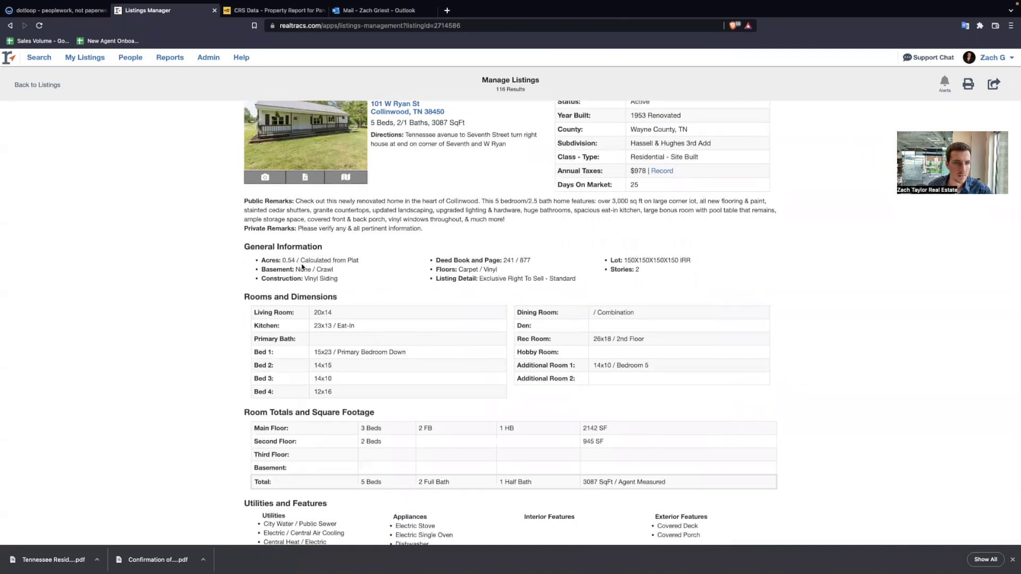
scroll(376, 317, "down", 2)
scroll(405, 319, "down", 4)
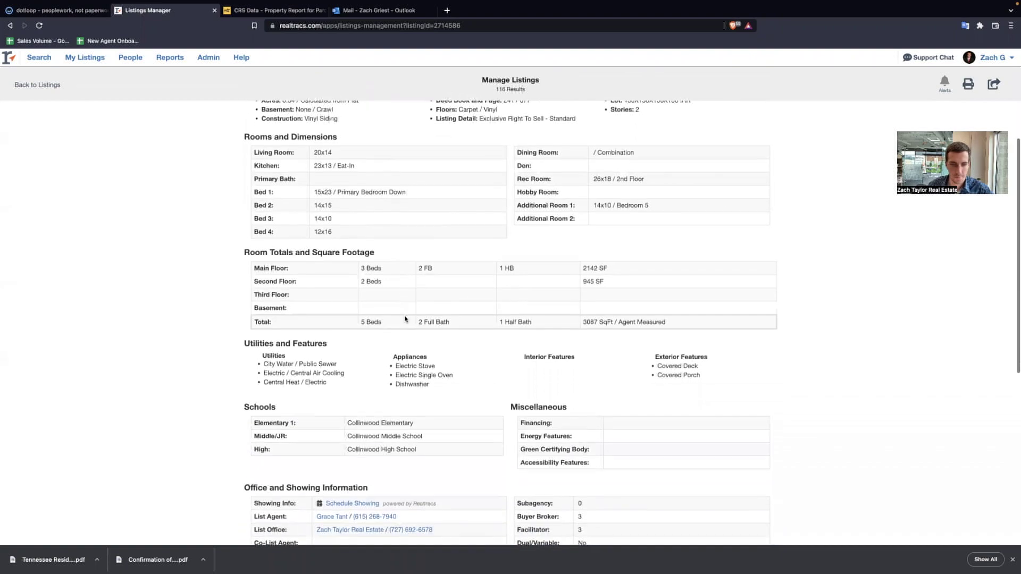
scroll(434, 321, "down", 4)
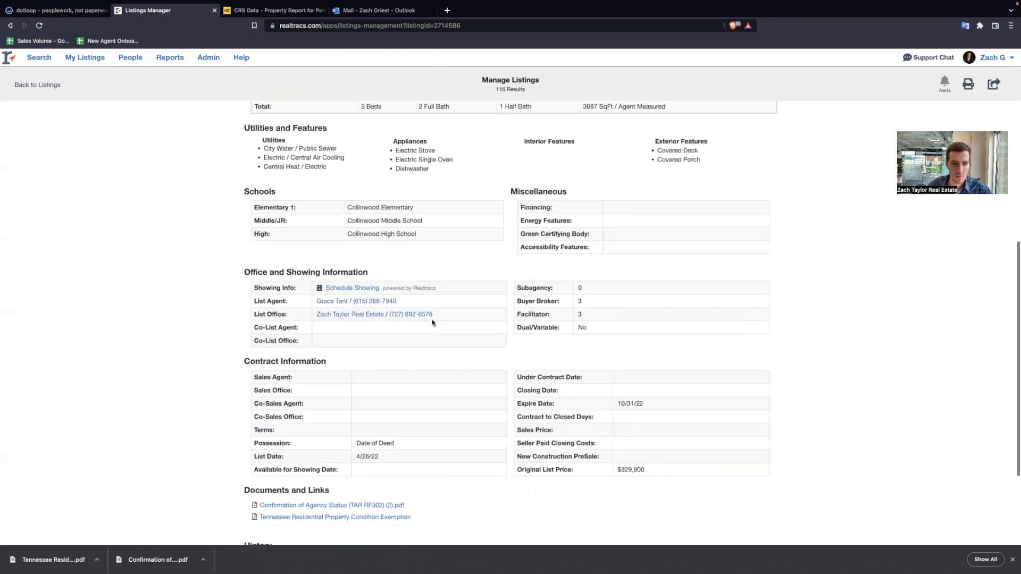
scroll(428, 321, "up", 10)
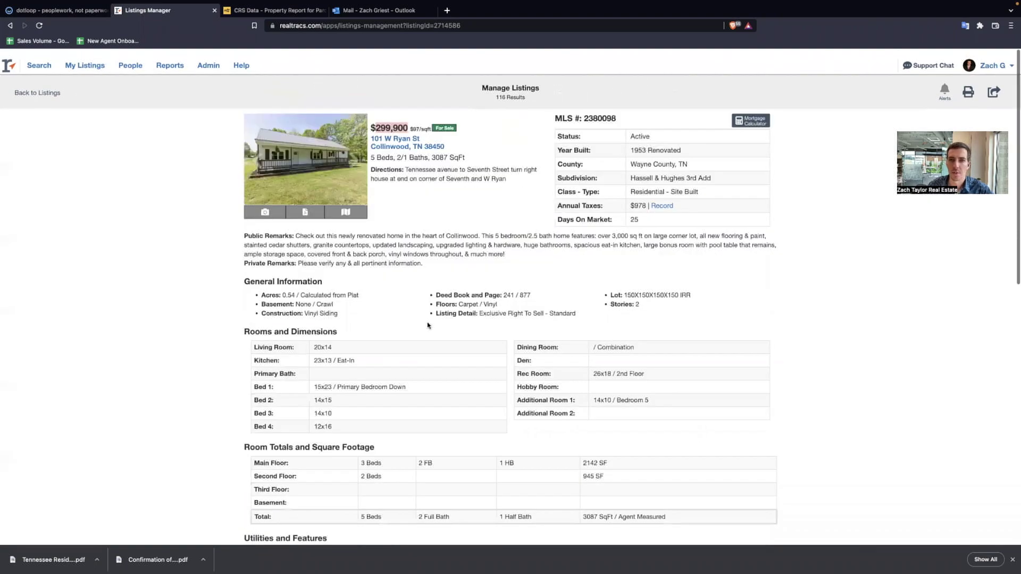
left_click(278, 12)
left_click_drag(414, 374, 493, 376)
key("super+c")
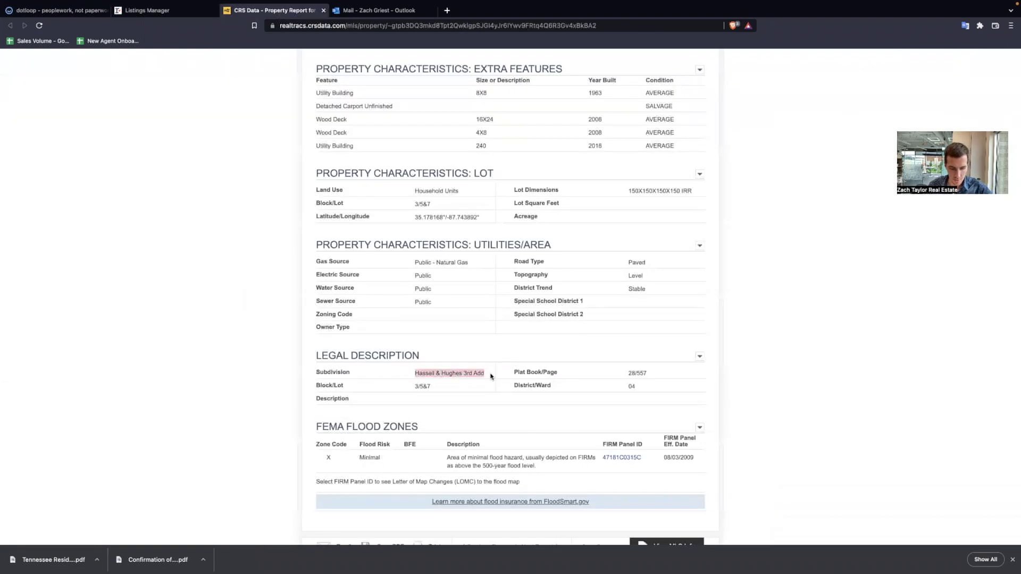
- Paste Hassell & Hughes 3rd Add as the Autofill legal description
left_click(142, 10)
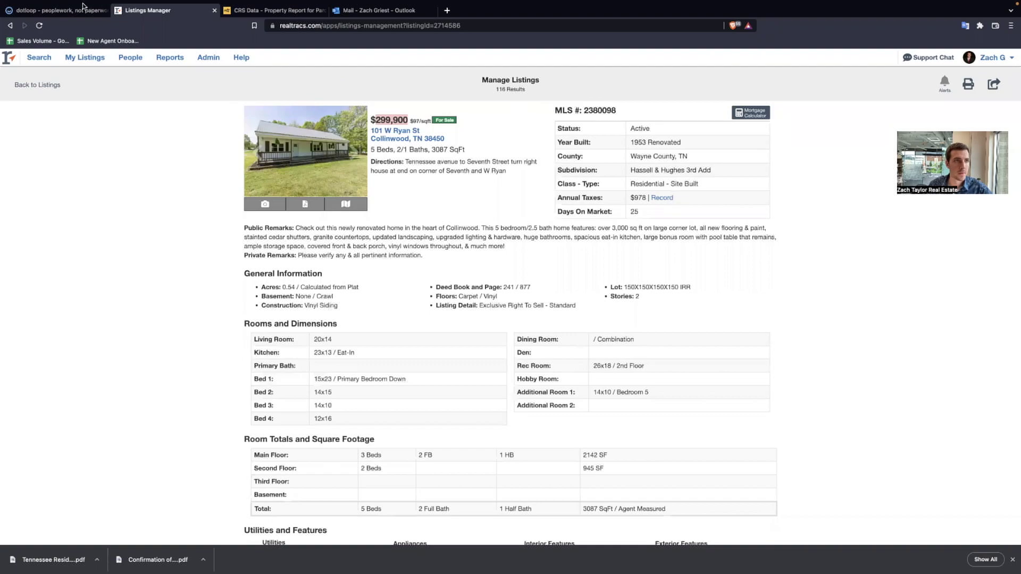
left_click(58, 10)
key("super+v")
left_click(497, 481)
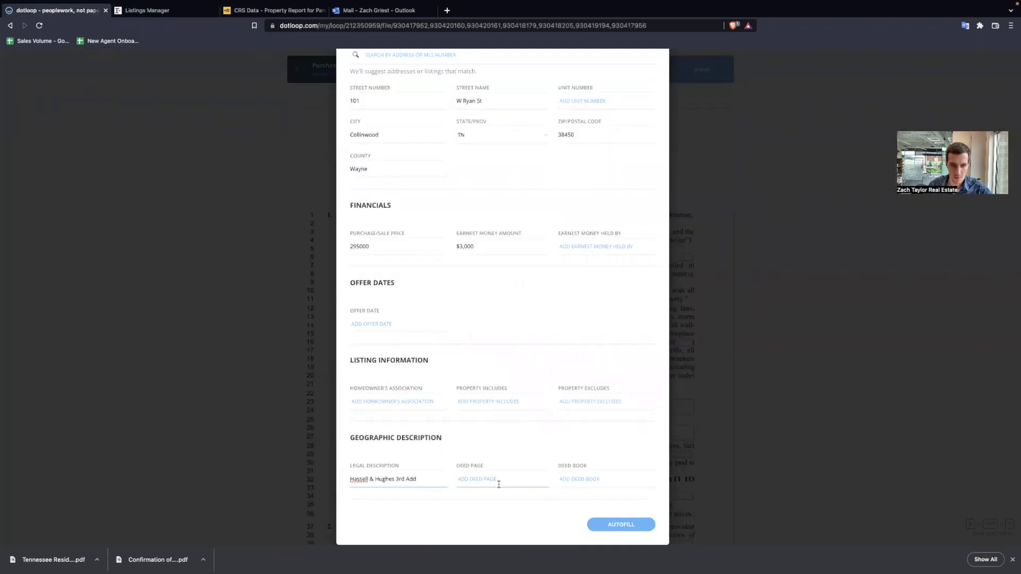
left_click(271, 10)
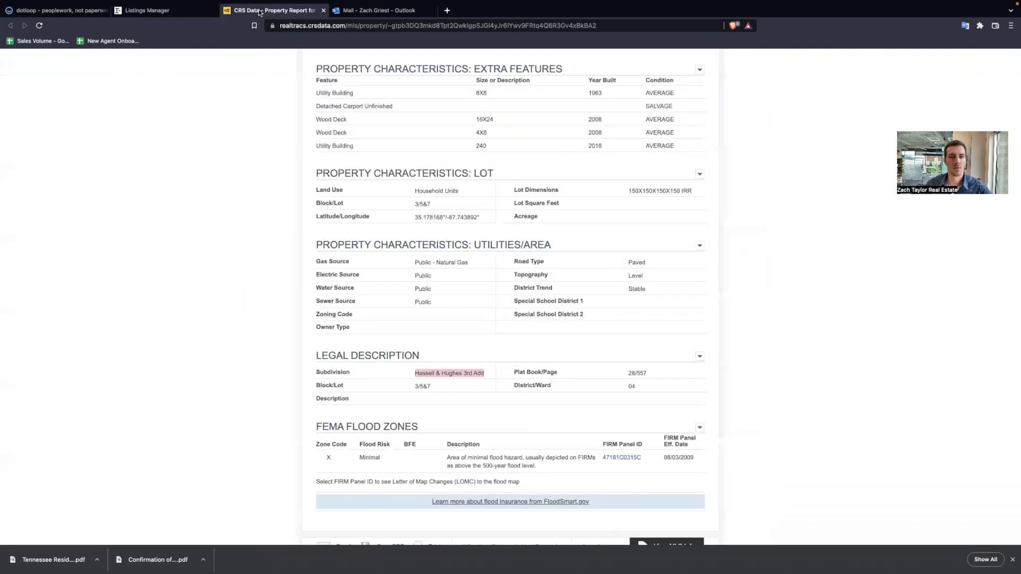
- Enter 241 as the deed book in the dotloop property details
left_click(437, 394)
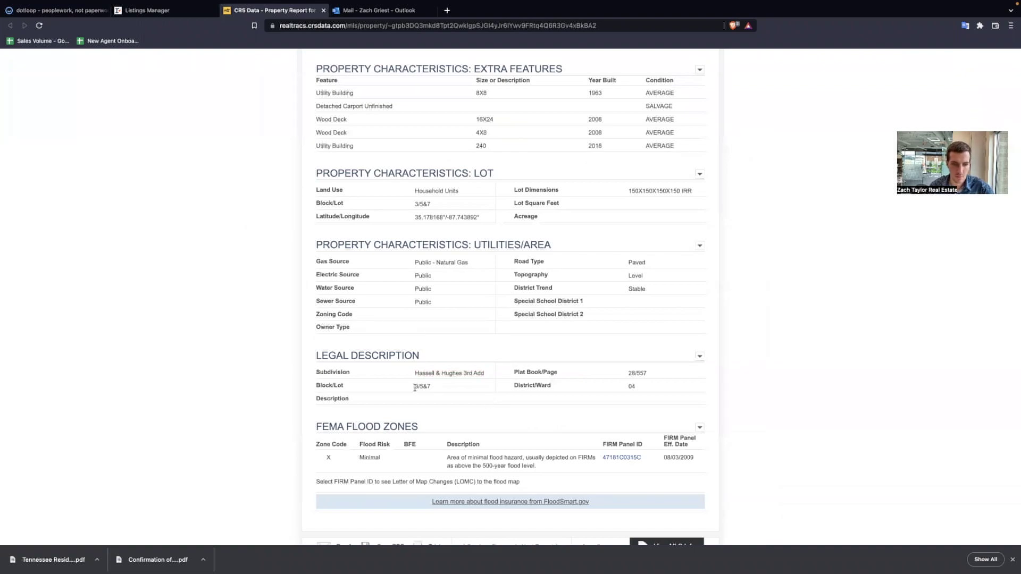
scroll(590, 327, "up", 8)
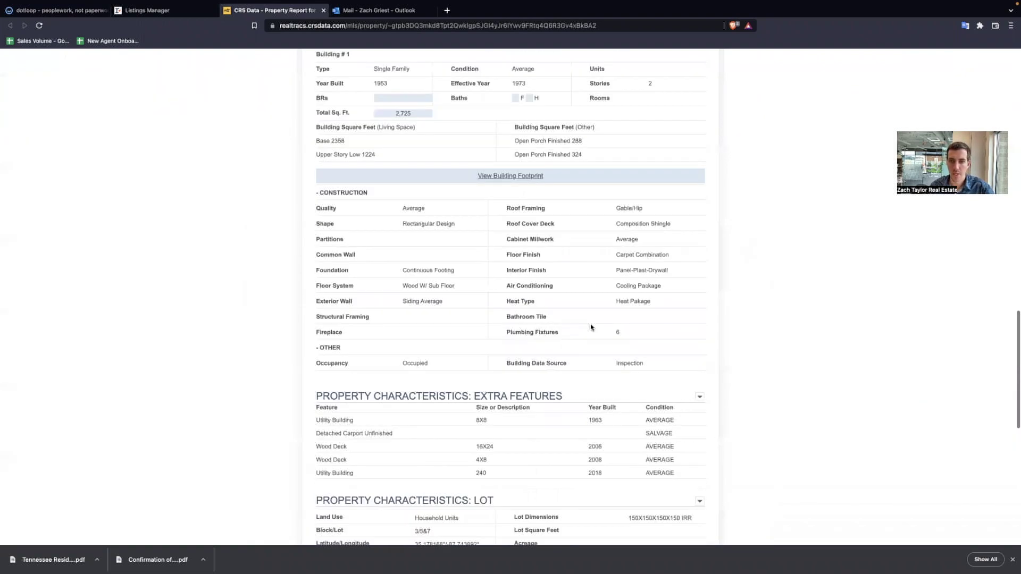
scroll(589, 325, "up", 7)
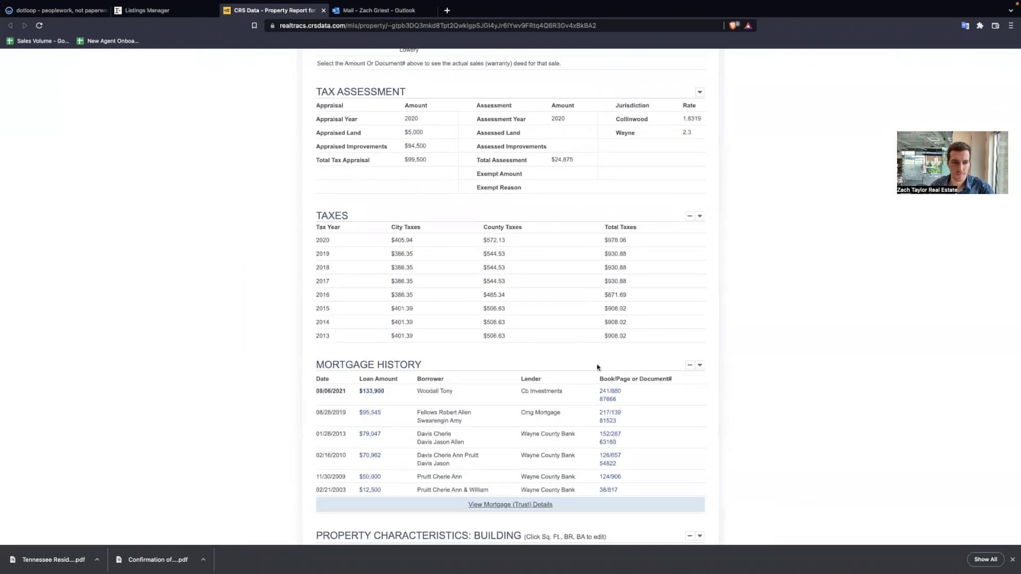
scroll(449, 322, "up", 8)
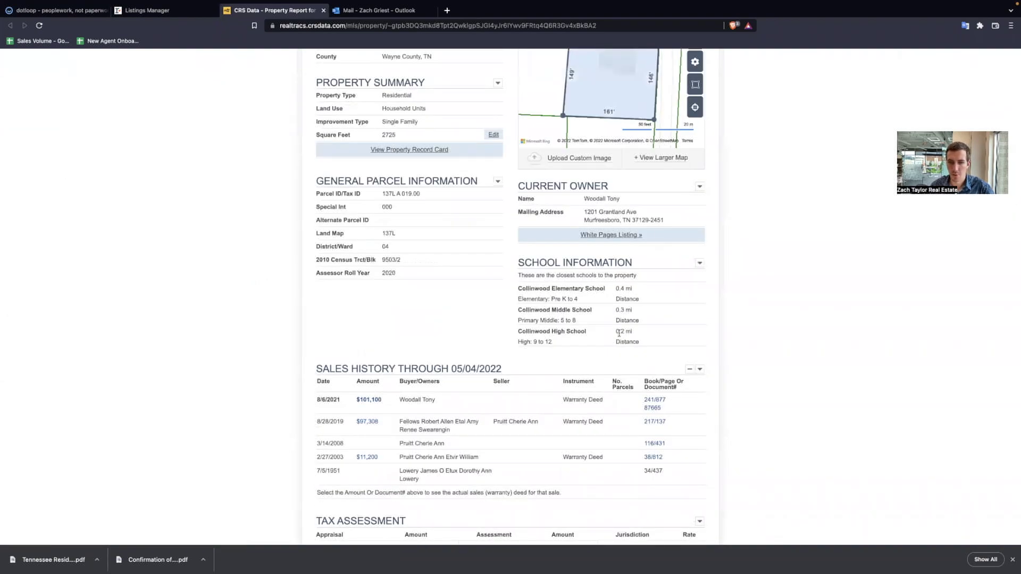
left_click(58, 10)
left_click(587, 480)
type("241")
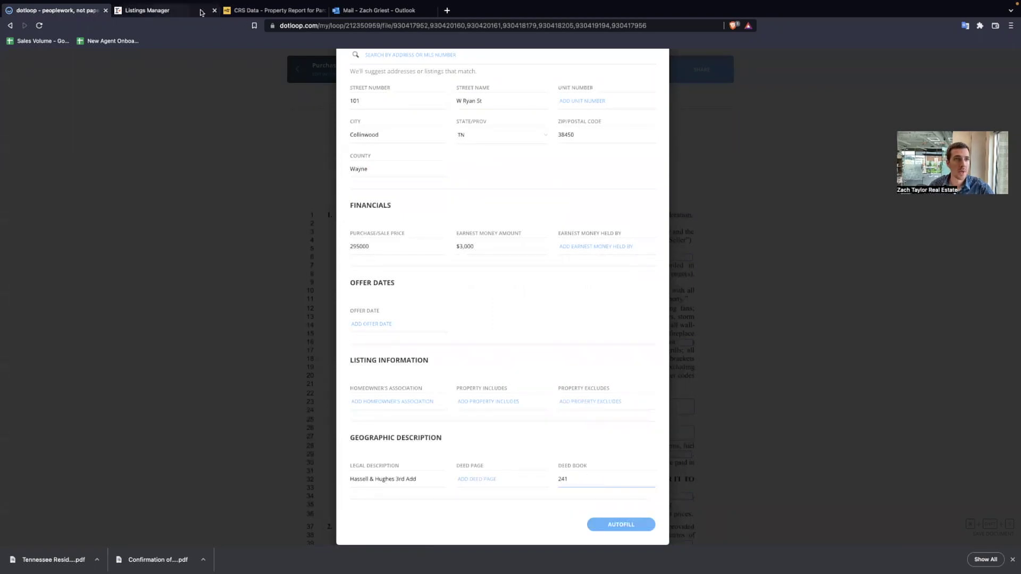
- Paste deed page 877 87665 from CRS Data and autofill the agreement
left_click(274, 10)
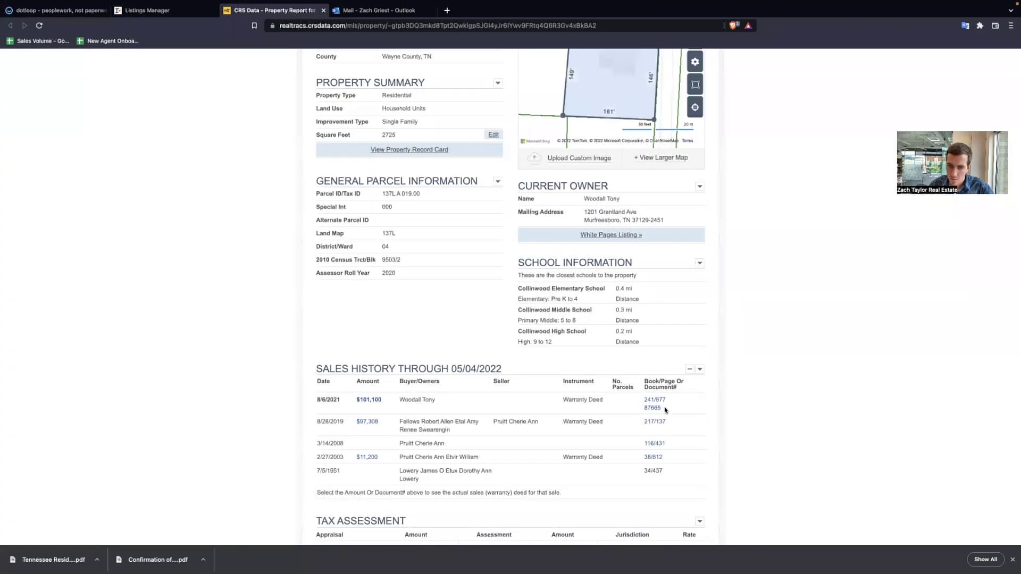
left_click_drag(664, 410, 657, 400)
key("ctrl+c")
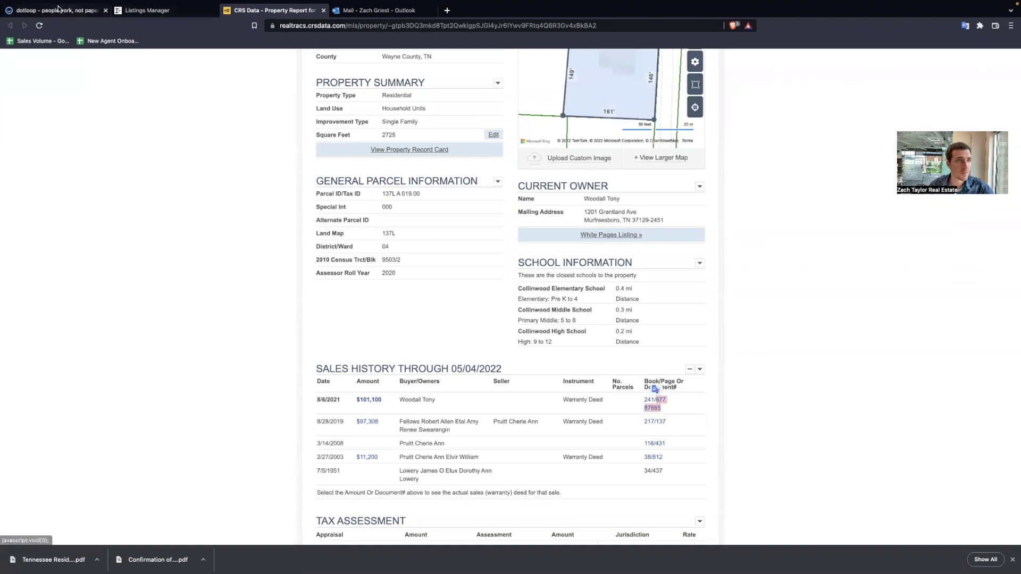
left_click(53, 10)
left_click(492, 478)
key("ctrl+v")
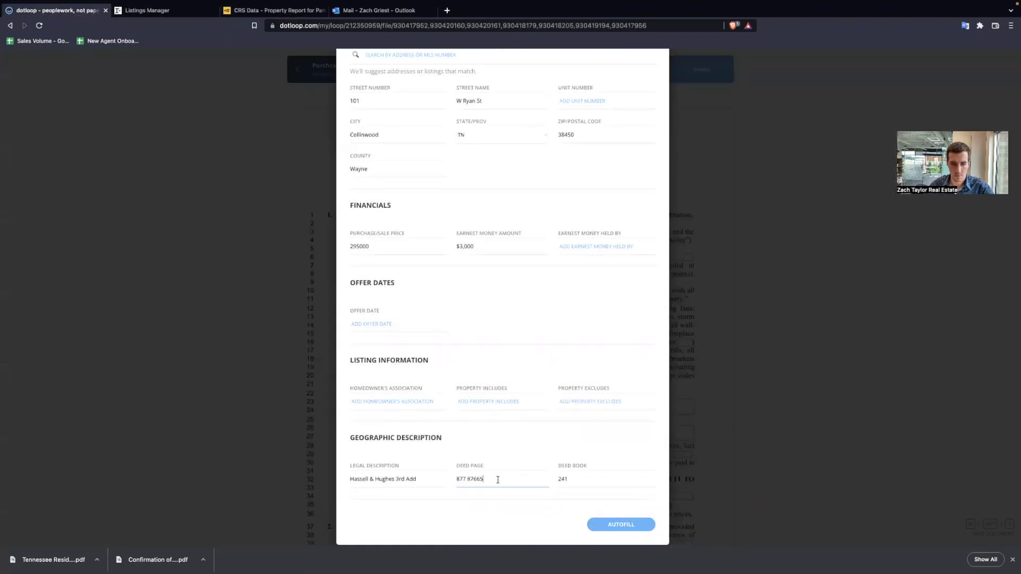
left_click(617, 530)
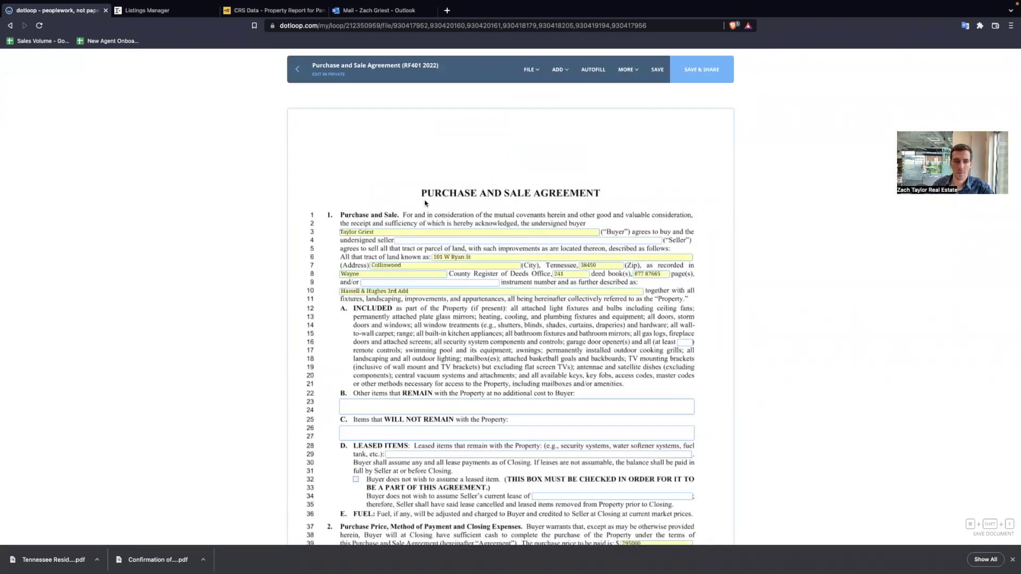
- Clear the line 10 field and copy Parcel ID 137L A 019.00 from CRS Data
left_click(423, 293)
key("super+a")
key("BackSpace")
left_click(159, 34)
left_click(268, 35)
scroll(236, 257, "up", 5)
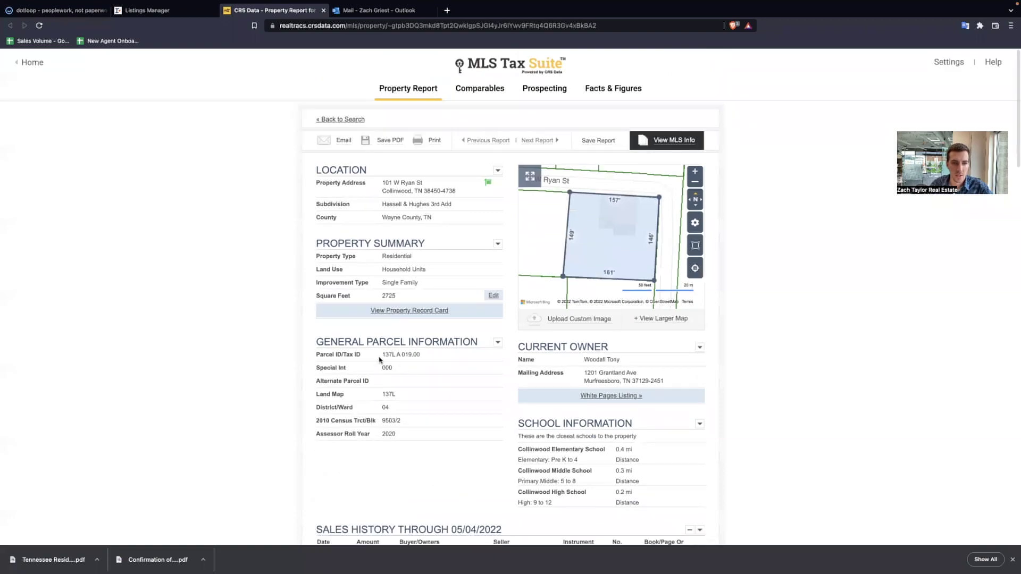
left_click_drag(382, 356, 433, 355)
key("super+c")
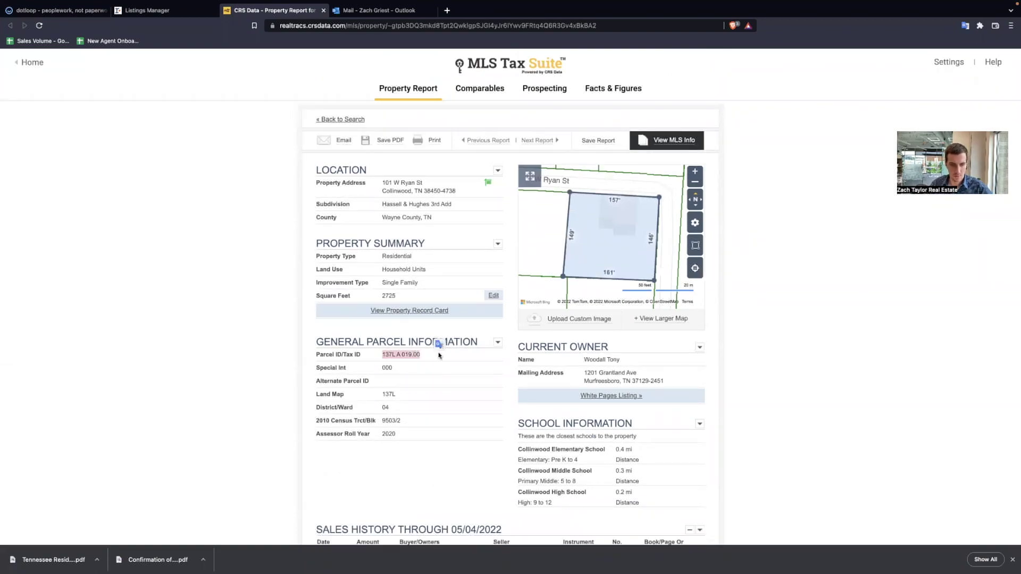
- Paste the parcel ID after 'Tax Id' on line 10
left_click(79, 11)
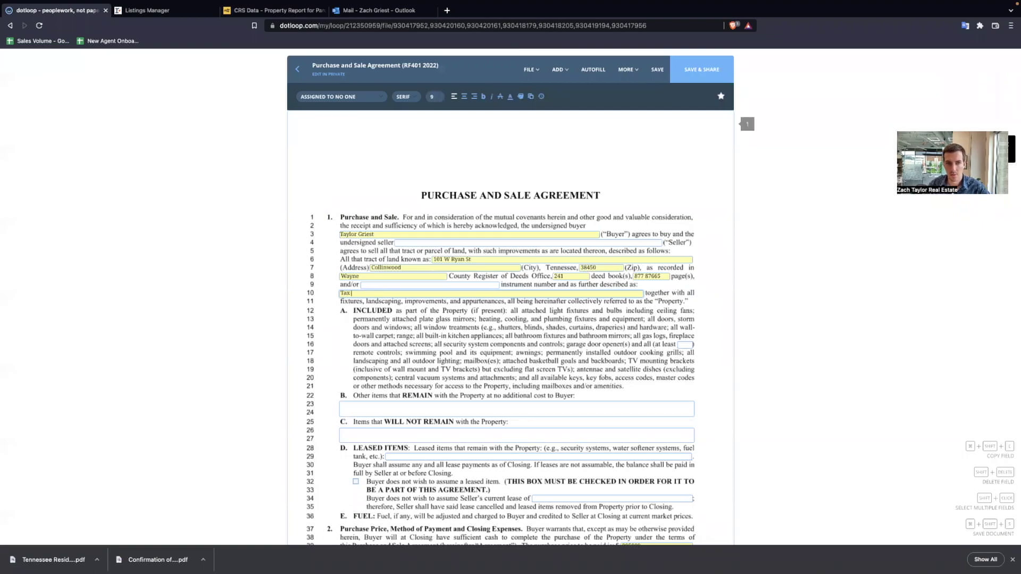
key("super+v")
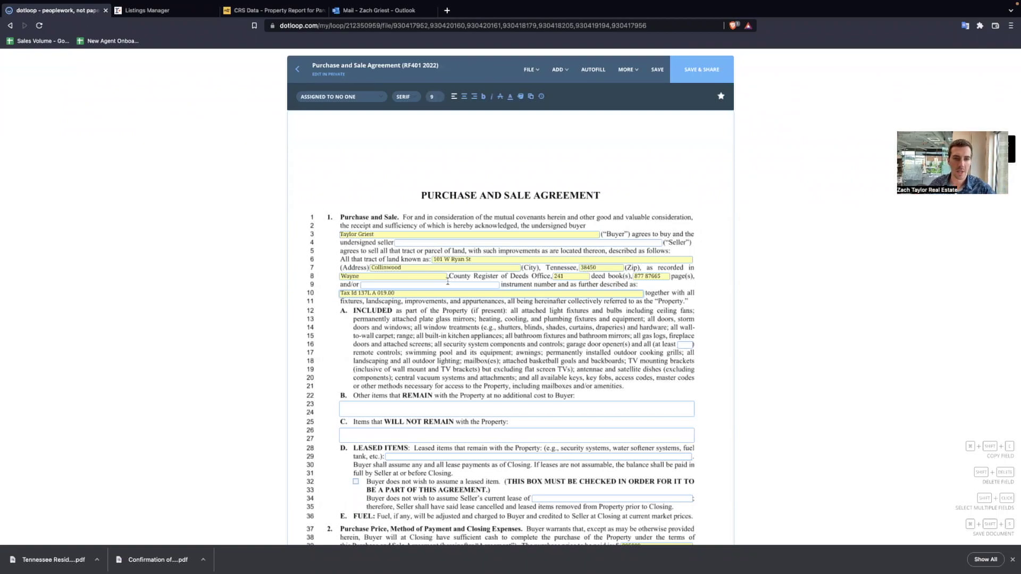
left_click(424, 242)
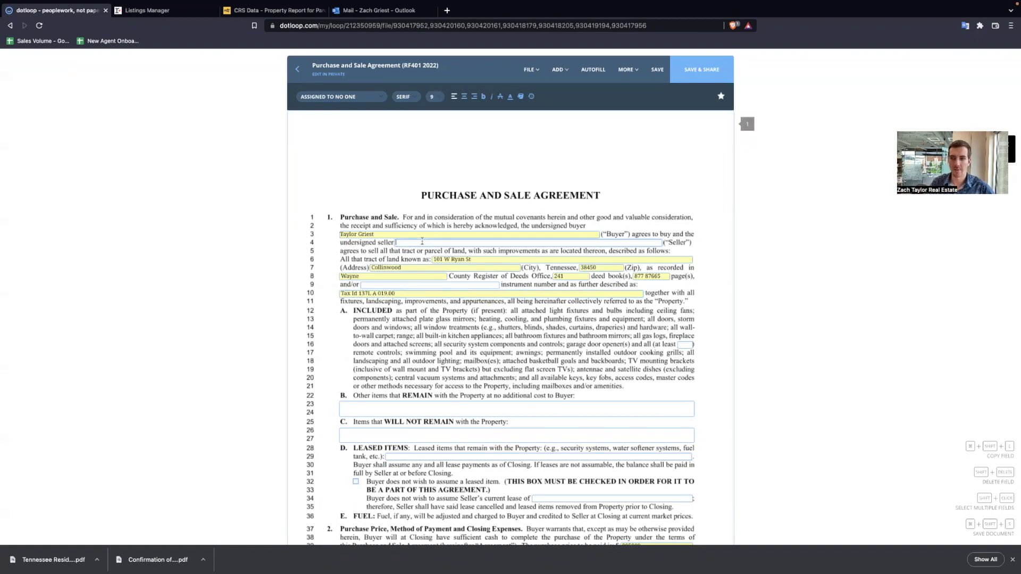
scroll(422, 244, "down", 1)
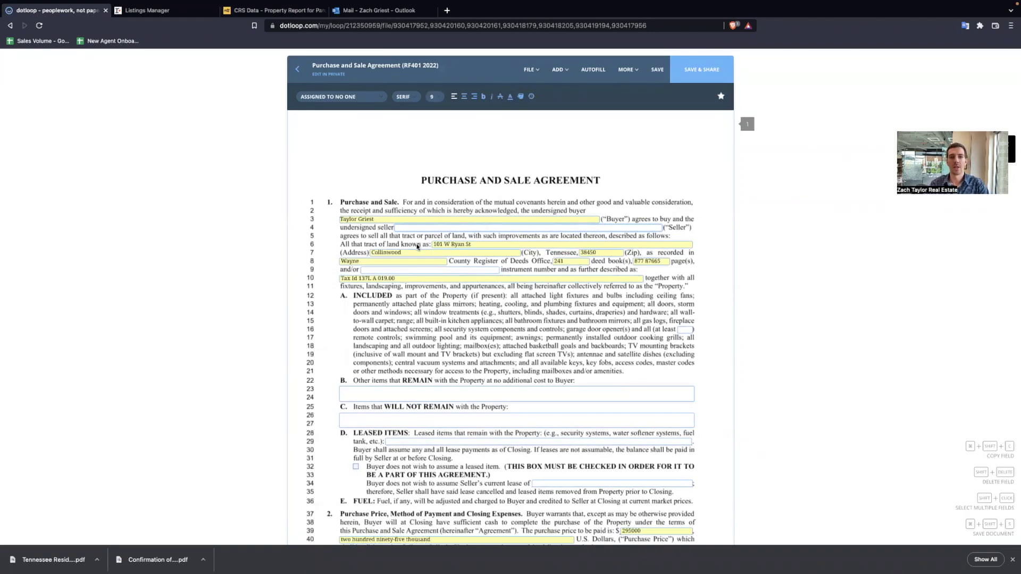
left_click(259, 10)
- Enter the current owner's name as the line 4 seller, reordered first name then surname
left_click_drag(624, 359, 564, 360)
key("super+c")
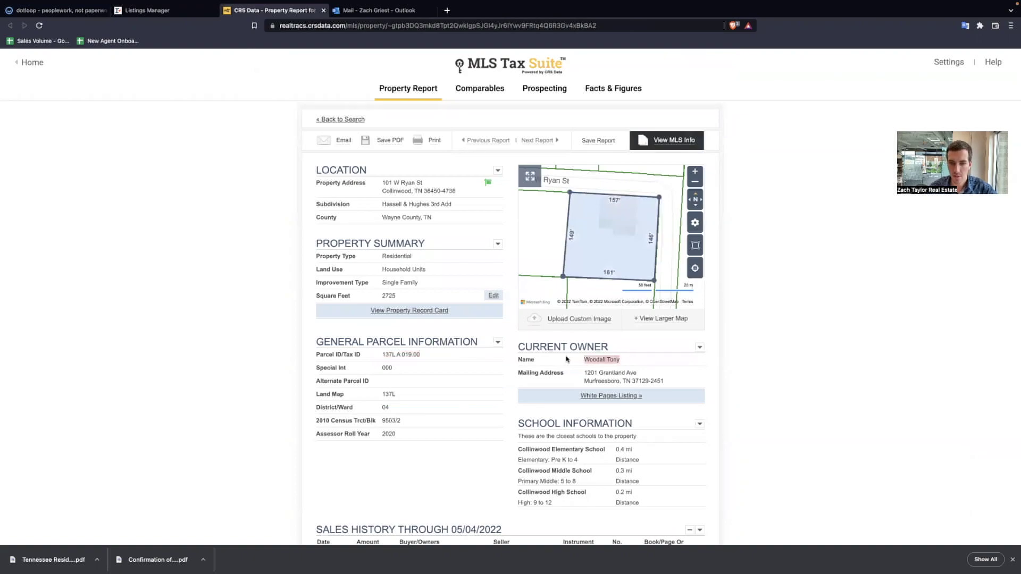
left_click(53, 10)
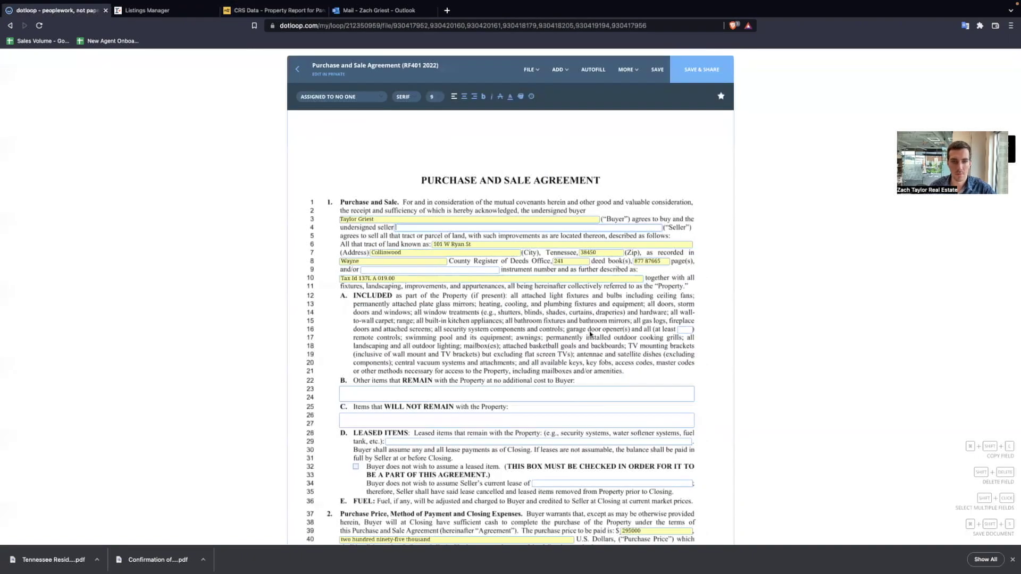
key("super+v")
left_click_drag(429, 227, 397, 228)
key("BackSpace")
type("Woodall")
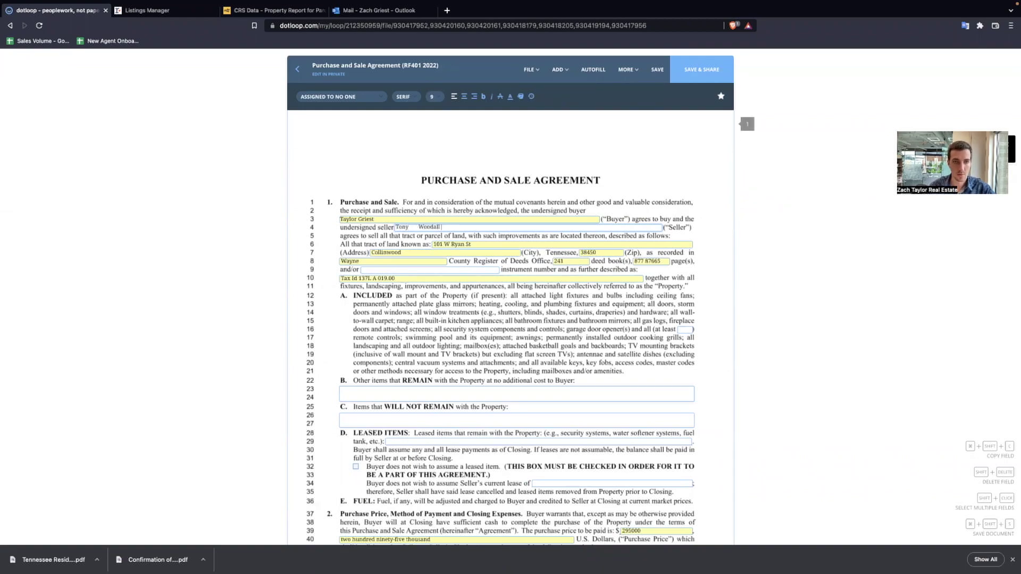
left_click(417, 228)
key("BackSpace")
key("BackSpace")
key("BackSpace")
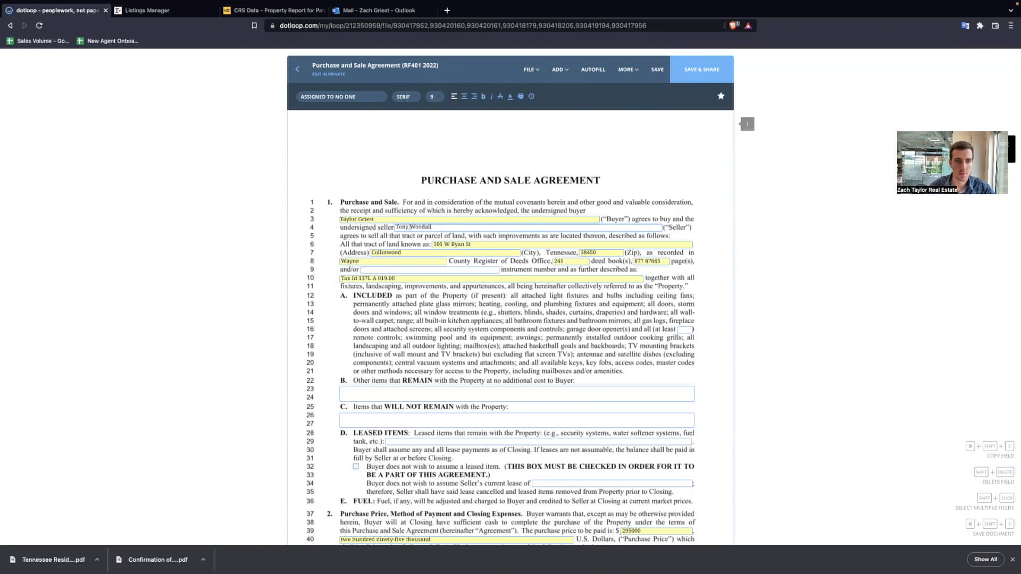
left_click(392, 235)
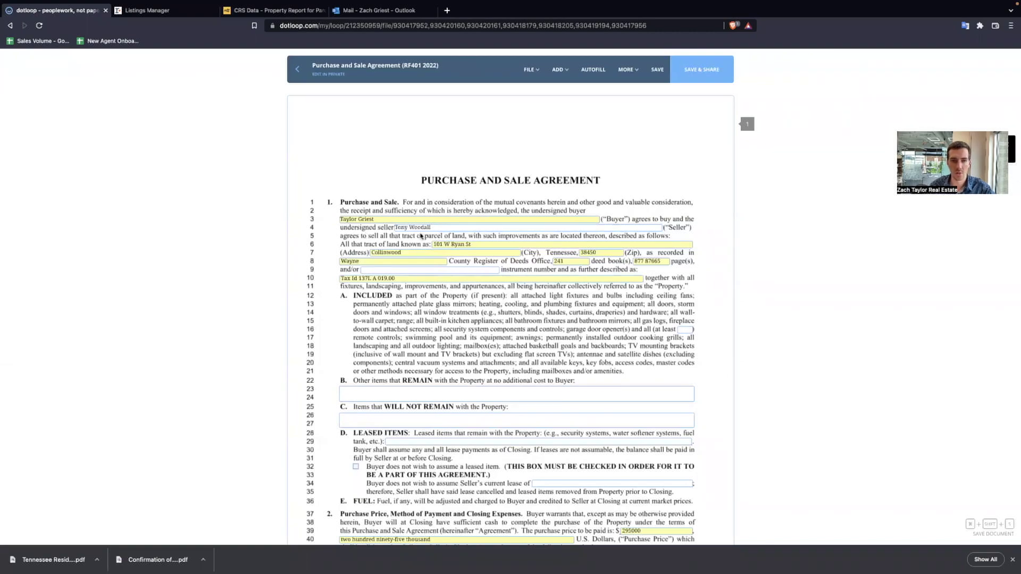
- Copy the listing's MLS number from Realtracs into the line 9 and/or field
left_click(380, 270)
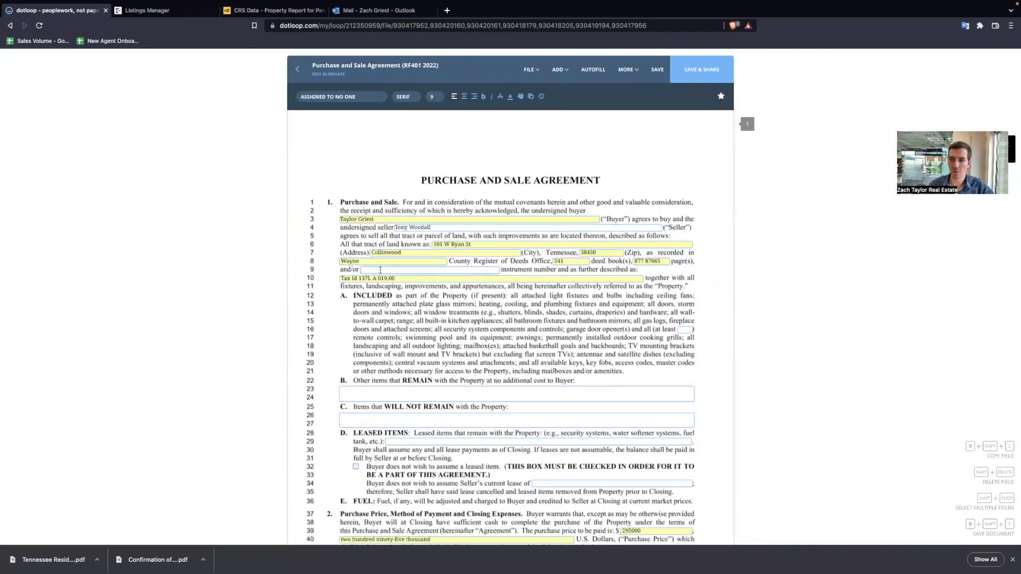
left_click(170, 13)
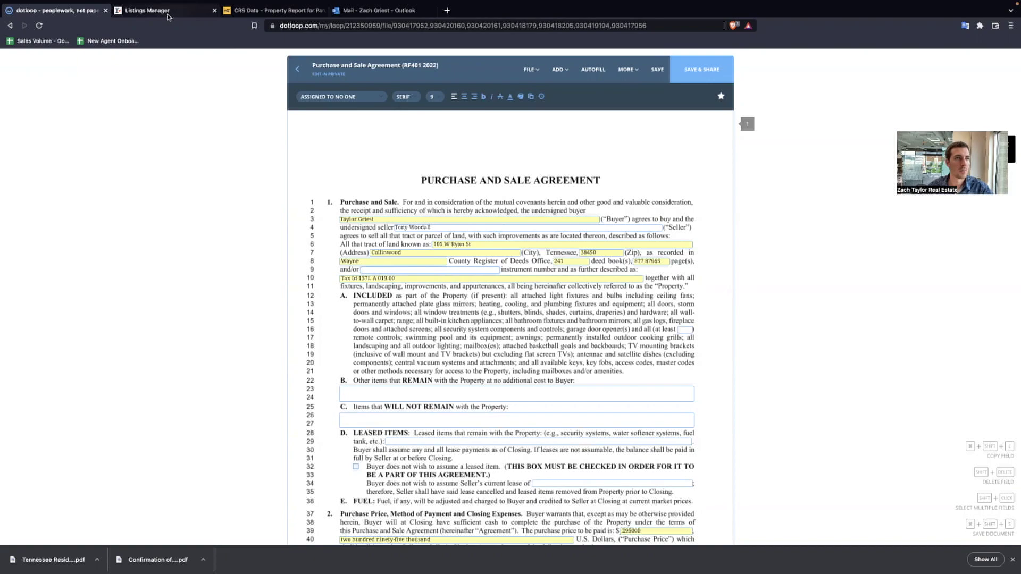
left_click_drag(555, 111, 637, 117)
key("super+c")
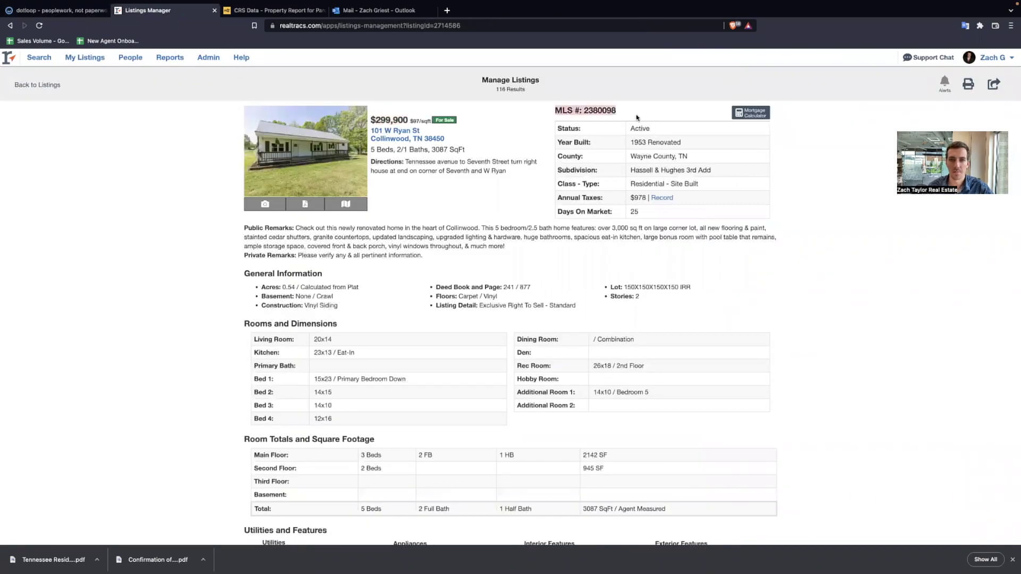
left_click(44, 6)
key("super+v")
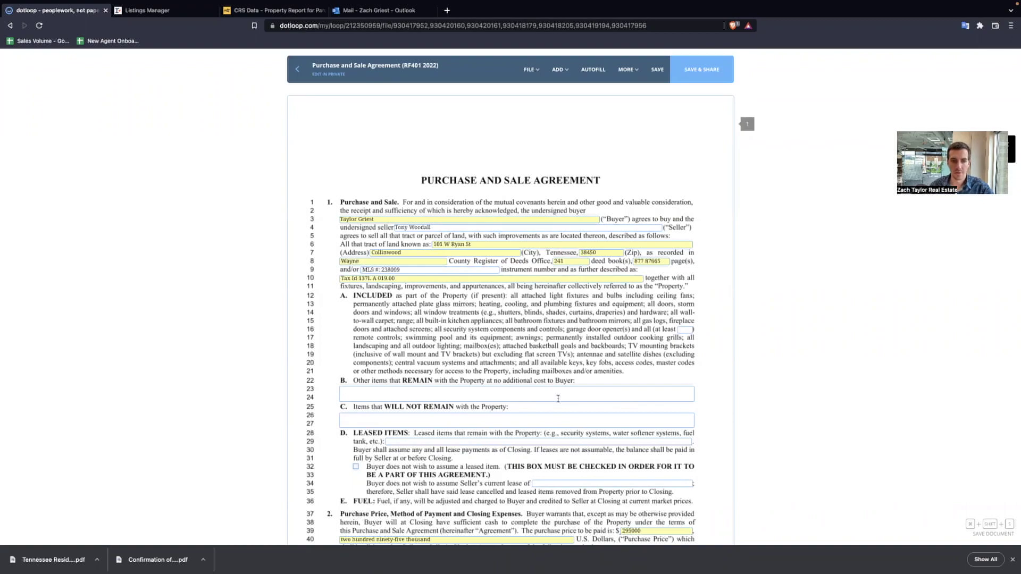
scroll(381, 339, "down", 2)
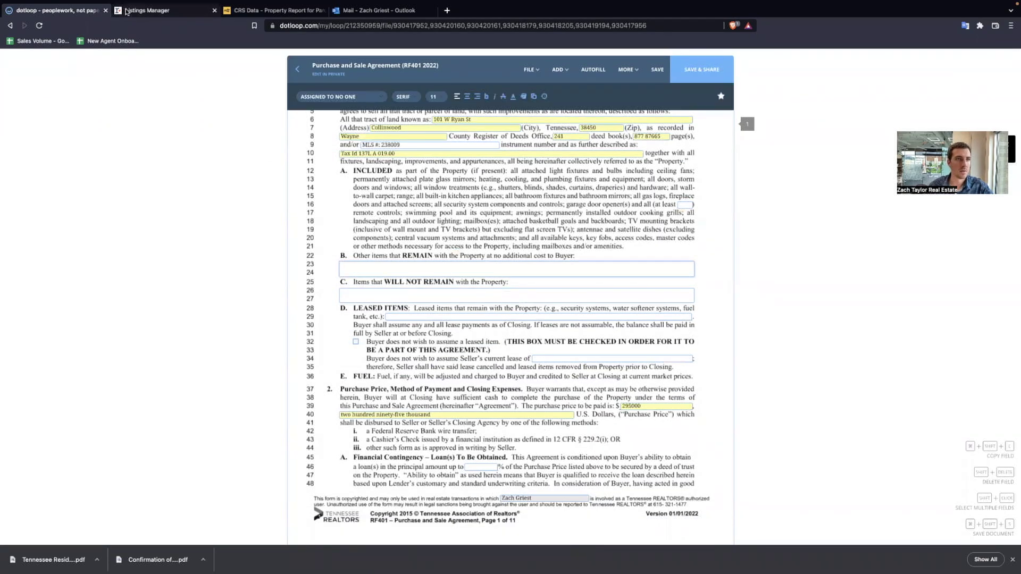
- Keep 'Shed in the backyard', exclude 'personal property and trash', and decline leased items on line 32
type("Shed in the backyard")
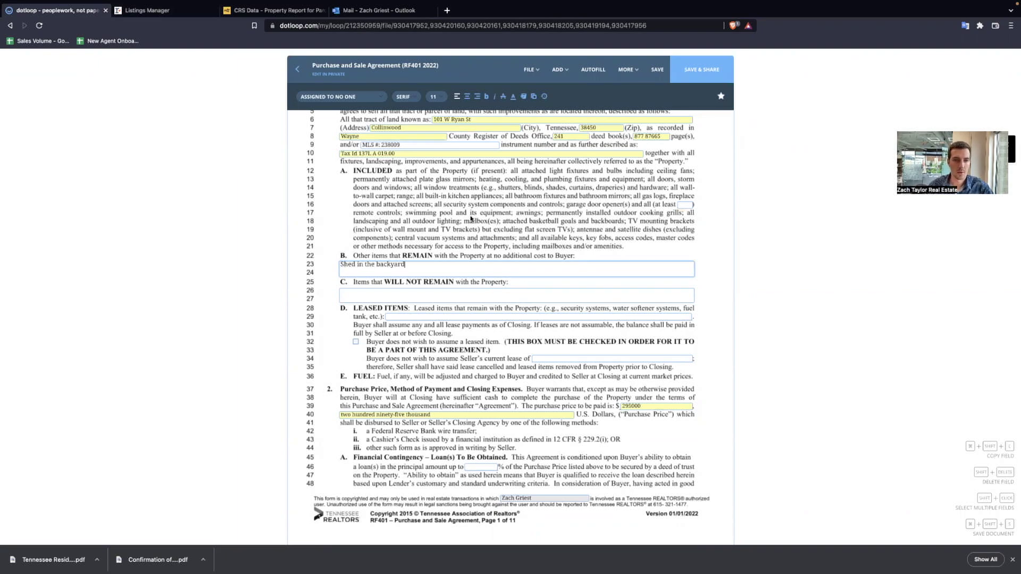
scroll(360, 211, "down", 2)
left_click(360, 211)
type("C")
type("on")
key("BackSpace")
key("BackSpace")
key("BackSpace")
type("personal per")
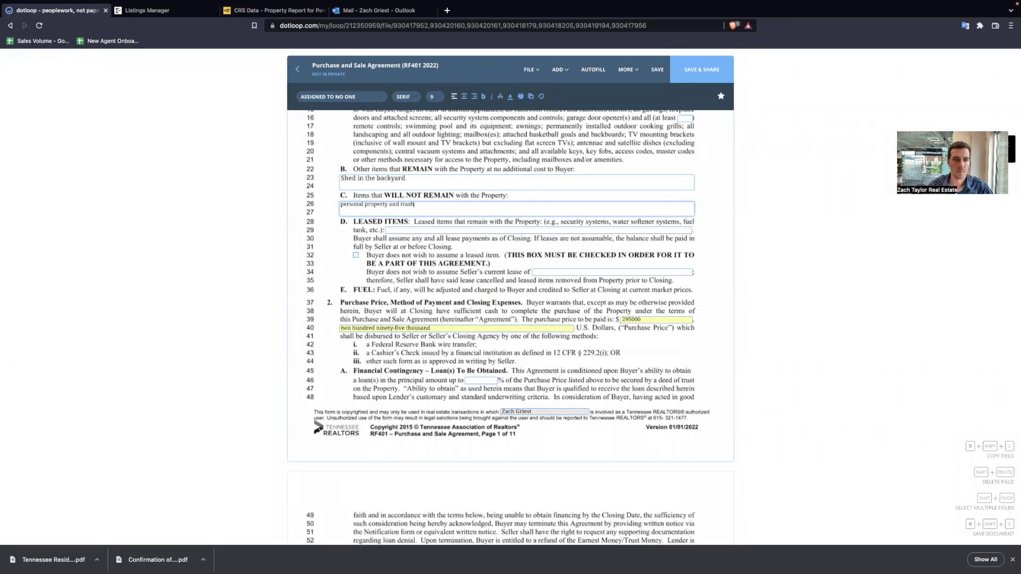
left_click(356, 255)
scroll(528, 286, "down", 2)
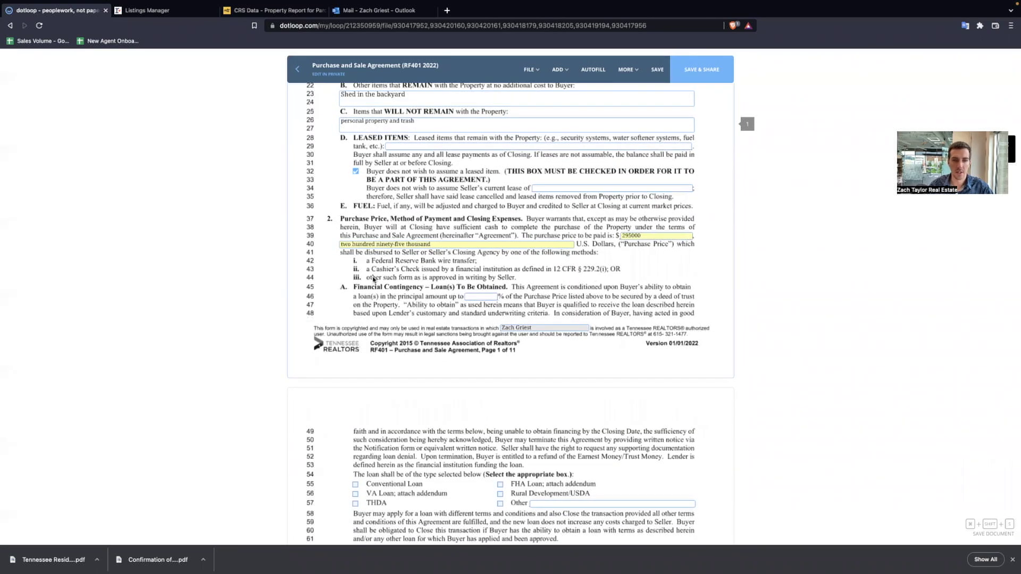
- Make the sale contingent on the appraisal with the line-101 checkbox
scroll(374, 278, "down", 3)
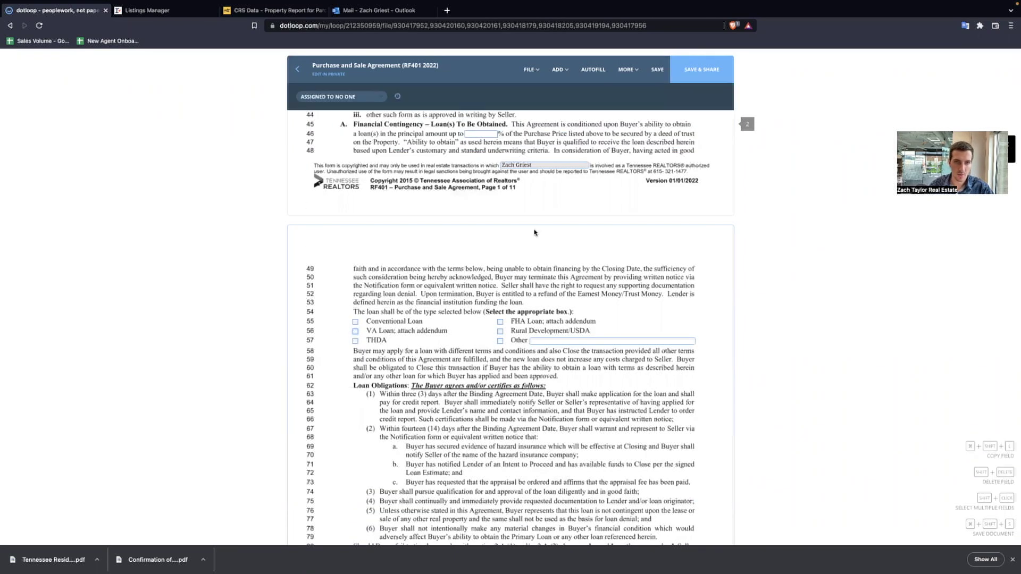
scroll(534, 232, "up", 3)
left_click(476, 283)
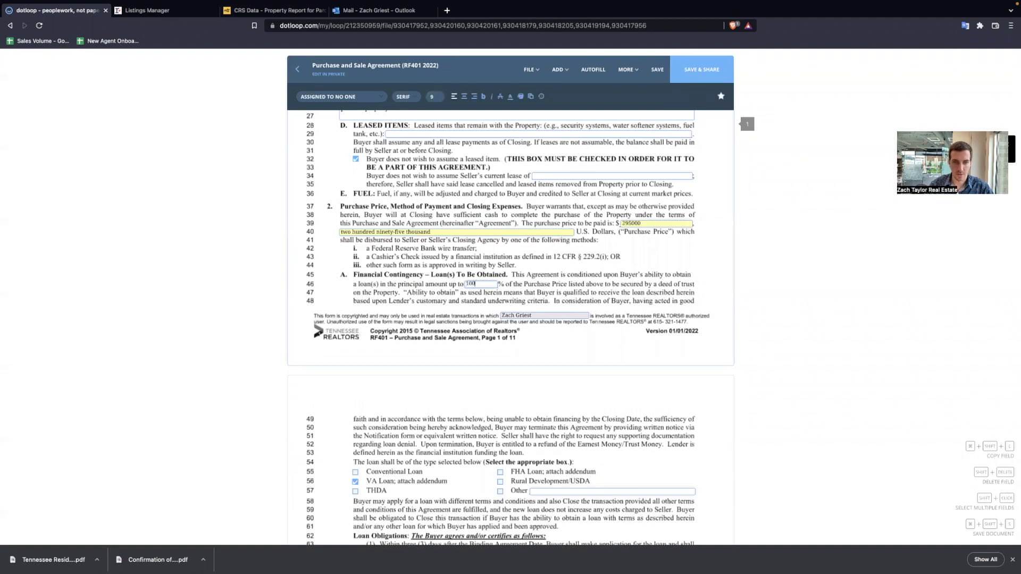
scroll(450, 310, "down", 2)
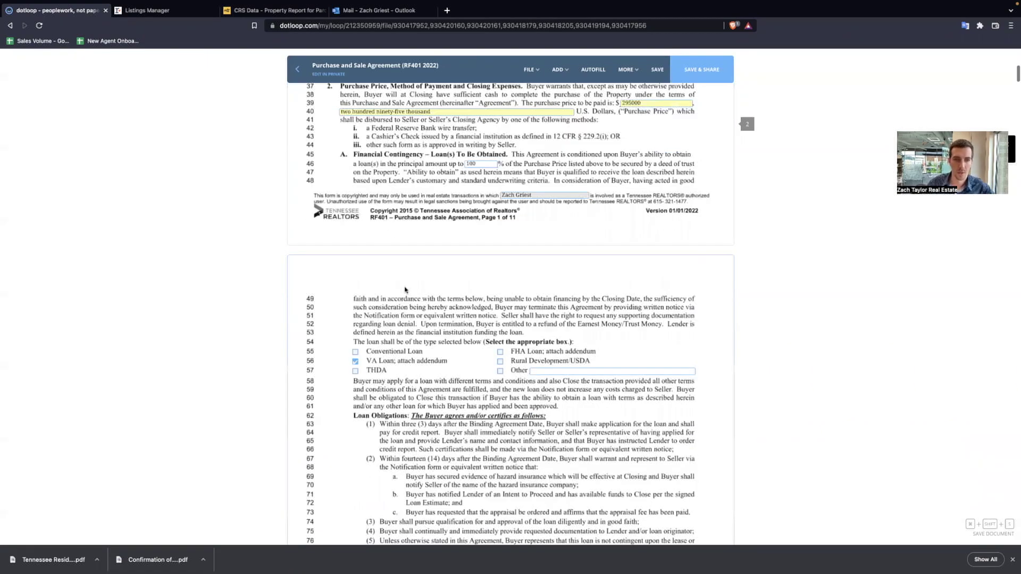
scroll(376, 279, "down", 2)
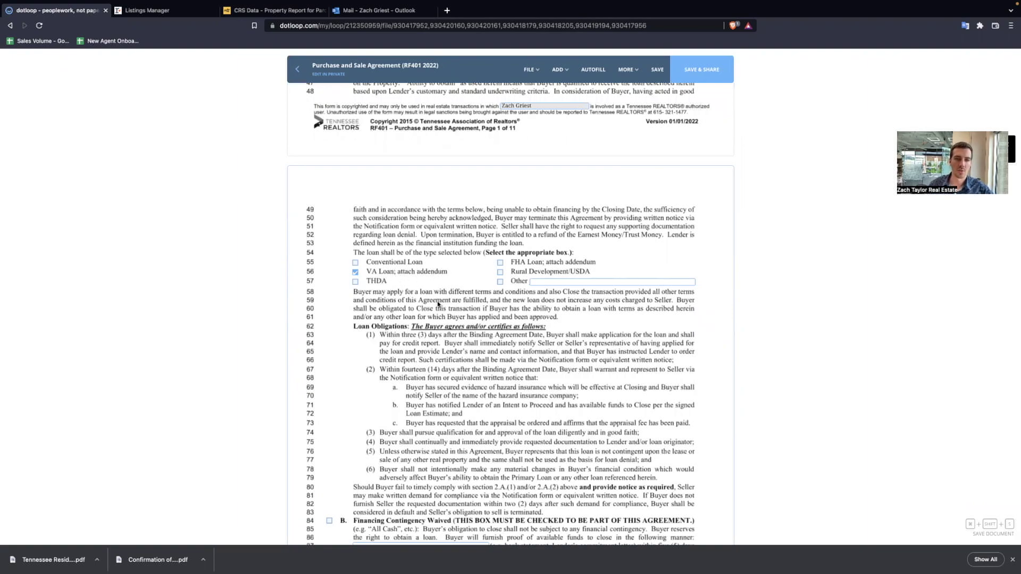
scroll(439, 304, "down", 2)
scroll(450, 303, "down", 7)
left_click(355, 353)
- Enter 'Seller to pay title expenses' on the line-142 Title Expenses field
scroll(487, 358, "down", 2)
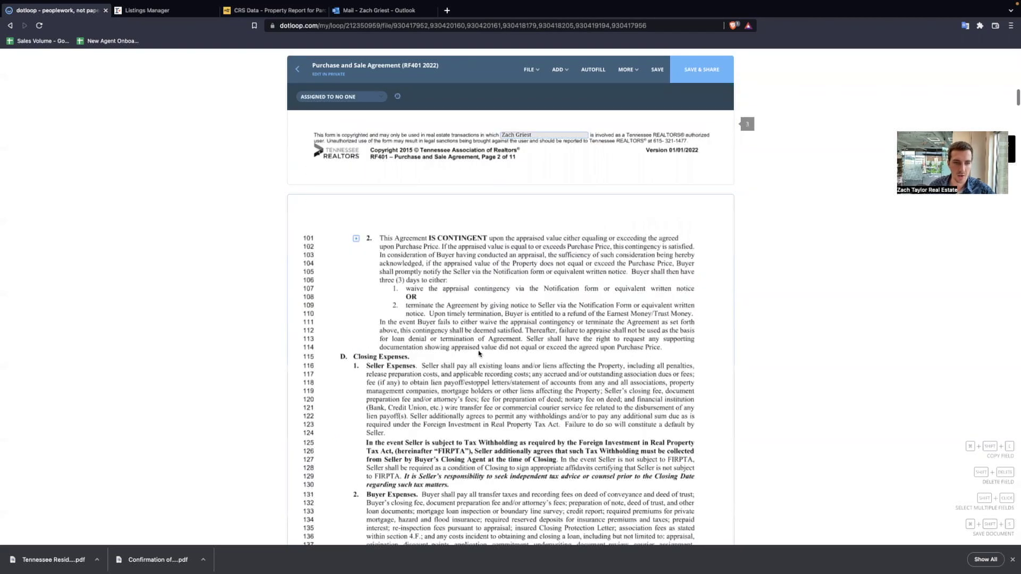
scroll(408, 312, "down", 5)
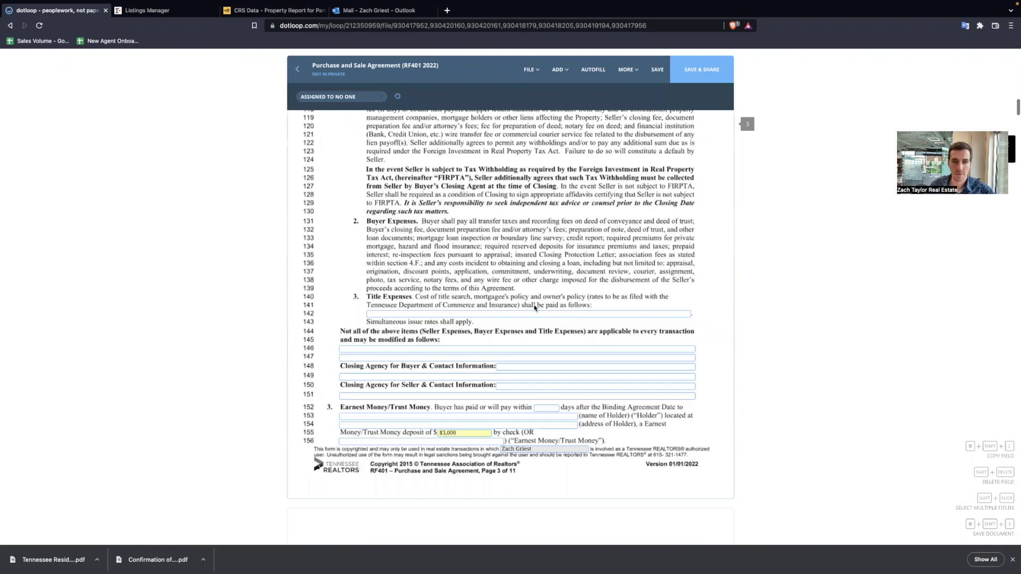
scroll(535, 308, "down", 1)
left_click(448, 251)
scroll(457, 212, "down", 1)
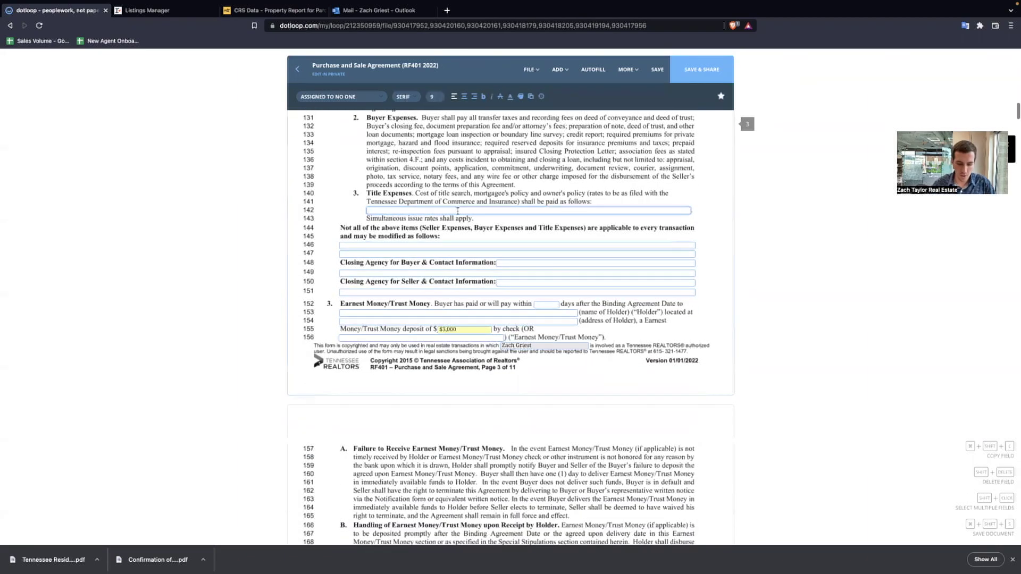
type("Seller to")
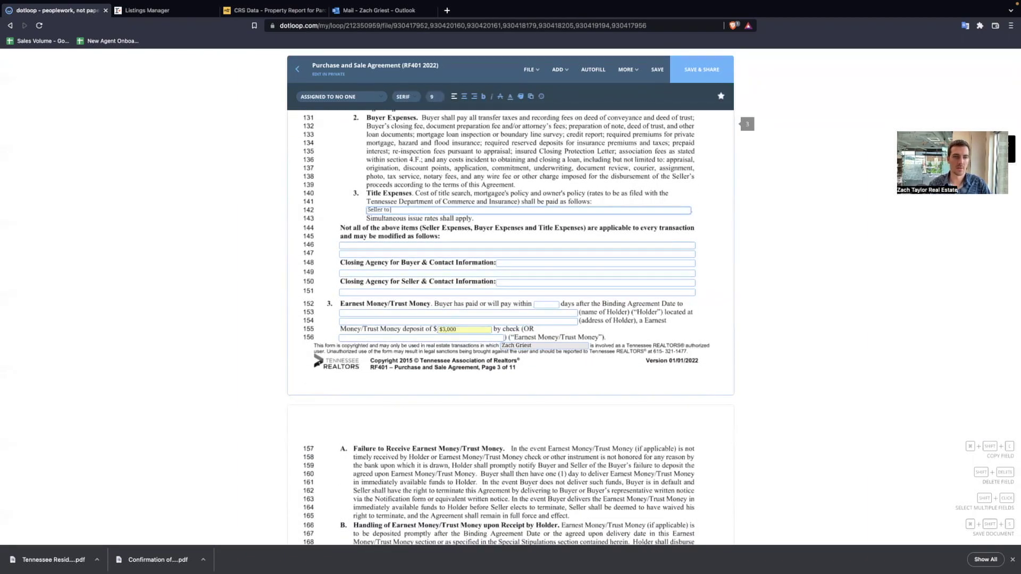
type(" pay title expenses")
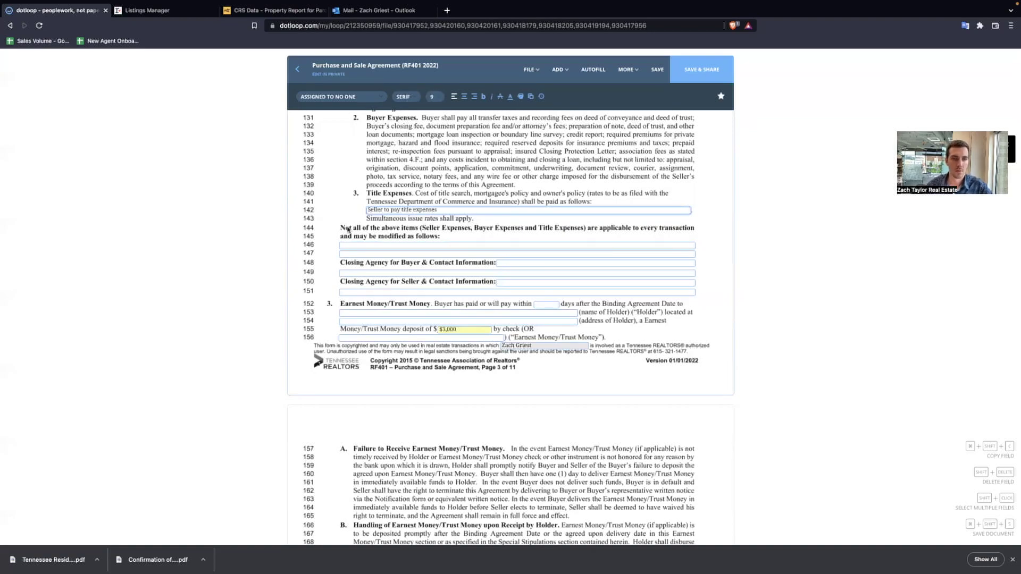
left_click(348, 230)
scroll(372, 234, "down", 2)
scroll(480, 184, "down", 1)
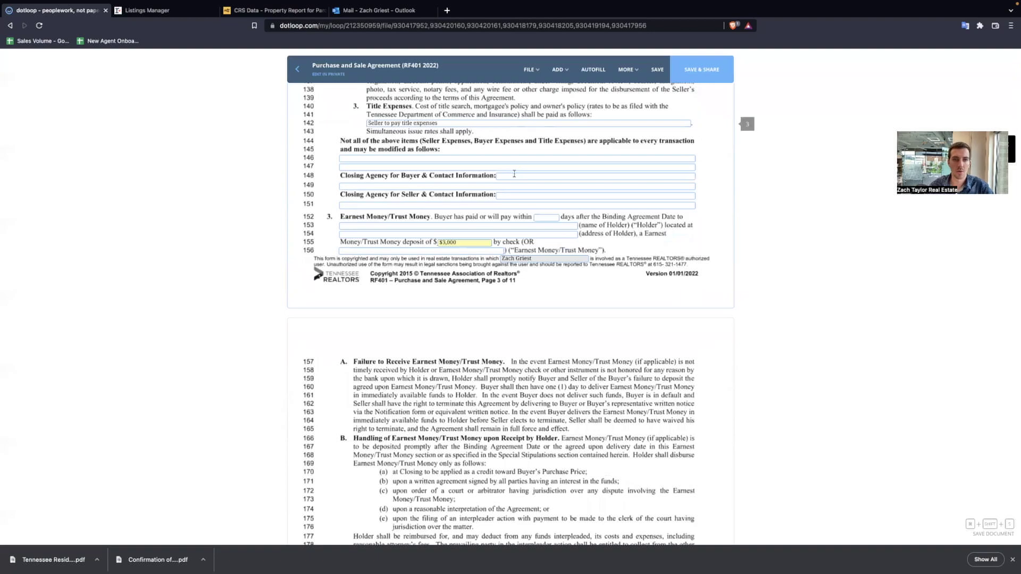
left_click(513, 175)
- List Super Title with its phone number as the buyer's closing agency, then check the listing details
left_click(522, 197)
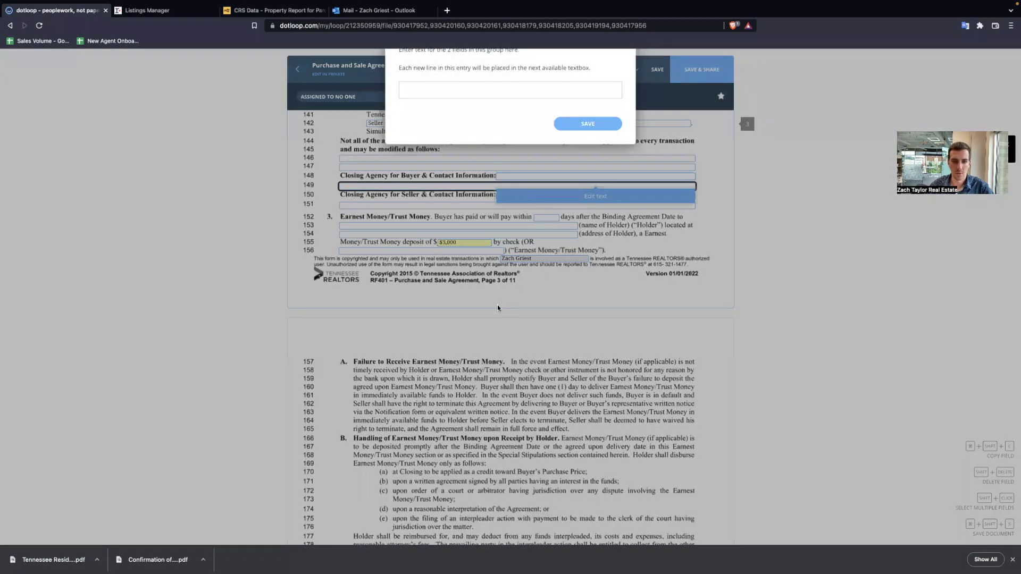
type("Super Title")
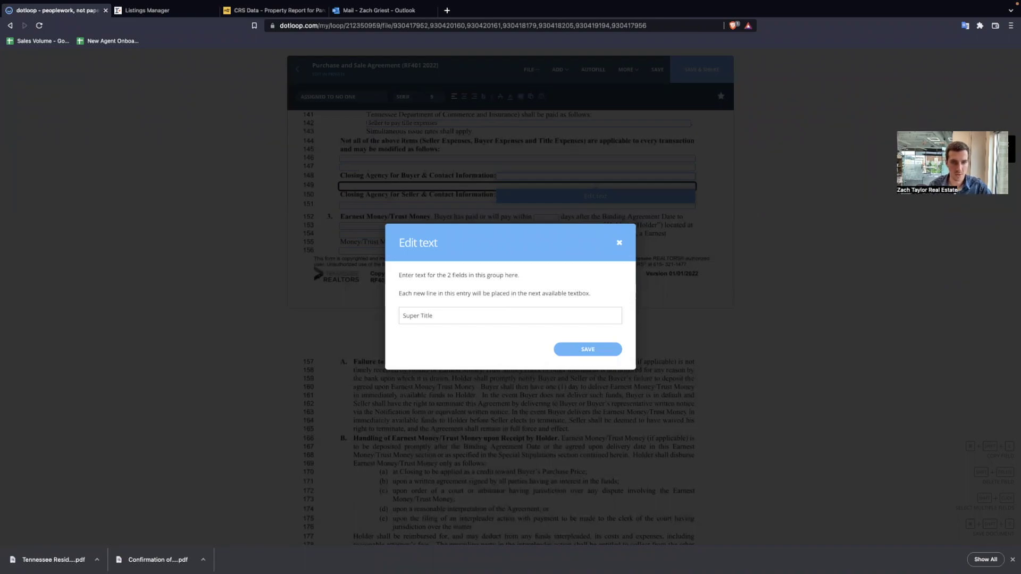
type(" 12")
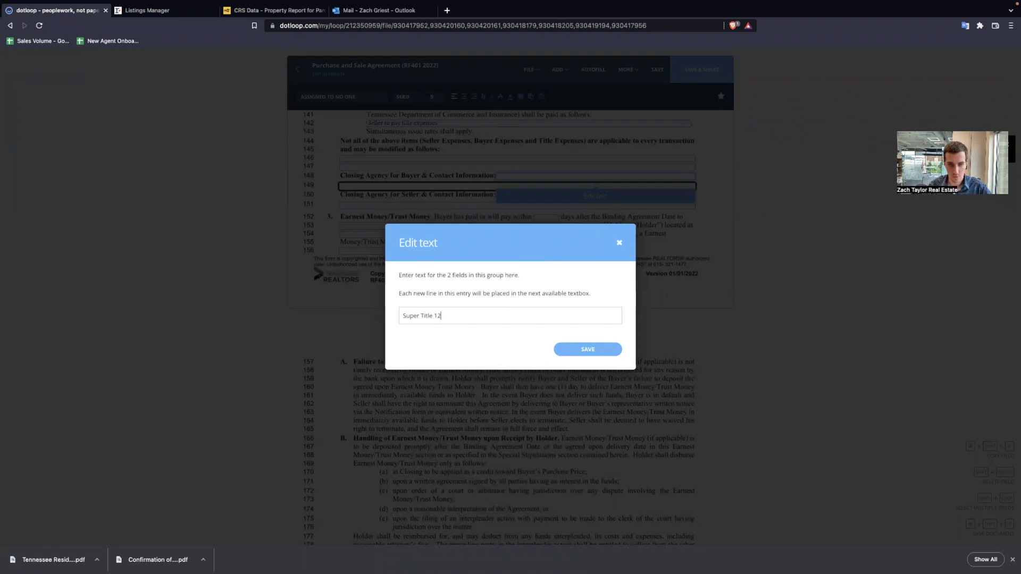
type("3-456-7890")
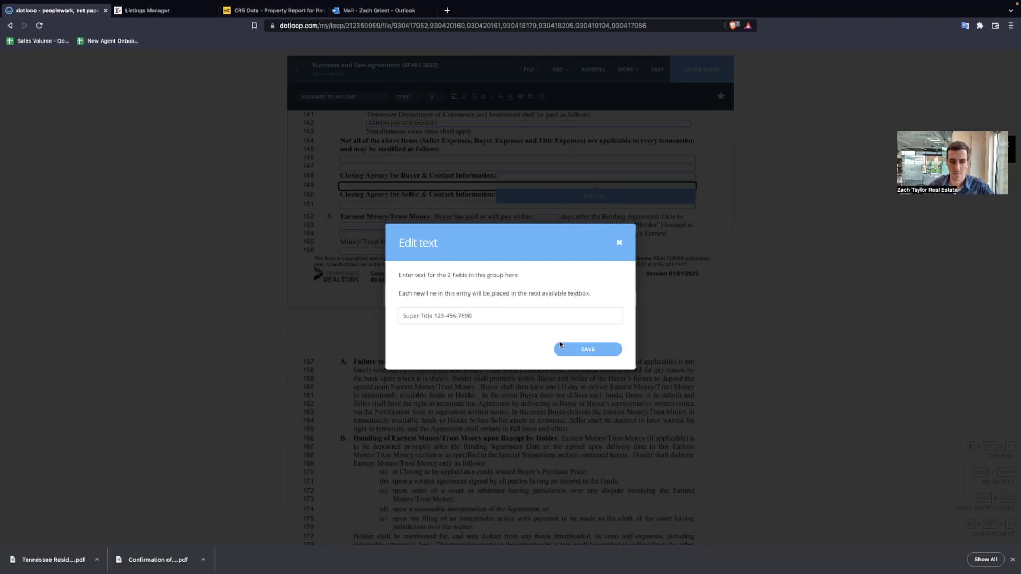
left_click(559, 346)
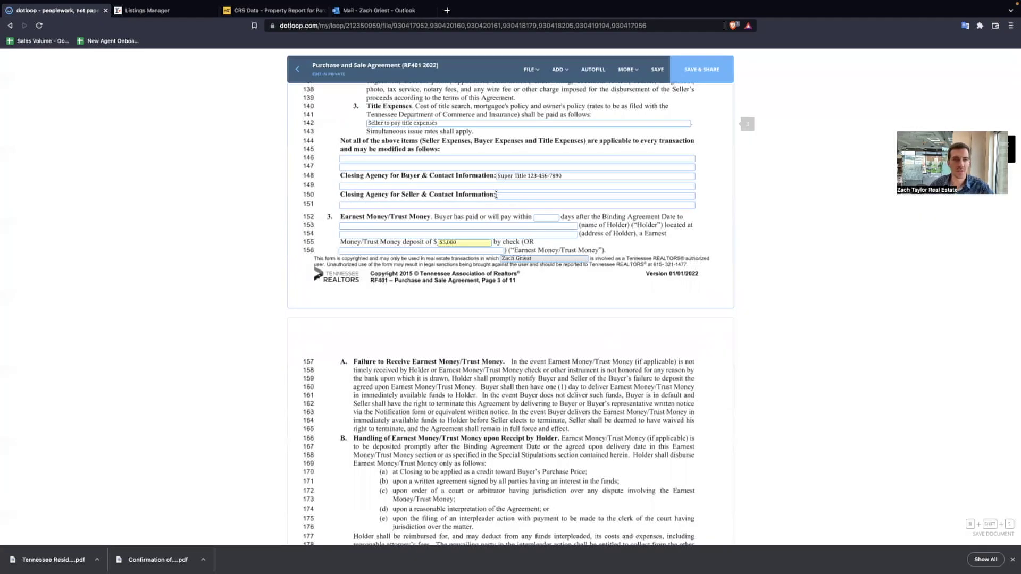
left_click(148, 34)
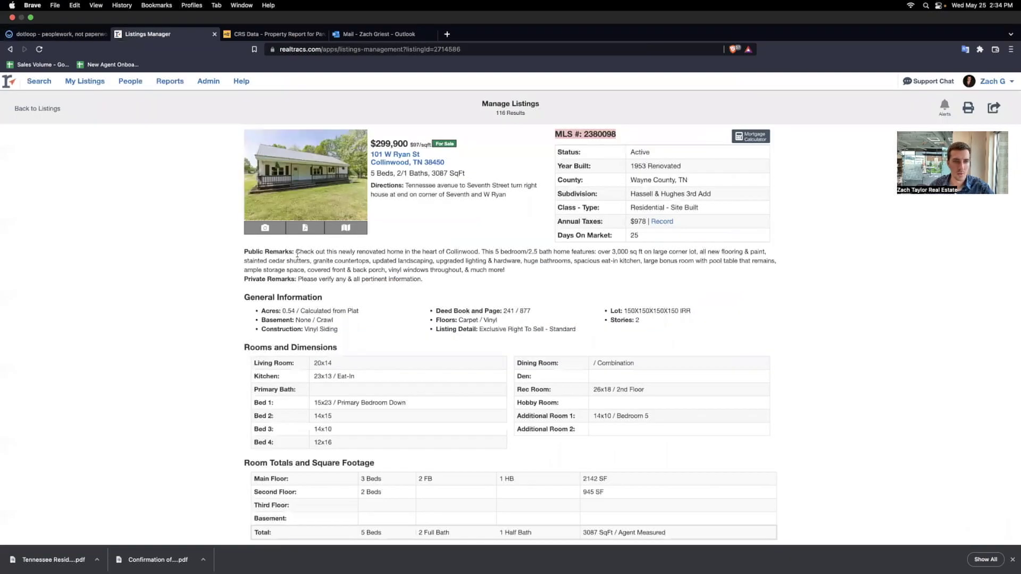
scroll(361, 298, "down", 15)
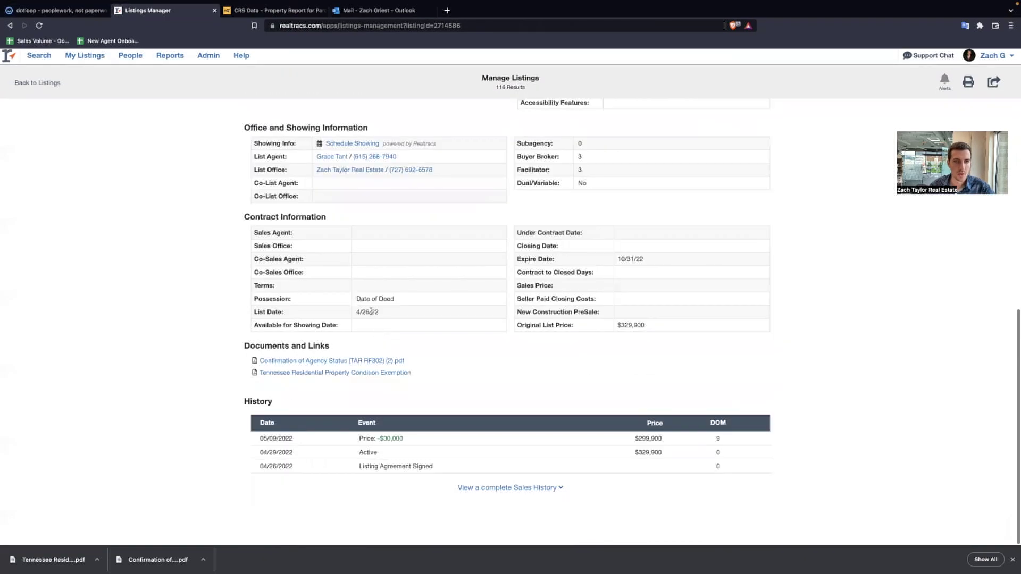
scroll(379, 290, "up", 15)
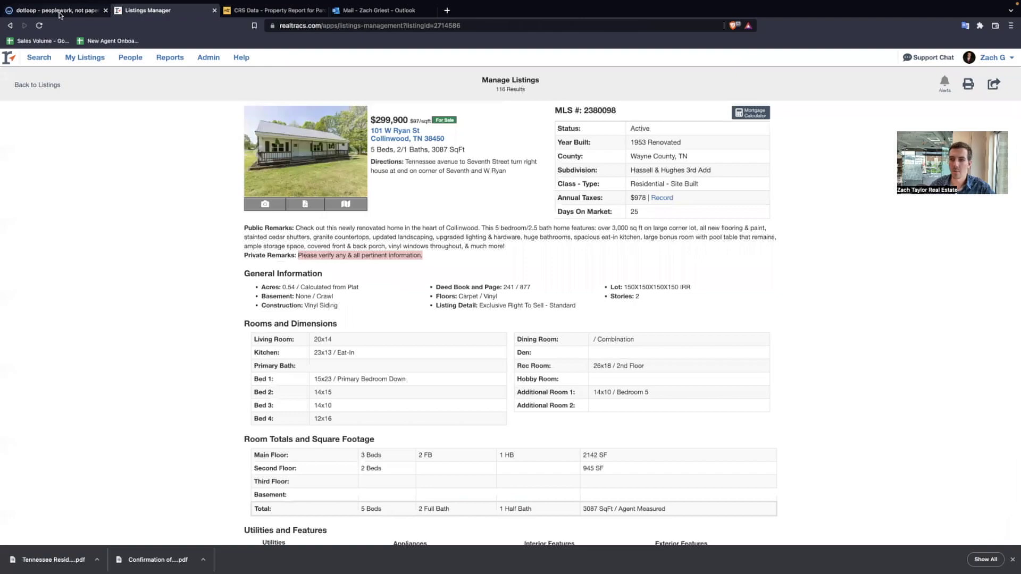
left_click(59, 13)
- List Awesome Title with its phone number as the seller's closing agency
left_click(514, 205)
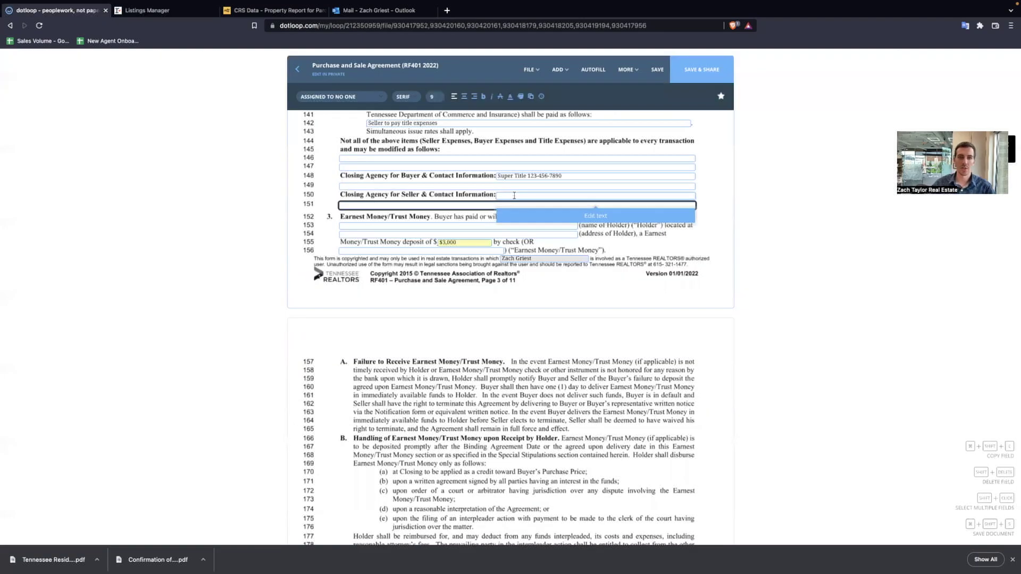
scroll(528, 222, "down", 1)
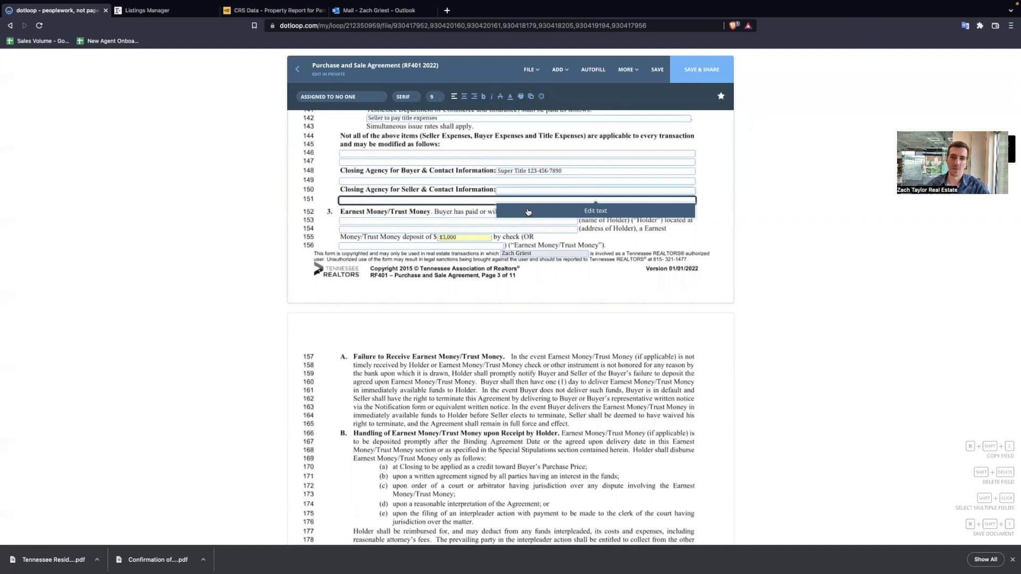
left_click(528, 212)
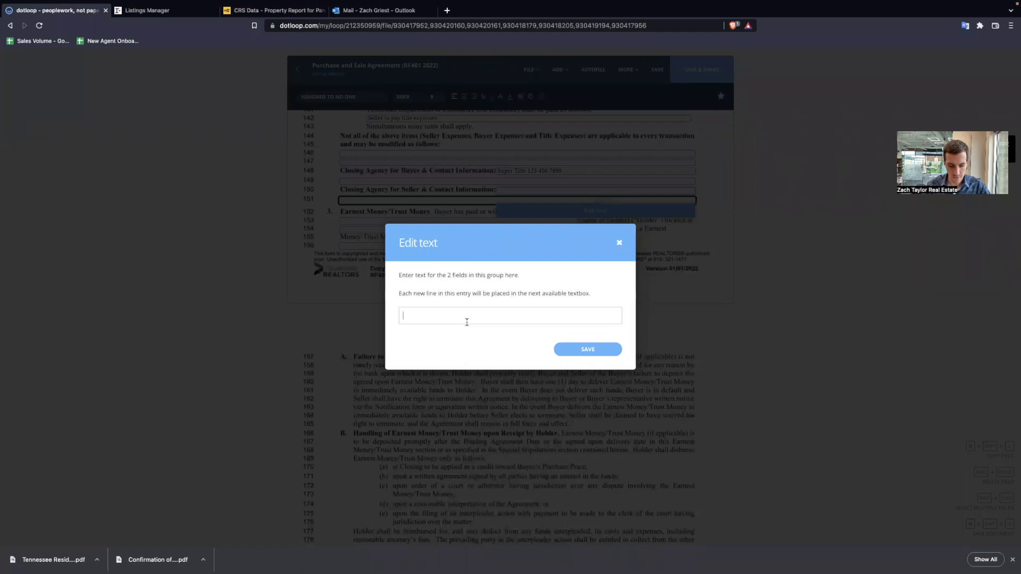
type("Awesome")
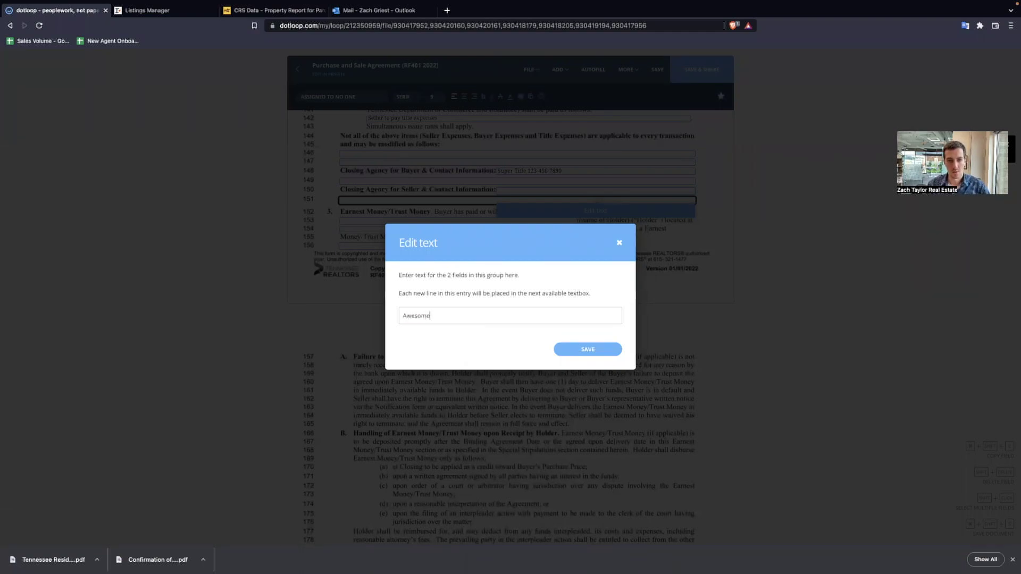
type(" Title 456-789-0123")
left_click(587, 351)
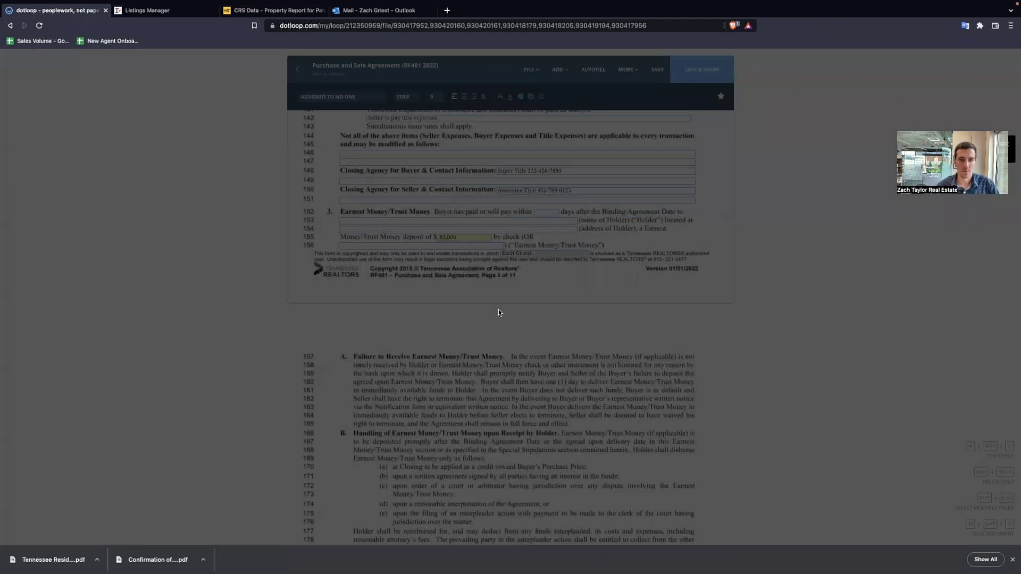
left_click(549, 254)
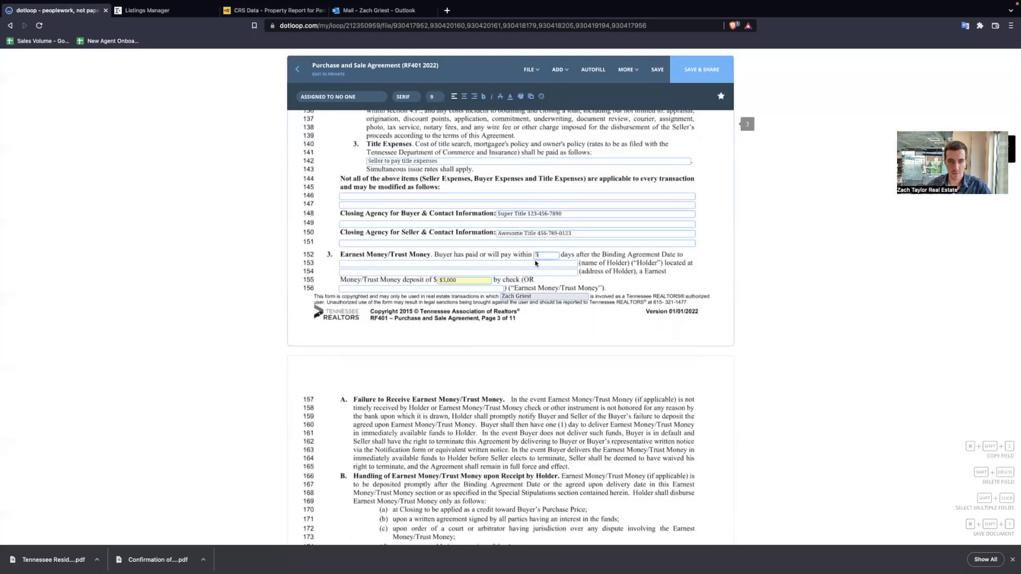
- Name Super Title as the earnest money holder and enter its Collinwood, TN street address
left_click(518, 263)
type("Super Title")
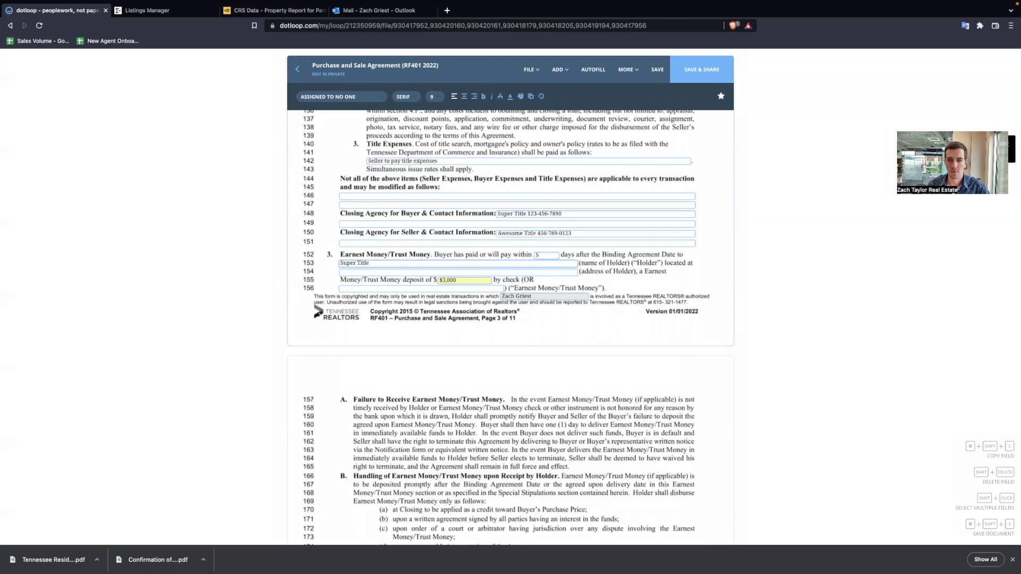
left_click(528, 272)
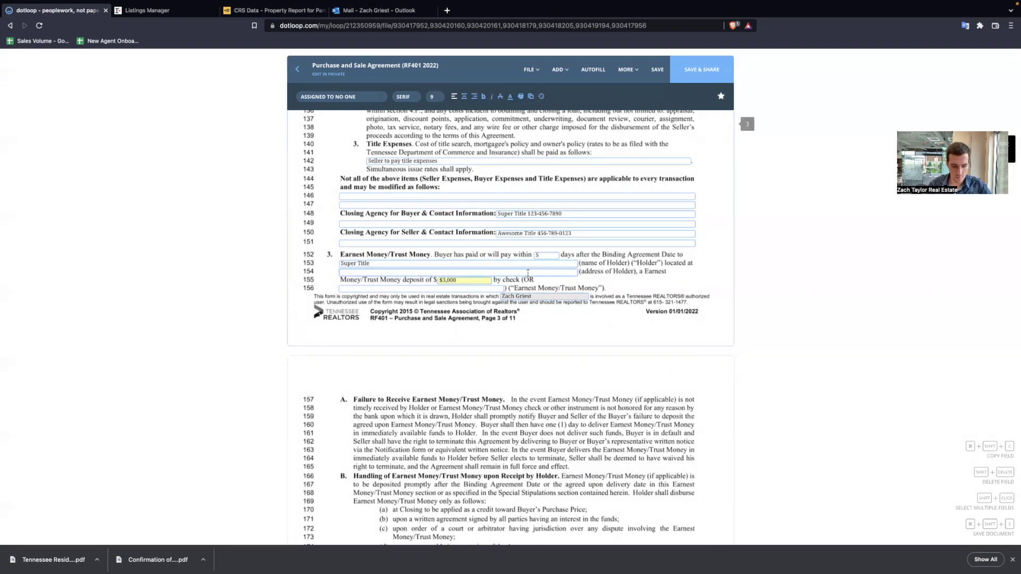
type("123 main st collinwood, tn")
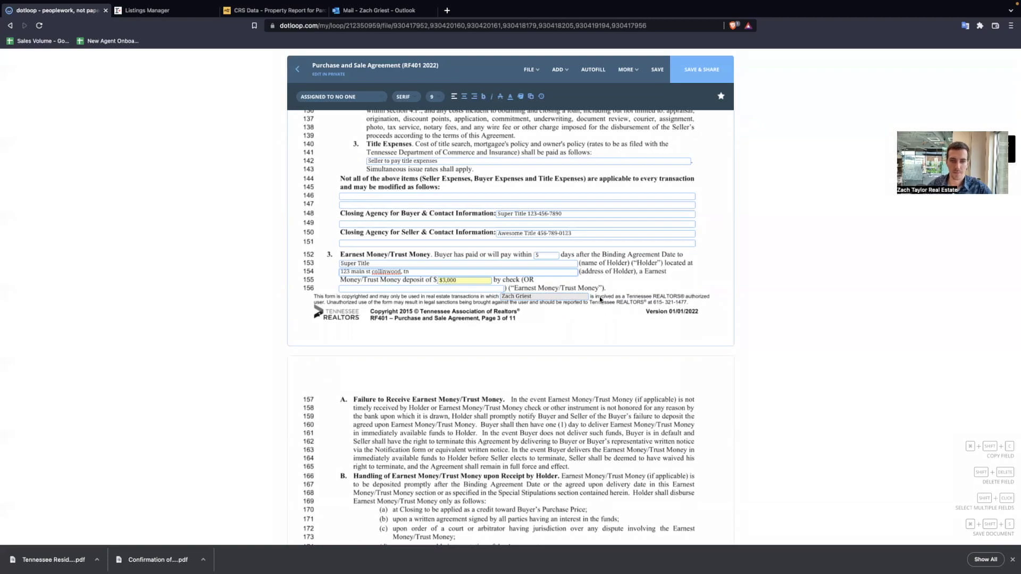
left_click(600, 300)
scroll(573, 346, "down", 2)
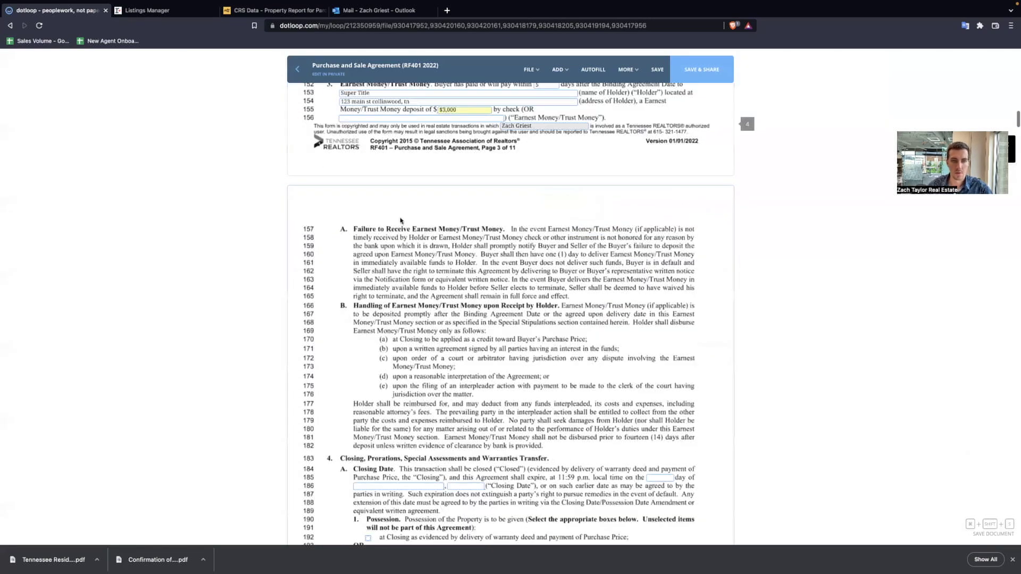
scroll(658, 203, "down", 5)
- Set the closing date to the 15th day of July, 2022
left_click(657, 203)
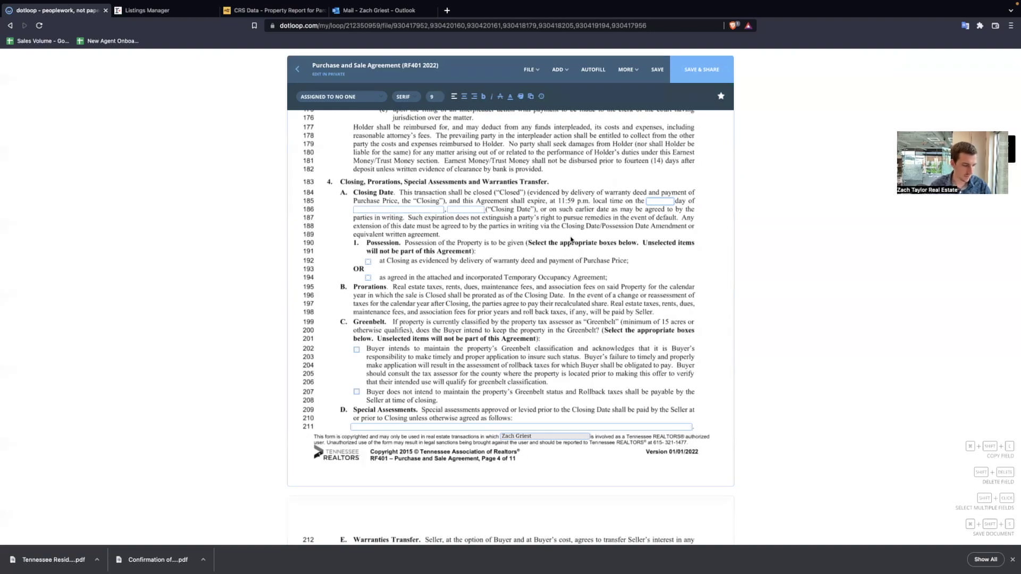
left_click(649, 201)
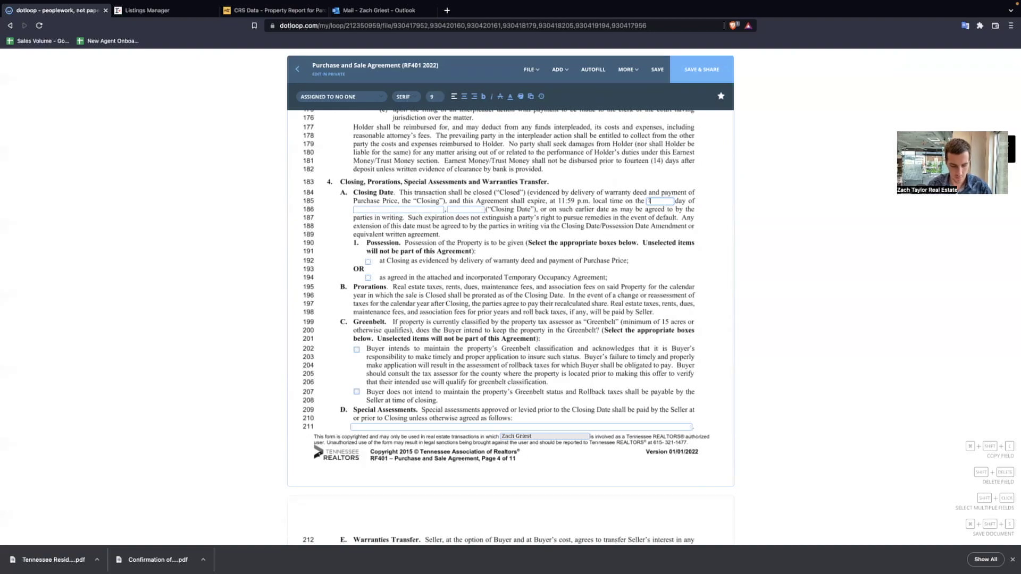
type("15th")
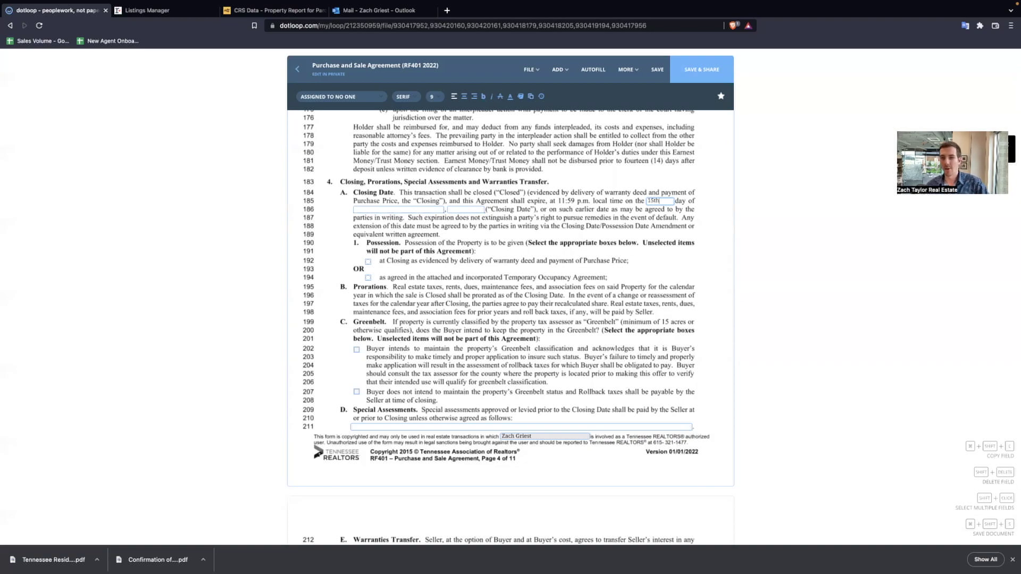
left_click(417, 208)
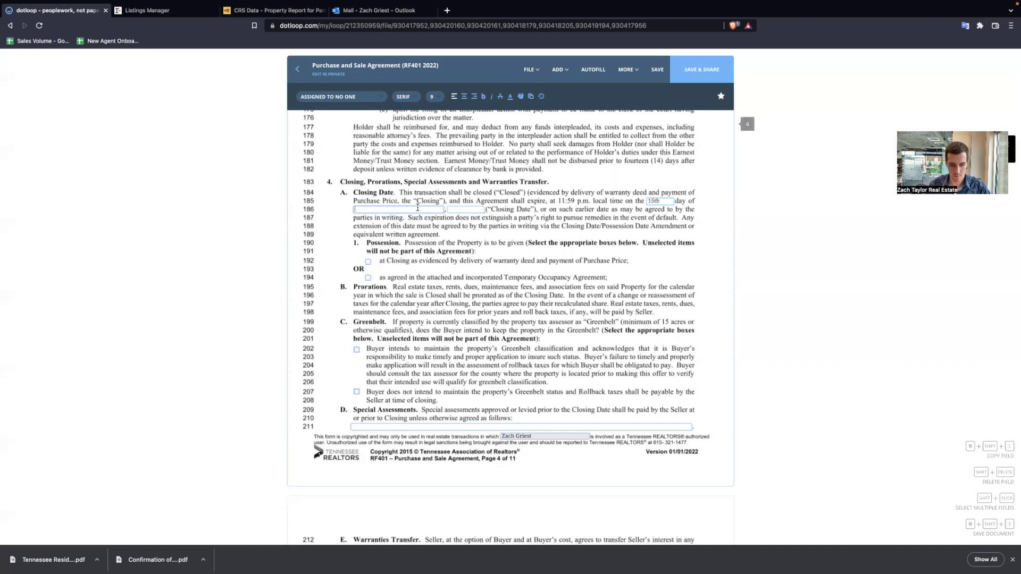
type("July")
key("Tab")
type("2022")
left_click(424, 259)
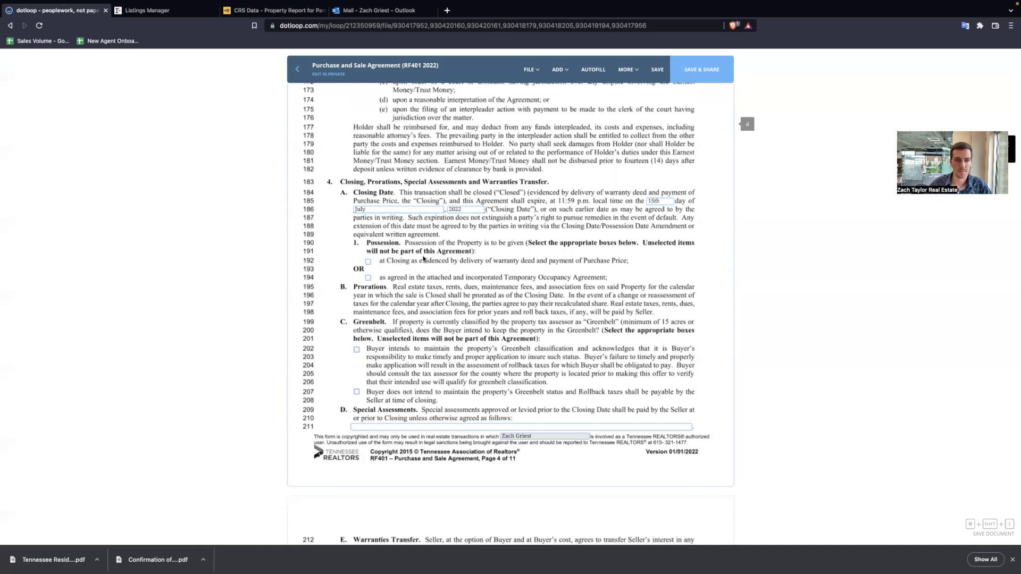
- Check the option to give possession at closing
left_click(368, 262)
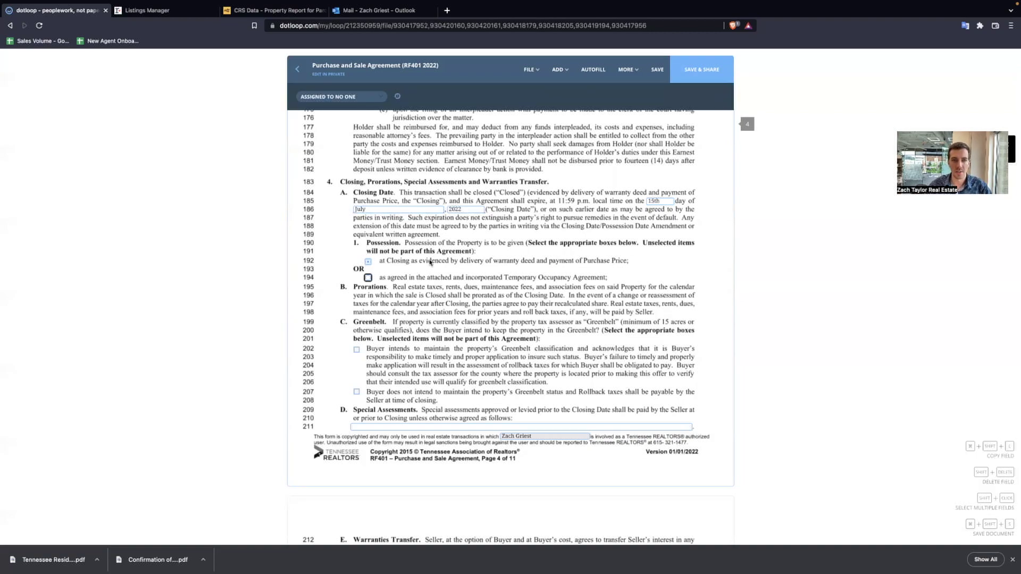
scroll(458, 351, "down", 2)
scroll(449, 336, "down", 4)
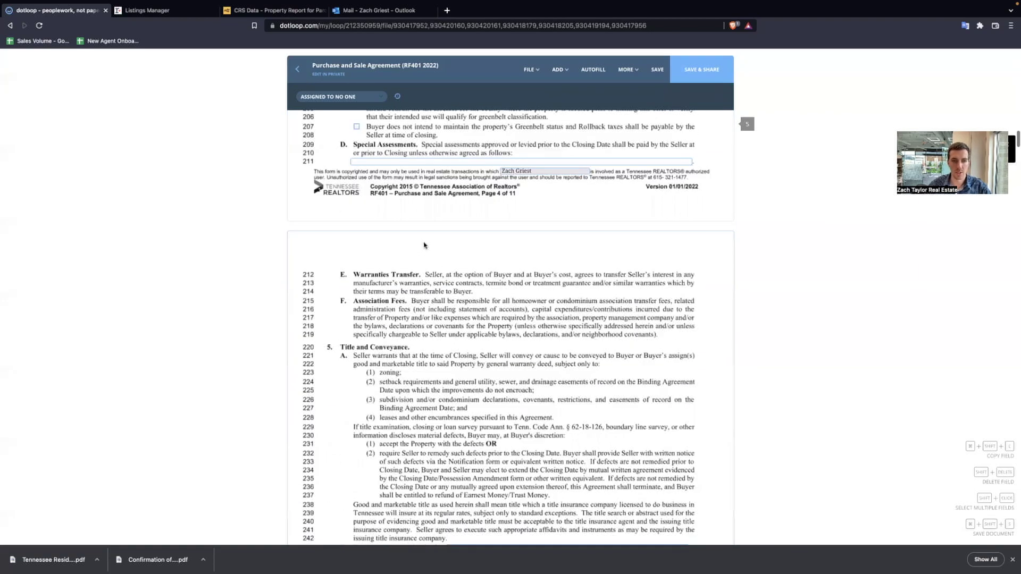
- Enter the buyer's name on the deed and mark that lead-based paint 'does apply'
scroll(425, 247, "down", 6)
scroll(472, 230, "down", 2)
left_click(473, 231)
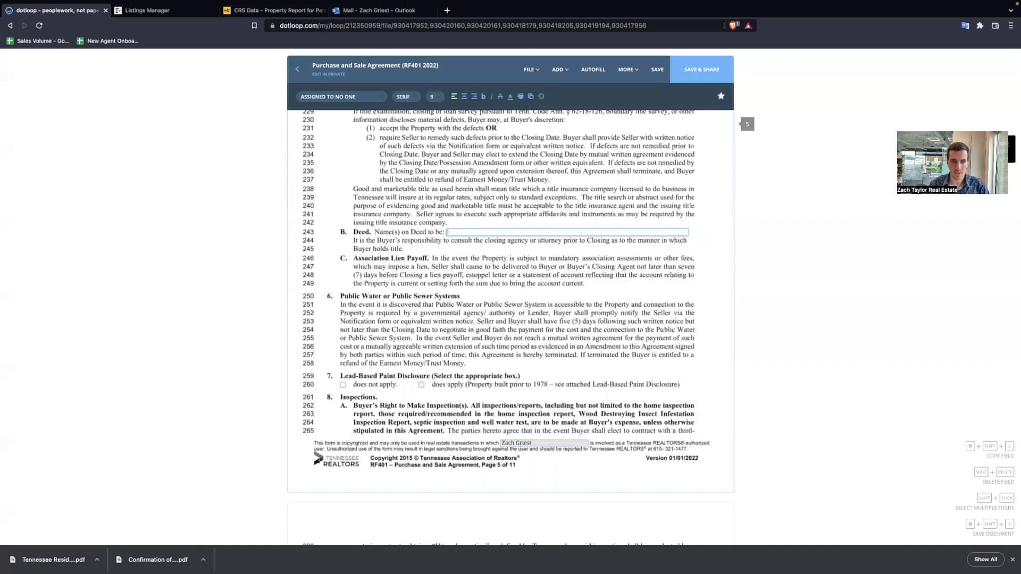
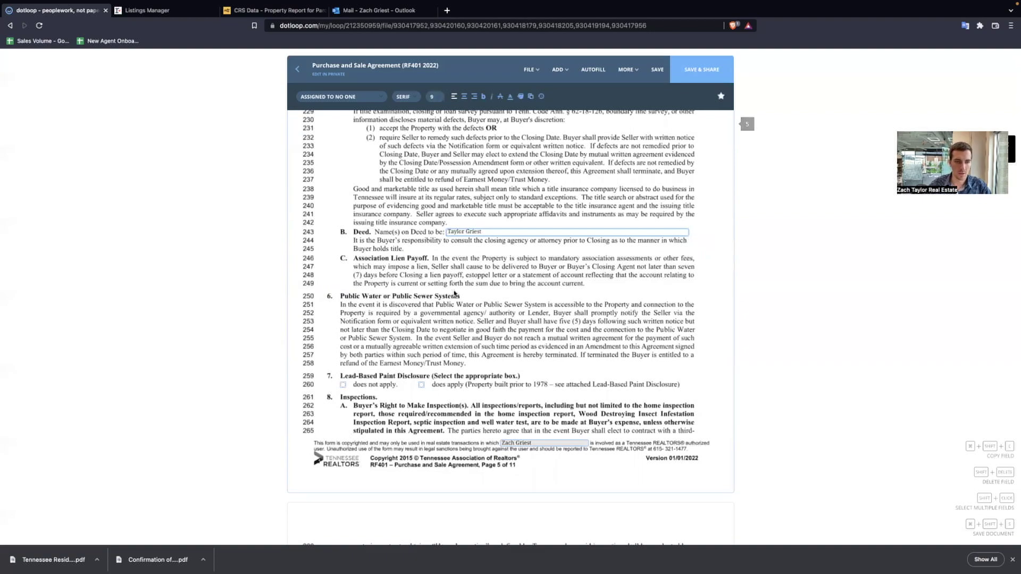
scroll(451, 295, "down", 2)
left_click(422, 269)
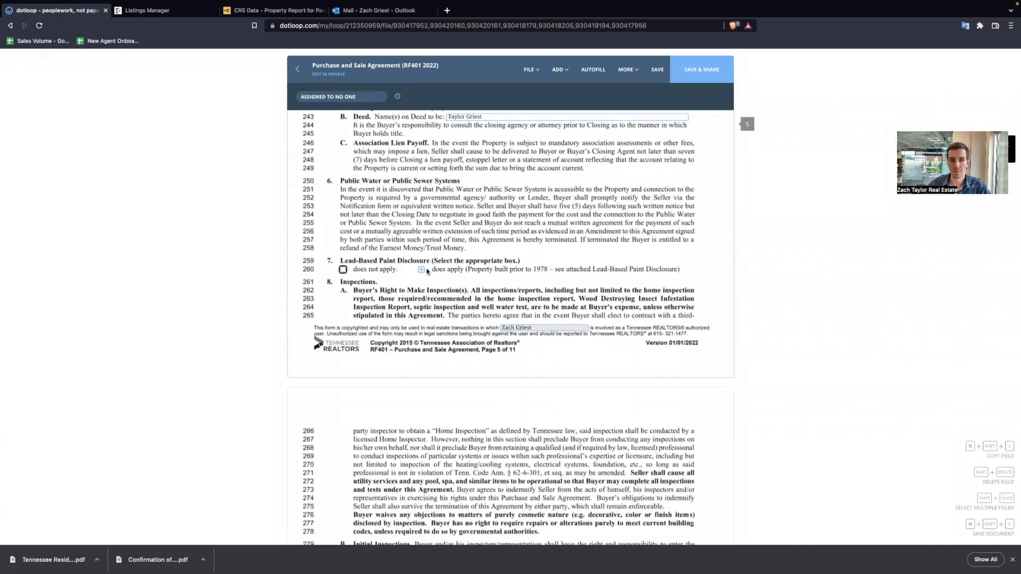
- Set a 10-day inspection period and check the buyer's waiver of repair requests
scroll(536, 276, "down", 2)
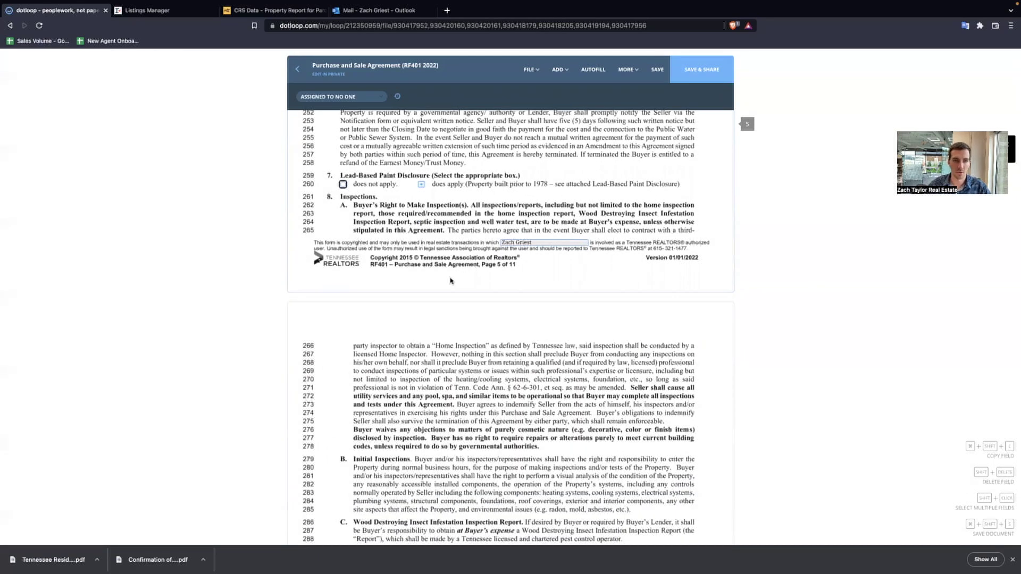
scroll(451, 280, "down", 3)
scroll(450, 275, "down", 5)
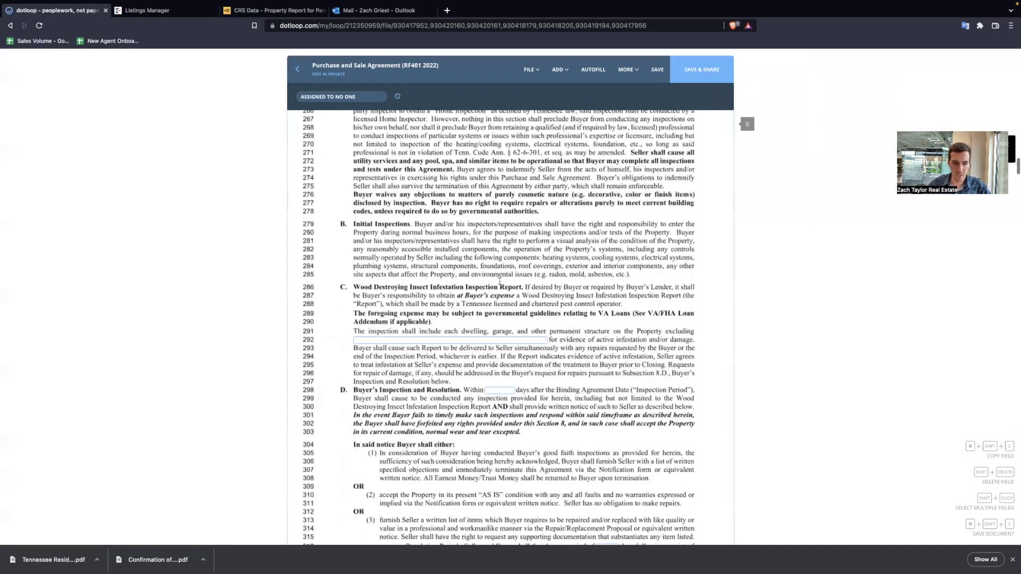
left_click(500, 282)
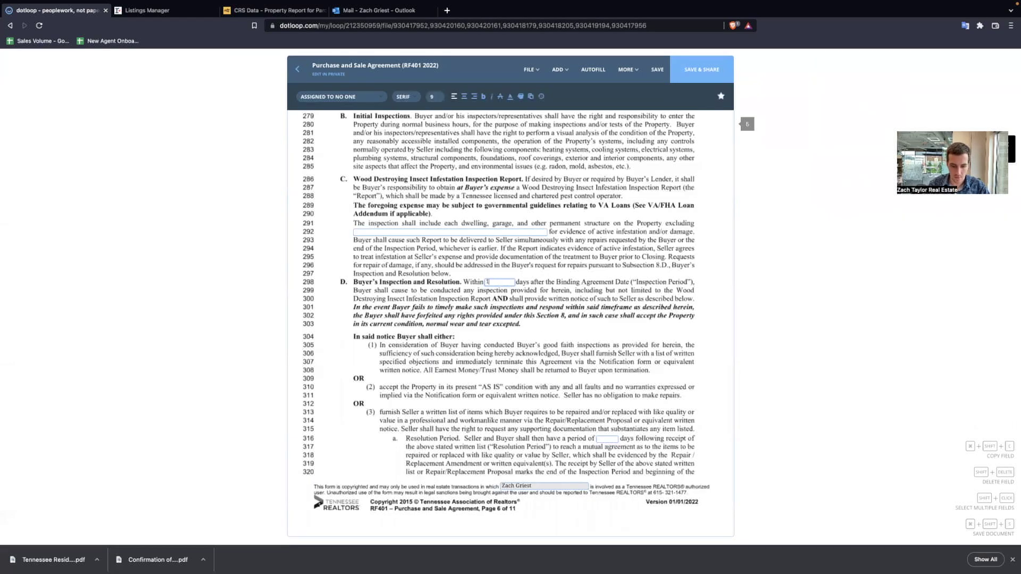
scroll(455, 384, "down", 3)
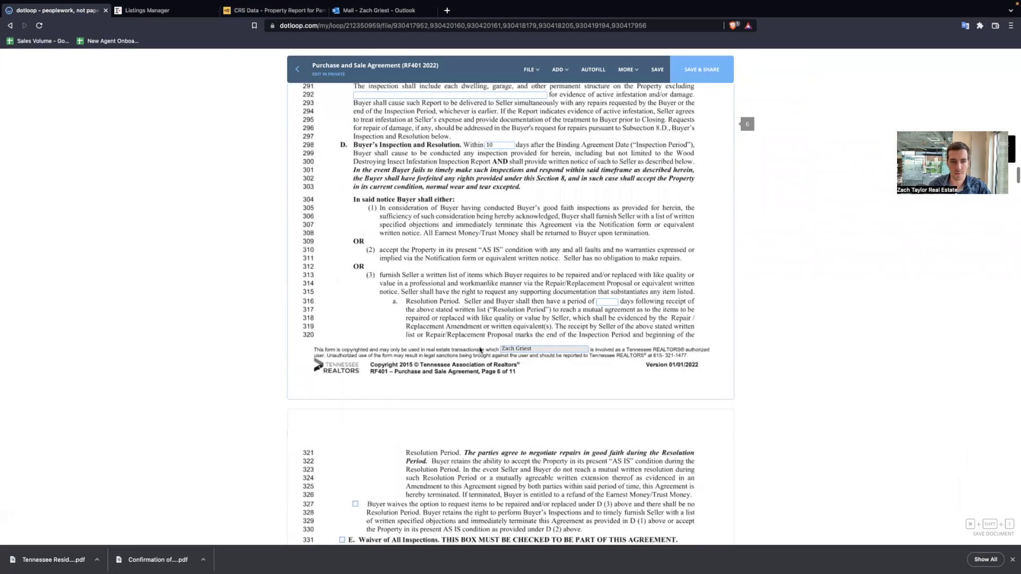
scroll(455, 384, "down", 1)
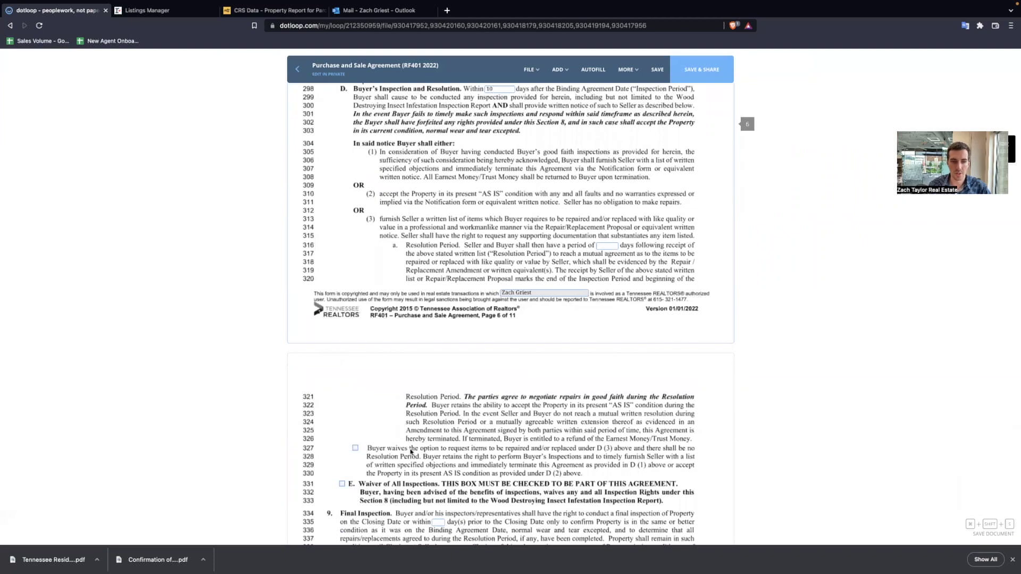
left_click(356, 449)
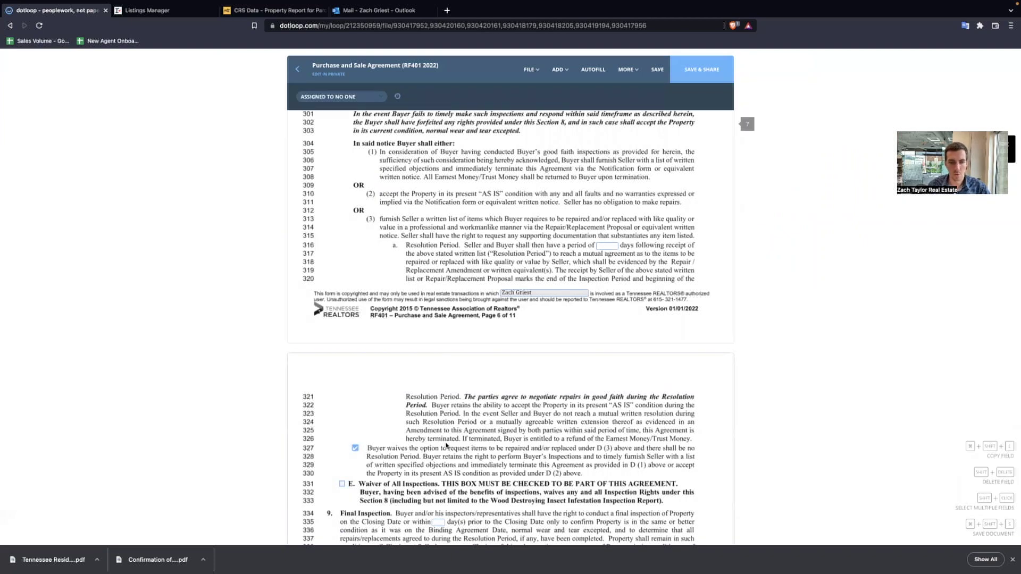
scroll(437, 273, "down", 1)
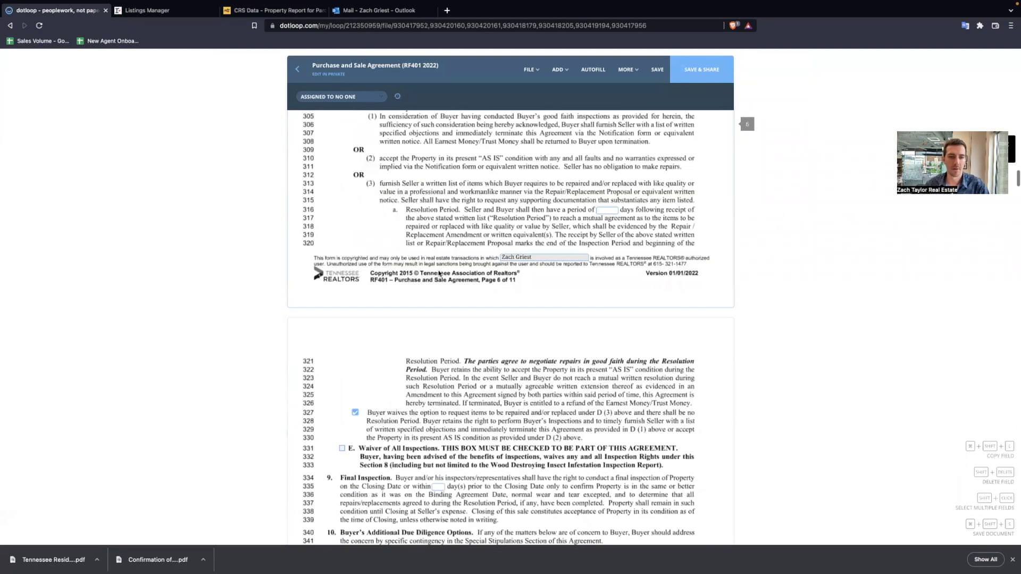
scroll(401, 275, "down", 3)
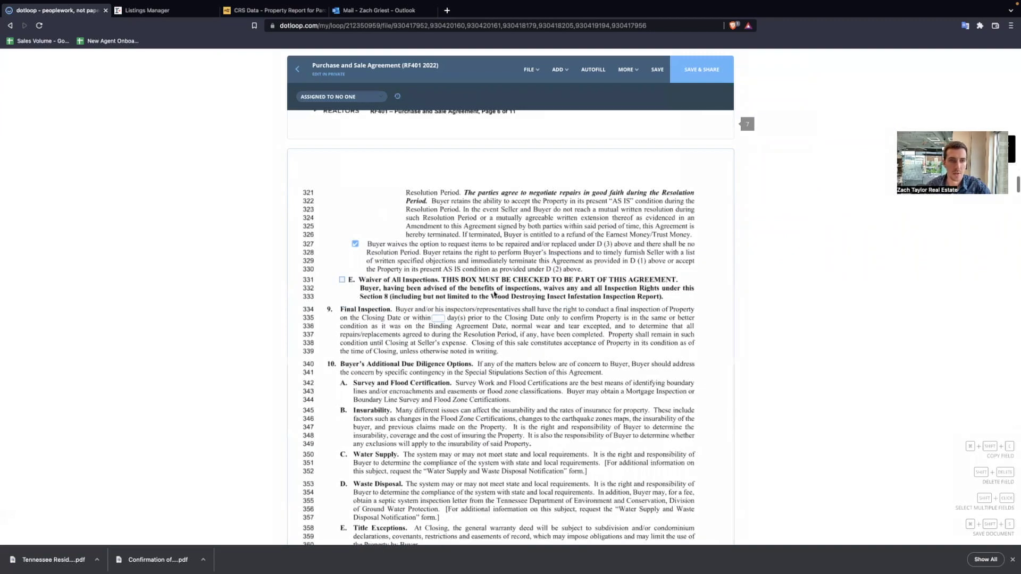
scroll(496, 297, "down", 3)
- Set final inspection to within 1 day before closing
left_click(439, 141)
type("1")
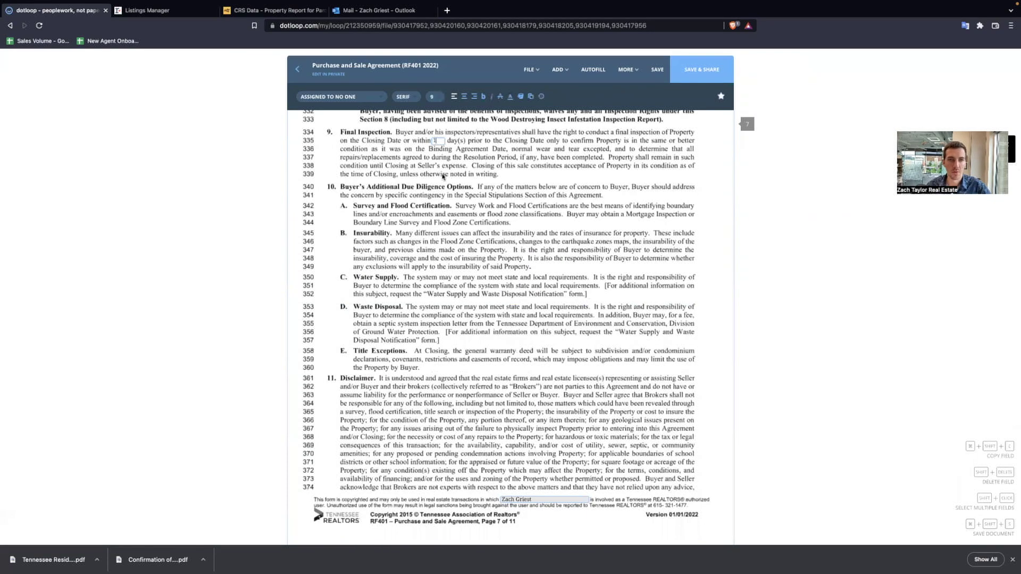
scroll(487, 265, "down", 3)
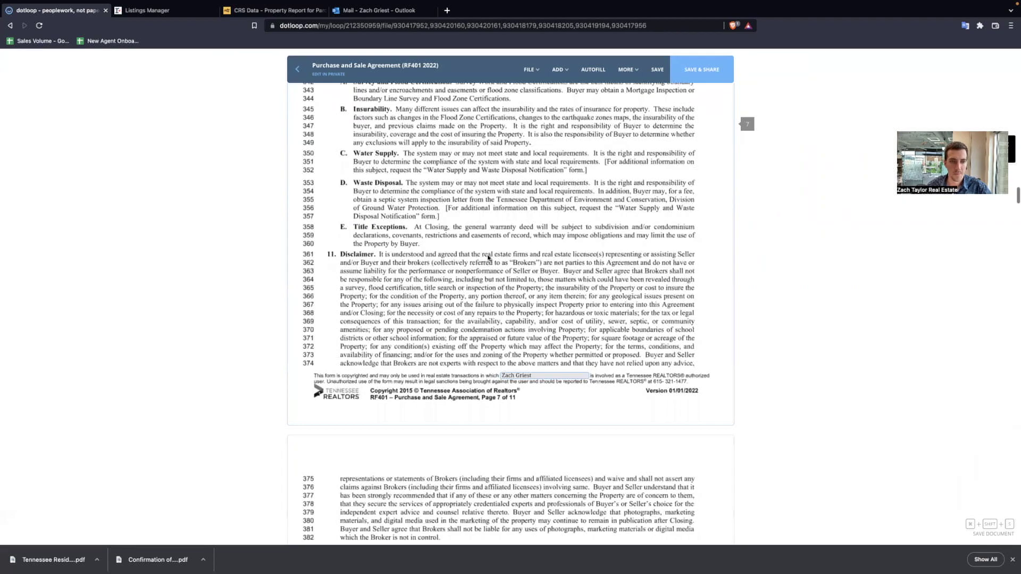
scroll(487, 259, "down", 10)
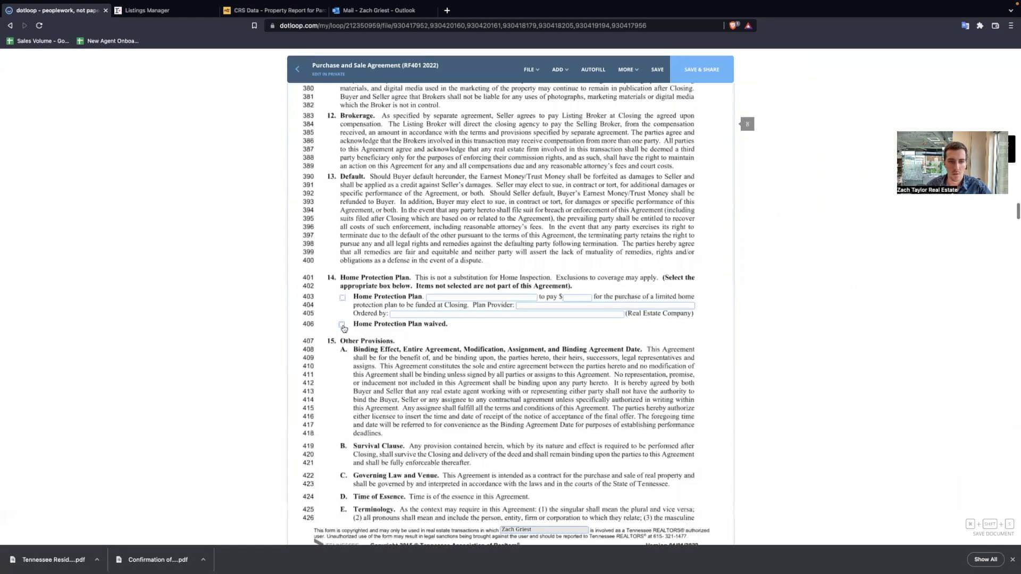
- Check 'Home Protection Plan waived' on line 406
left_click(342, 325)
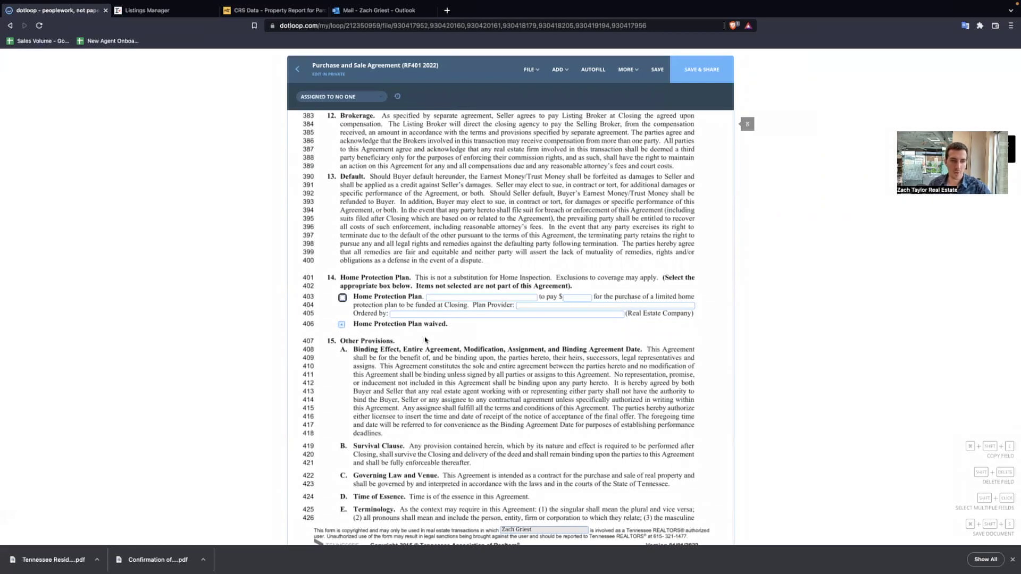
scroll(425, 341, "up", 9)
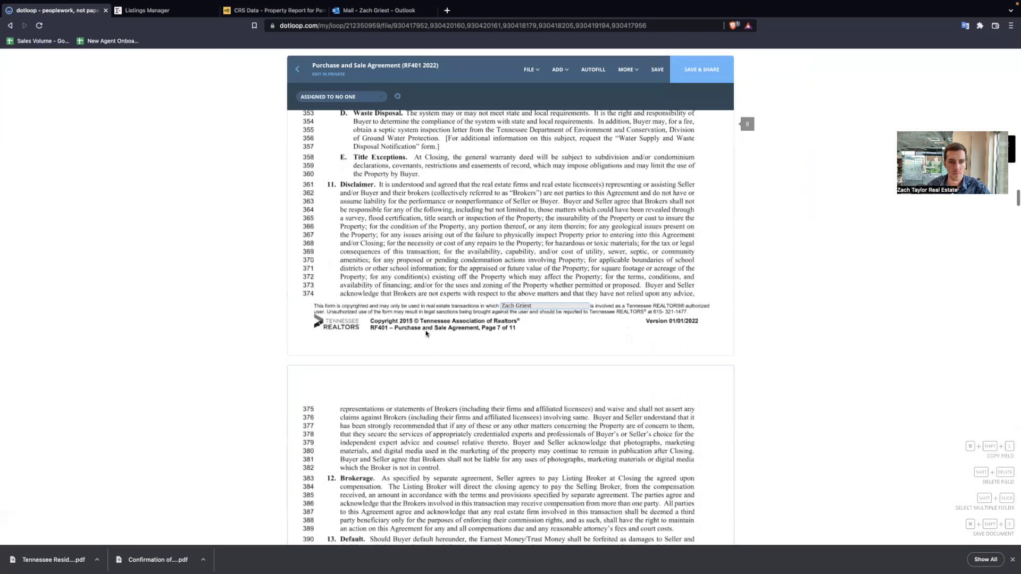
scroll(425, 334, "down", 14)
scroll(426, 334, "down", 4)
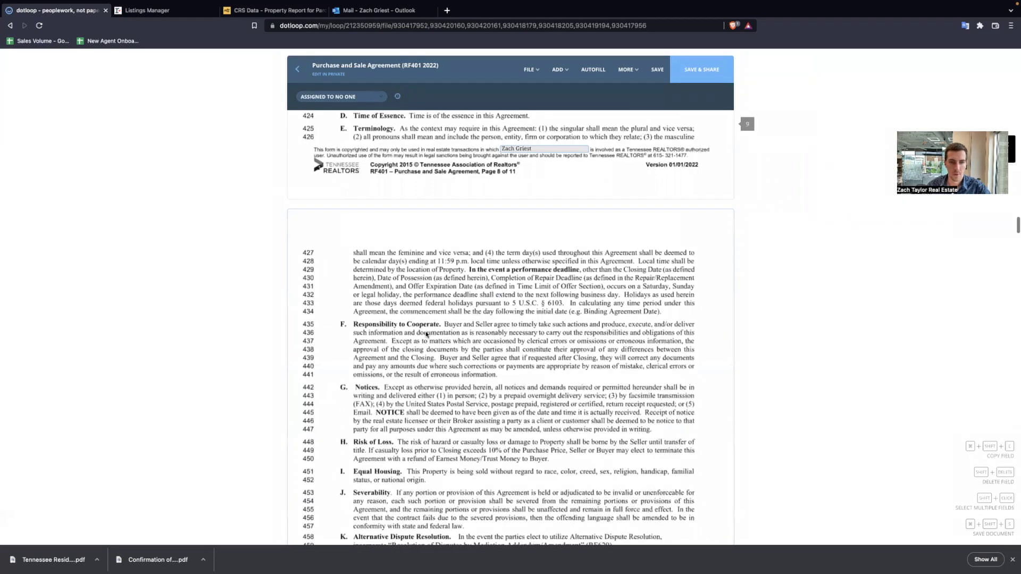
scroll(427, 334, "down", 9)
scroll(427, 334, "down", 8)
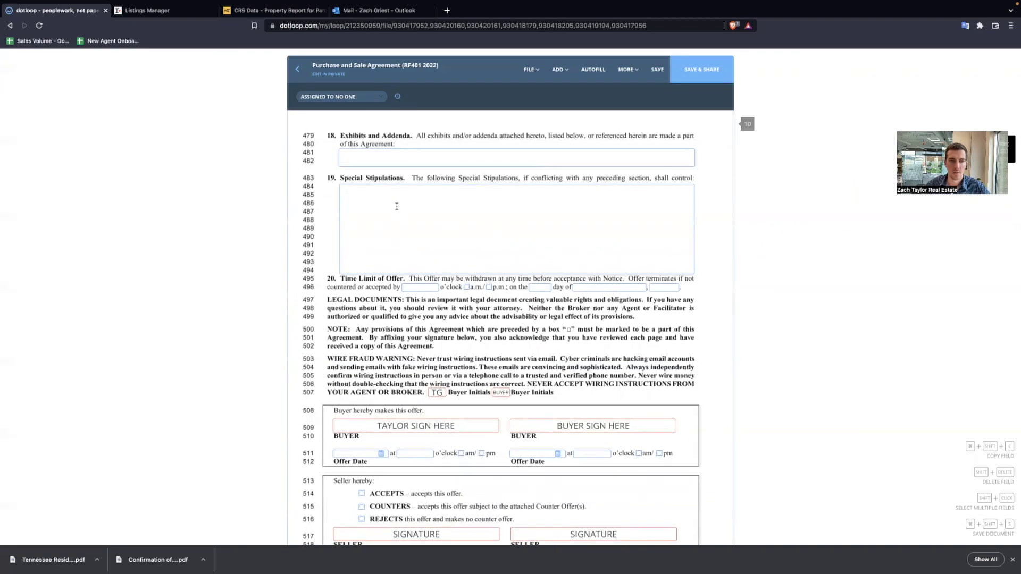
scroll(399, 210, "up", 2)
- Enter 'Lead based paint disclosure, VA Addendum' in the Exhibits and Addenda box on line 481
left_click(417, 231)
scroll(586, 229, "up", 1)
type("Lead based paint disclosure, VA Addendum")
left_click(432, 322)
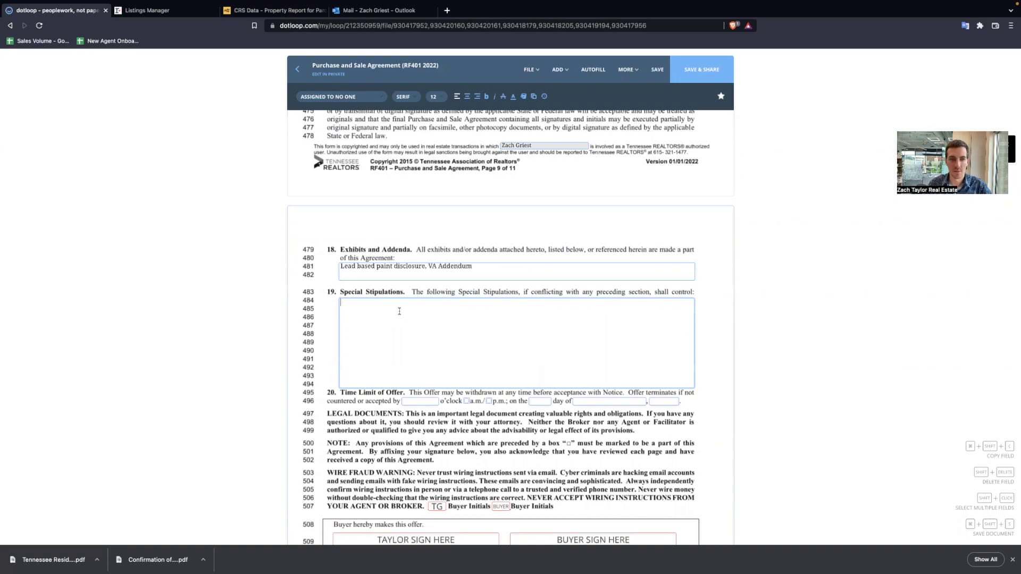
- Insert the 'Contingent on Sale of Property' clause into Special Stipulations
type("buyer")
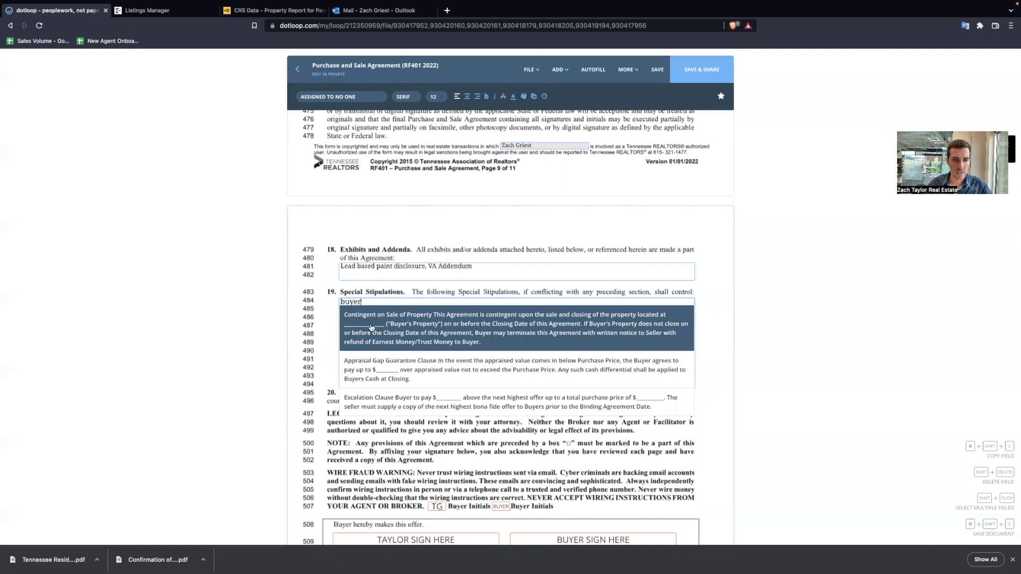
scroll(415, 378, "down", 1)
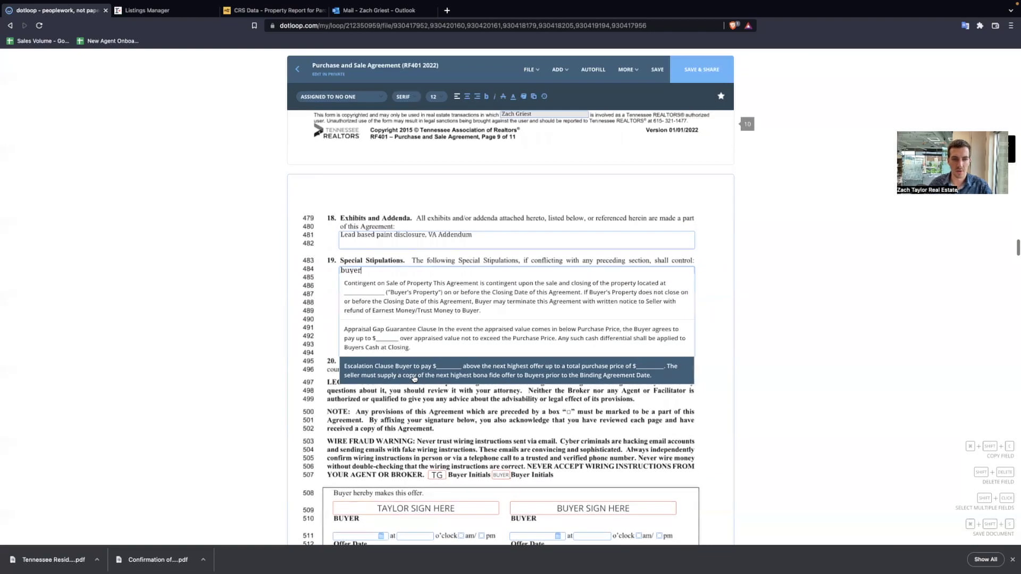
scroll(414, 378, "up", 1)
left_click(433, 331)
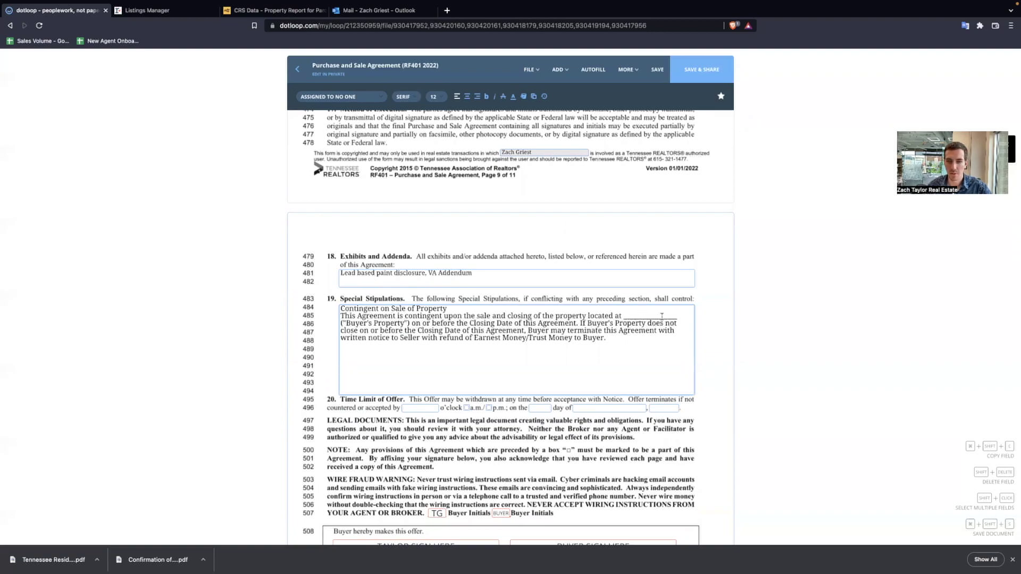
- Replace the clause's blank with the buyer's Nashville, TN property address
left_click_drag(678, 317, 623, 316)
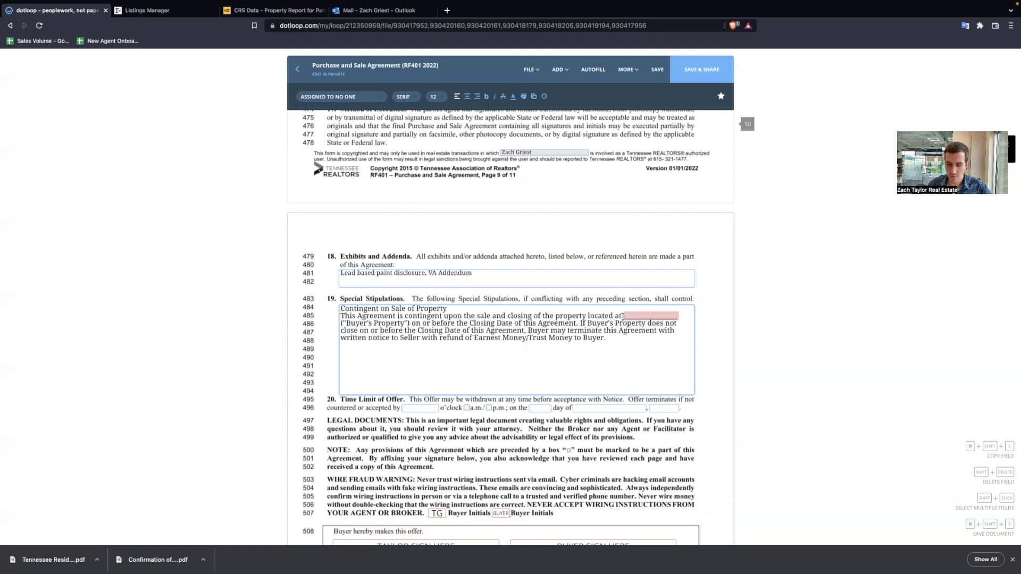
key("BackSpace")
type("123 mian")
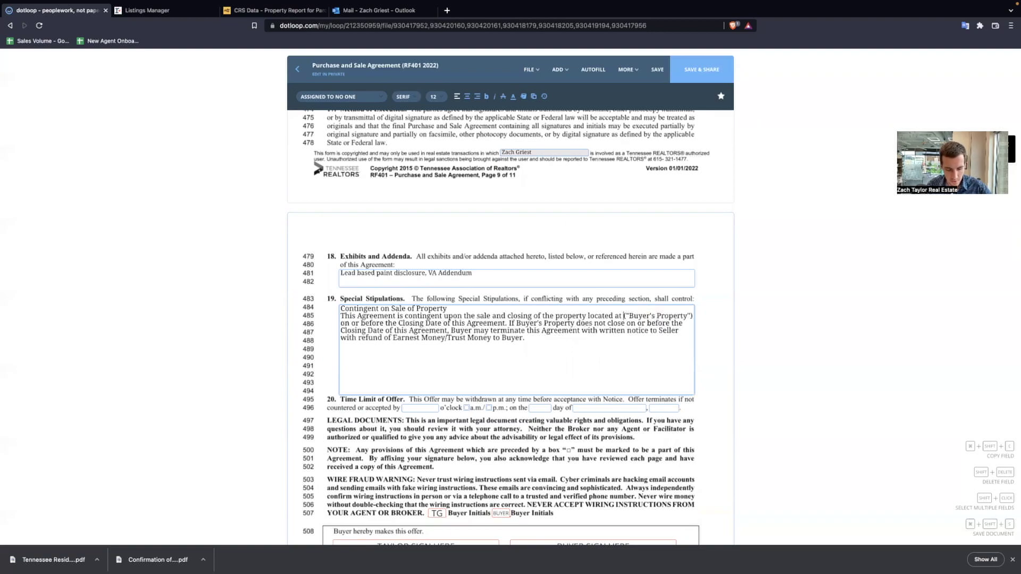
key("BackSpace")
key("BackSpace")
key("BackSpace")
type("ain st")
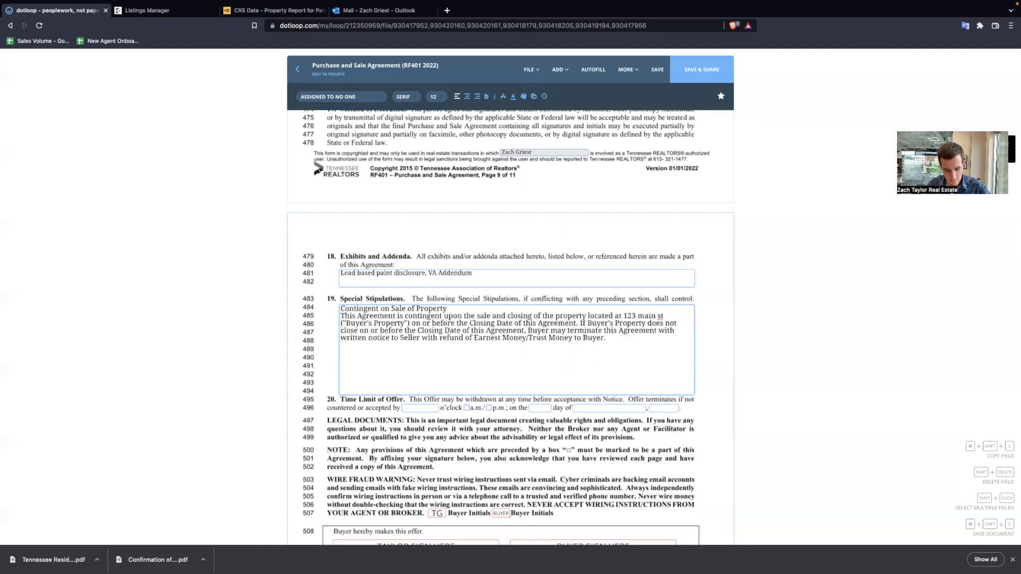
type(" nashville, tn")
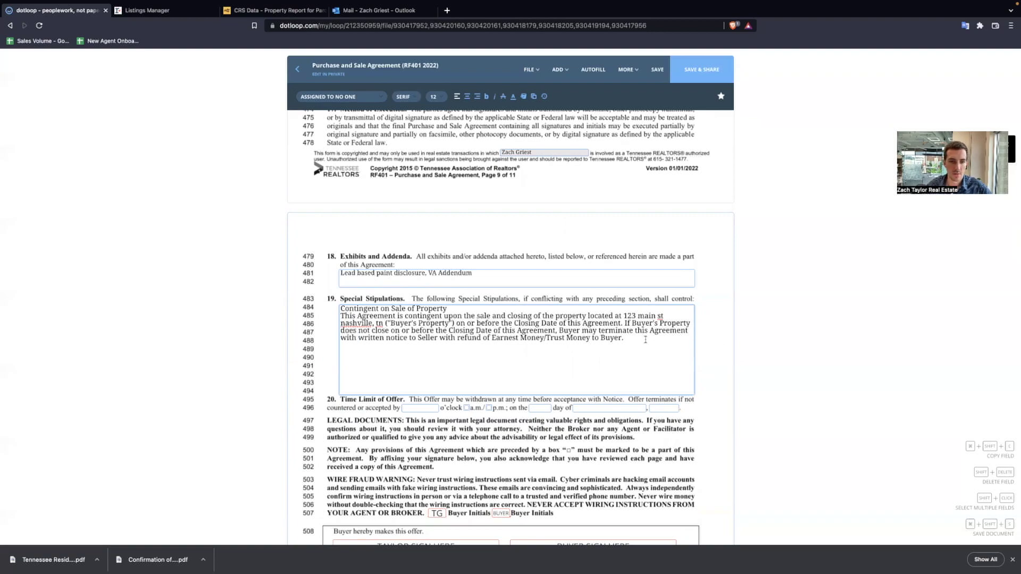
left_click(414, 370)
scroll(413, 370, "down", 3)
left_click(422, 319)
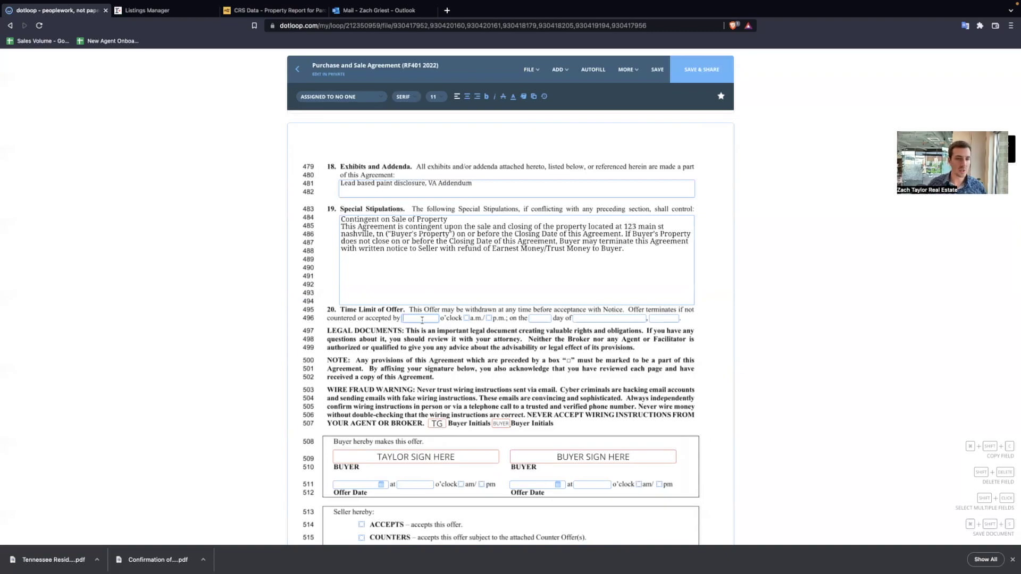
- Set the offer's time limit to 3 o'clock p.m. on the 26th day of May, 2022
type("3")
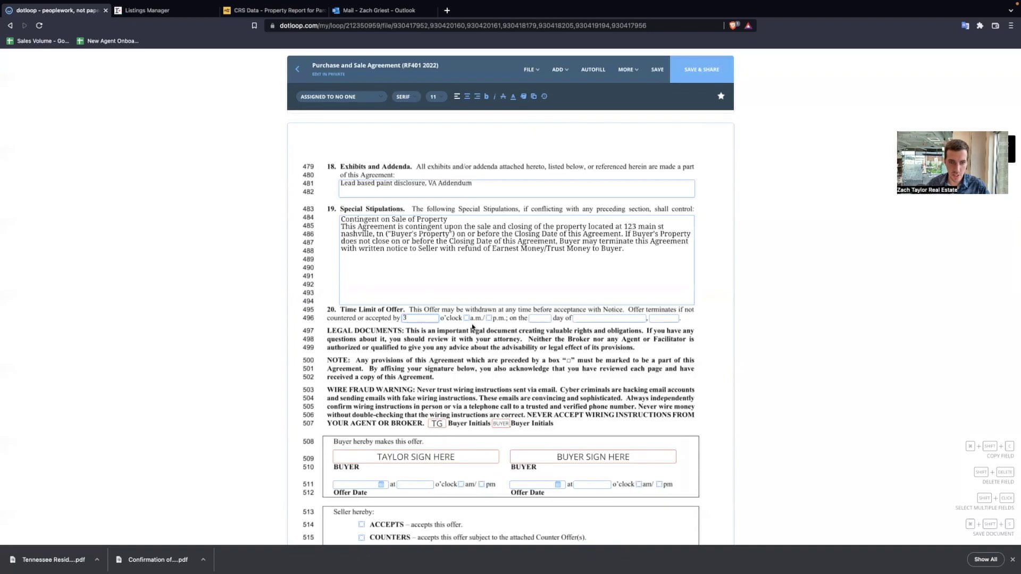
left_click(488, 318)
left_click(545, 318)
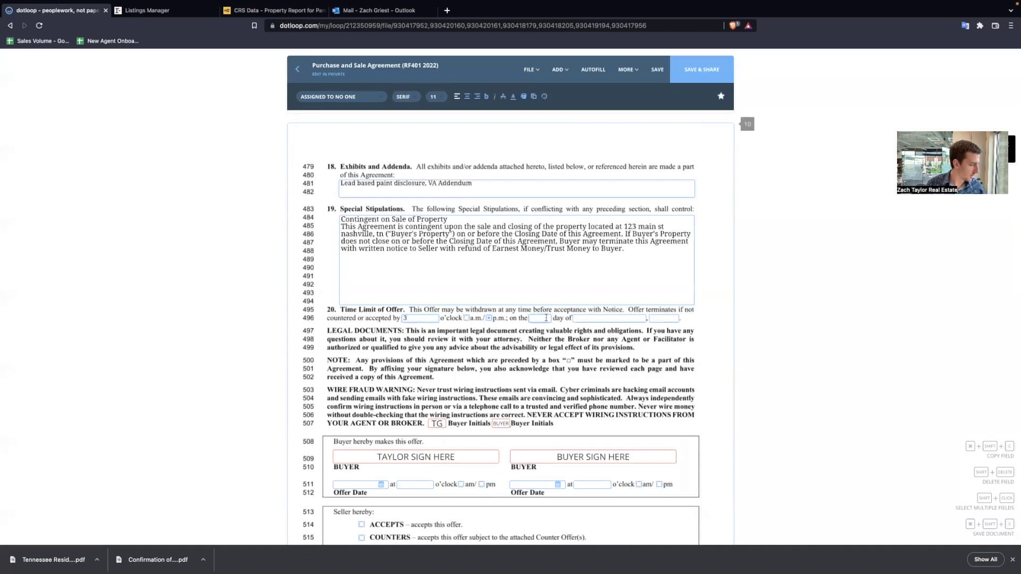
type("26th")
key("Tab")
type("May")
key("Tab")
type("2022")
scroll(425, 341, "down", 3)
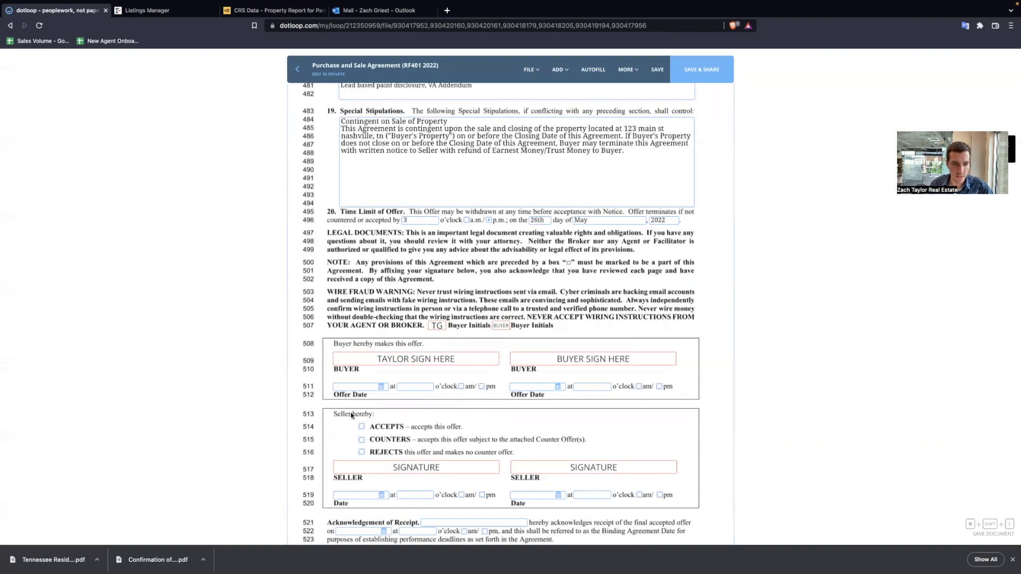
scroll(375, 375, "down", 3)
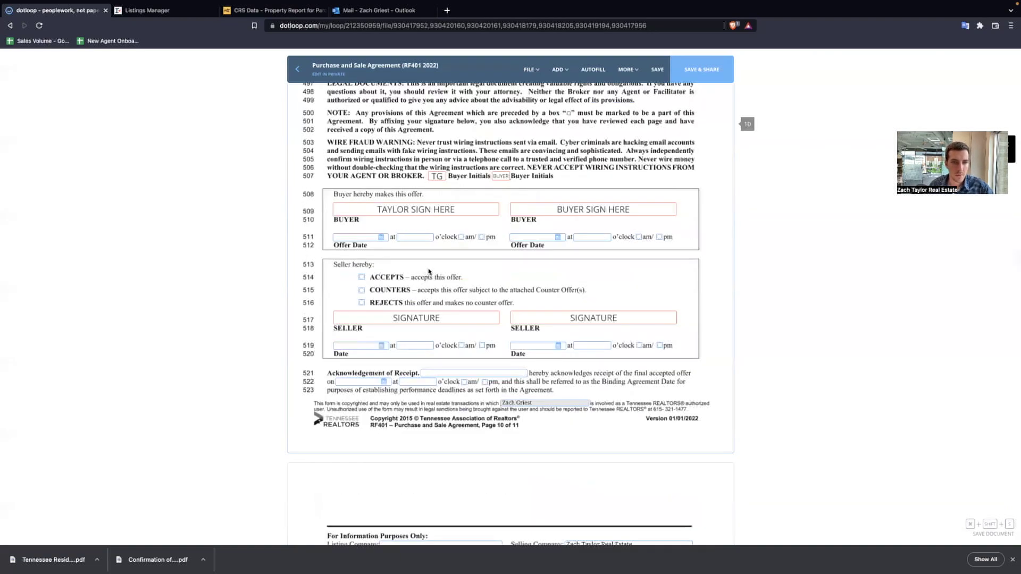
- Enter the selling licensee's name, e-mail address and cellphone number on page 11
scroll(429, 271, "down", 5)
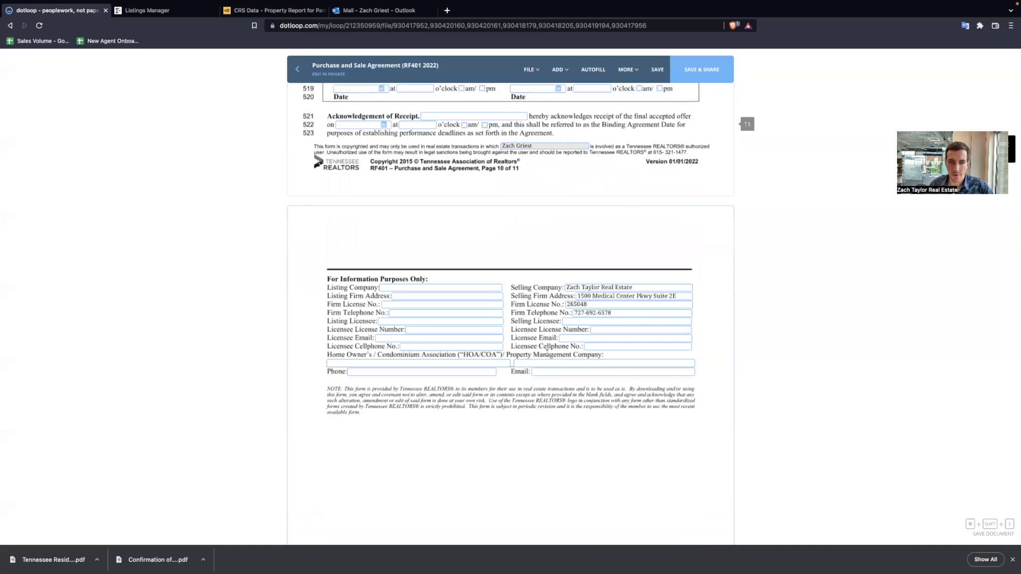
scroll(547, 352, "down", 2)
left_click(579, 237)
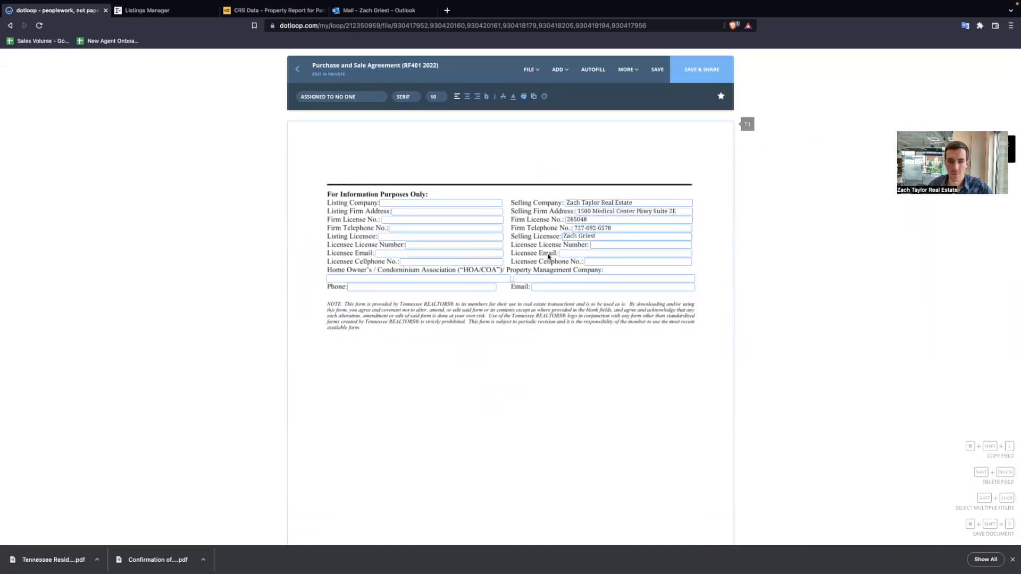
left_click(543, 260)
scroll(548, 255, "down", 2)
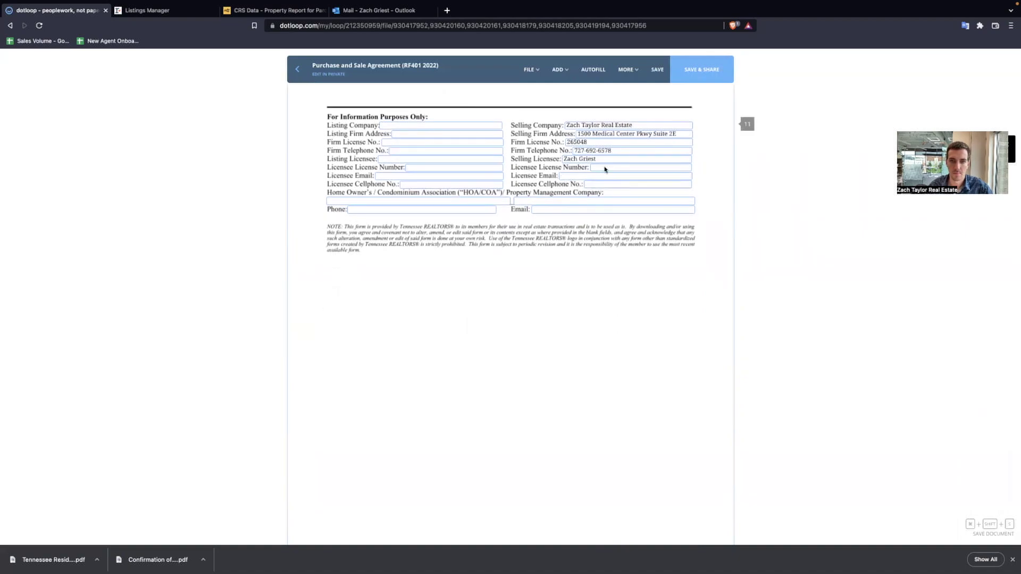
left_click(604, 176)
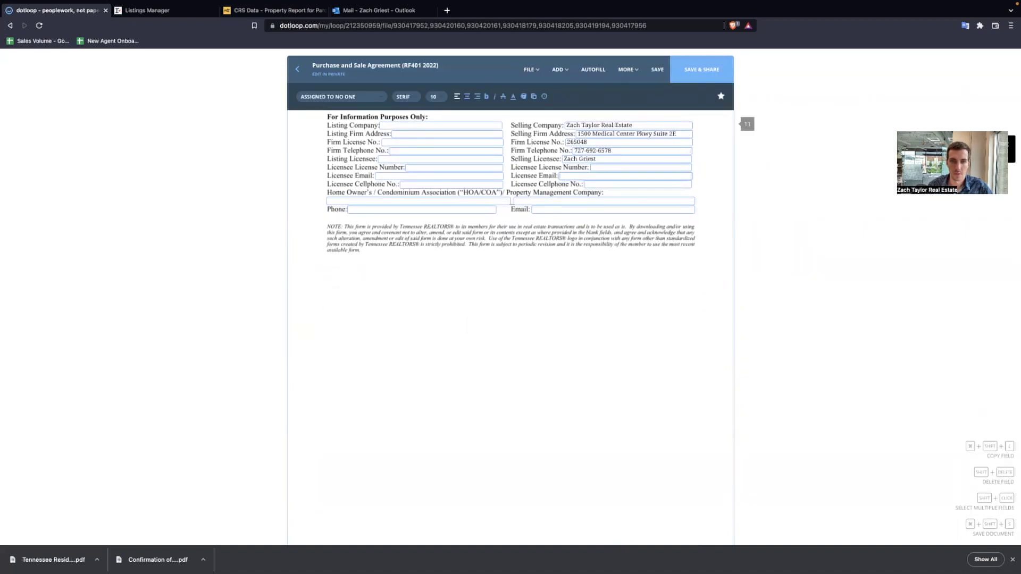
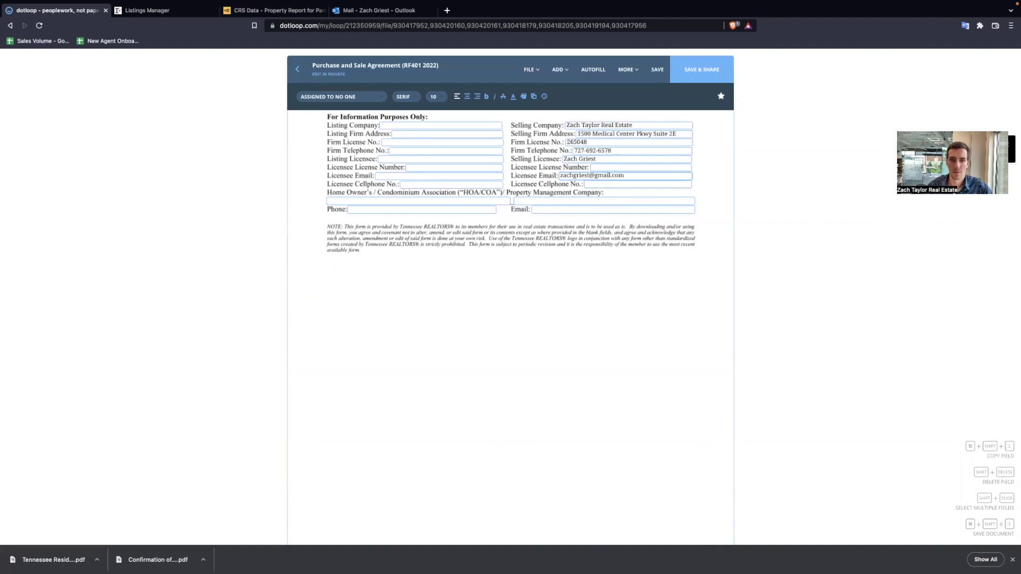
left_click(594, 185)
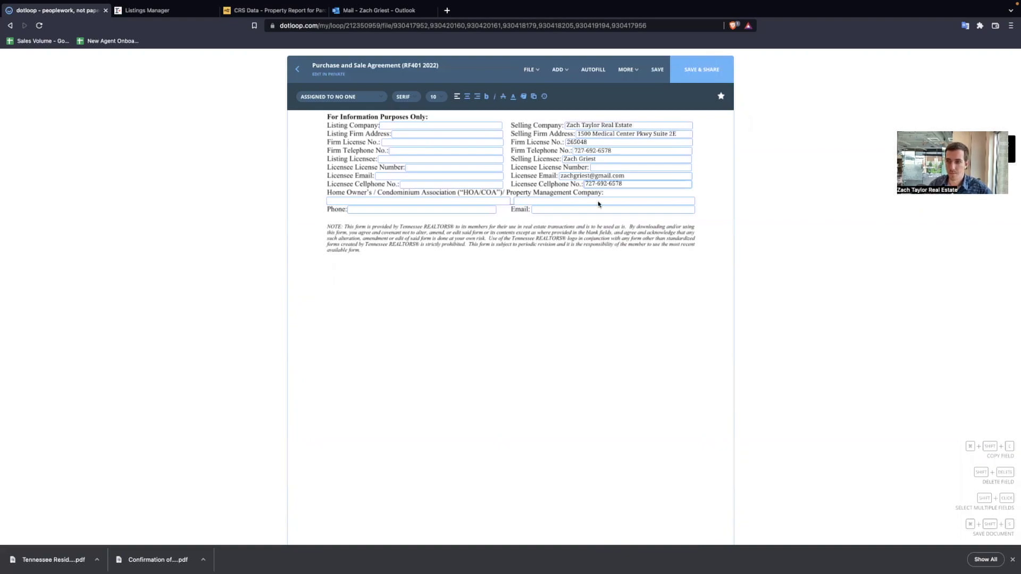
left_click(563, 332)
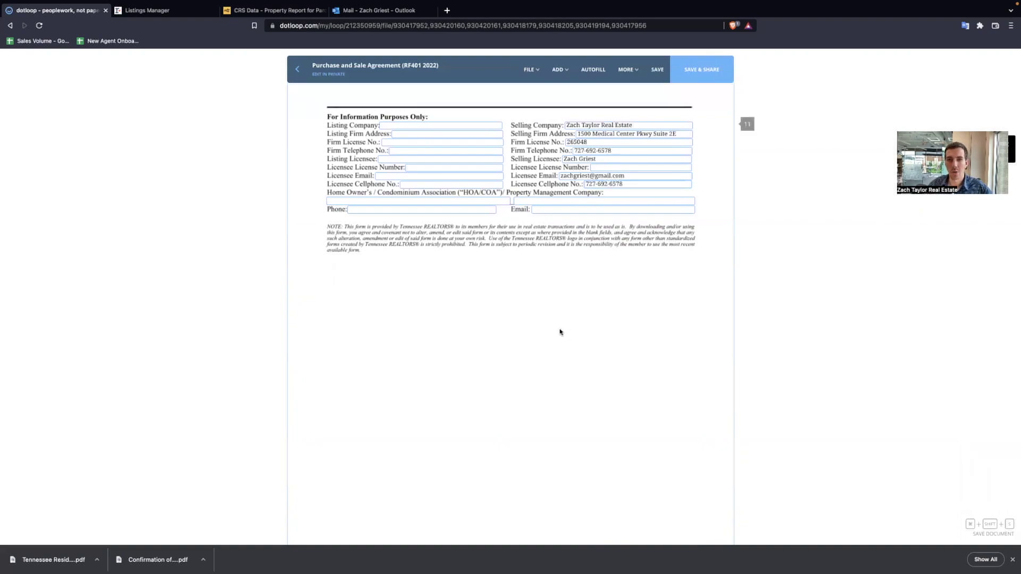
scroll(563, 332, "up", 2)
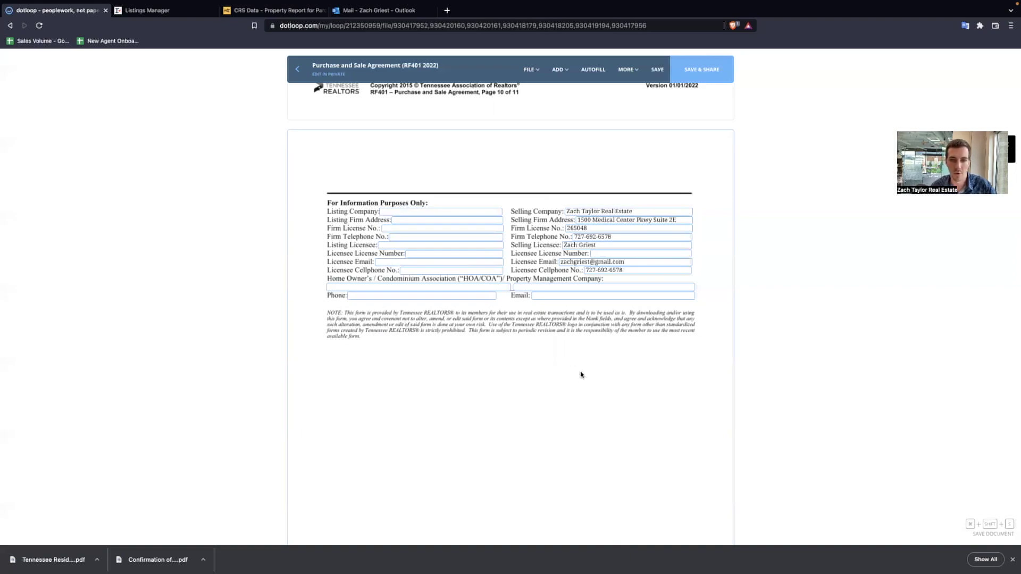
- Scroll through the Lead-Based Paint Disclosure pages down to the VA/FHA Loan Addendum
scroll(581, 373, "down", 5)
scroll(580, 373, "down", 3)
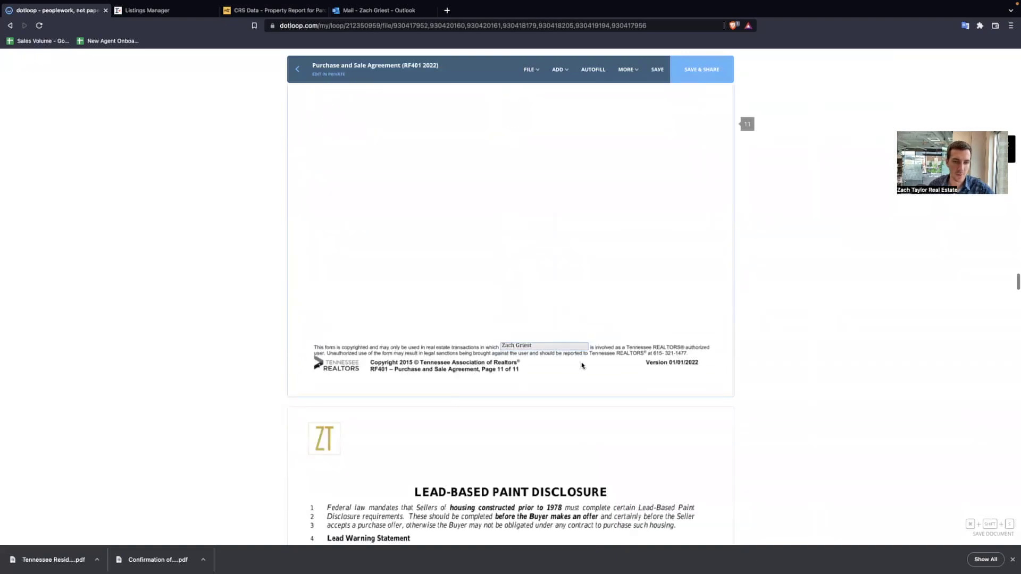
scroll(581, 370, "down", 4)
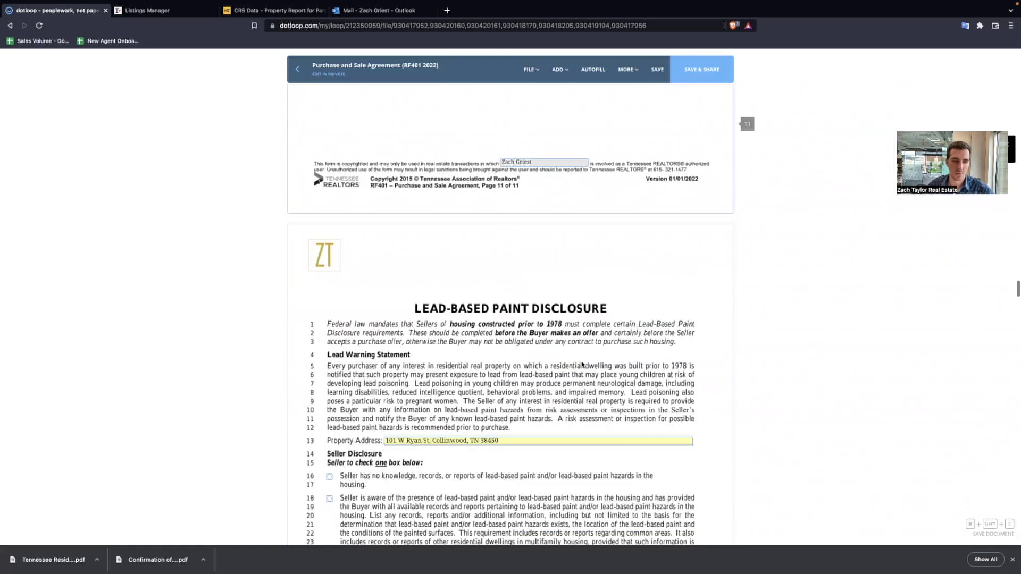
scroll(582, 364, "down", 4)
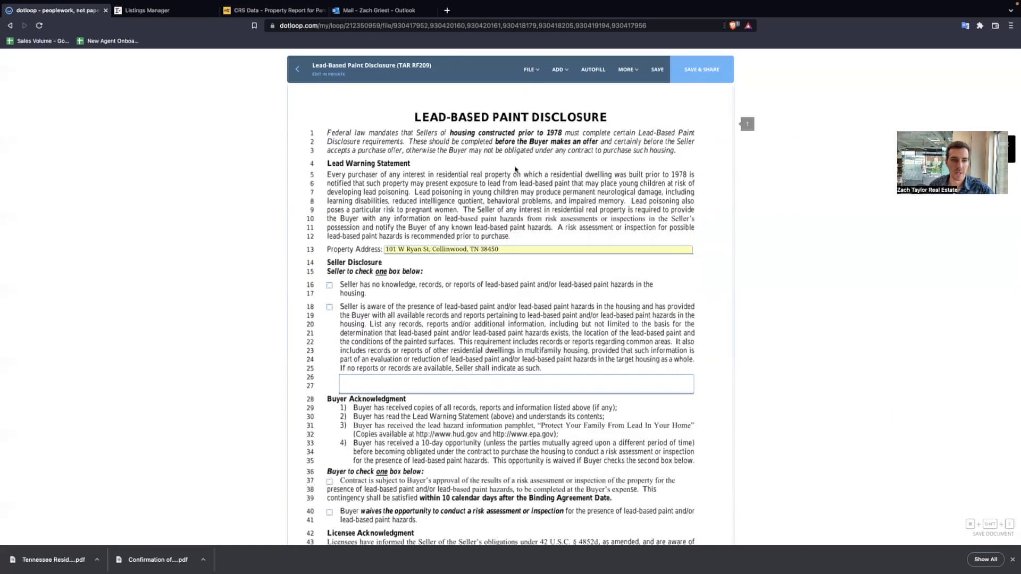
scroll(391, 215, "down", 1)
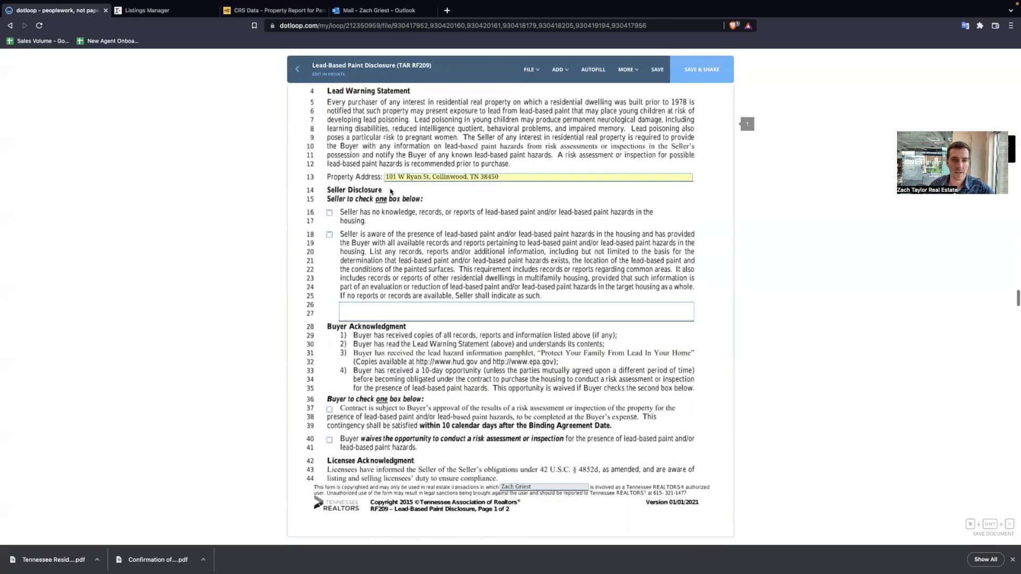
scroll(391, 193, "down", 1)
scroll(348, 240, "down", 2)
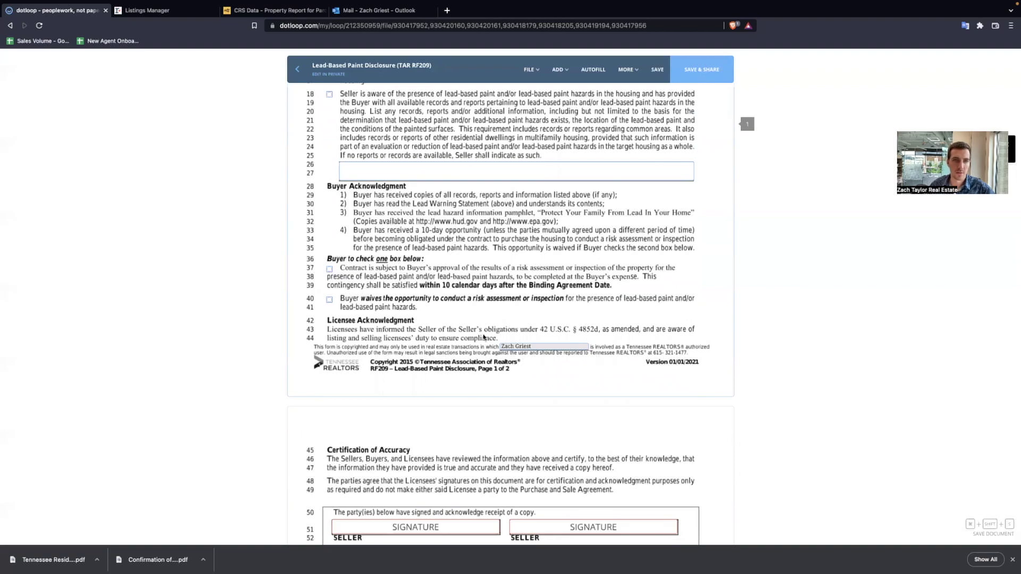
scroll(417, 333, "up", 2)
scroll(454, 218, "down", 5)
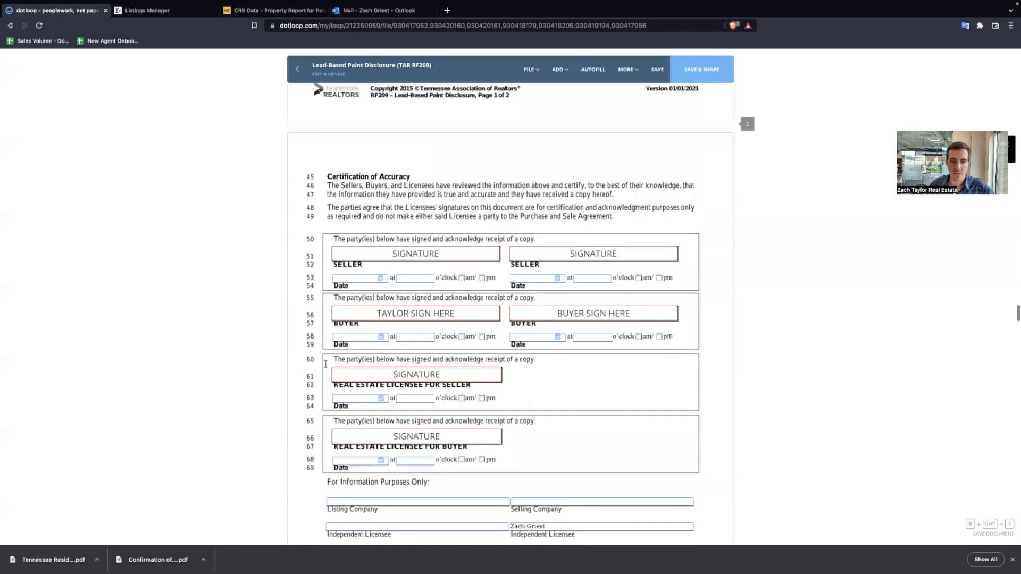
scroll(629, 323, "up", 7)
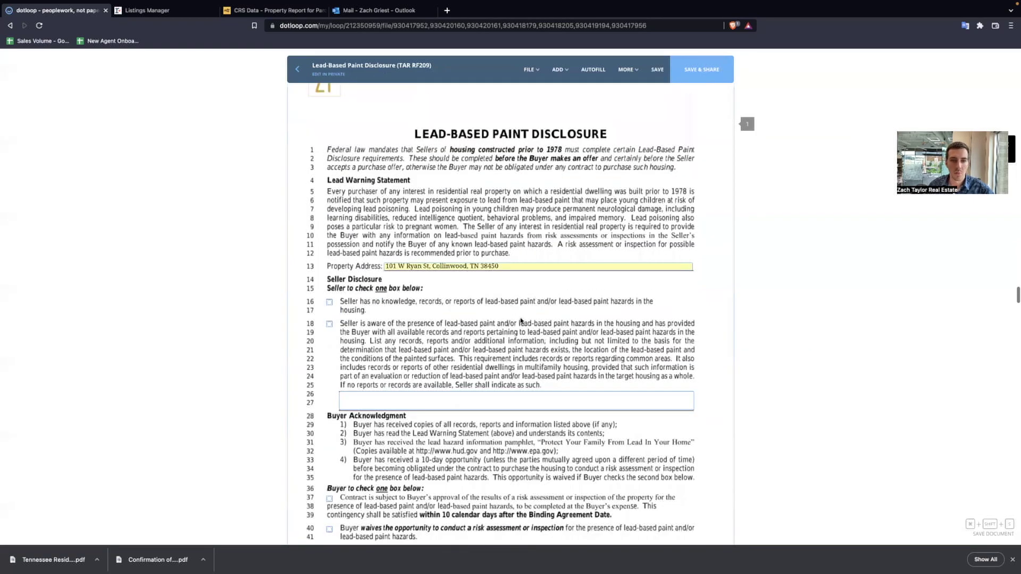
scroll(521, 320, "down", 1)
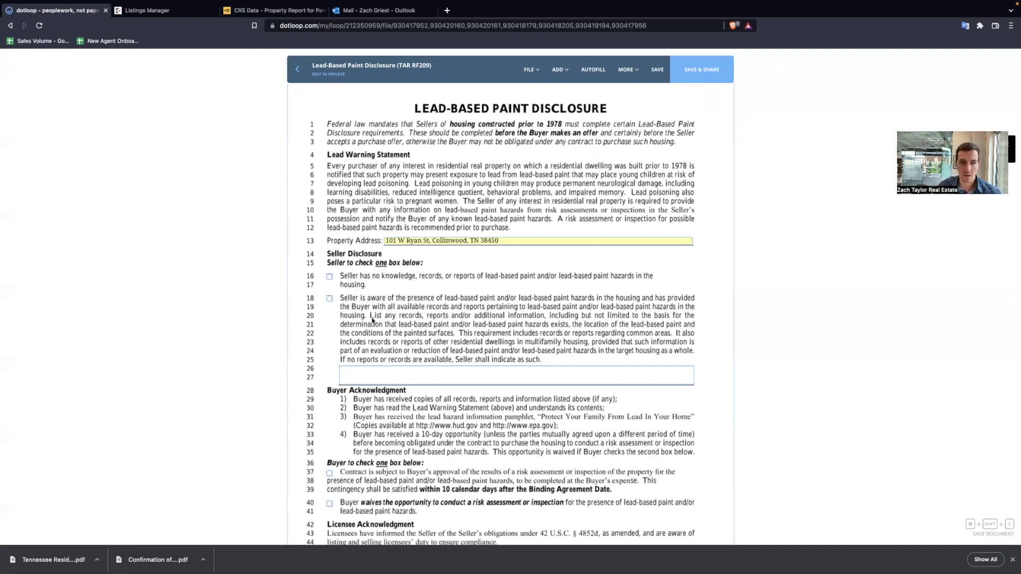
scroll(451, 318, "down", 2)
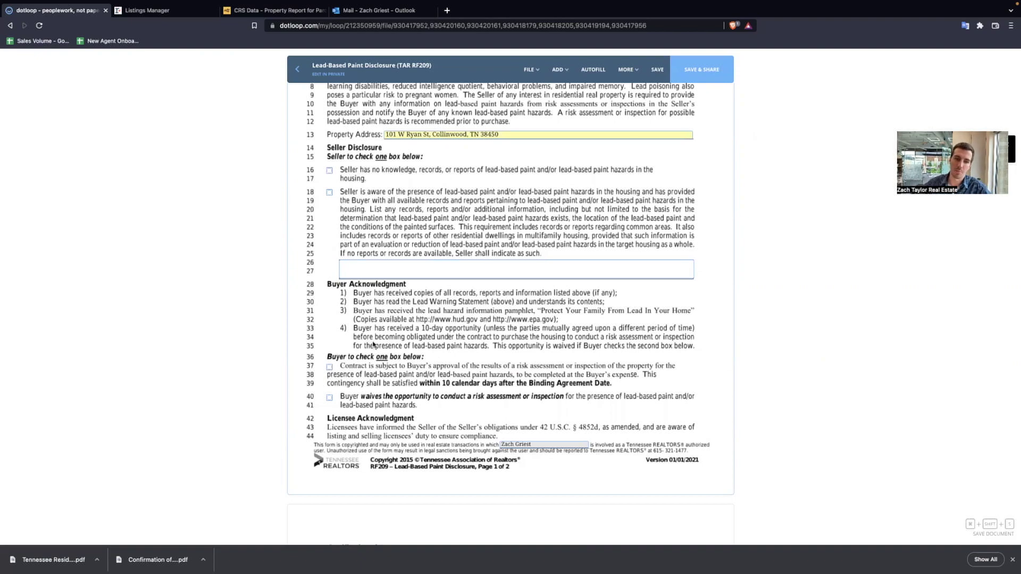
scroll(412, 340, "down", 3)
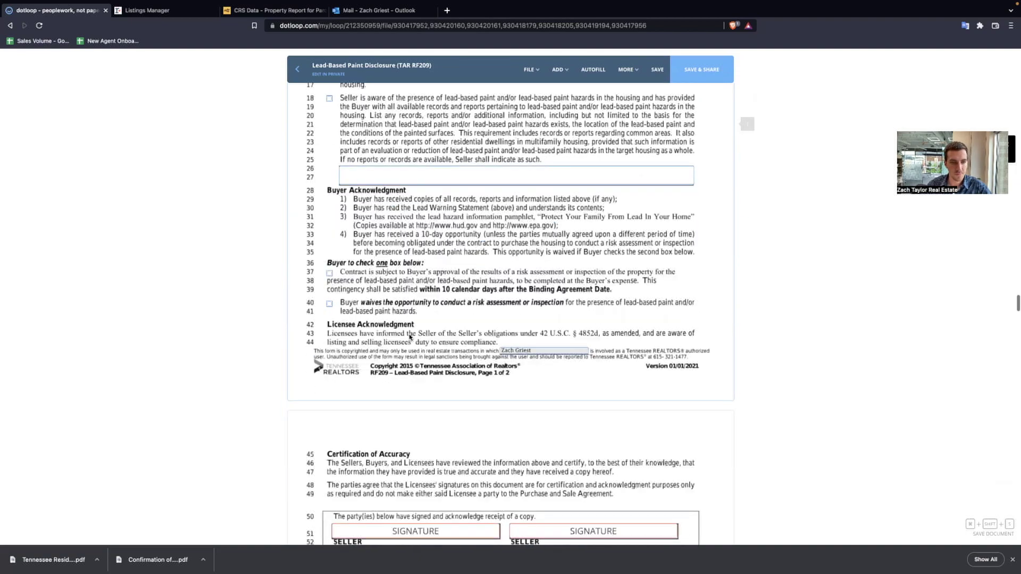
scroll(420, 298, "down", 5)
scroll(449, 374, "down", 10)
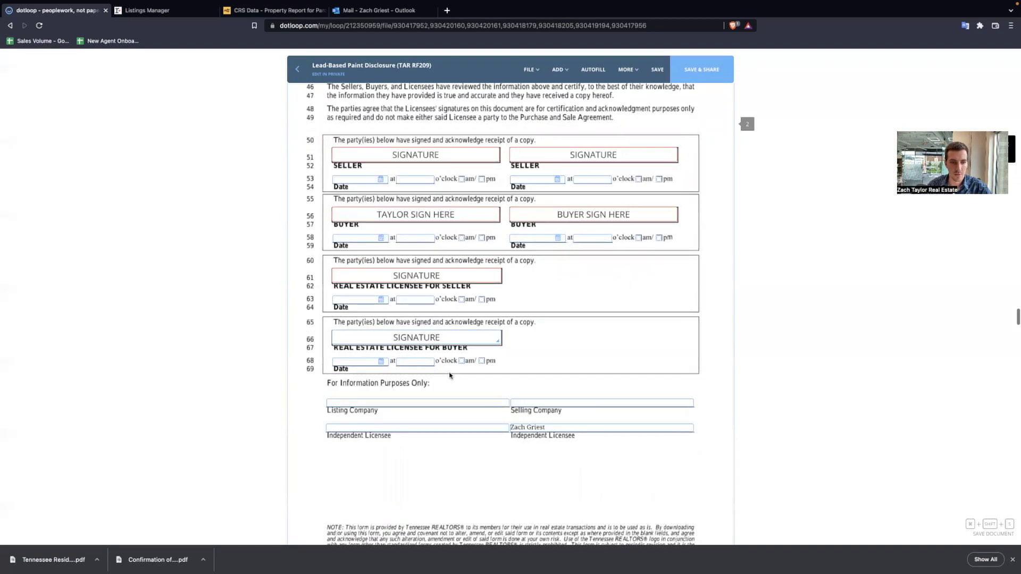
- Enter the minimum appraised value and set the VA funding fee to be added to the loan
scroll(551, 102, "down", 2)
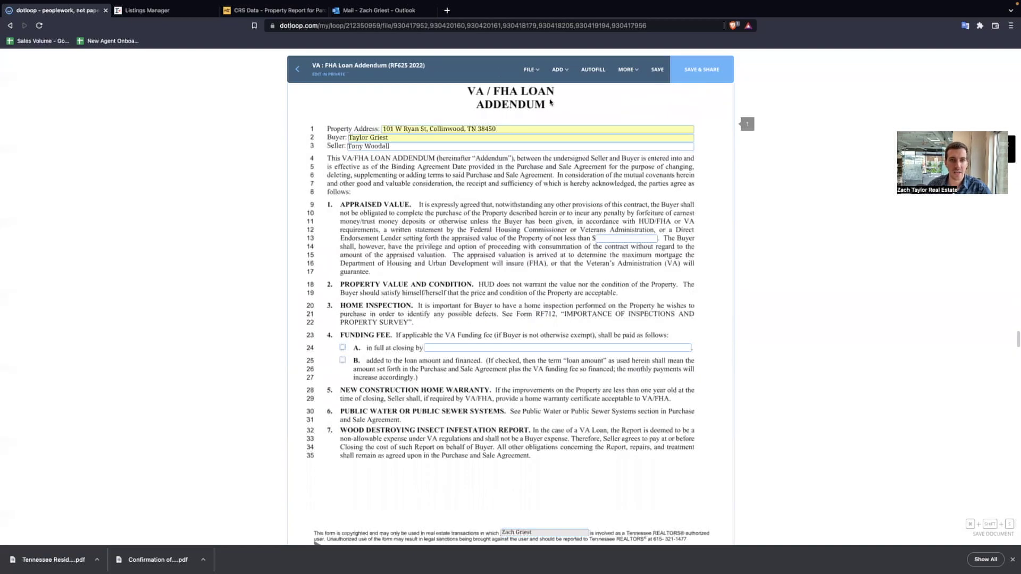
scroll(476, 208, "down", 1)
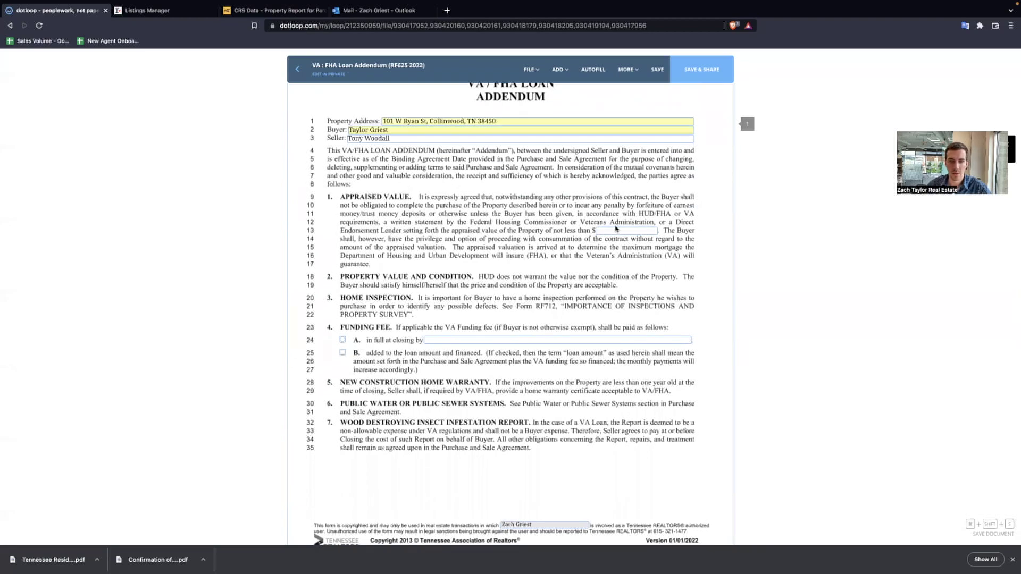
left_click(617, 231)
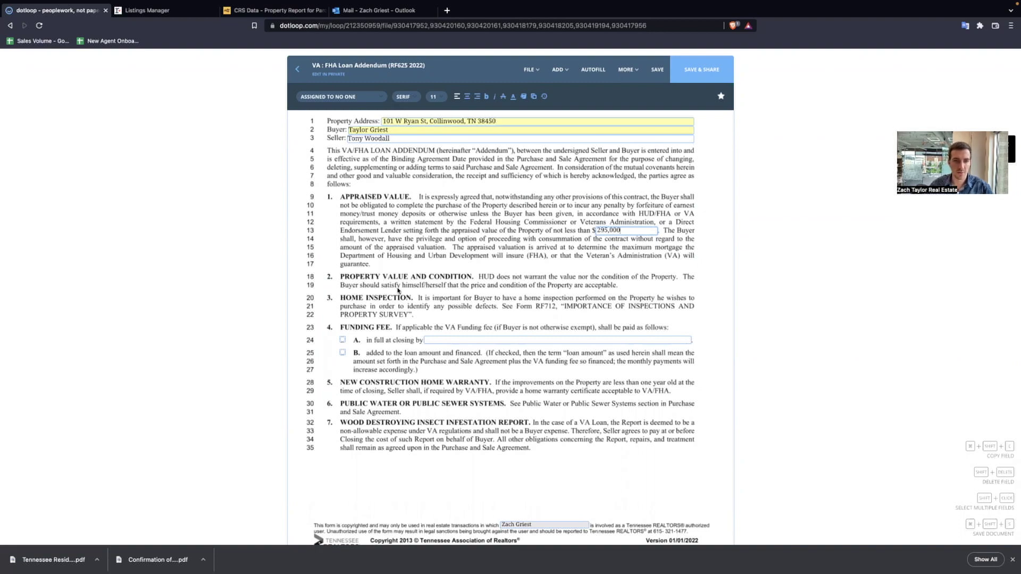
scroll(399, 293, "down", 3)
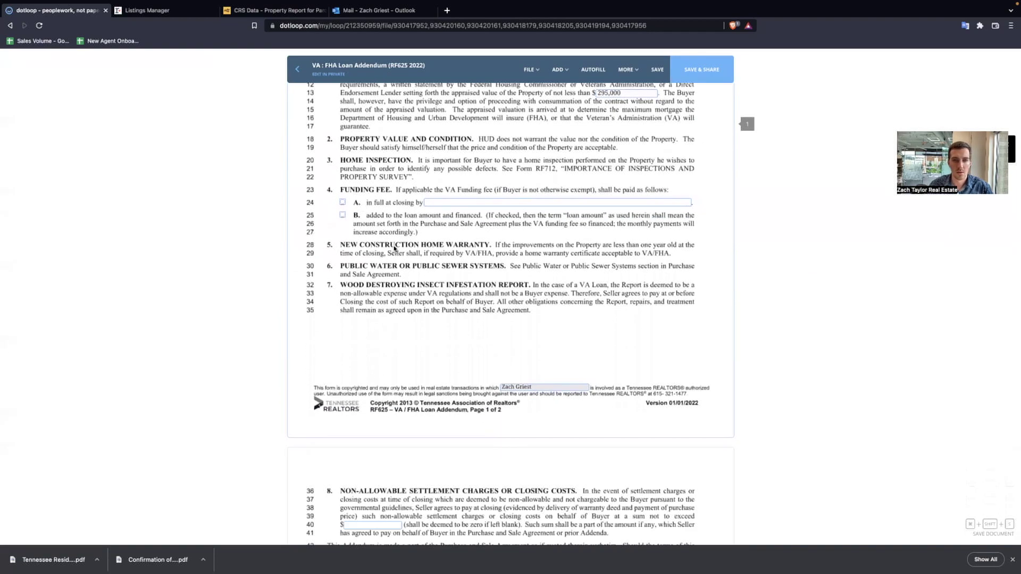
scroll(394, 250, "up", 1)
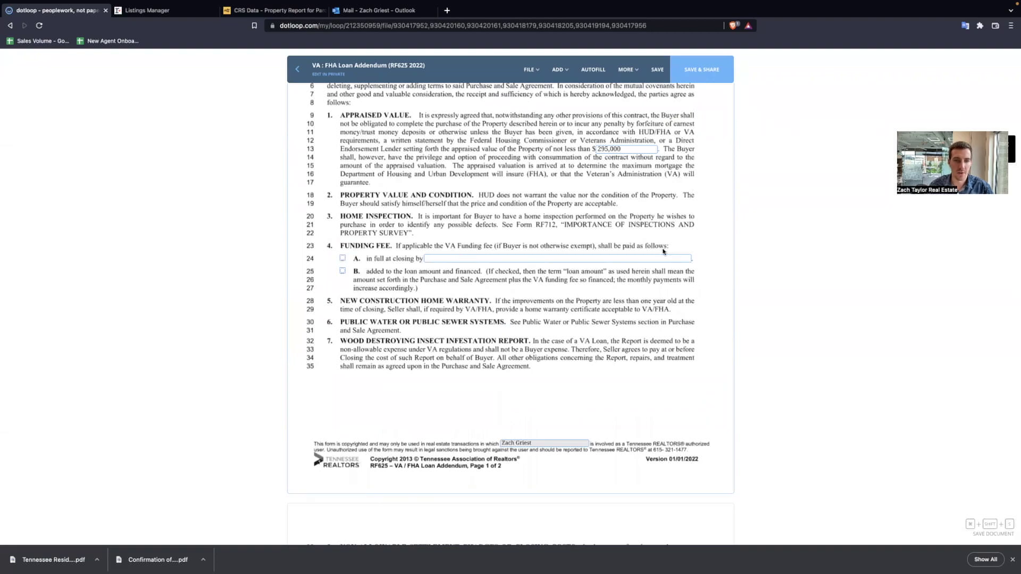
left_click(342, 259)
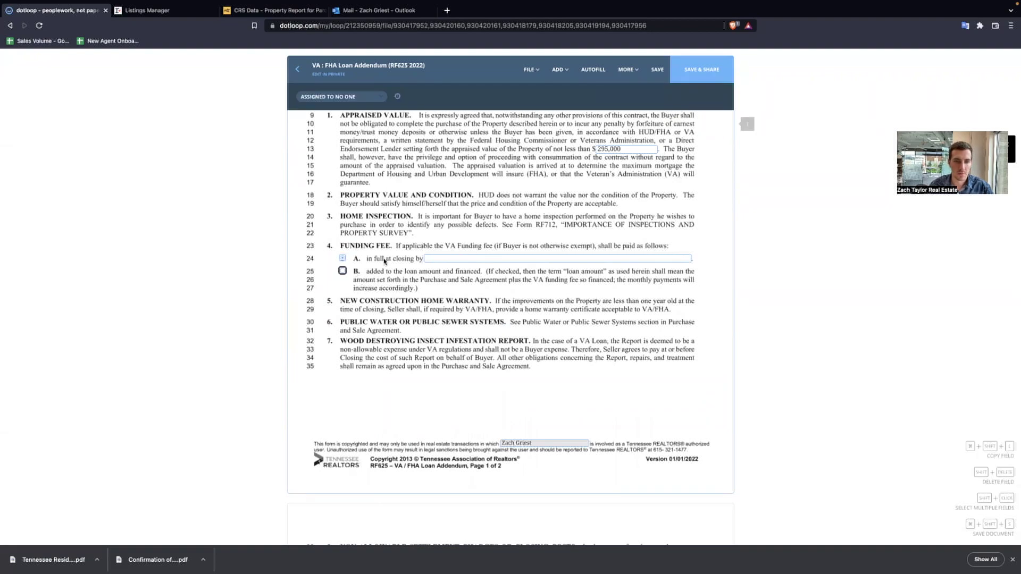
left_click(343, 271)
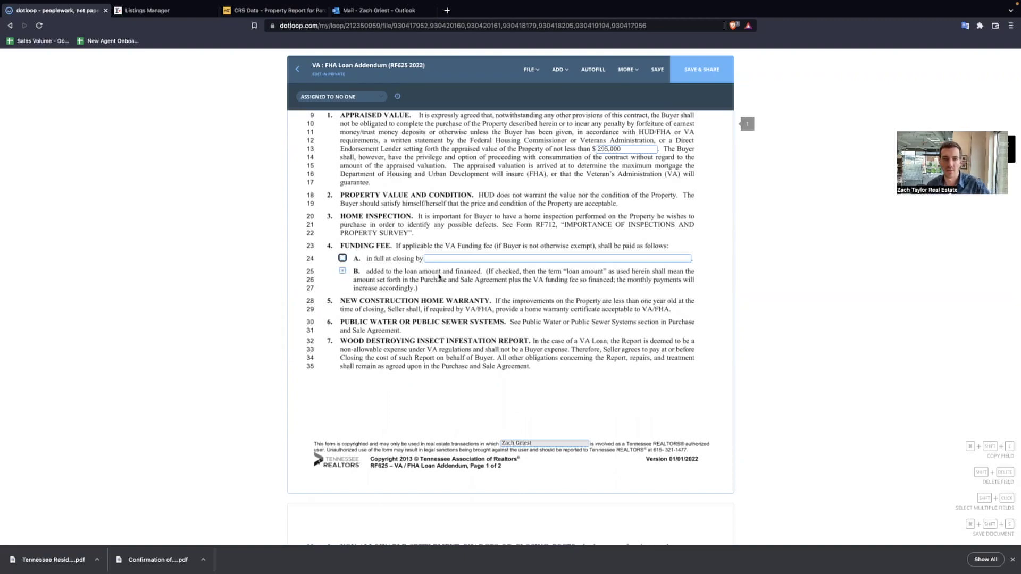
- Assign the buyer-broker signature field to Anyone and sign it now with an adopted signature
scroll(447, 279, "down", 5)
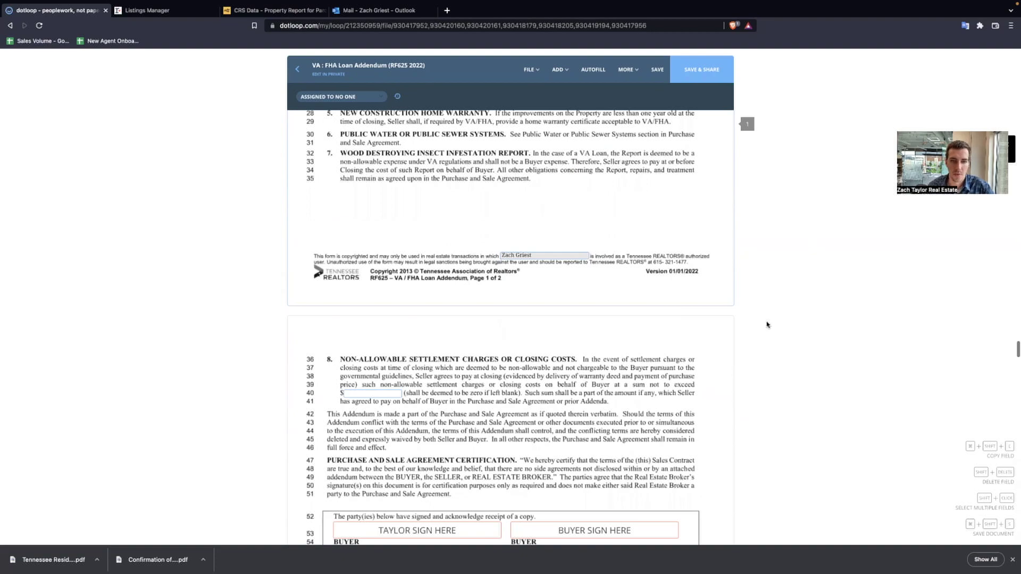
scroll(446, 279, "down", 1)
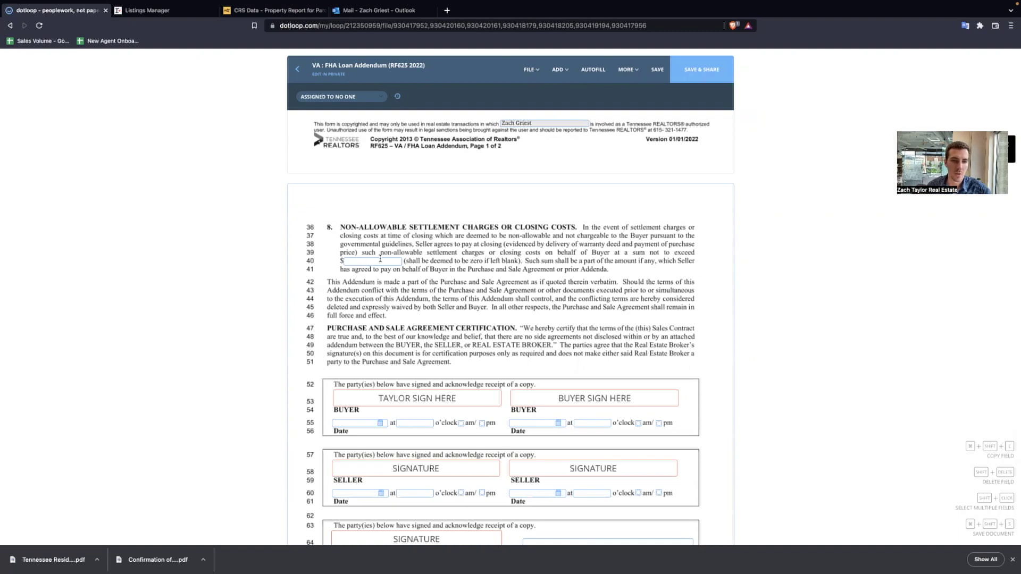
scroll(380, 259, "up", 10)
scroll(415, 297, "down", 4)
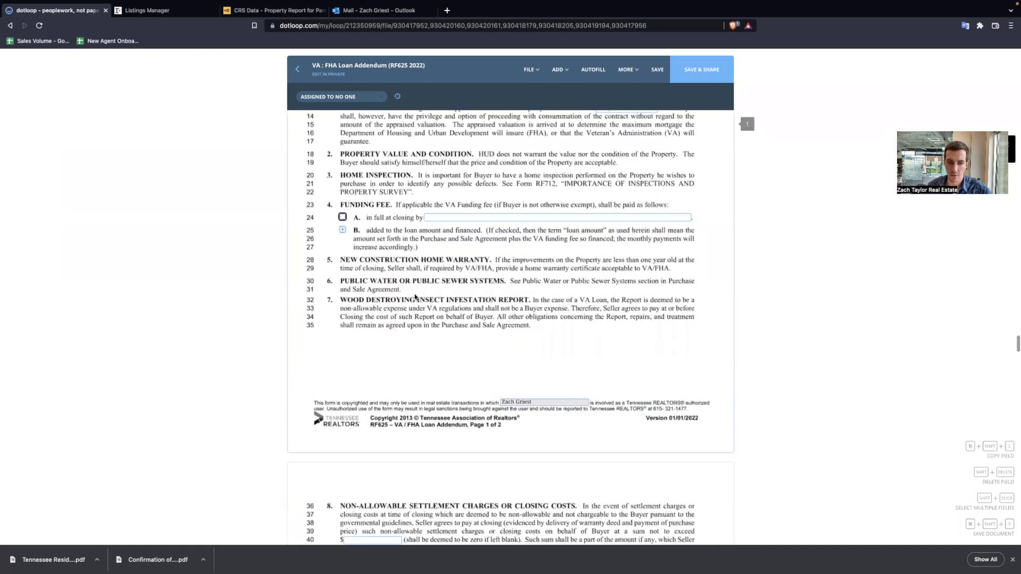
scroll(445, 295, "down", 10)
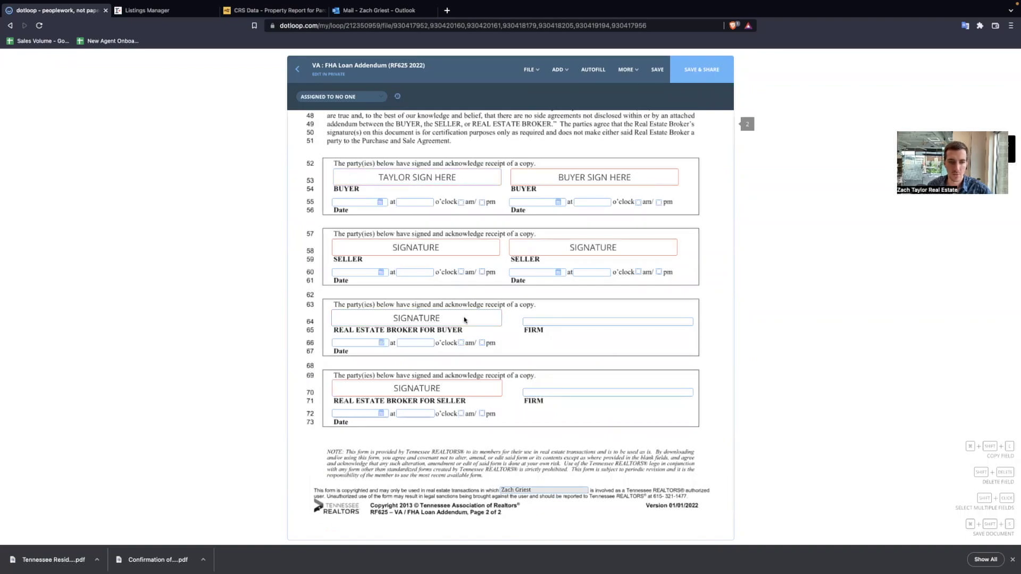
scroll(401, 319, "down", 8)
scroll(462, 315, "up", 10)
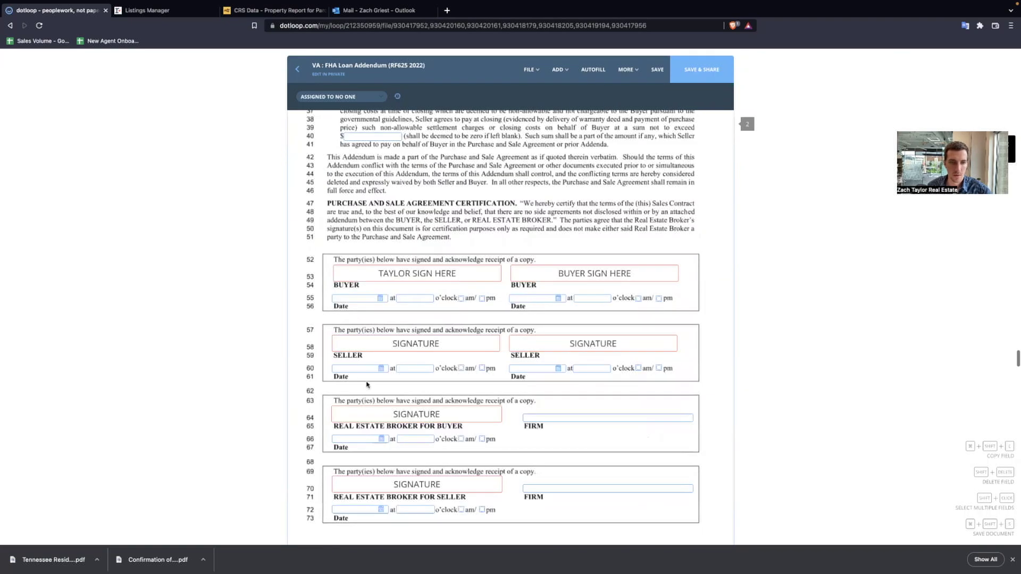
scroll(423, 364, "down", 2)
left_click(399, 346)
left_click(339, 98)
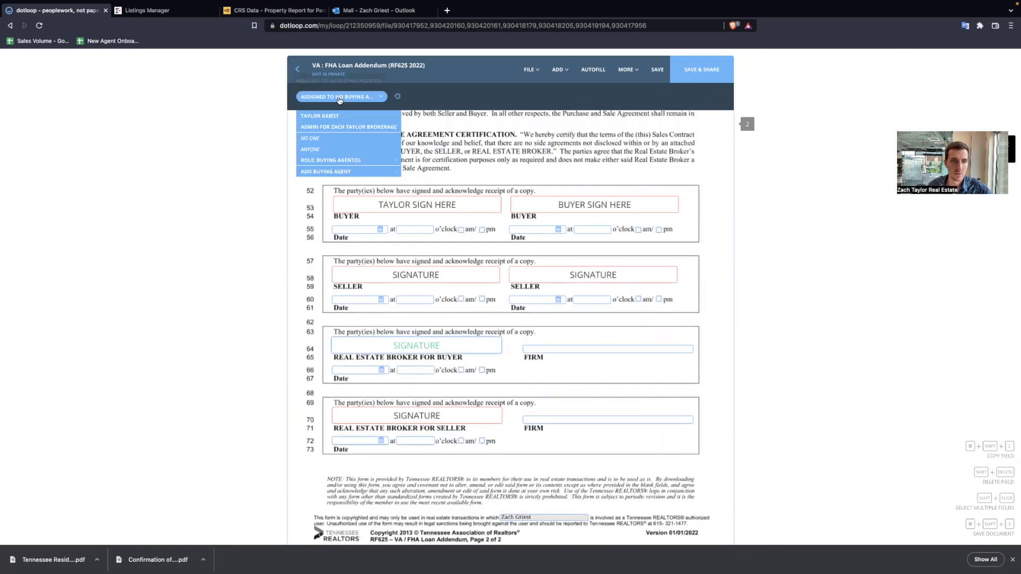
left_click(334, 149)
left_click(405, 362)
left_click(588, 375)
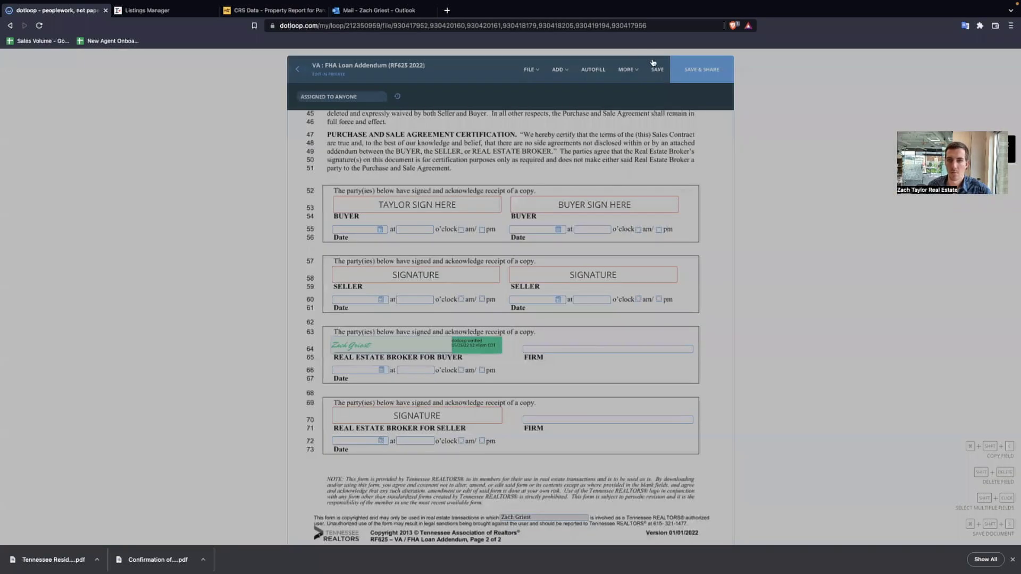
scroll(468, 279, "down", 7)
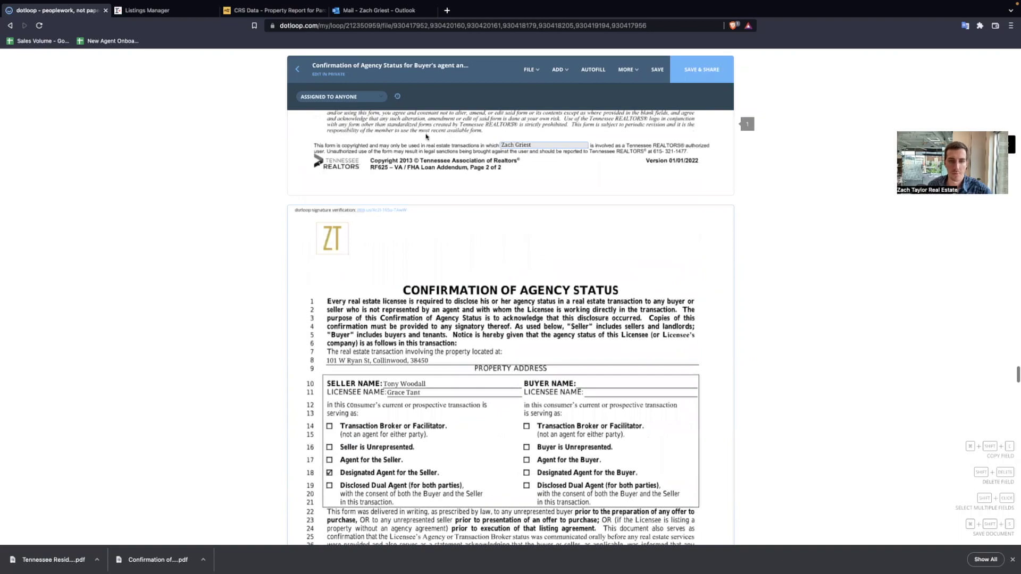
- Add a widened Buyer Name text field containing the buyer's full name
scroll(467, 279, "down", 3)
left_click(554, 110)
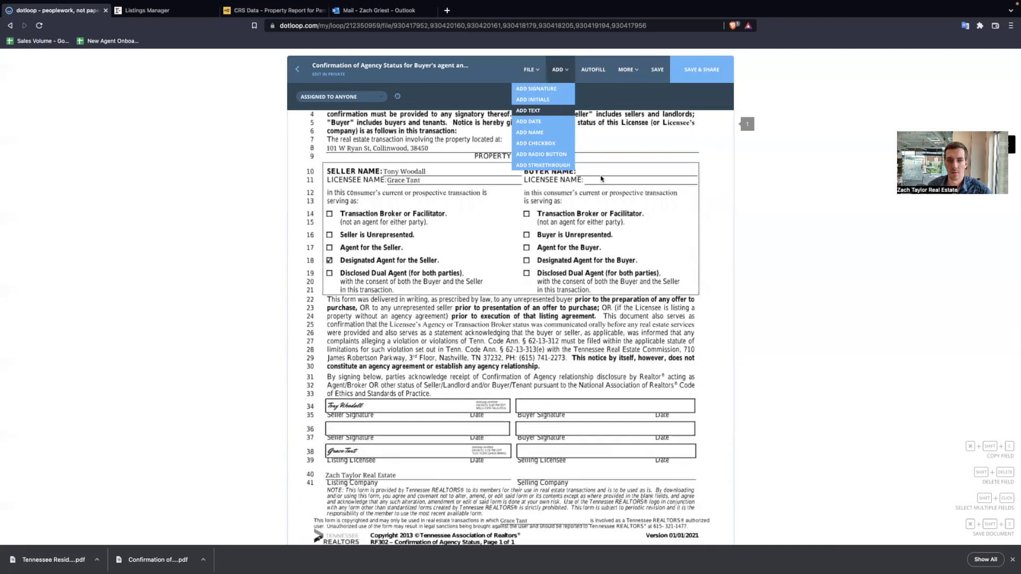
left_click(597, 170)
left_click(627, 170)
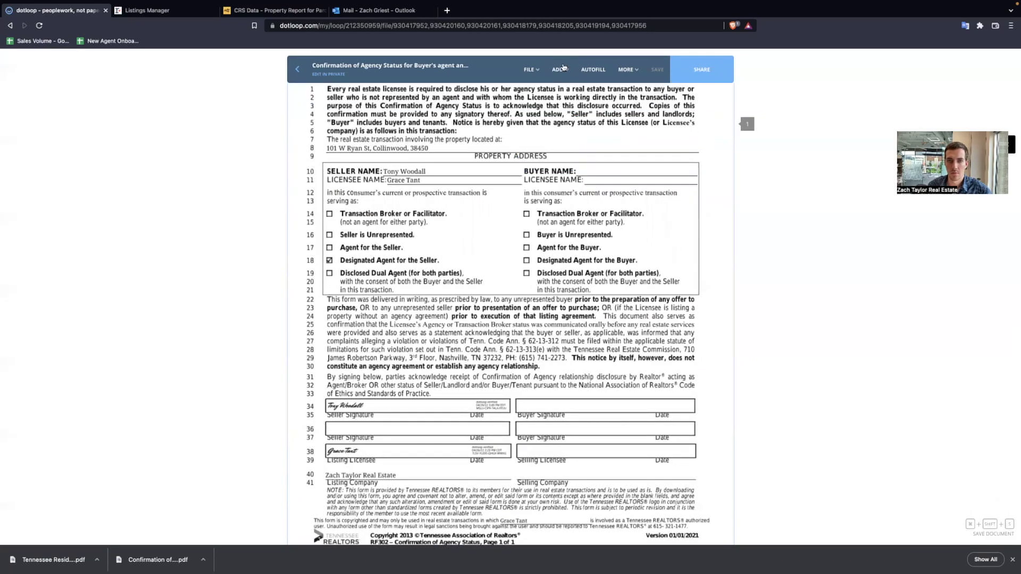
mouse_move(562, 69)
left_click(553, 108)
left_click(601, 173)
left_click_drag(622, 168, 688, 171)
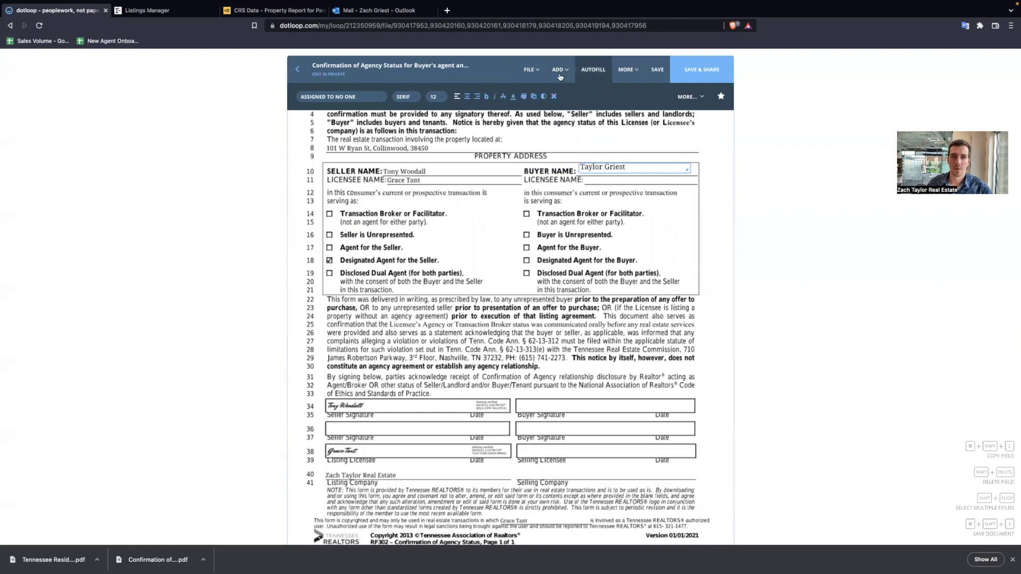
- Add a Licensee Name text field with the buyer's licensee's full name
left_click(559, 77)
left_click(553, 108)
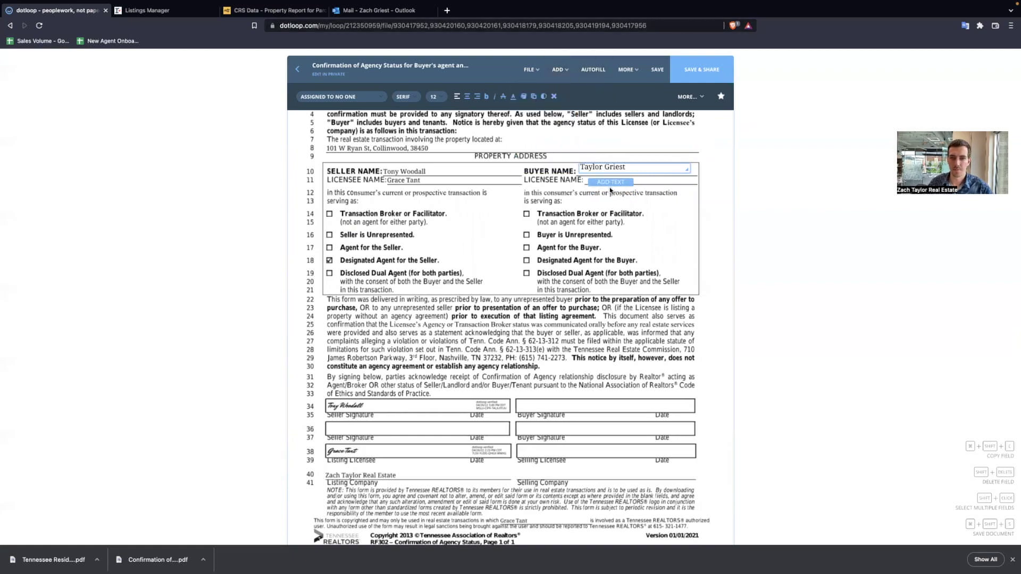
left_click(612, 186)
left_click_drag(660, 179, 692, 180)
left_click(671, 286)
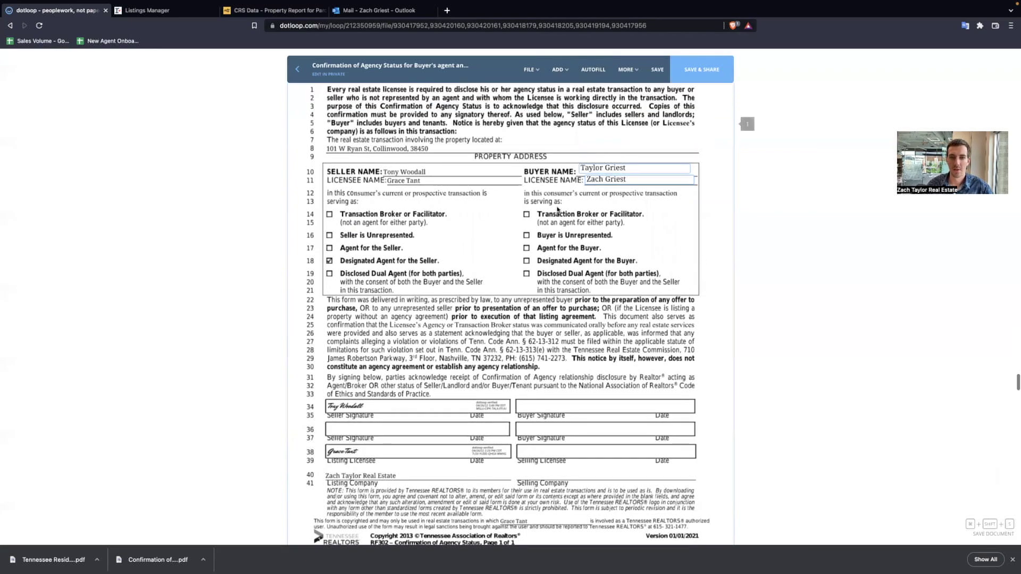
- Add a checkbox on the buyer's Designated Agent row and check it
left_click(556, 80)
left_click(548, 139)
left_click(525, 266)
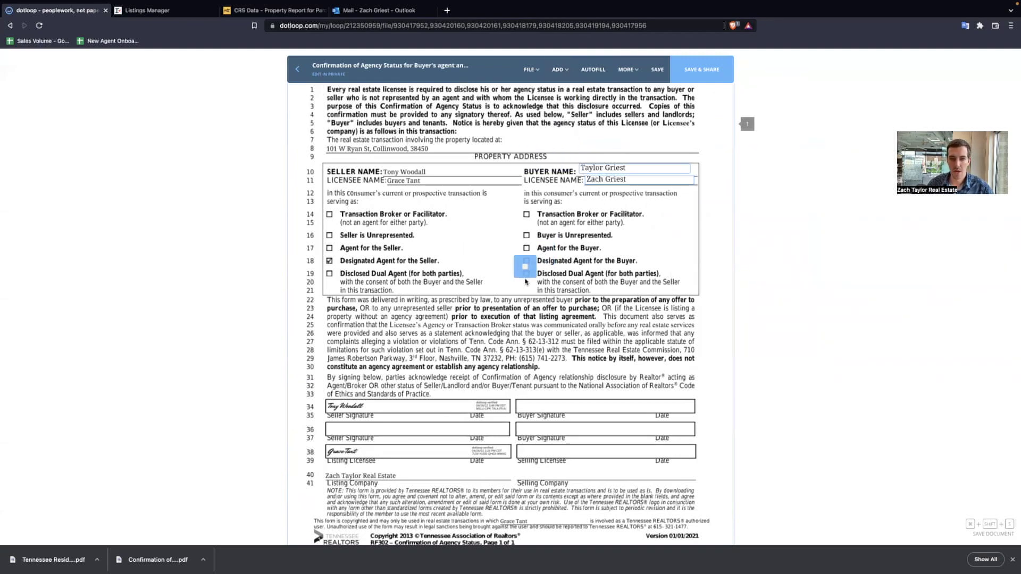
left_click(525, 272)
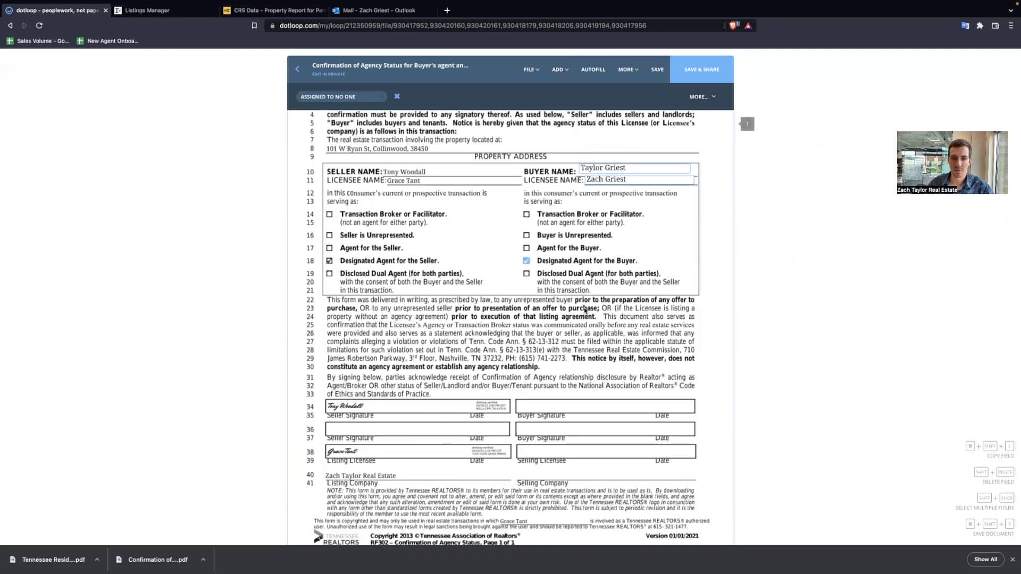
scroll(585, 310, "down", 2)
- Add a Buyer Signature field assigned to the buyer, discarding a mistaken immediate signature
left_click(557, 72)
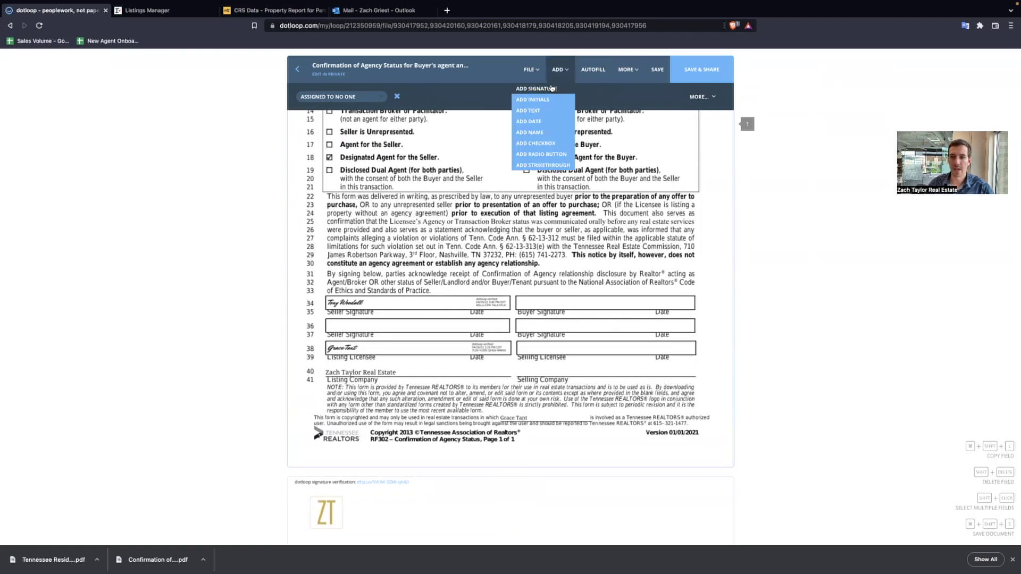
left_click(552, 88)
left_click(526, 298)
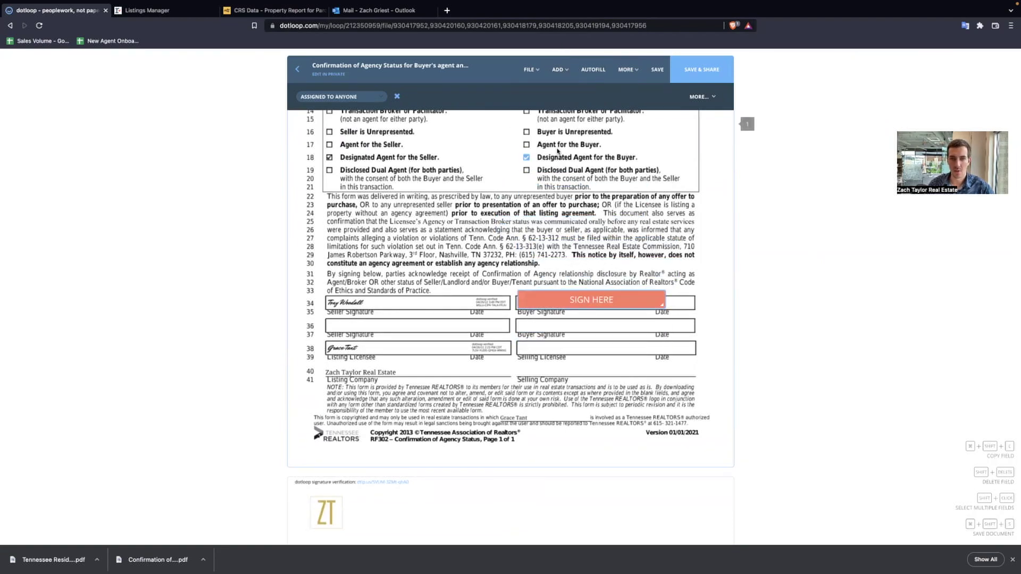
left_click(587, 296)
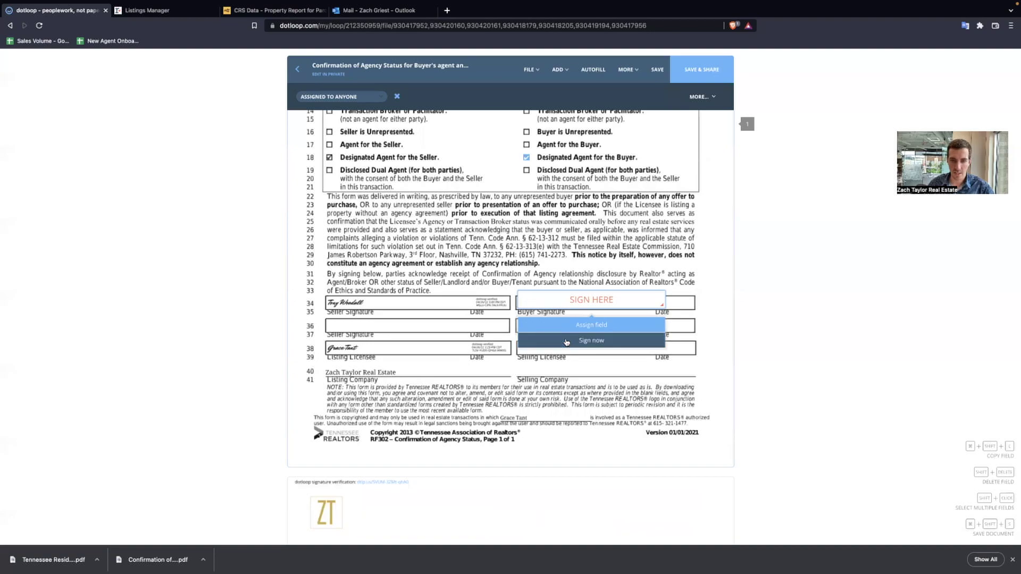
left_click(566, 341)
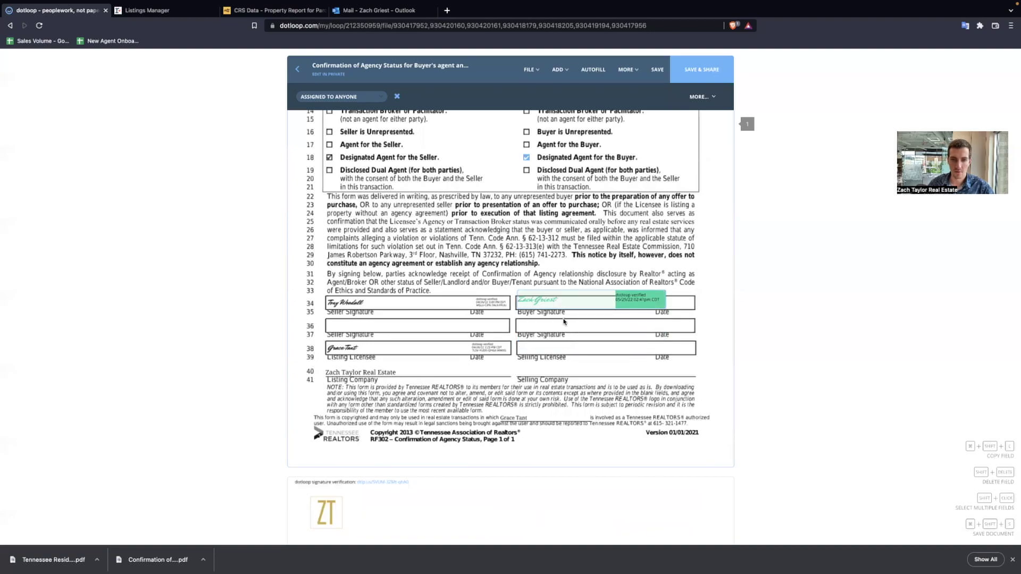
left_click(397, 97)
left_click(559, 69)
left_click(551, 88)
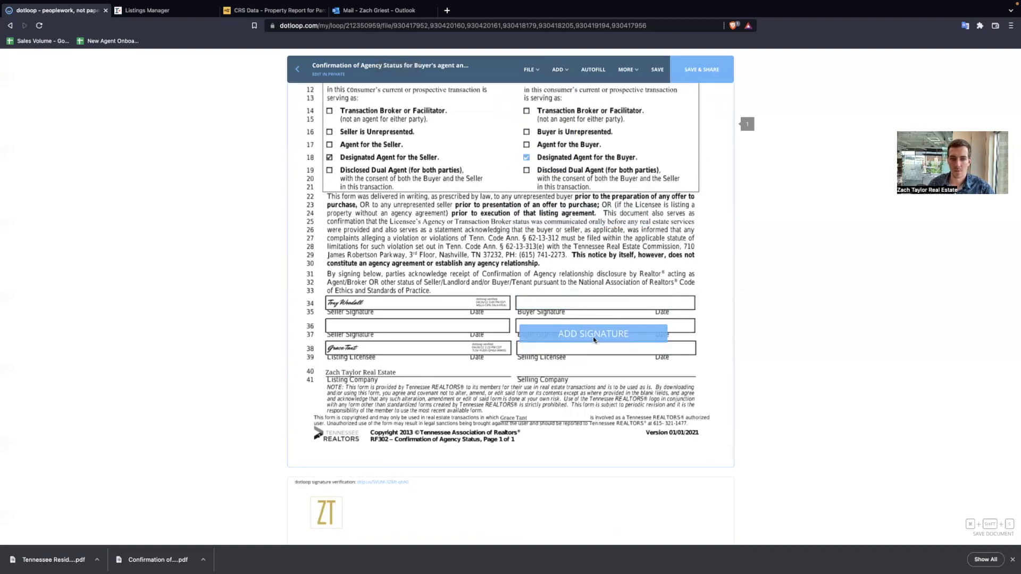
left_click(590, 308)
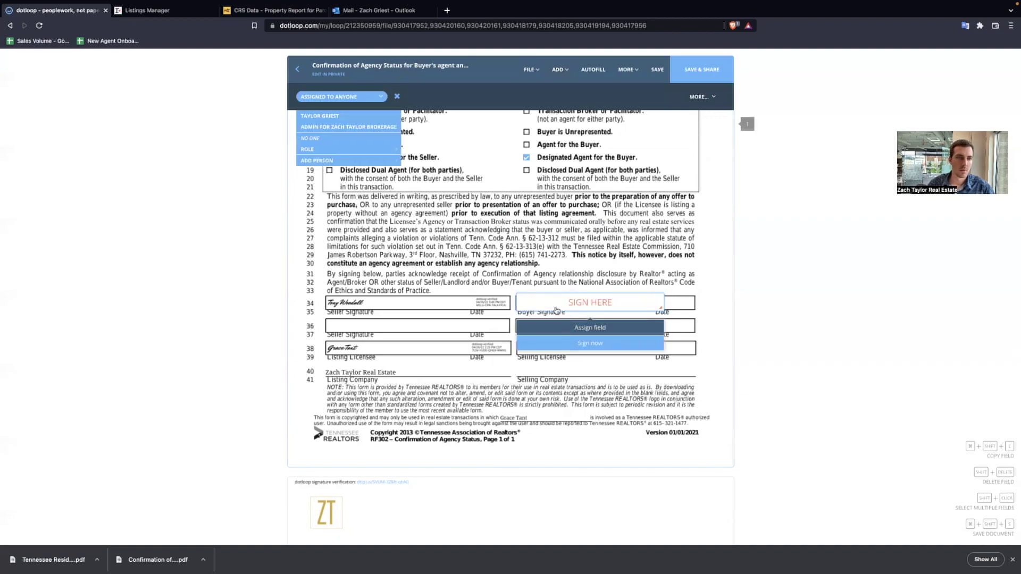
left_click(319, 116)
- Add a Selling Licensee signature field and a Selling Company text field with the brokerage name
left_click(594, 349)
left_click(559, 69)
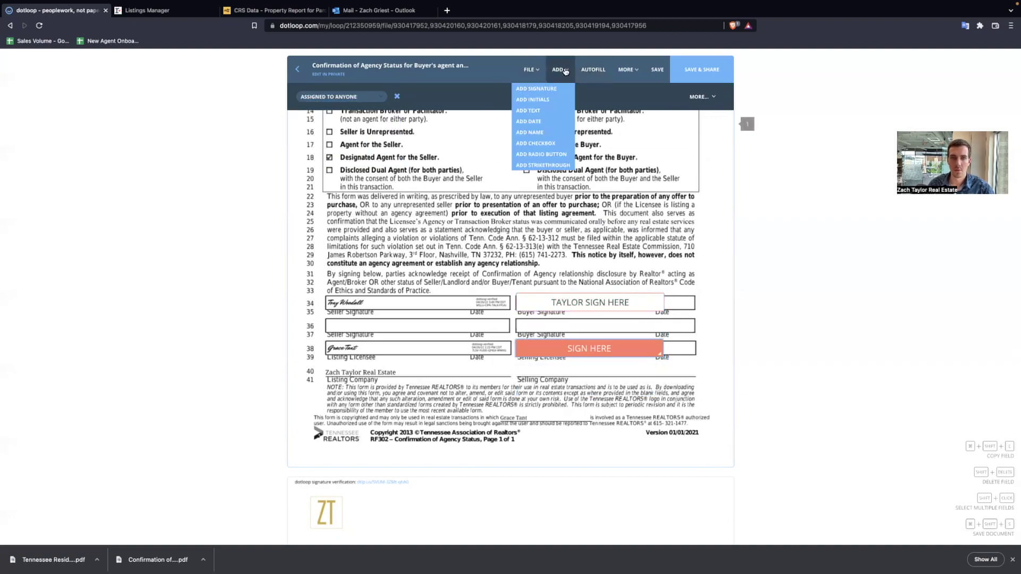
left_click(550, 115)
left_click(542, 374)
left_click_drag(560, 368, 672, 370)
type("Zach Taylor R")
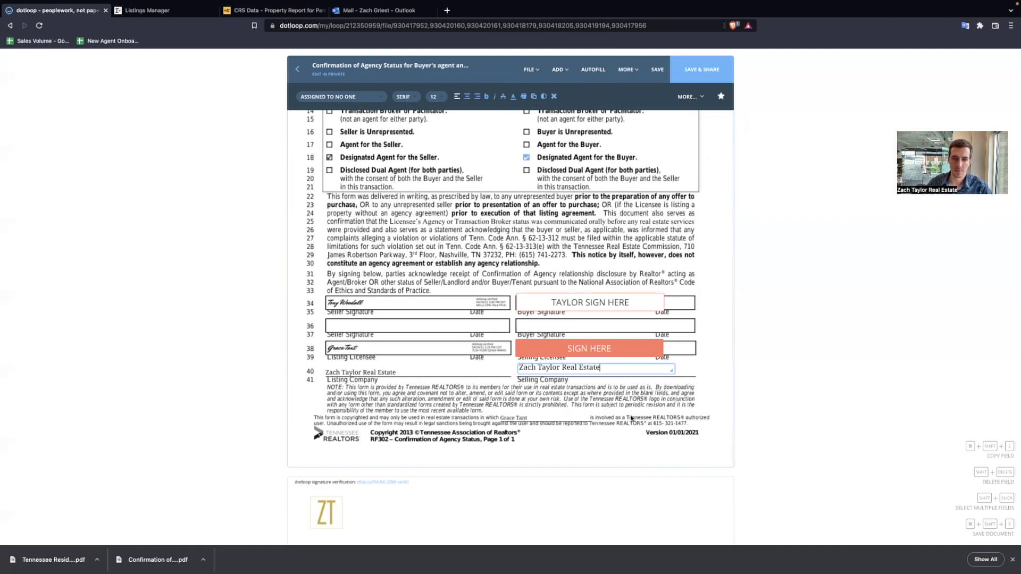
type("eal Estate")
left_click(589, 348)
- Assign the Exemption's buyer signature field to the buyer
scroll(490, 403, "down", 1)
scroll(490, 402, "down", 5)
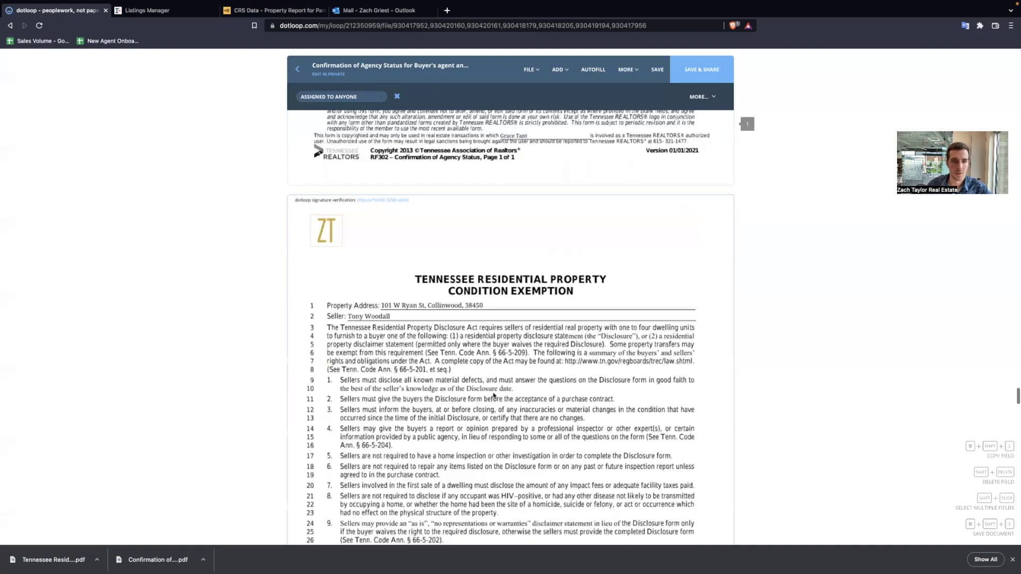
scroll(494, 395, "down", 5)
scroll(493, 396, "down", 13)
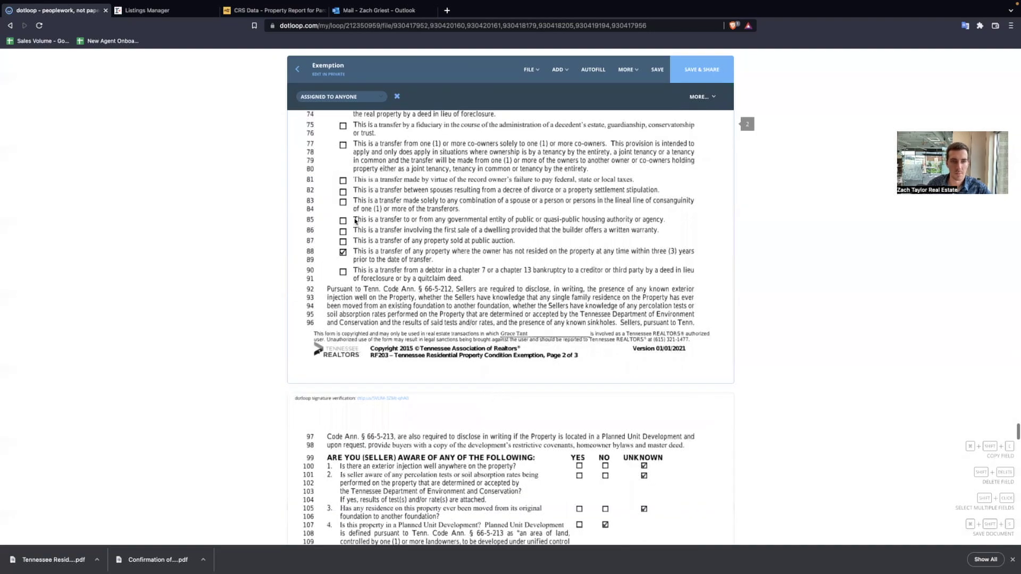
scroll(356, 203, "down", 1)
scroll(465, 305, "down", 5)
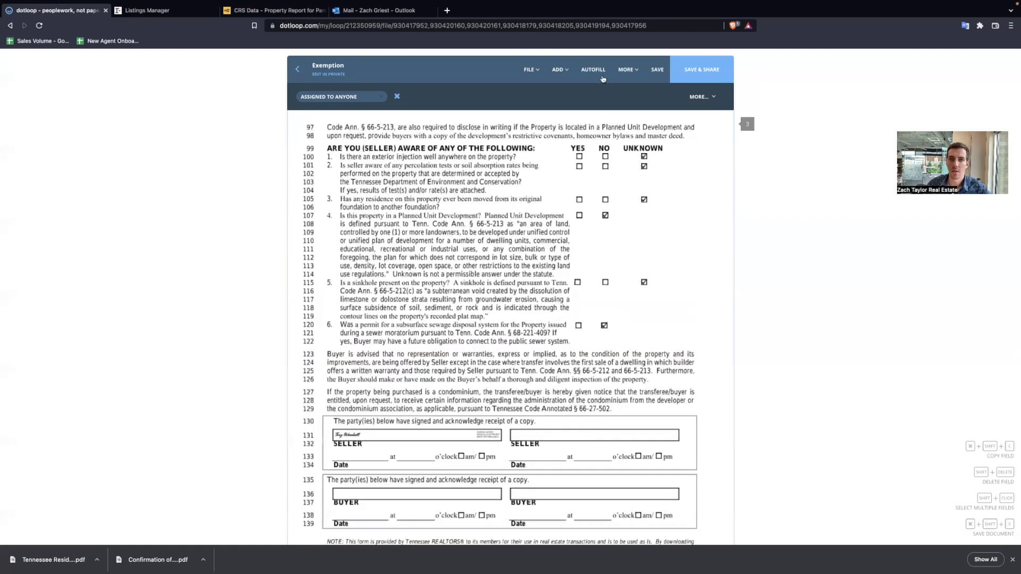
scroll(603, 79, "down", 3)
left_click(389, 314)
left_click(389, 337)
left_click(341, 116)
- Add a signature field on the Signed MLS Sheet and assign it to the buyer
scroll(452, 297, "down", 3)
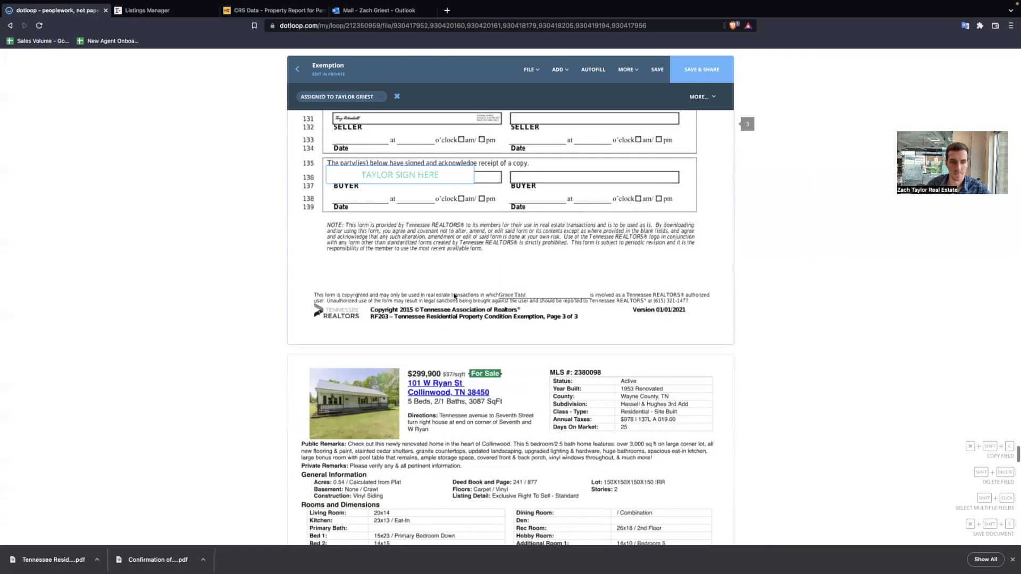
scroll(455, 296, "down", 5)
scroll(567, 75, "down", 1)
left_click(559, 70)
left_click(558, 88)
scroll(500, 325, "down", 3)
left_click(498, 380)
left_click(497, 407)
left_click(319, 116)
- Save the document changes, return to the Documents list and tick the Purchase and Sale Agreement
scroll(462, 249, "up", 4)
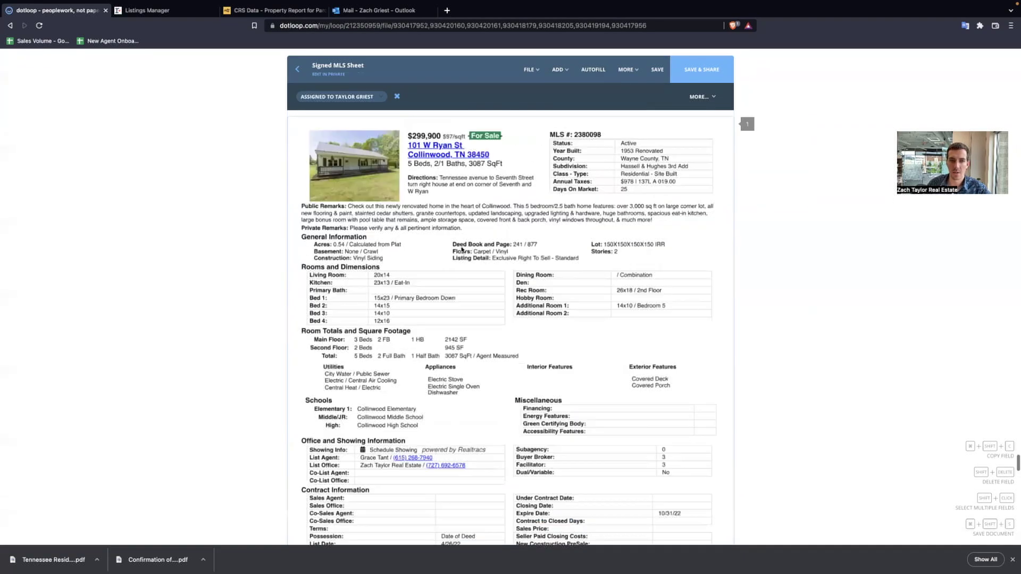
scroll(496, 280, "up", 1)
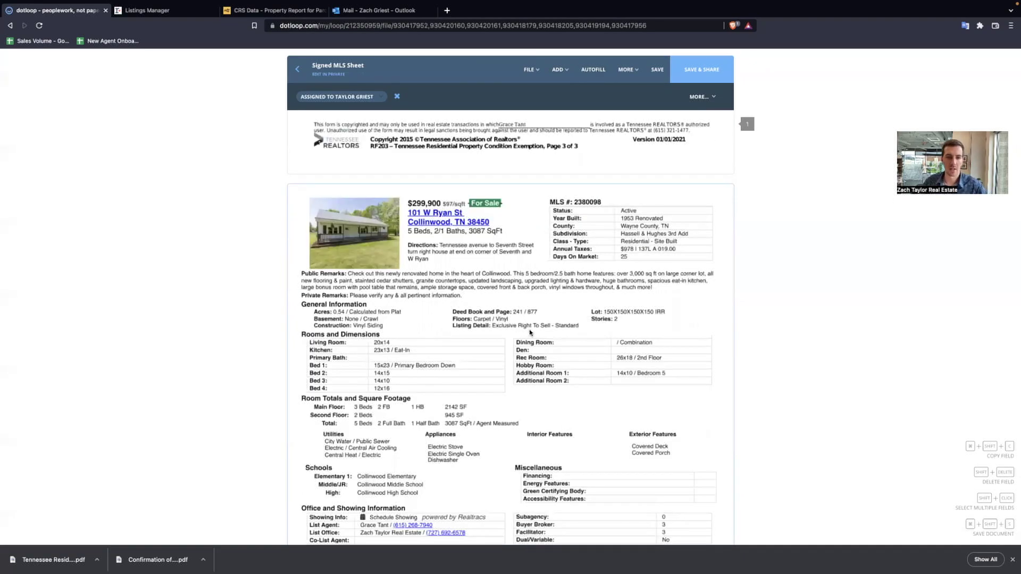
scroll(530, 332, "down", 20)
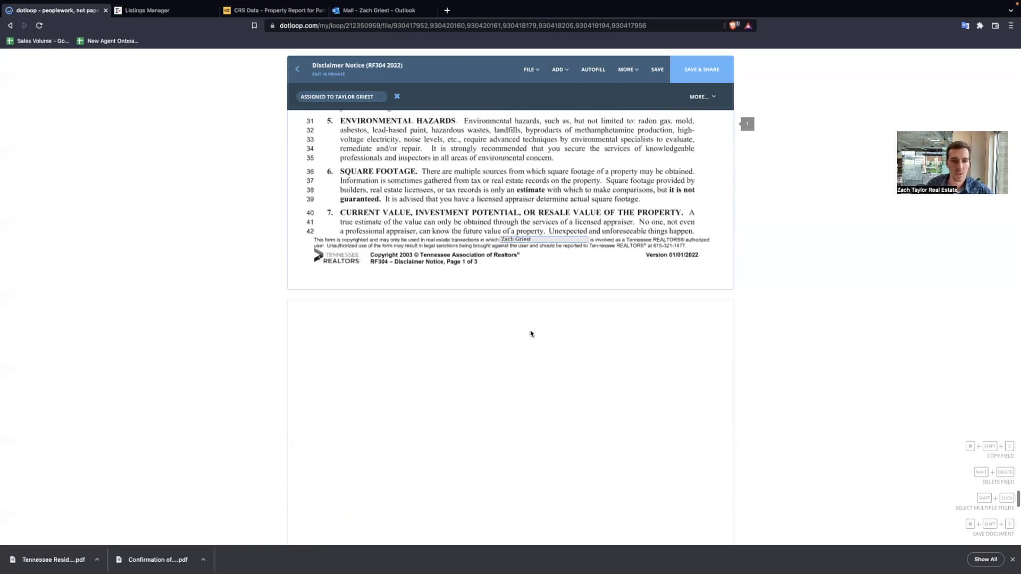
scroll(530, 334, "down", 5)
scroll(438, 336, "down", 8)
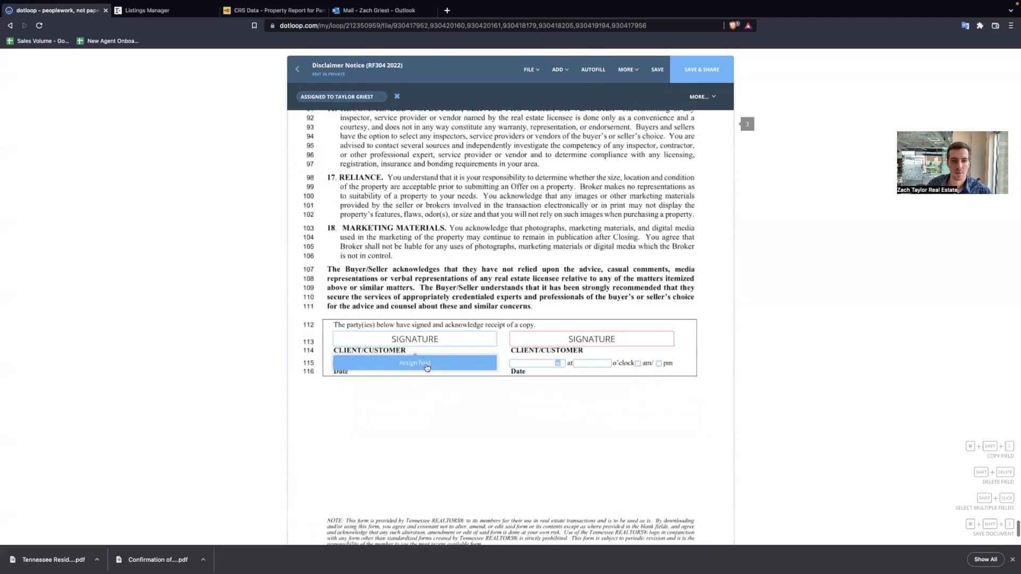
scroll(497, 287, "down", 1)
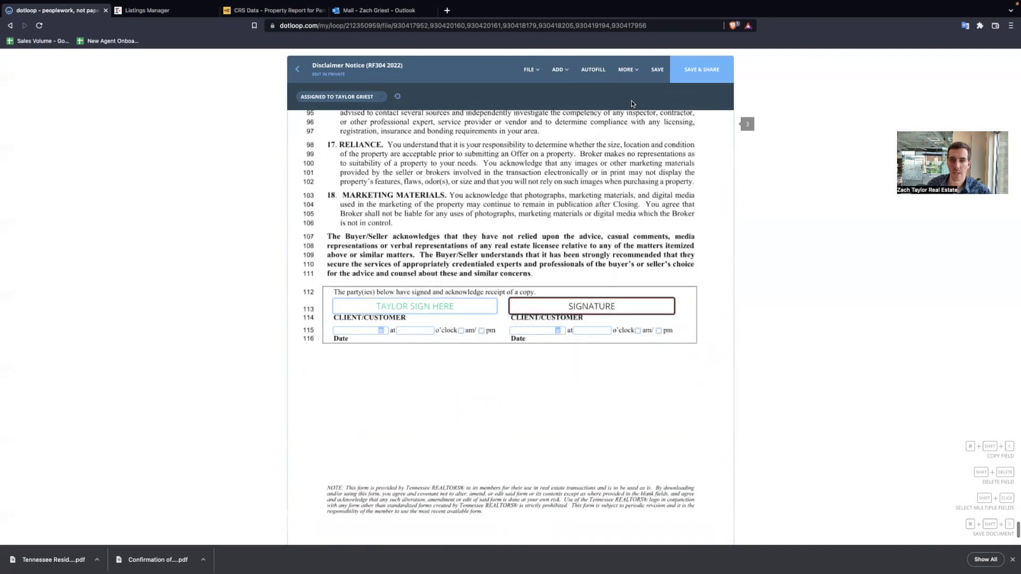
scroll(499, 287, "down", 3)
left_click(651, 75)
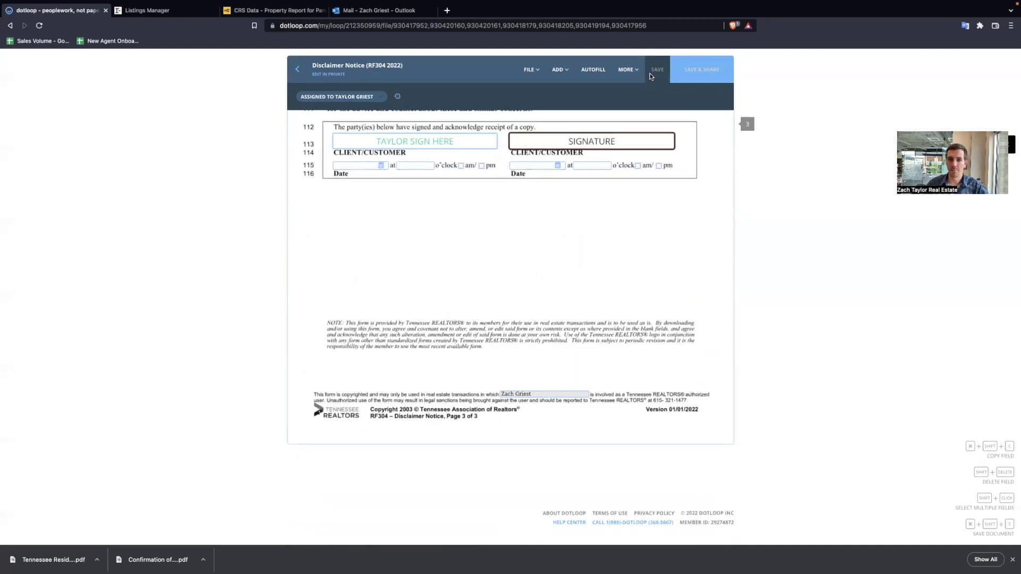
left_click(301, 77)
scroll(236, 291, "down", 2)
left_click(354, 207)
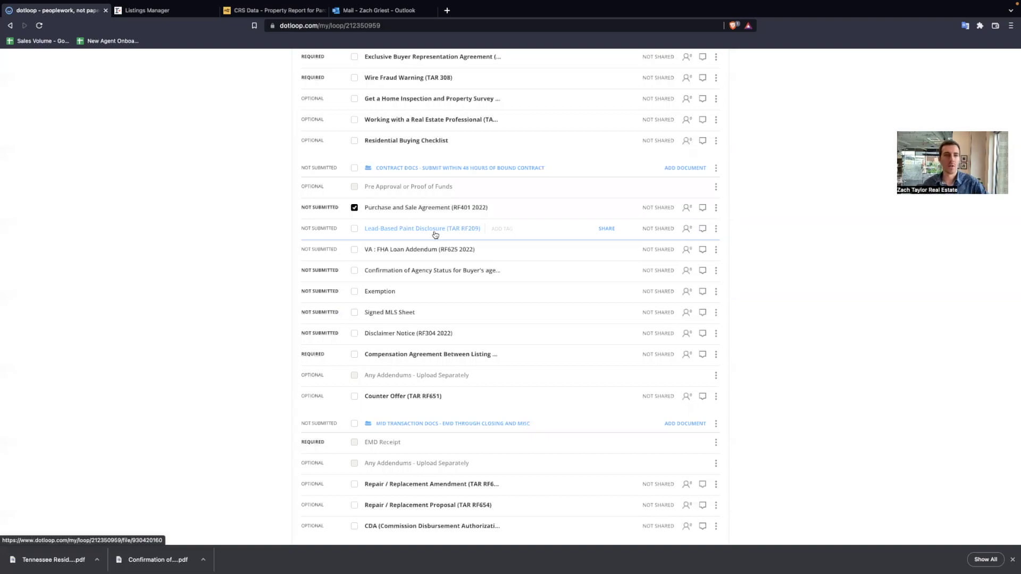
- Tick the VA/FHA addendum, agency confirmation, Signed MLS Sheet and Disclaimer Notice for sharing
left_click(354, 249)
left_click(355, 270)
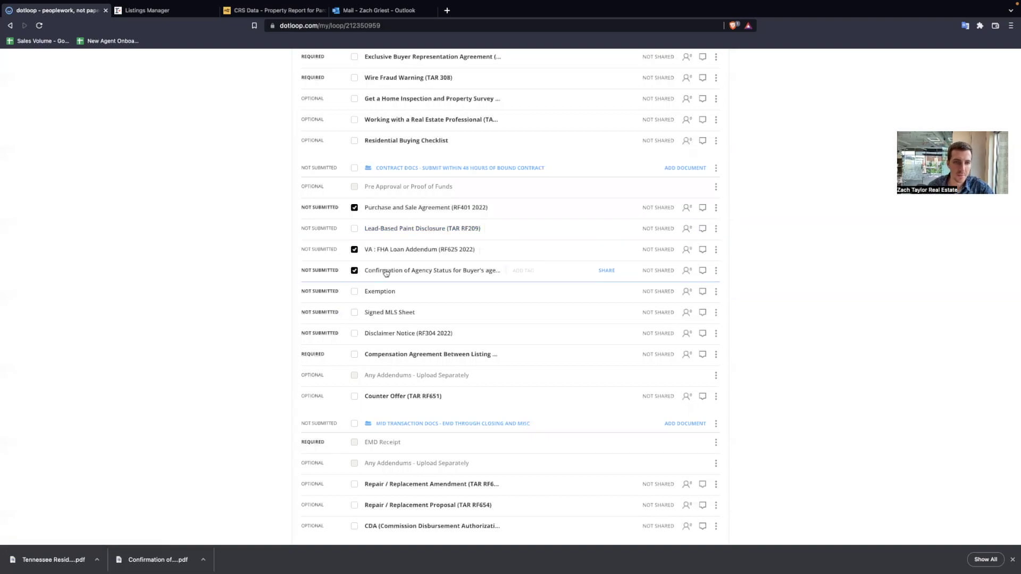
left_click(354, 313)
left_click(354, 333)
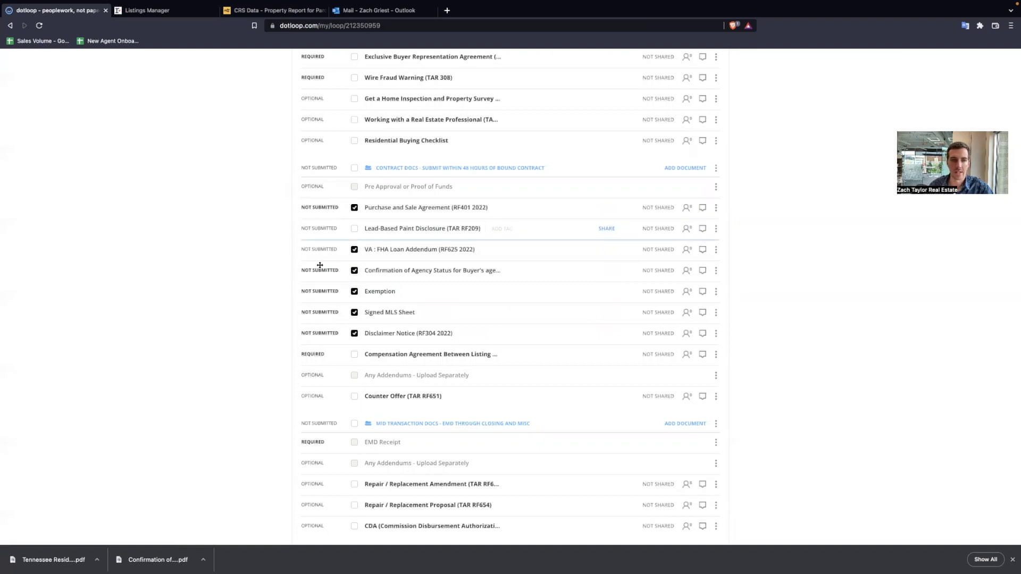
scroll(511, 295, "up", 4)
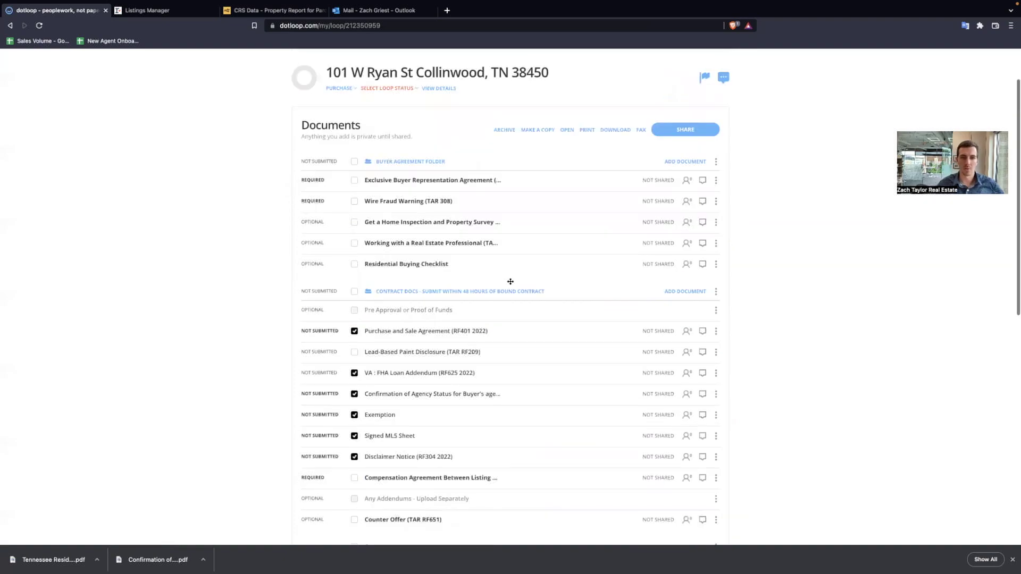
scroll(713, 188, "down", 1)
left_click(697, 190)
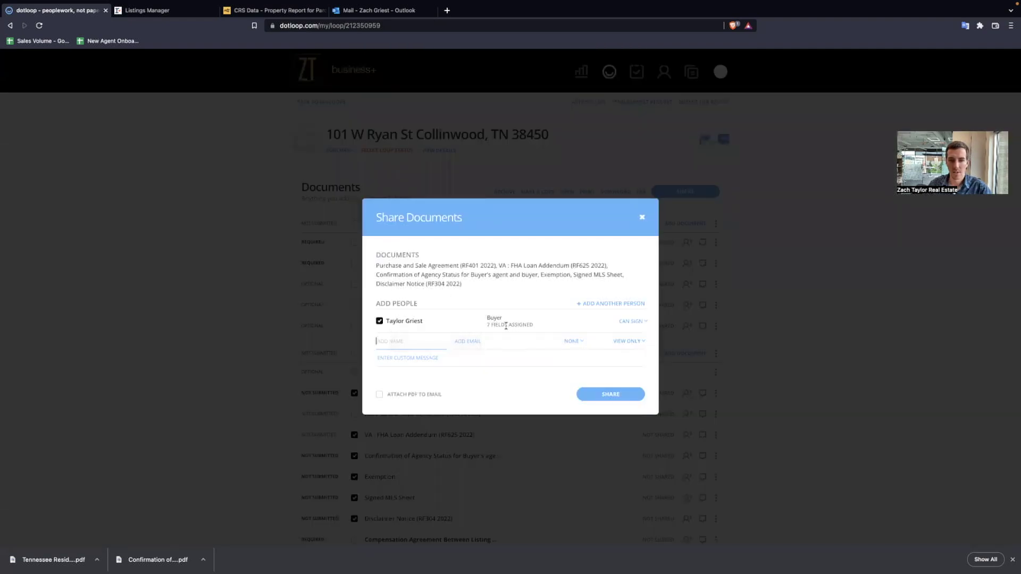
- Share the six documents with the buyer keeping Can Sign permission, then close the confirmation
left_click(626, 323)
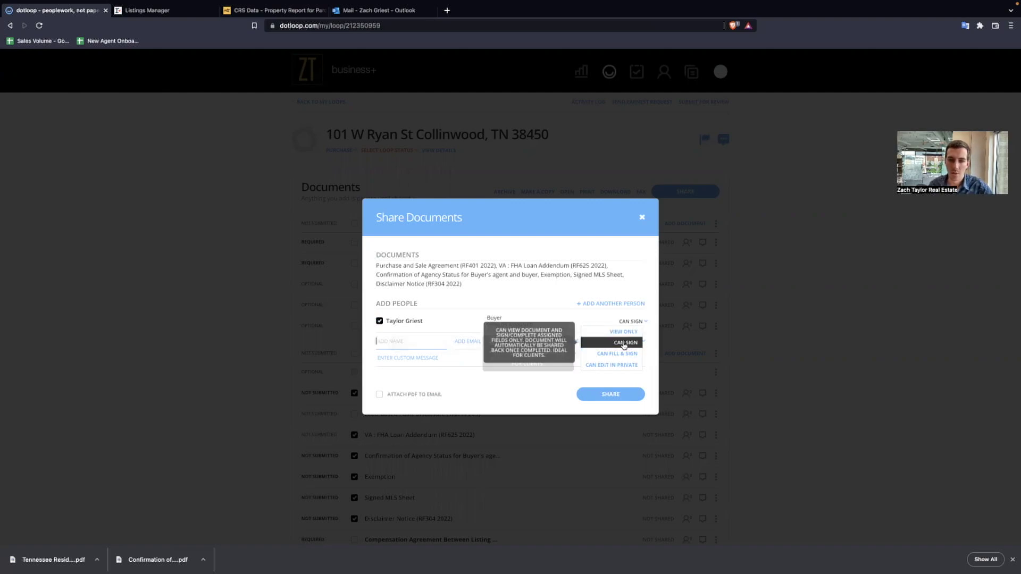
left_click(625, 343)
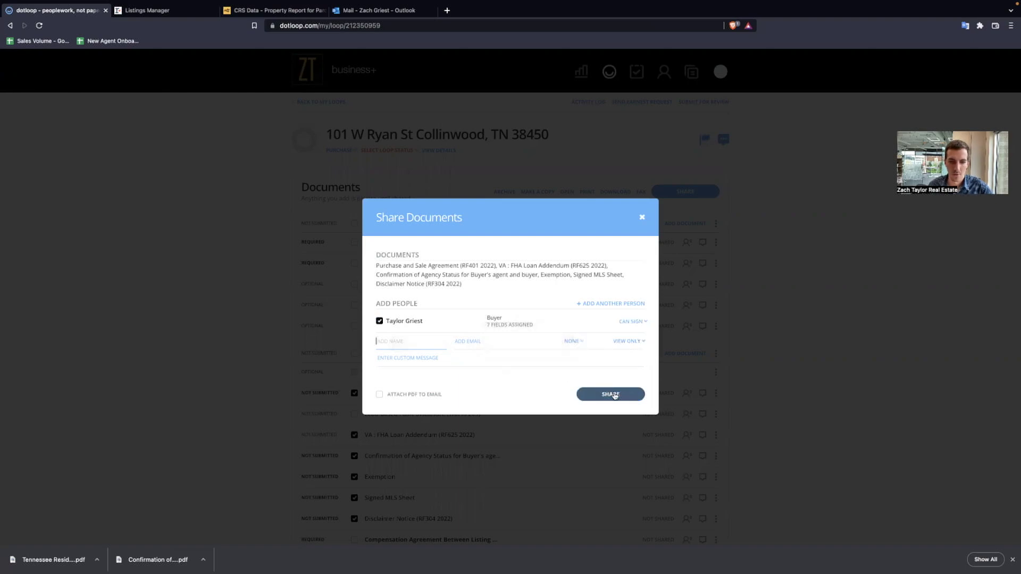
left_click(615, 395)
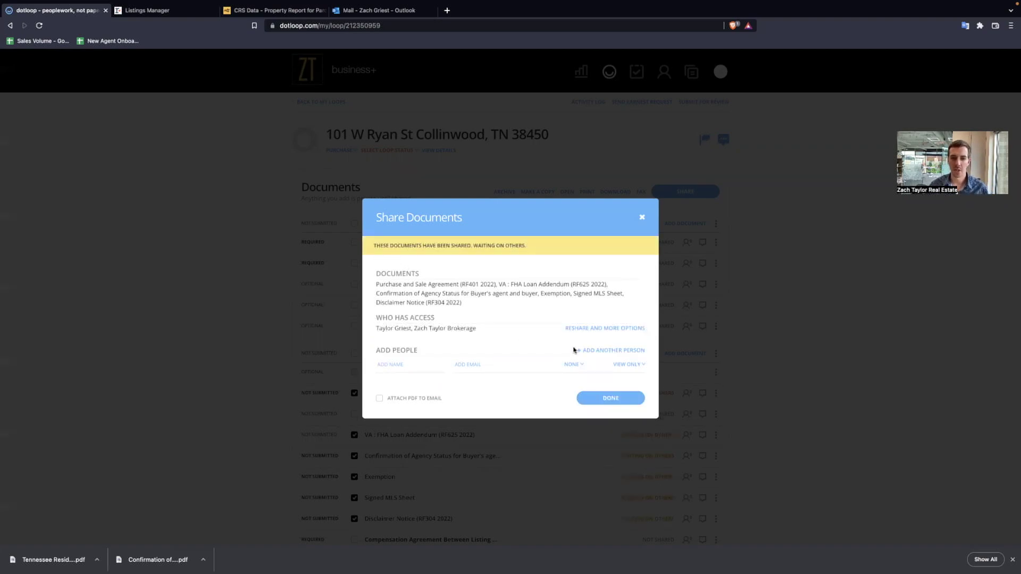
left_click(607, 399)
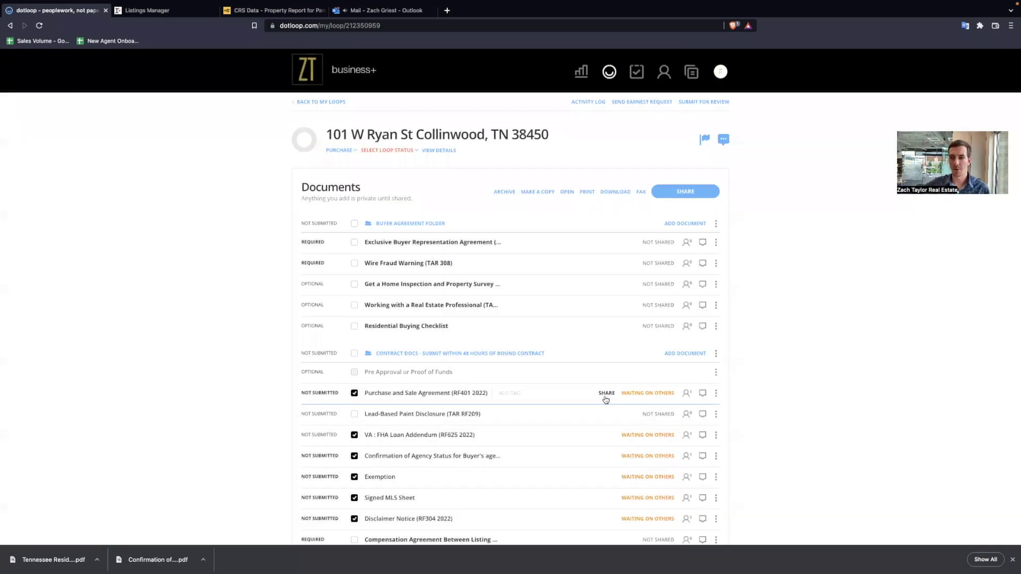
left_click(385, 10)
- Open the dotloop review email, then sign out of dotloop from the profile menu
left_click(176, 129)
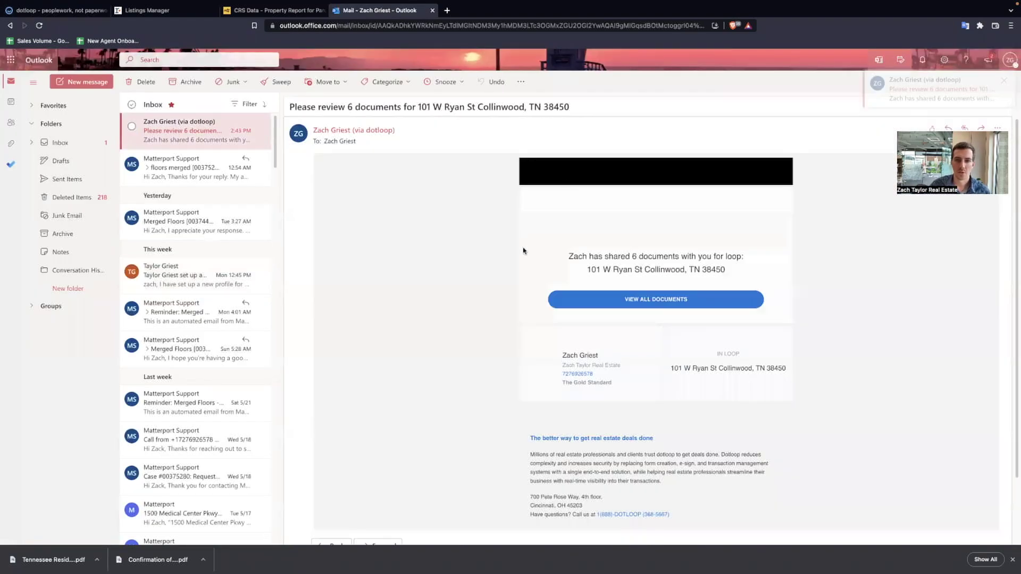
left_click_drag(569, 256, 744, 260)
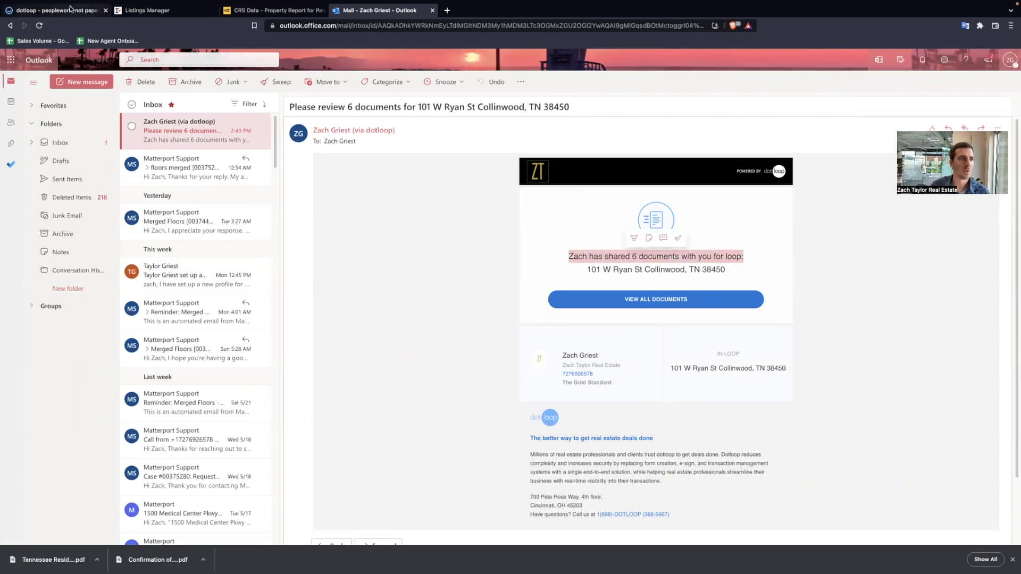
left_click(69, 10)
mouse_move(727, 72)
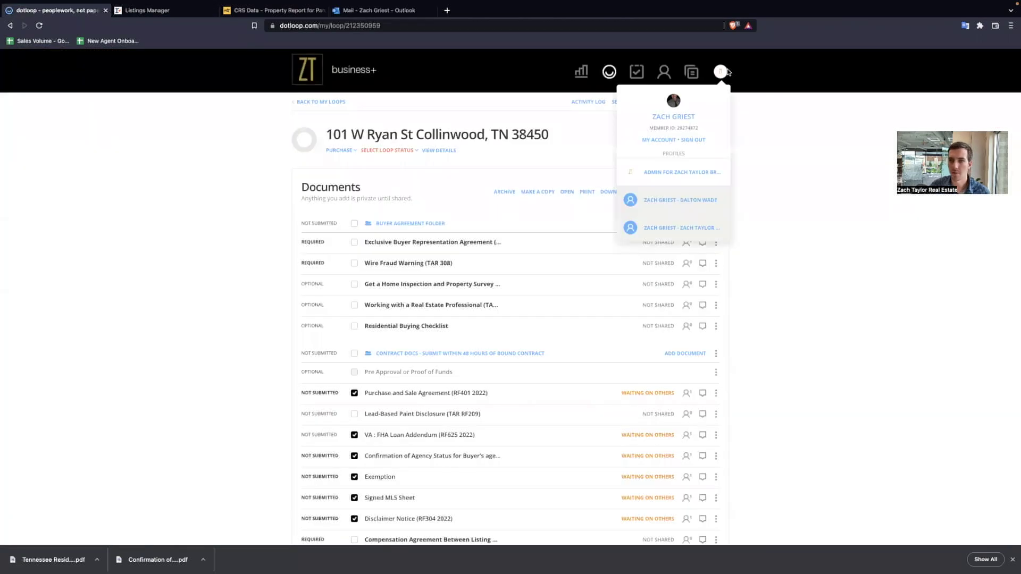
left_click(691, 140)
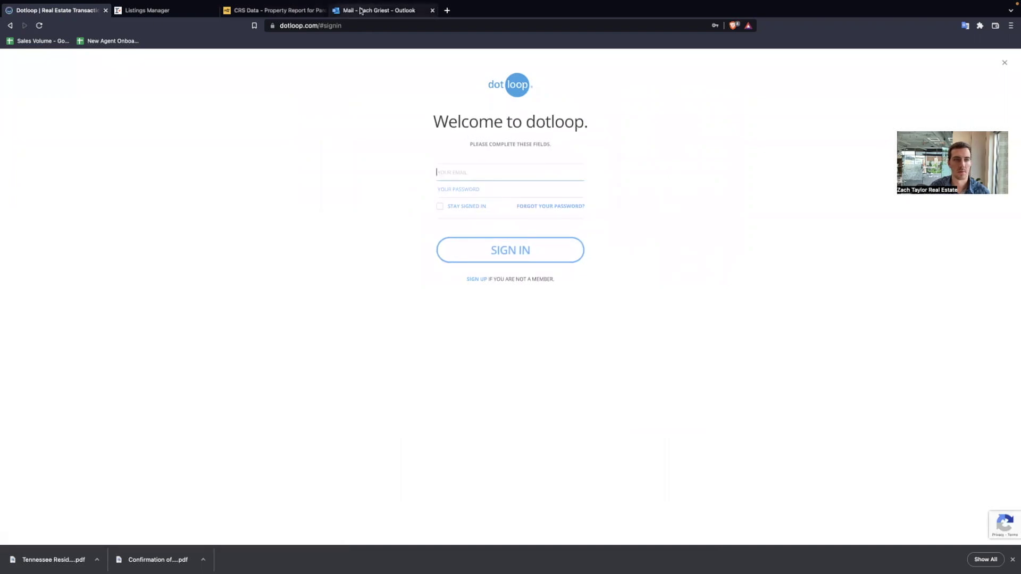
- Open the email's View All Documents link in a private window
left_click(361, 10)
right_click(669, 299)
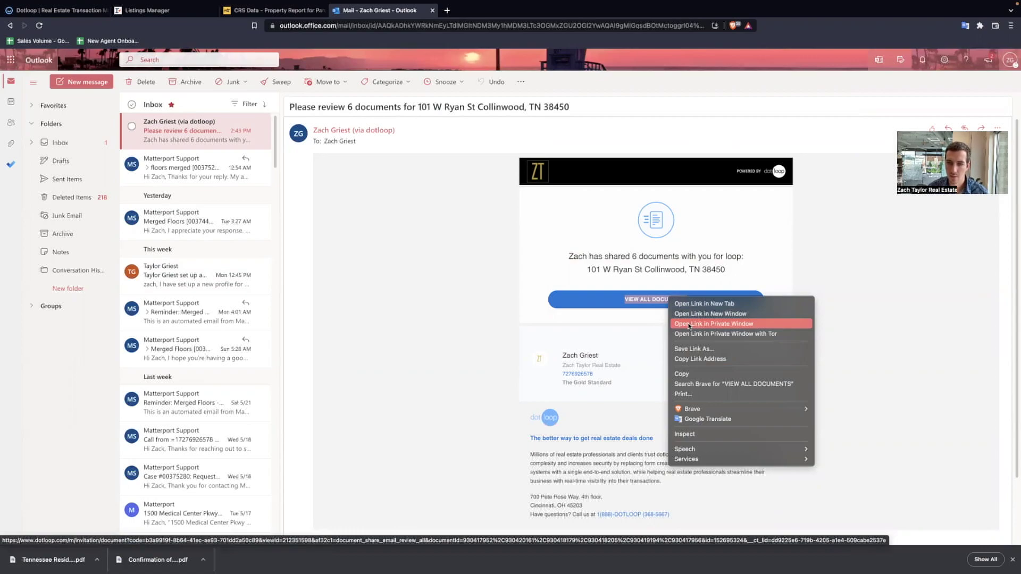
left_click(689, 324)
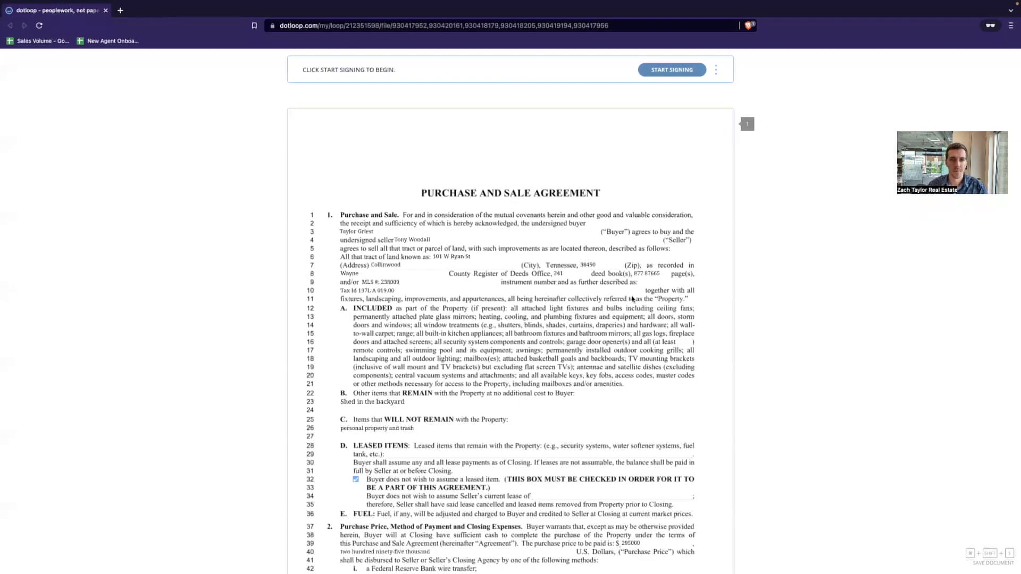
- Start signing as the buyer and adopt initials on the wire fraud warning
left_click(672, 71)
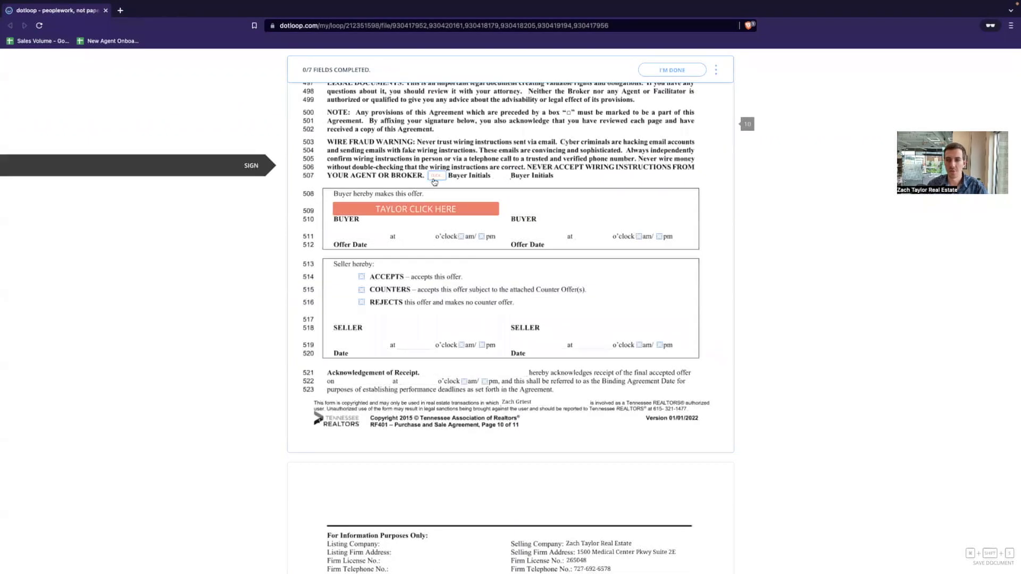
scroll(584, 192, "up", 10)
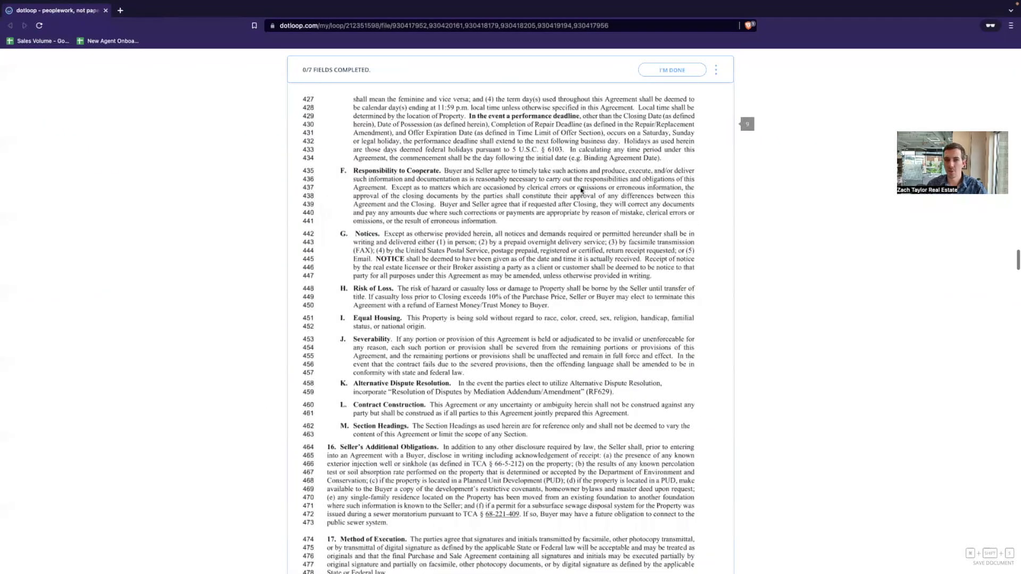
scroll(582, 189, "up", 20)
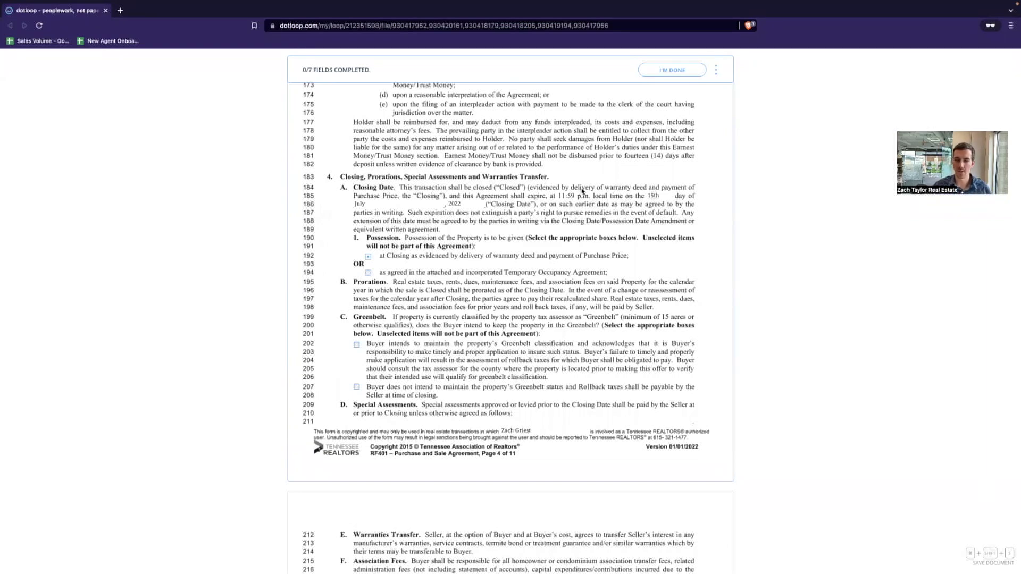
scroll(576, 193, "up", 10)
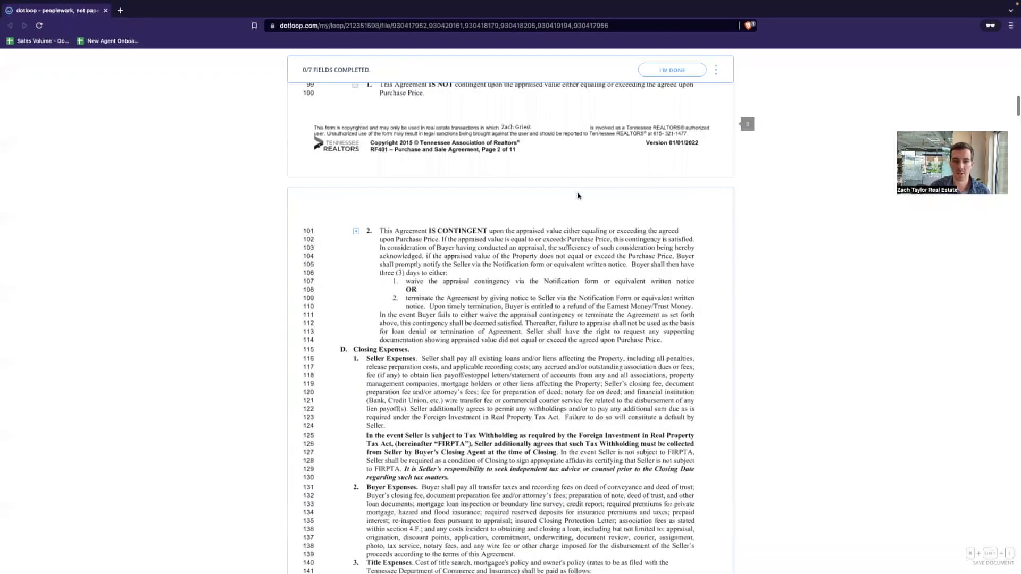
scroll(578, 196, "down", 20)
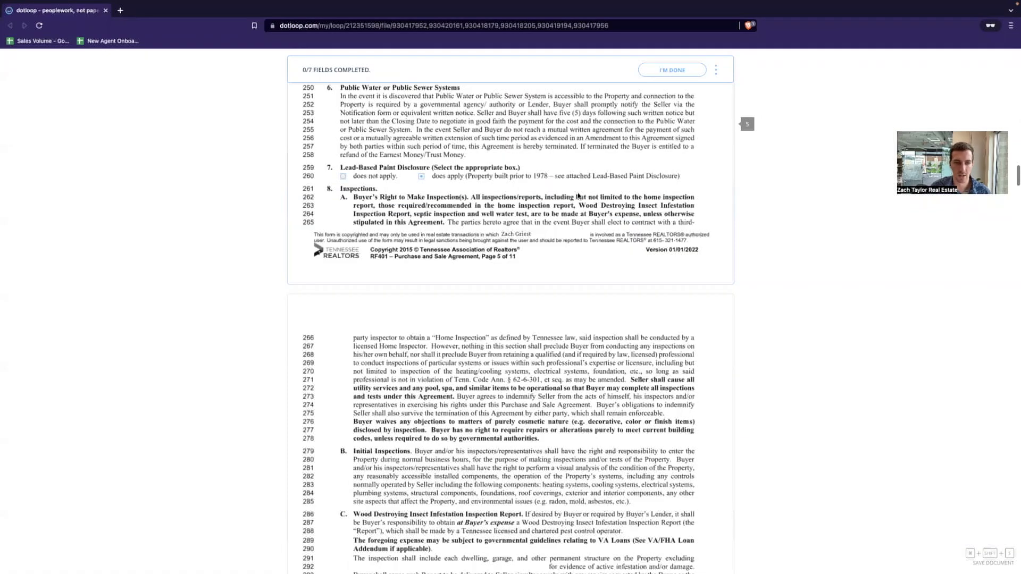
scroll(578, 196, "down", 20)
scroll(479, 181, "down", 4)
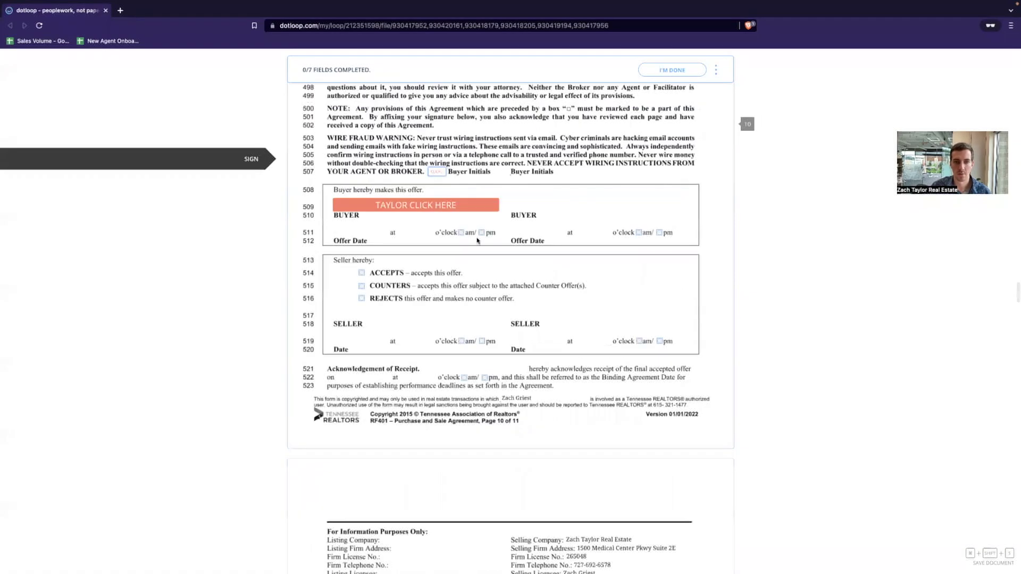
left_click(436, 171)
left_click(576, 396)
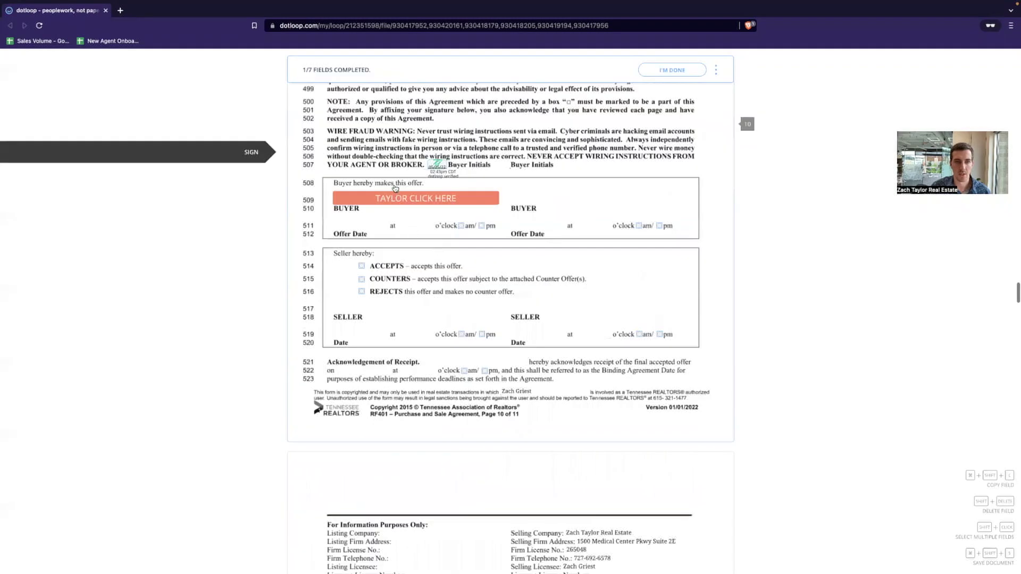
- Sign the buyer fields on the offer, VA addendum, agency confirmation, exemption, MLS sheet and Disclaimer Notice
left_click(395, 190)
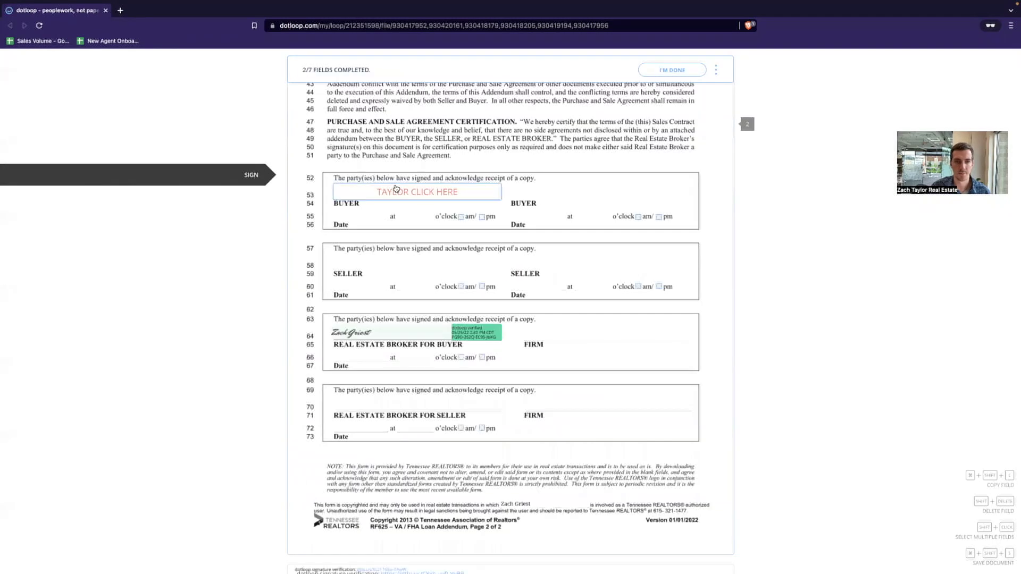
left_click(395, 193)
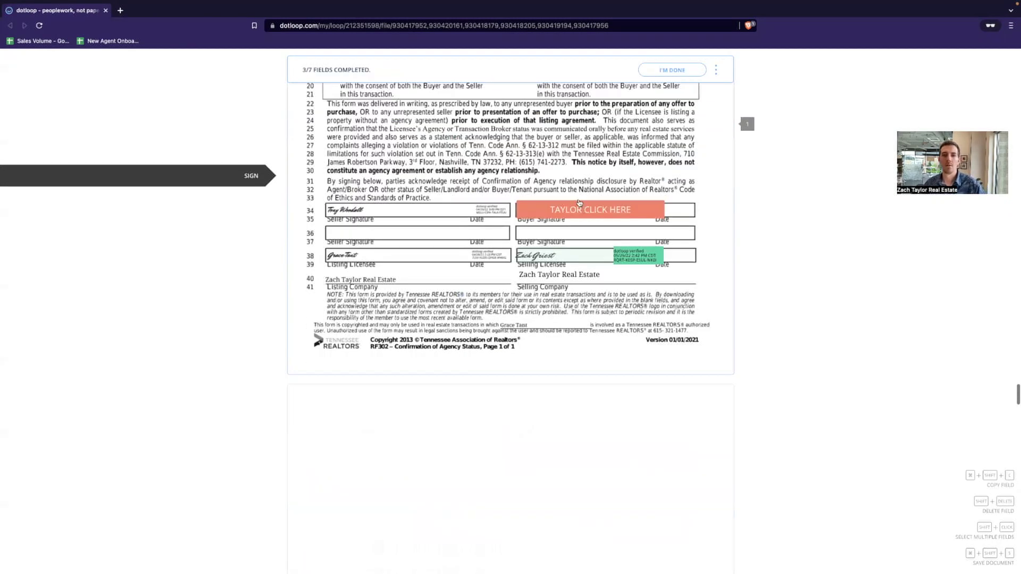
left_click(578, 197)
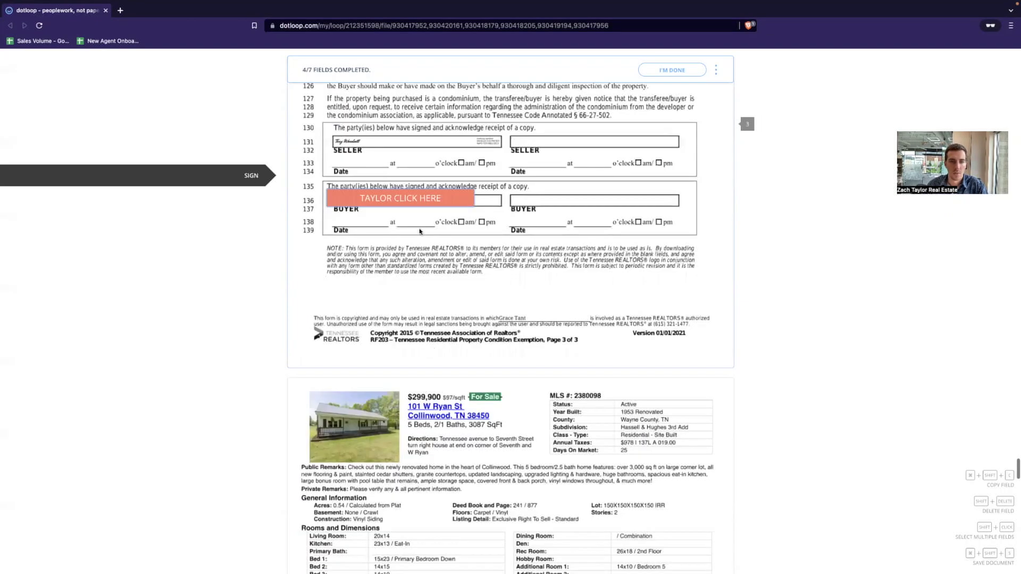
left_click(415, 206)
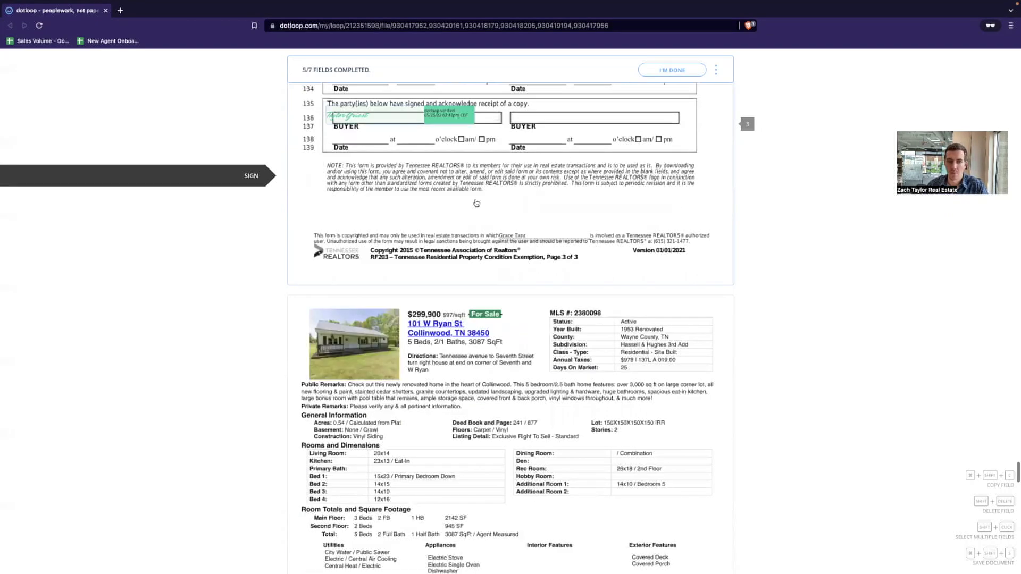
left_click(476, 201)
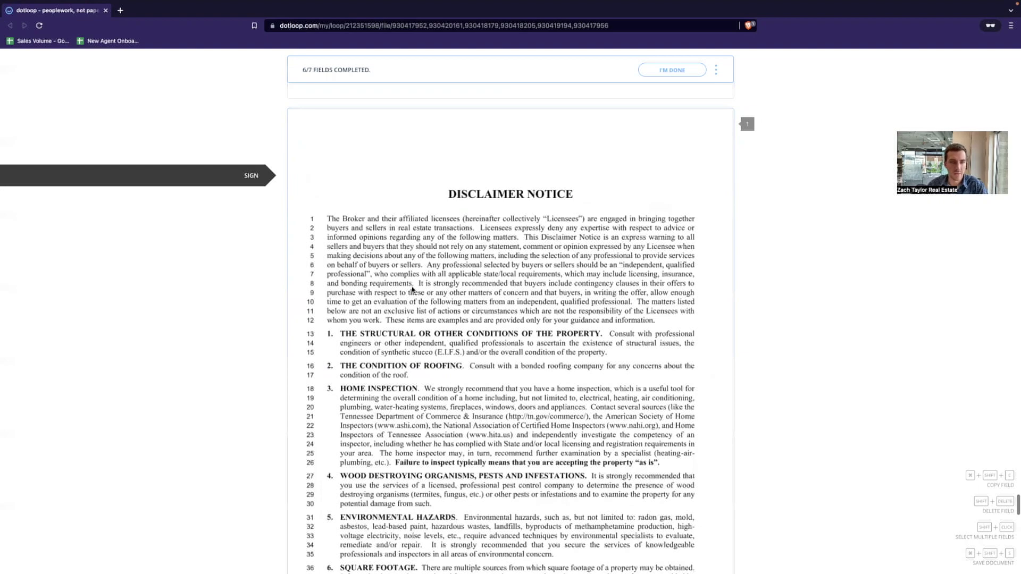
left_click(415, 205)
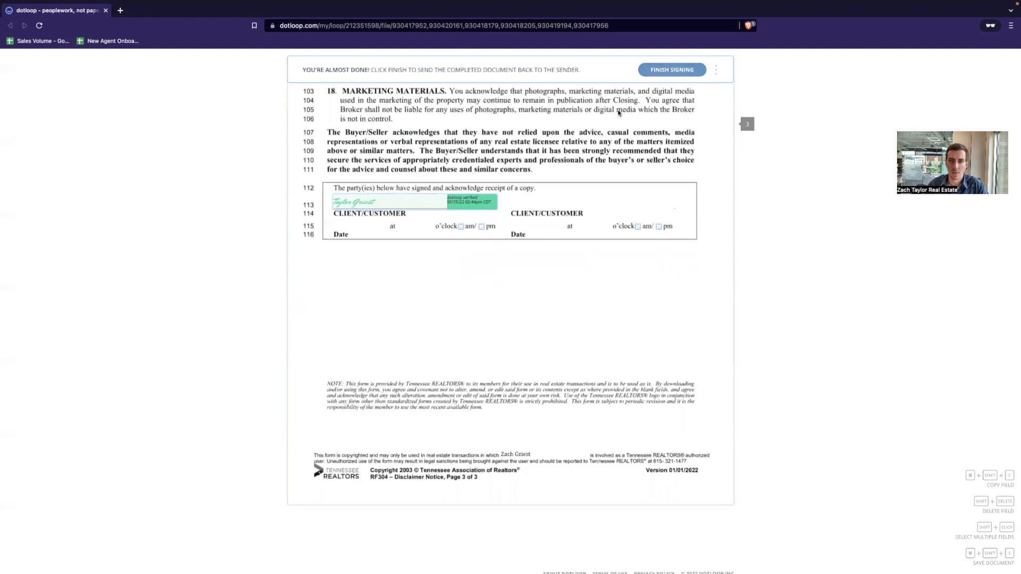
- Finish signing and review the You're Done! invitation to sign in to the loop
left_click(659, 72)
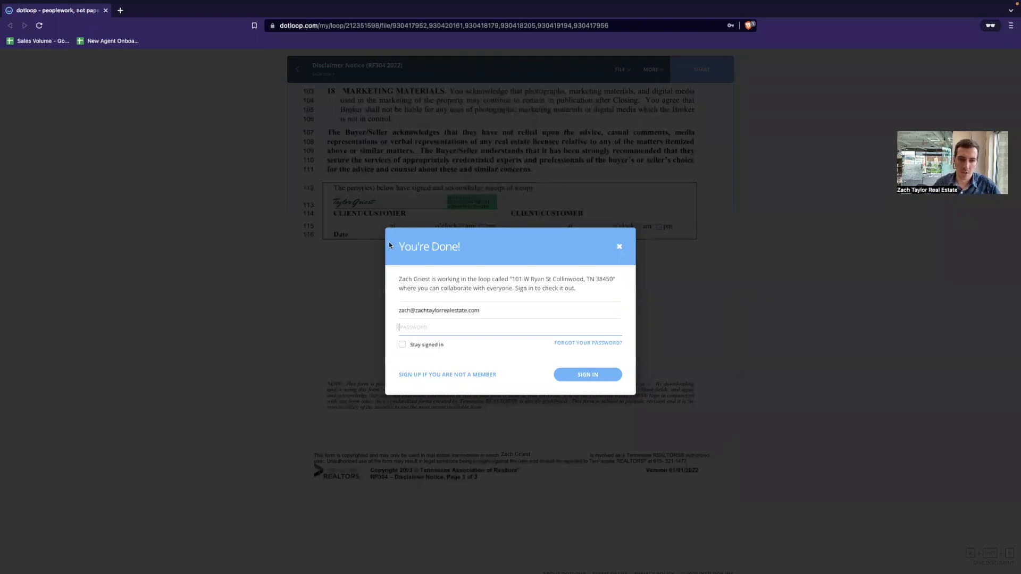
left_click_drag(419, 277, 541, 289)
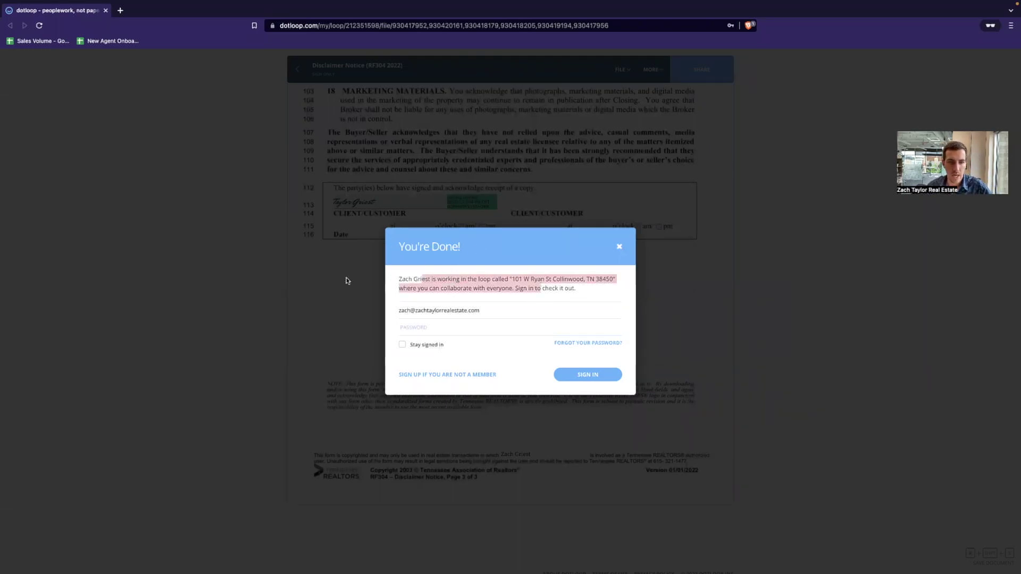
left_click(441, 325)
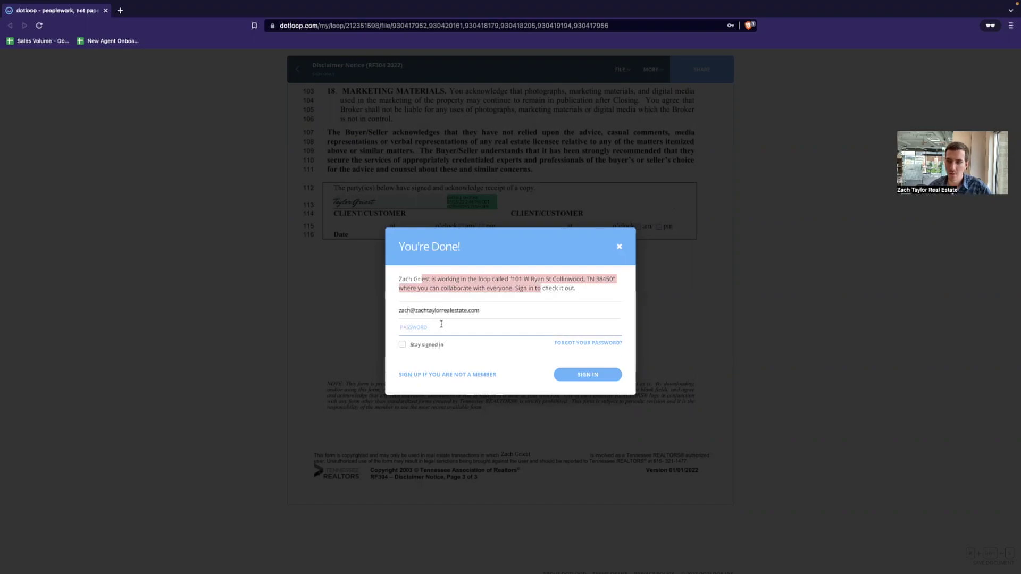
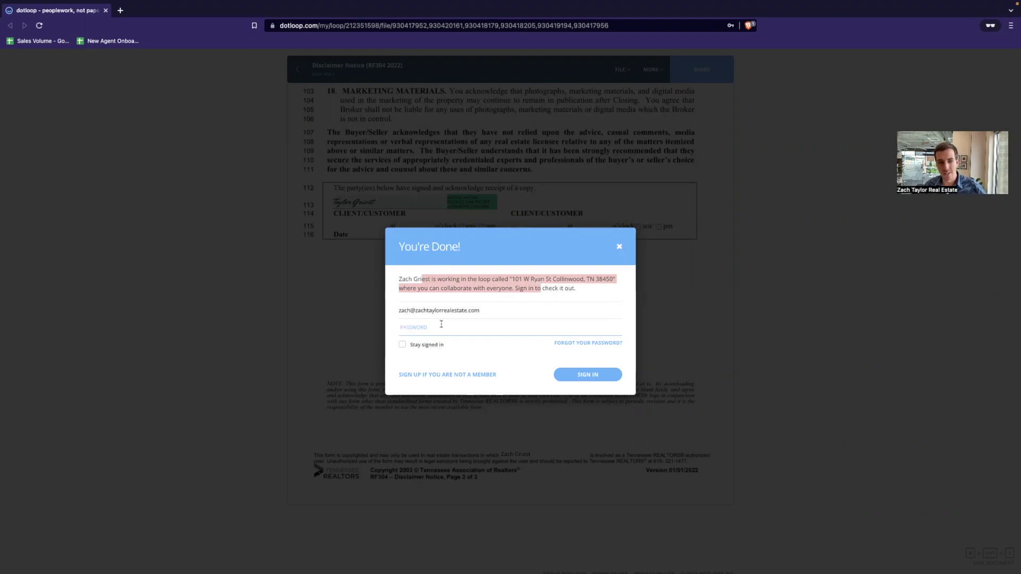
- Dismiss the You're Done! sign-in prompt and close the signed Disclaimer Notice tab
left_click(618, 249)
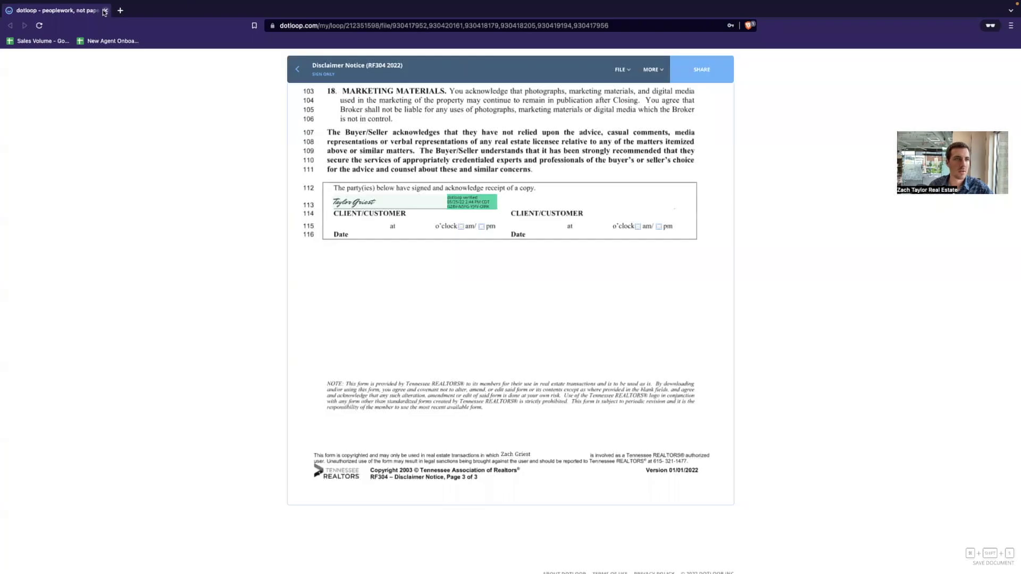
left_click(105, 10)
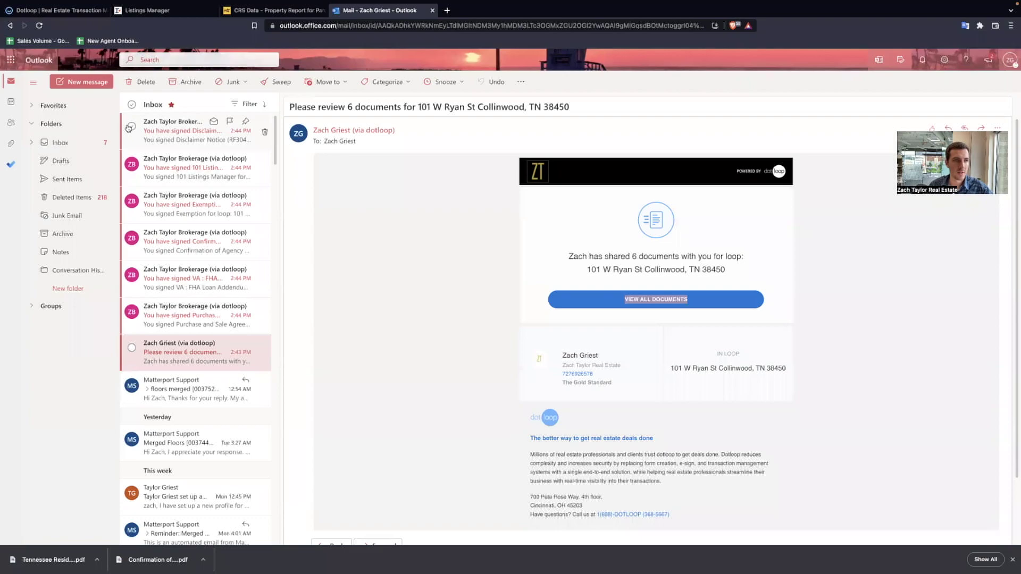
- Sign in to dotloop with the saved login details
left_click(57, 10)
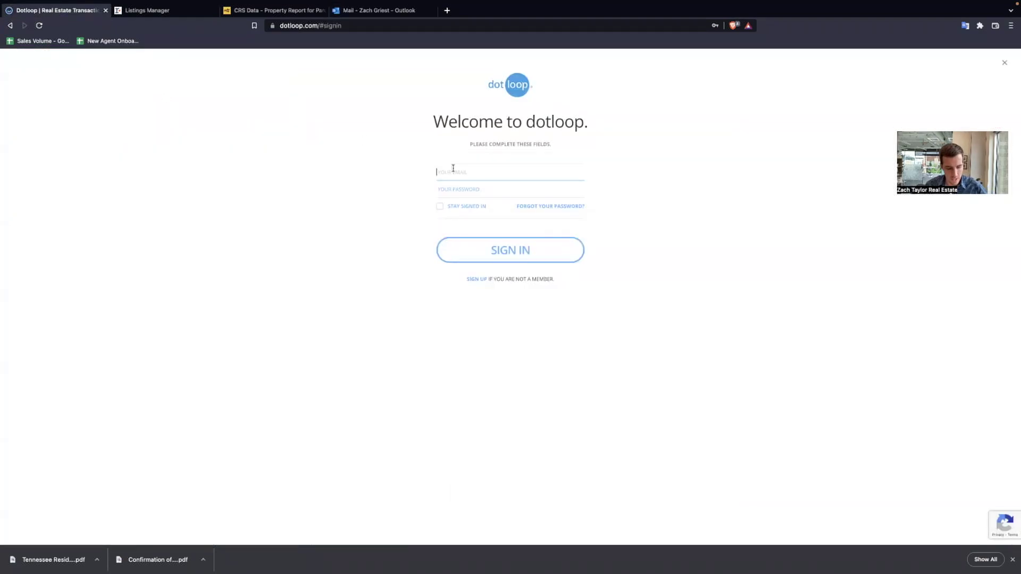
type("zac")
left_click(531, 199)
left_click(538, 244)
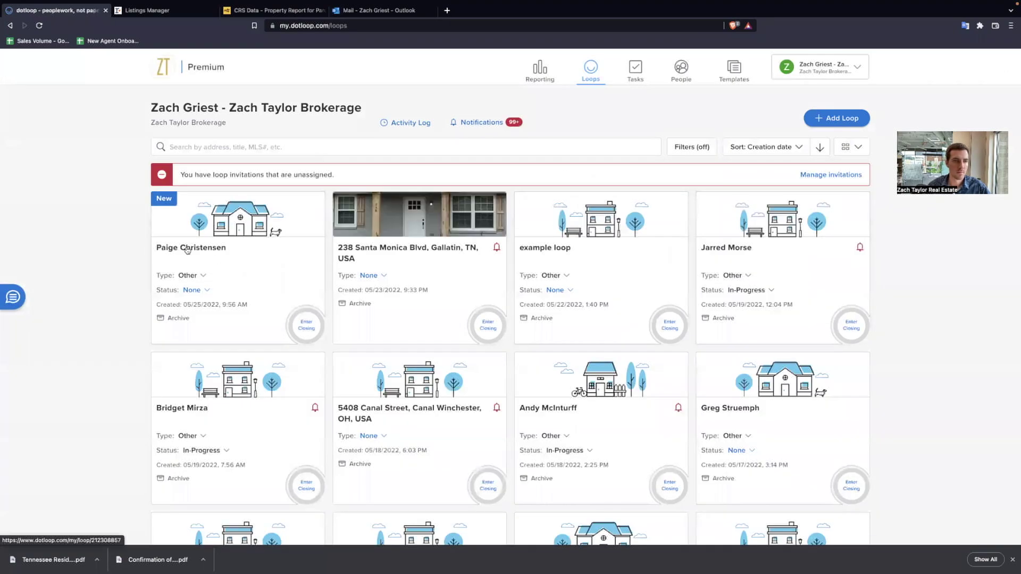
left_click(481, 146)
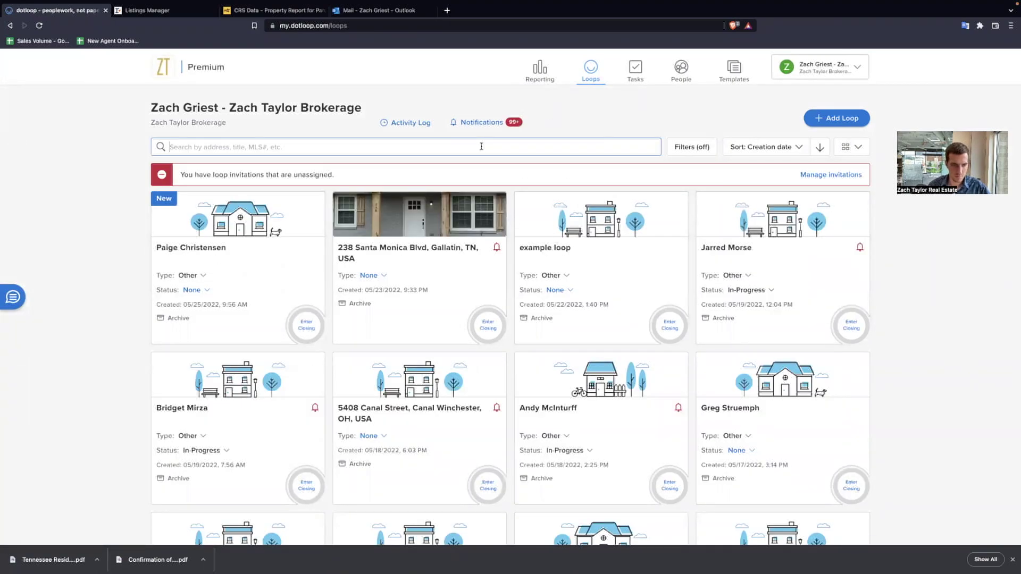
type("101")
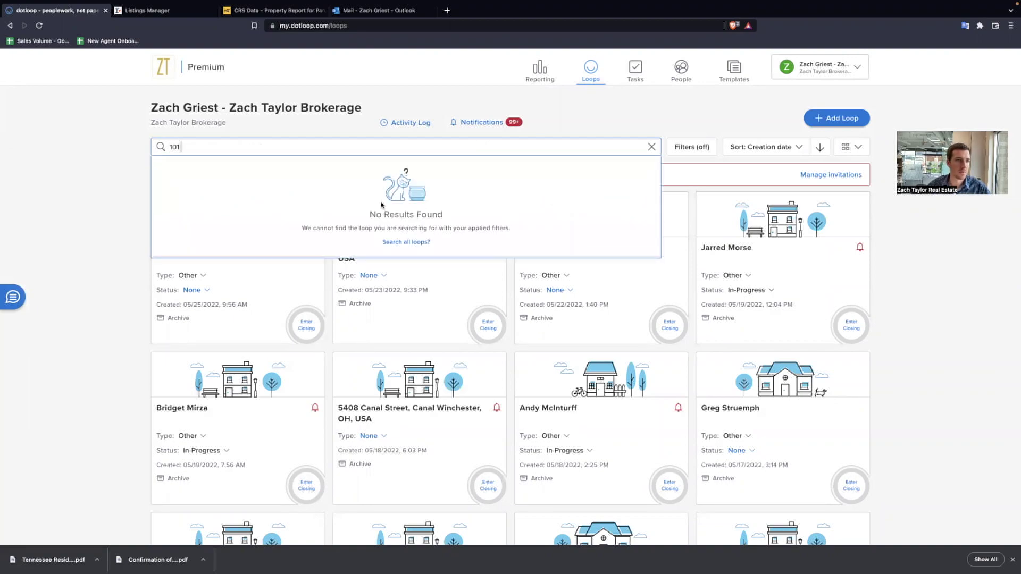
left_click(819, 67)
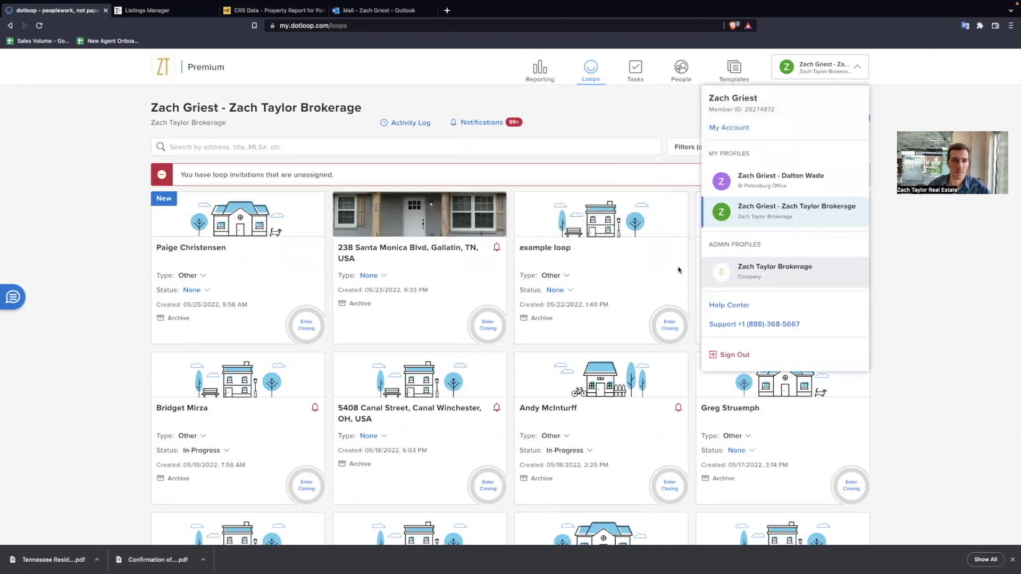
left_click(771, 268)
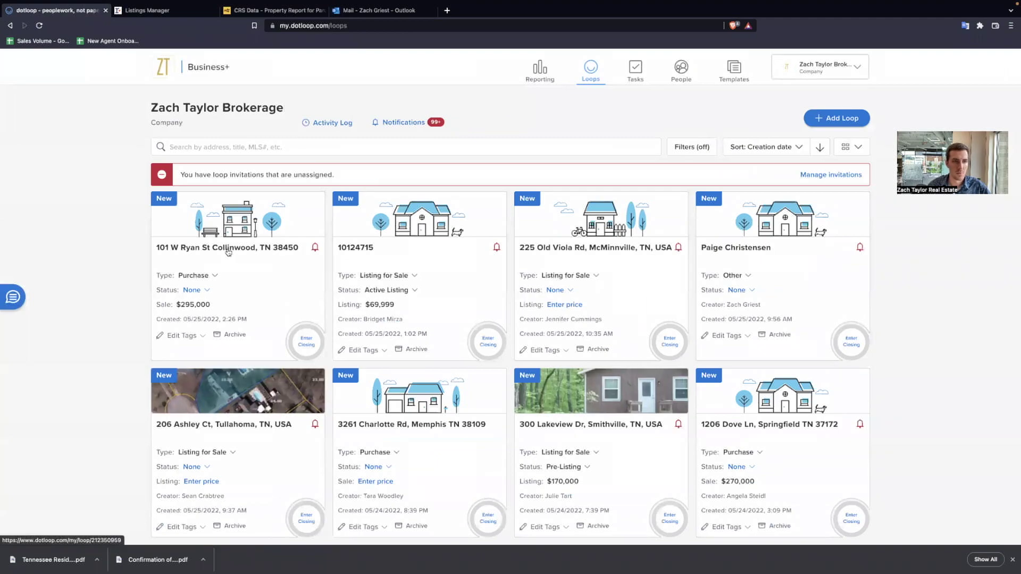
left_click(229, 252)
- Open the Compensation Agreement and autofill the property address and buyer's name
scroll(355, 265, "down", 3)
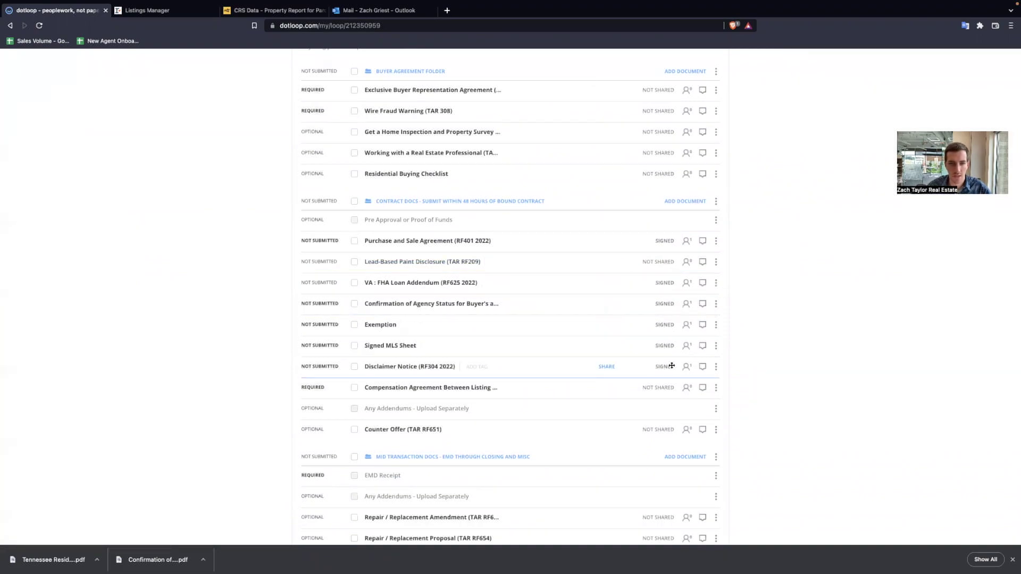
left_click(386, 389)
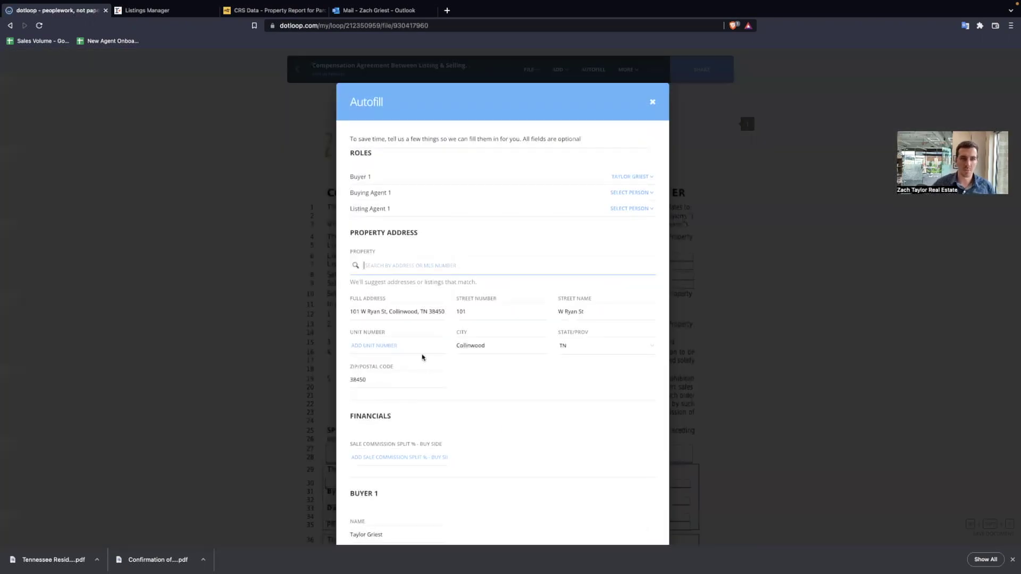
scroll(641, 360, "down", 2)
left_click(633, 526)
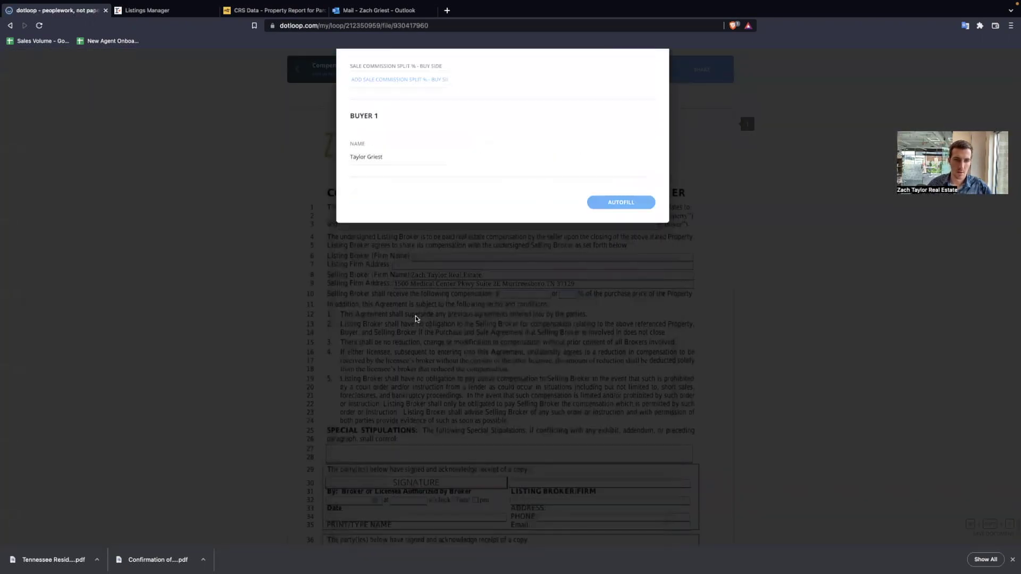
left_click(526, 208)
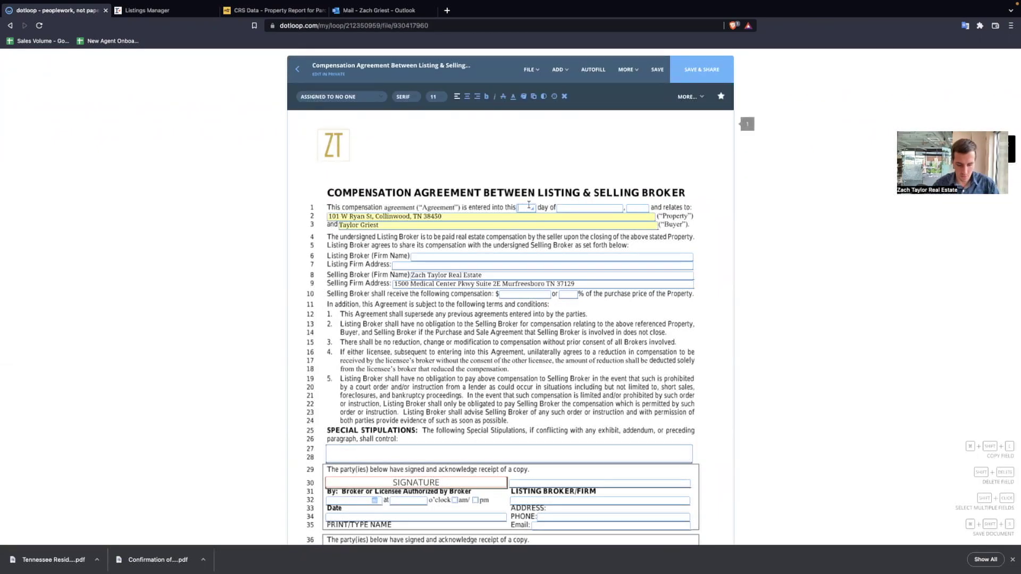
- Date the compensation agreement 25th May 2022
key("Tab")
type("May")
key("Tab")
type("20")
left_click(550, 156)
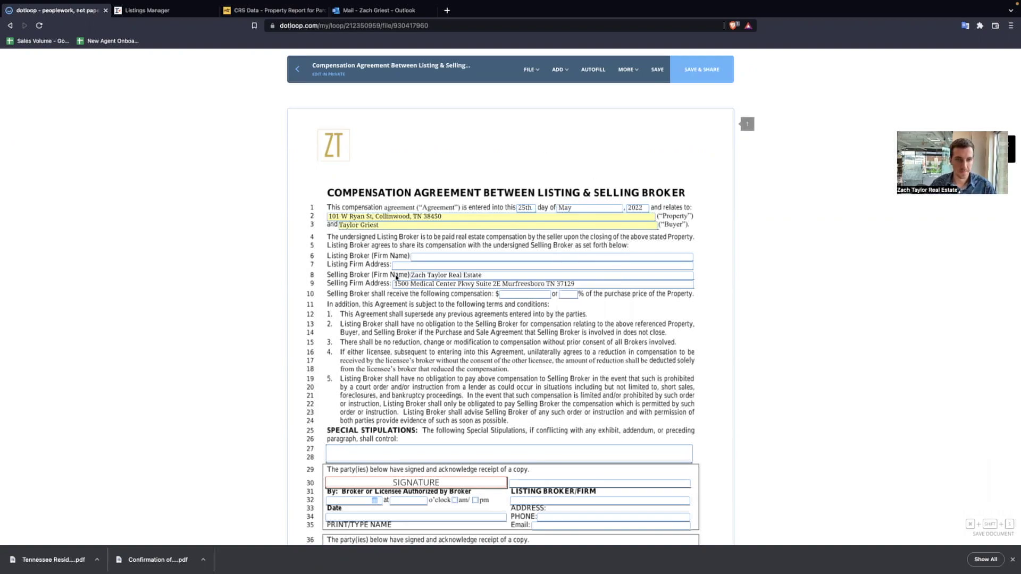
- Enter listing broker Zach Taylor Real Estate with agent name and autocompleted firm address, checking Listings Manager
left_click(435, 255)
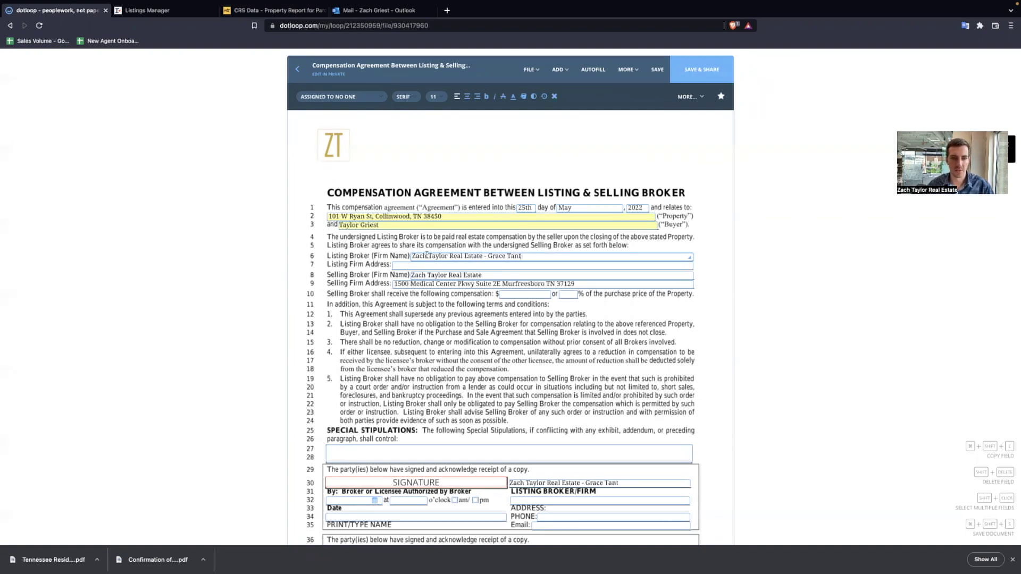
left_click(427, 265)
type("1500 Med")
left_click(444, 279)
left_click(585, 294)
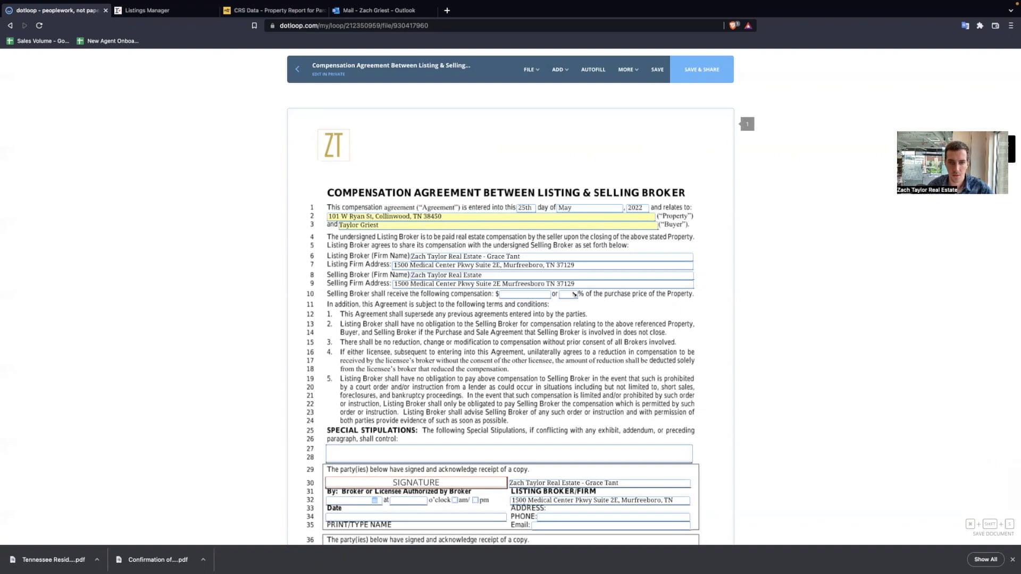
key("ctrl+Tab")
scroll(565, 172, "down", 10)
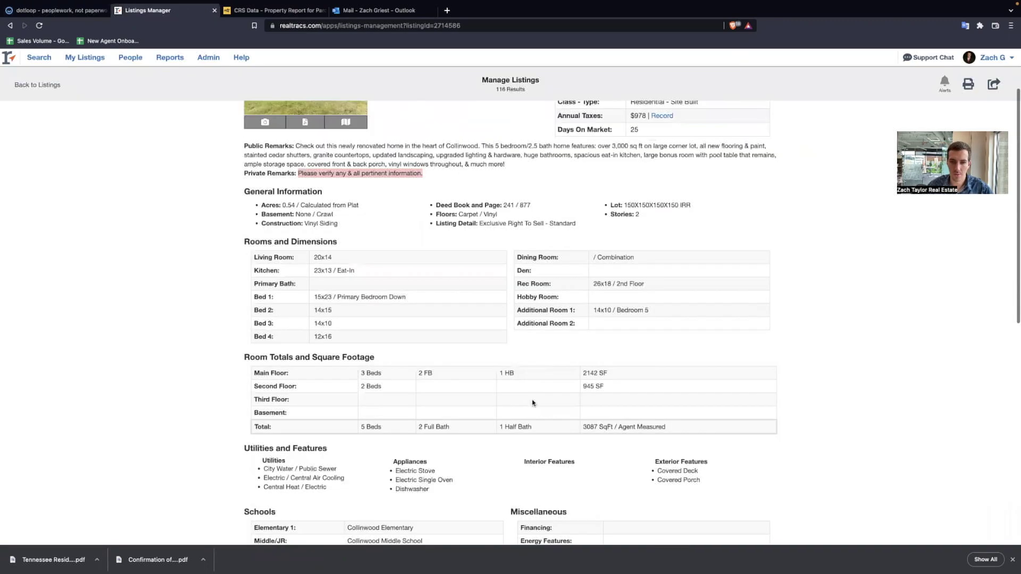
key("ctrl+shift+Tab")
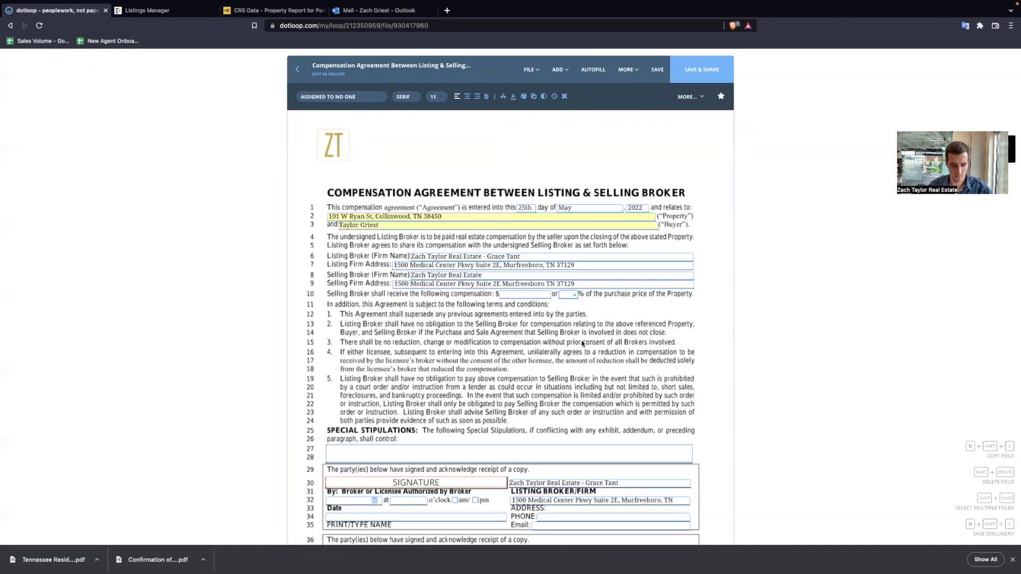
- Enter 3% compensation, sign the selling broker line with an adopted signature, and save the agreement
left_click(472, 341)
scroll(303, 435, "down", 2)
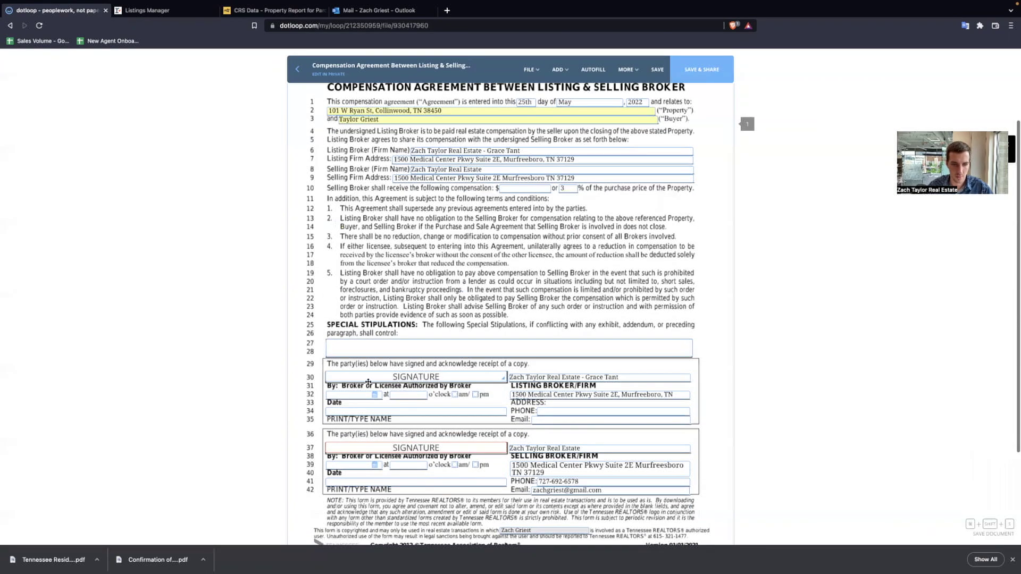
left_click(403, 381)
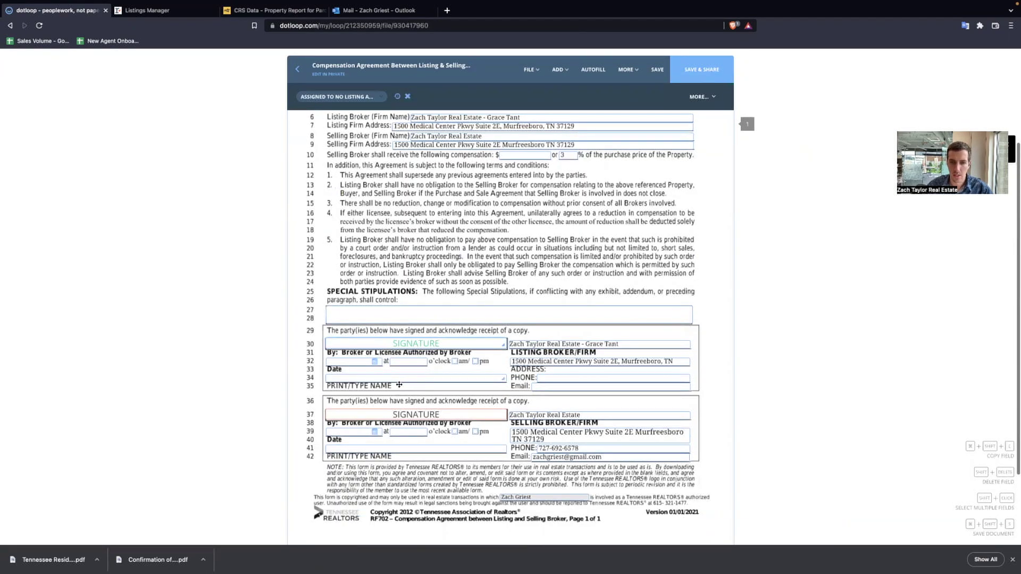
scroll(402, 356, "down", 1)
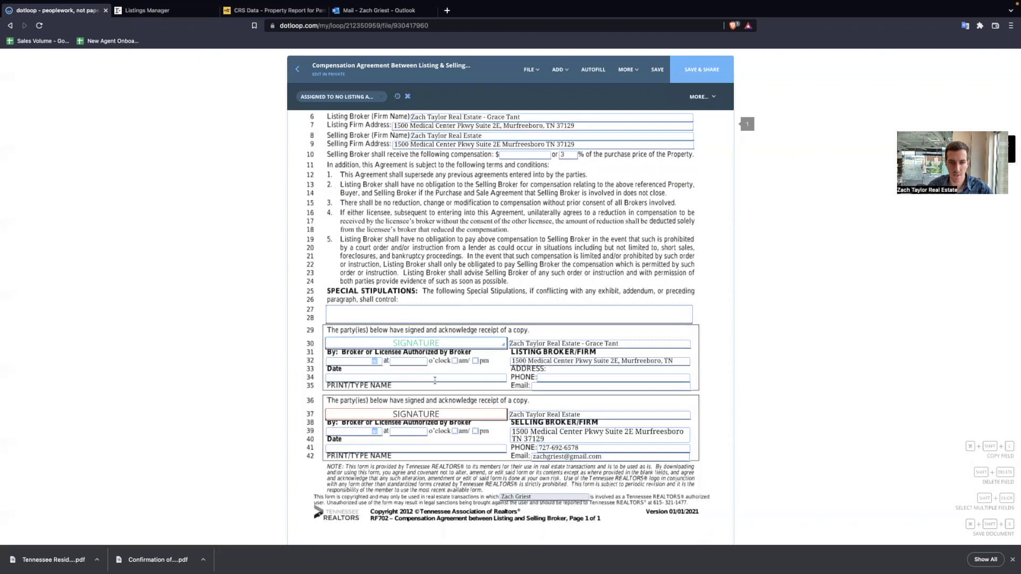
left_click(432, 411)
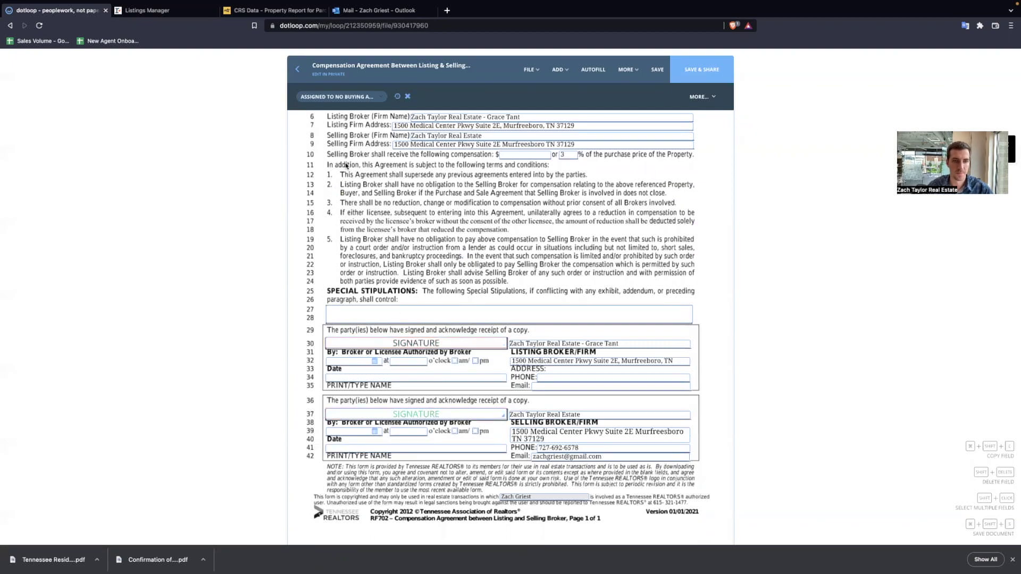
left_click(340, 97)
left_click(321, 150)
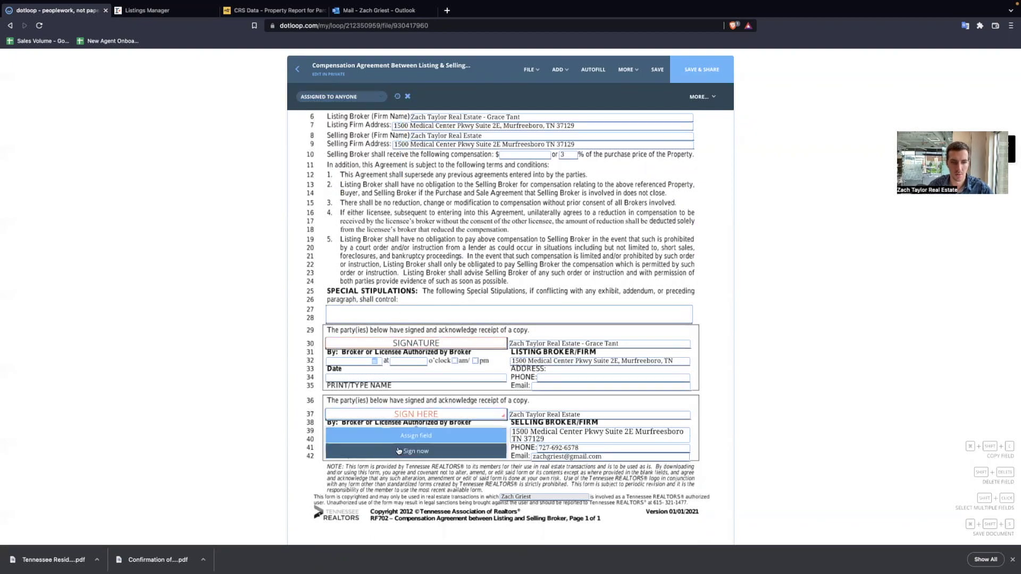
left_click(396, 417)
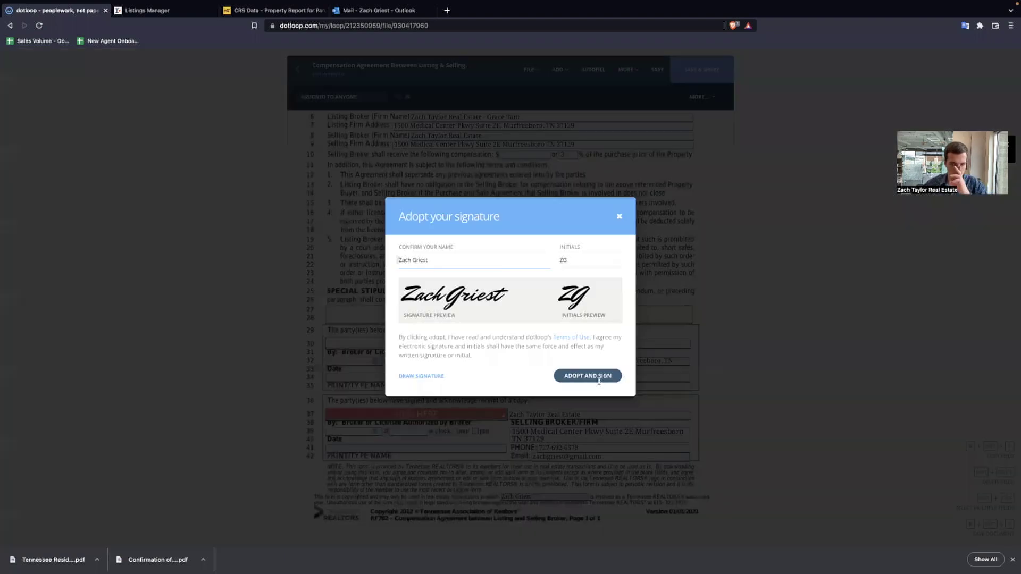
left_click(600, 378)
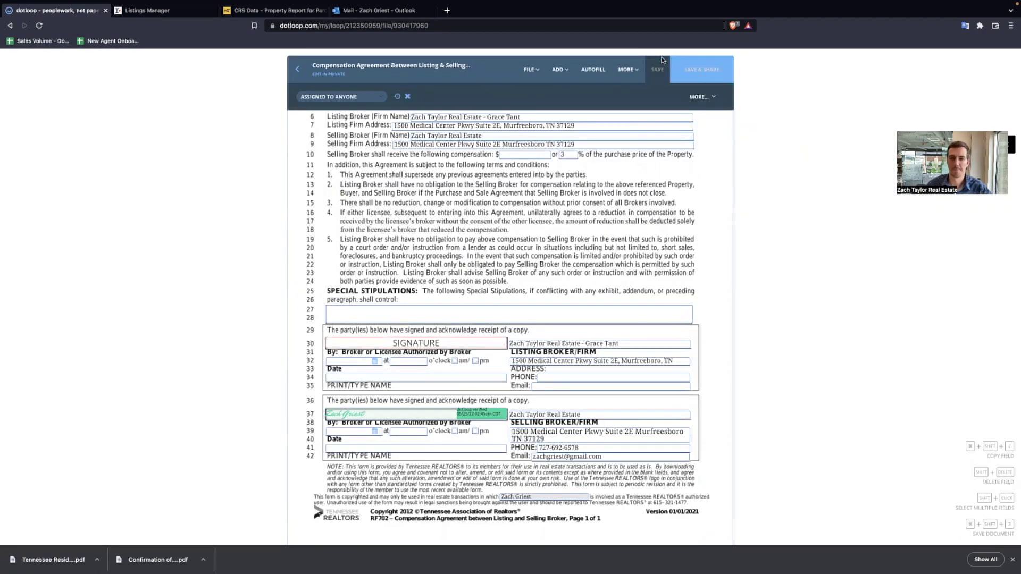
left_click(662, 60)
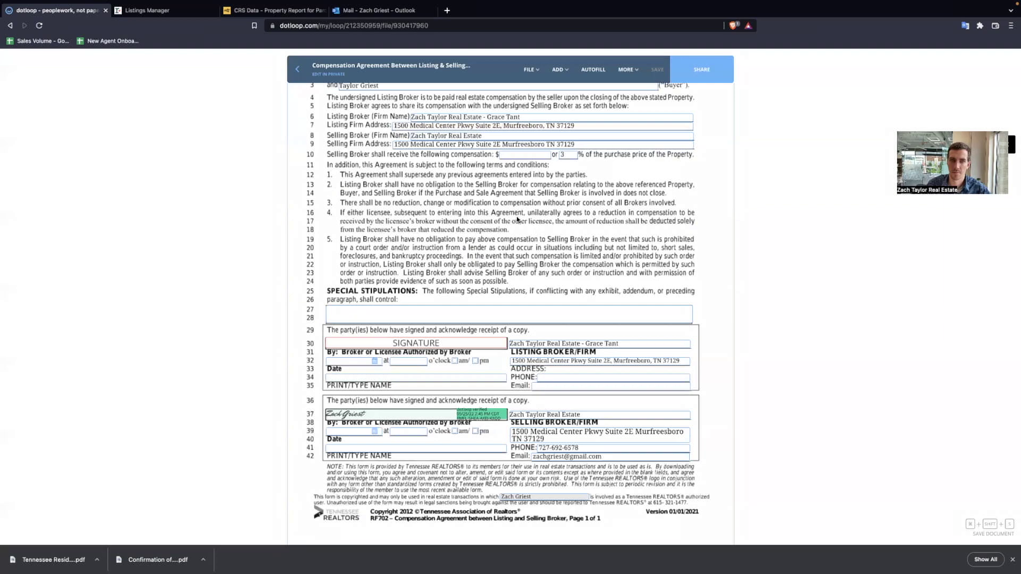
left_click(299, 74)
- Select the Purchase and Sale Agreement, VA : FHA Addendum, Agency Status, Exemption and Compensation Agreement together
scroll(438, 215, "down", 2)
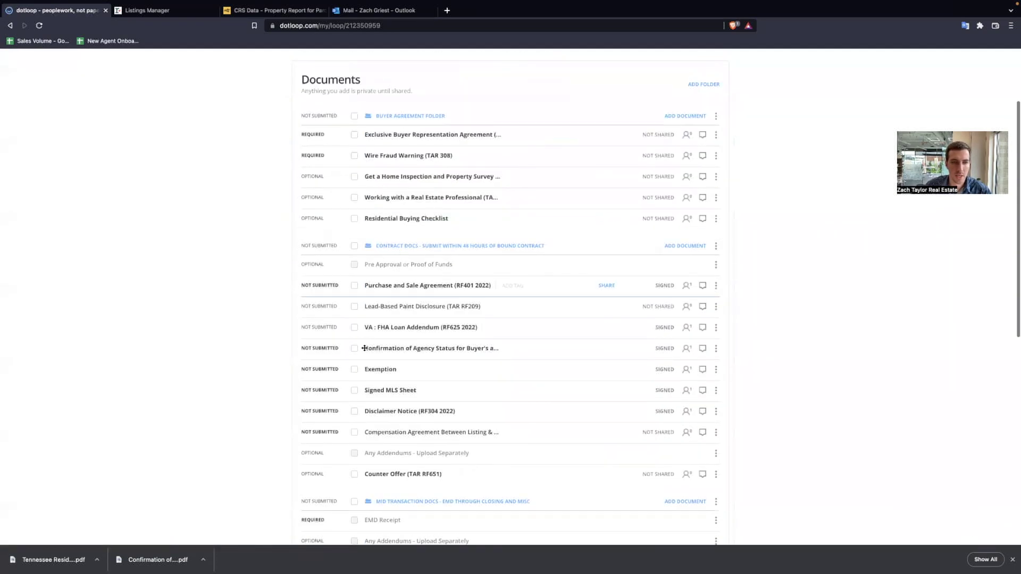
left_click(354, 286)
left_click(354, 327)
left_click(355, 349)
left_click(354, 369)
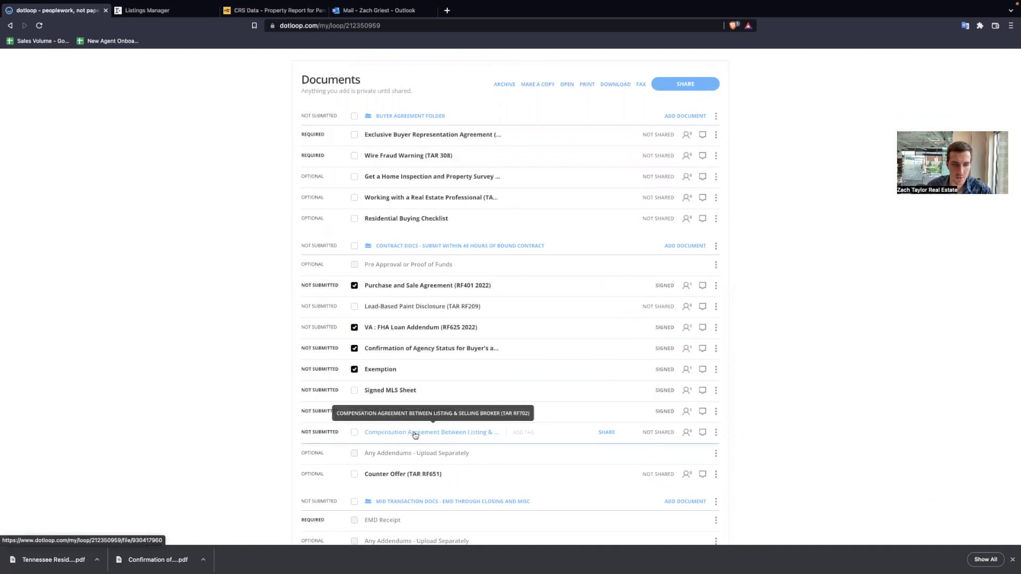
left_click(354, 433)
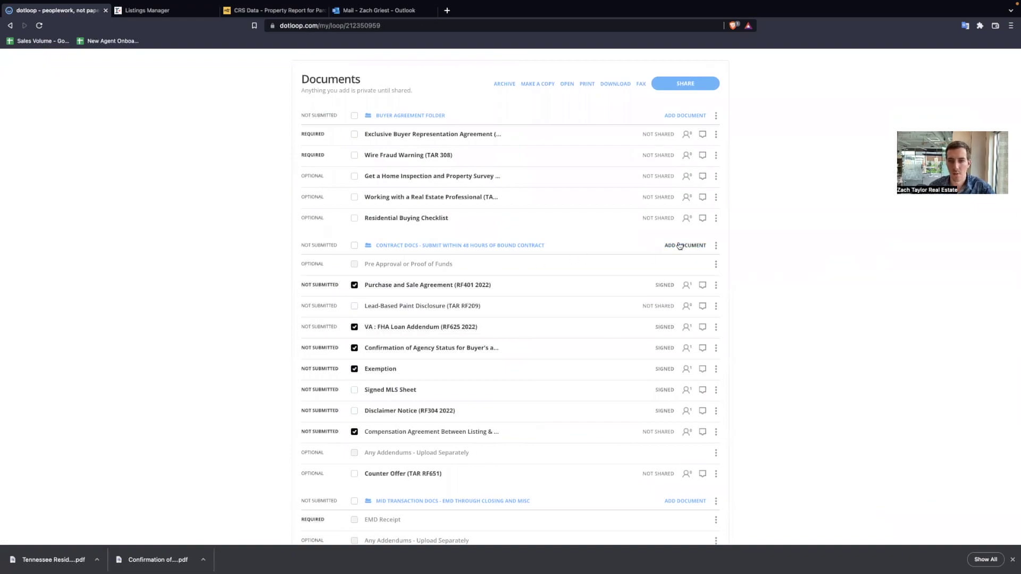
left_click(567, 86)
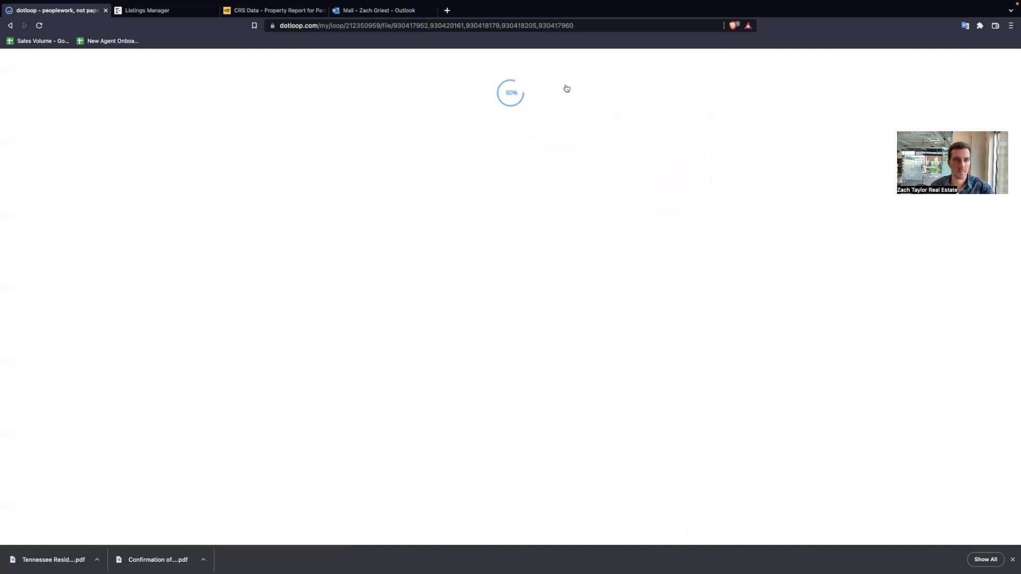
- Scroll through the five combined documents and return to the loop overview
scroll(417, 299, "down", 15)
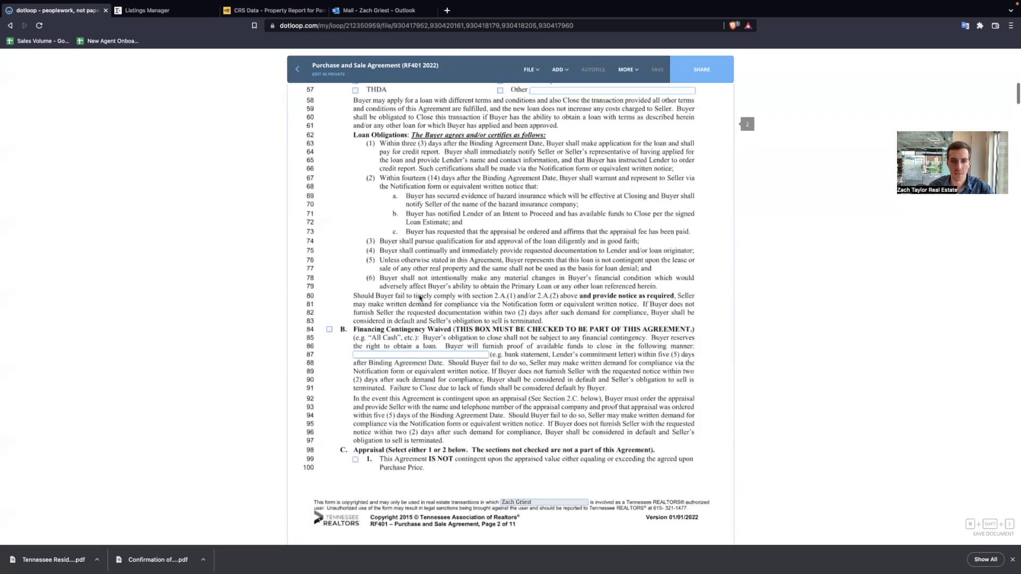
scroll(419, 296, "down", 20)
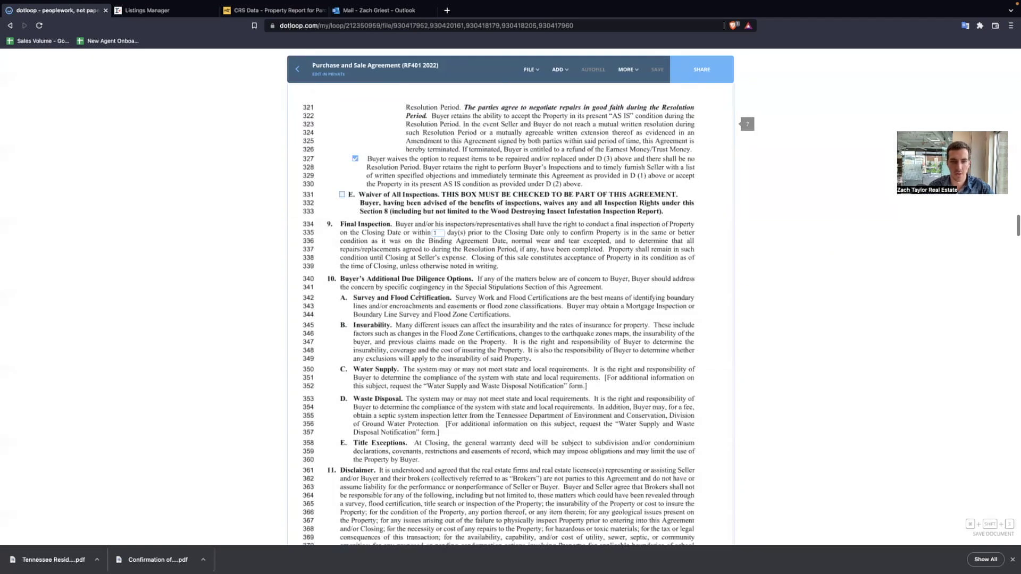
scroll(435, 392, "down", 20)
scroll(421, 371, "down", 4)
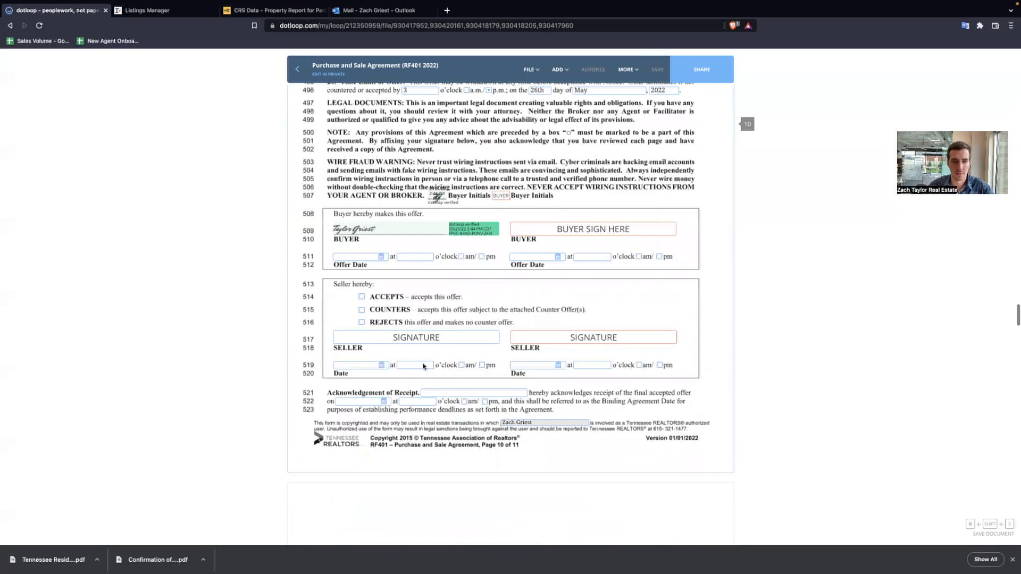
scroll(424, 366, "down", 4)
scroll(472, 296, "down", 12)
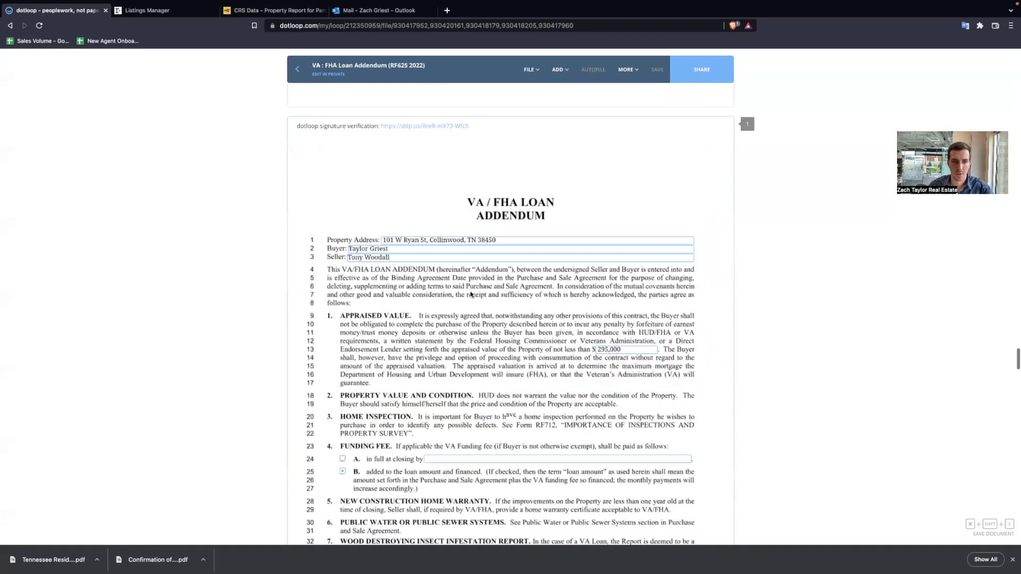
scroll(447, 294, "down", 10)
scroll(416, 432, "down", 10)
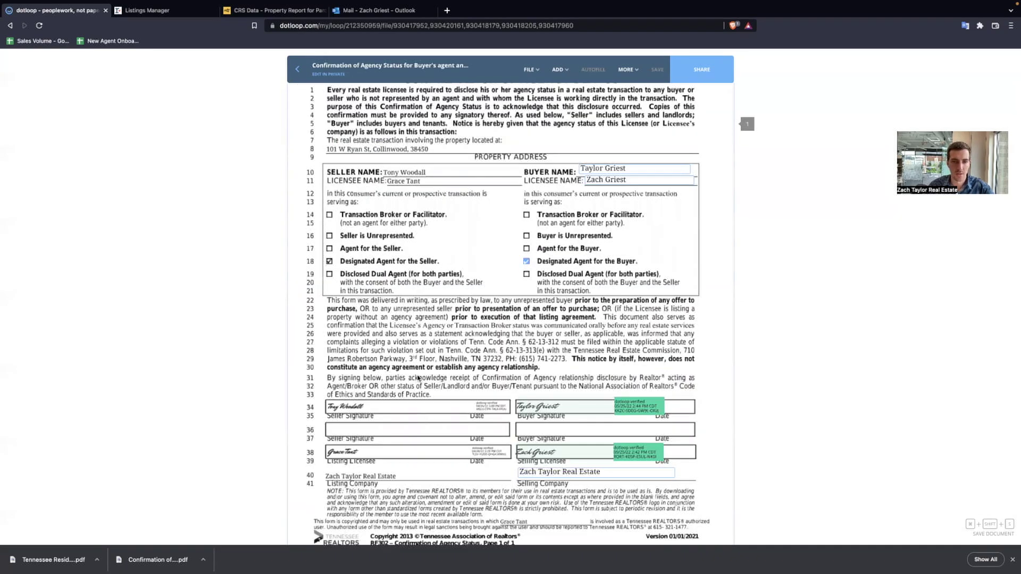
scroll(417, 376, "down", 10)
scroll(417, 373, "down", 10)
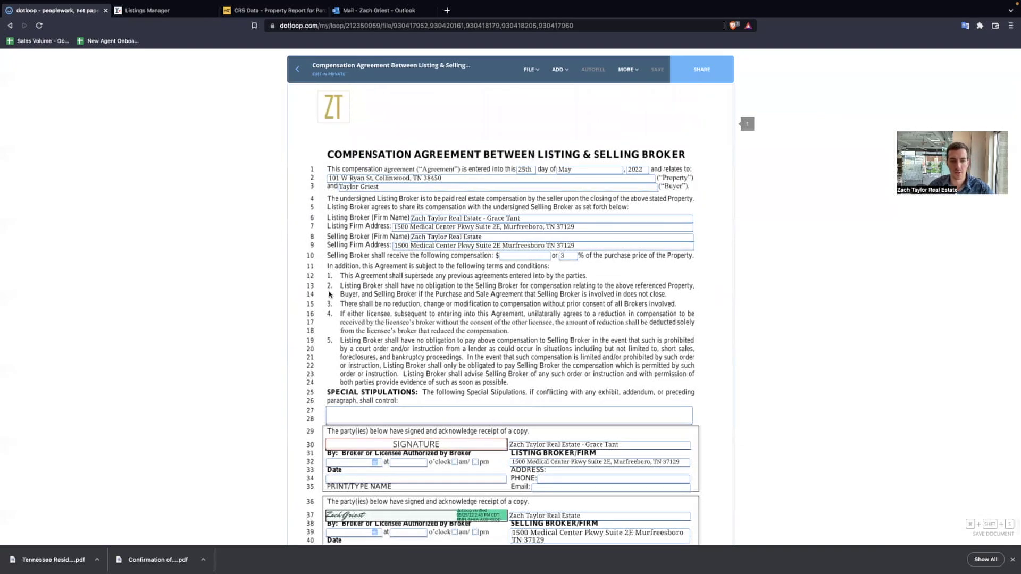
left_click(291, 66)
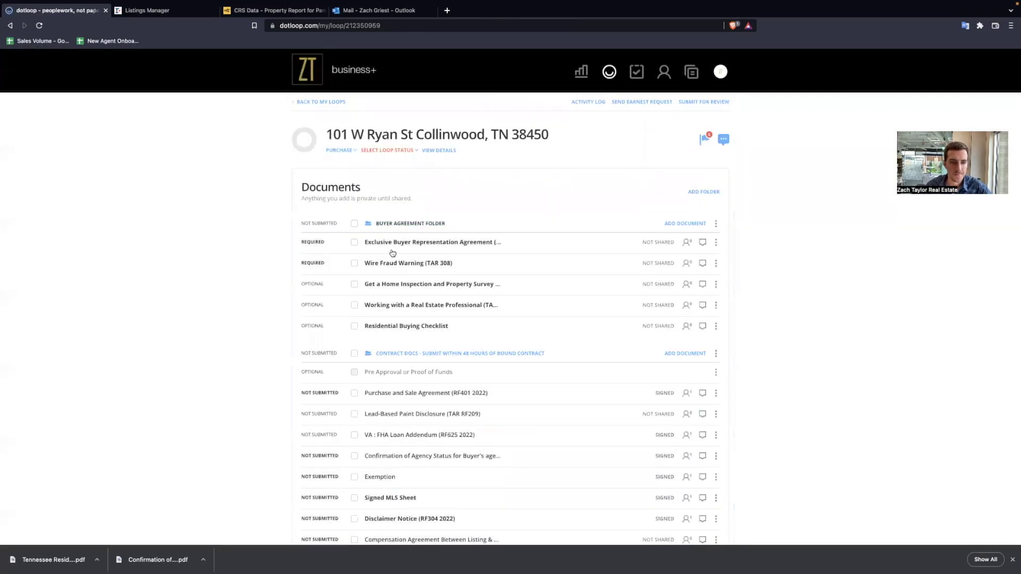
- Check the Purchase and Sale Agreement, VA : FHA Loan Addendum and Confirmation of Agency Status
scroll(383, 255, "down", 3)
left_click(354, 235)
left_click(354, 277)
left_click(354, 298)
- Also check the Exemption and Compensation Agreement documents
left_click(354, 320)
left_click(354, 383)
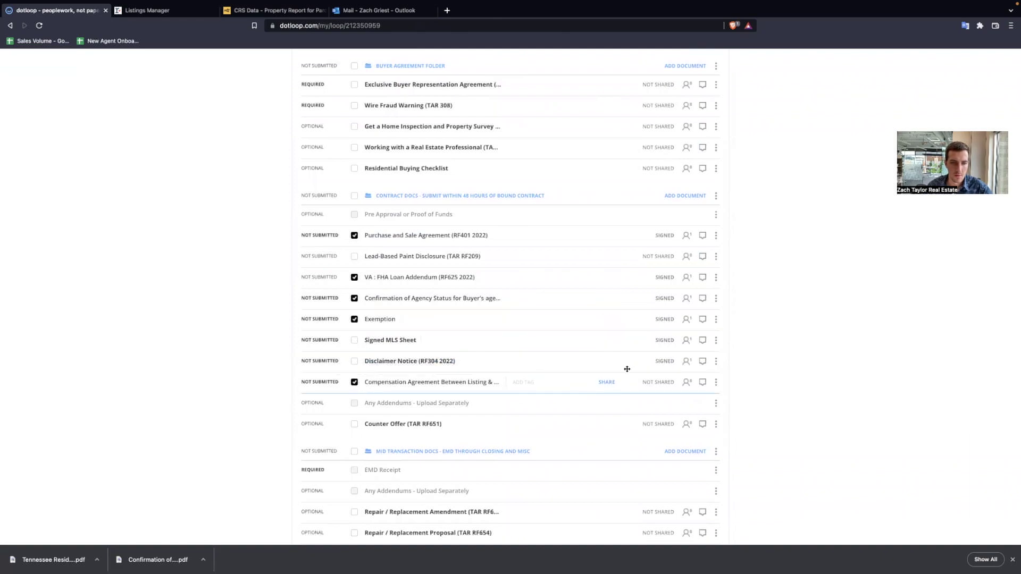
scroll(620, 285, "up", 2)
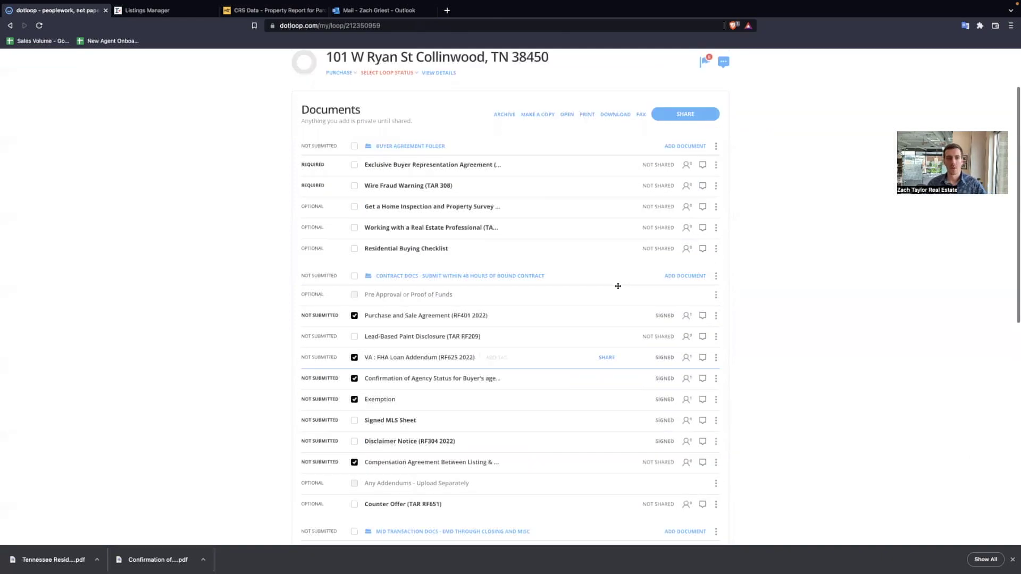
- Begin sharing with a new recipient by name, view permission choices, then close without sending
left_click(685, 115)
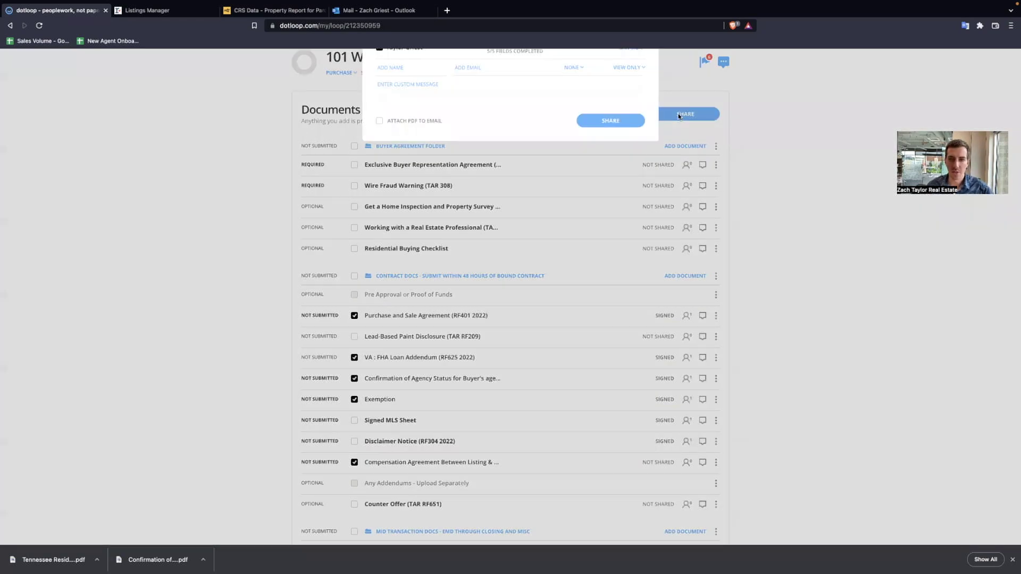
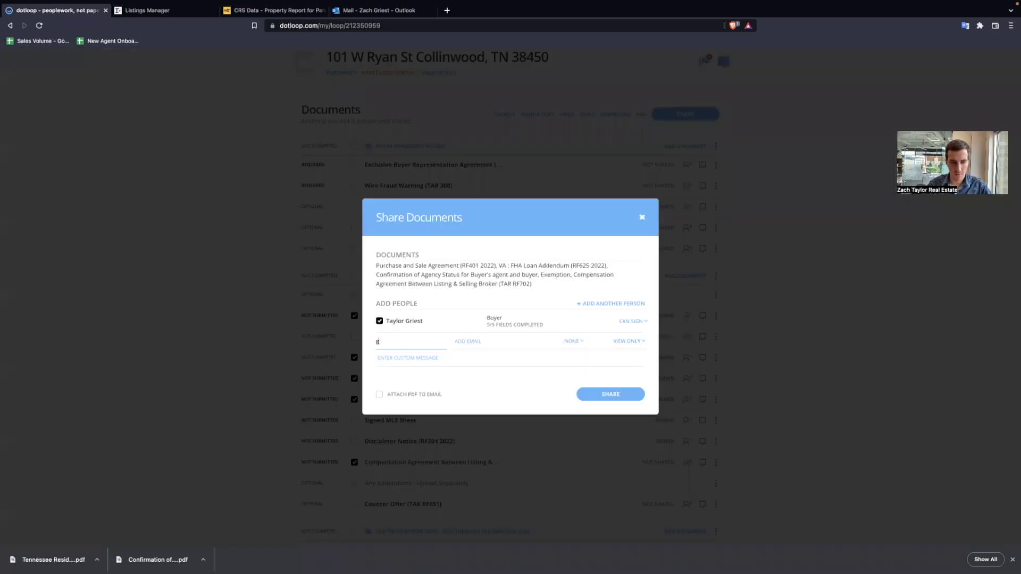
left_click(453, 345)
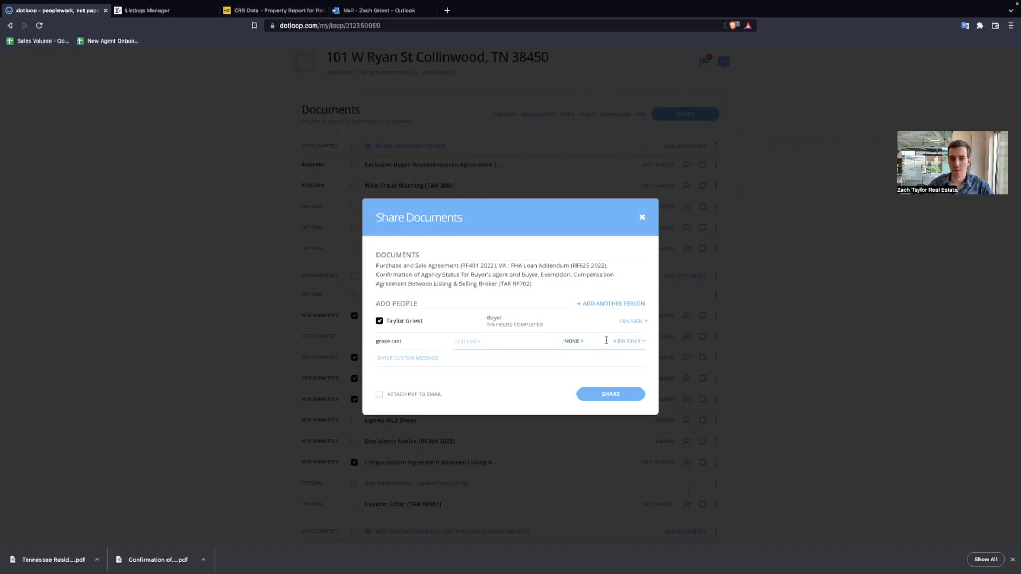
left_click(627, 341)
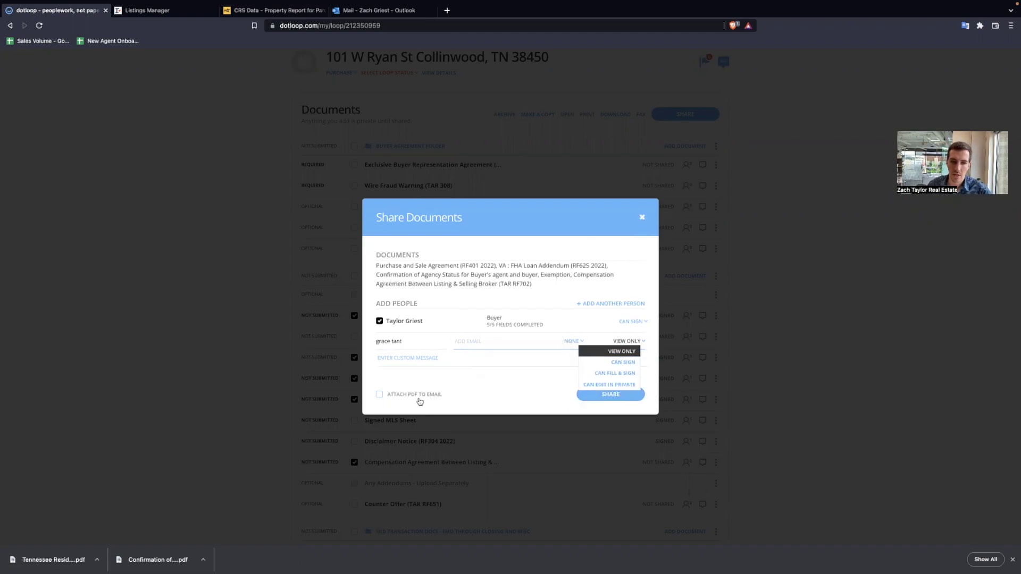
left_click(643, 218)
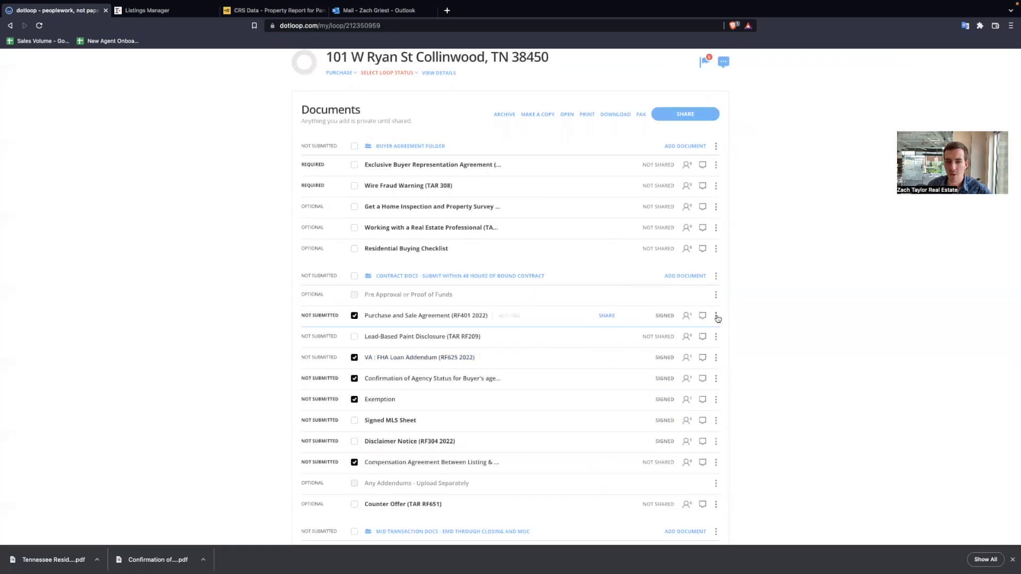
- Review the Purchase and Sale Agreement history, including the buyer's signing timestamp, then reopen sharing
left_click(717, 316)
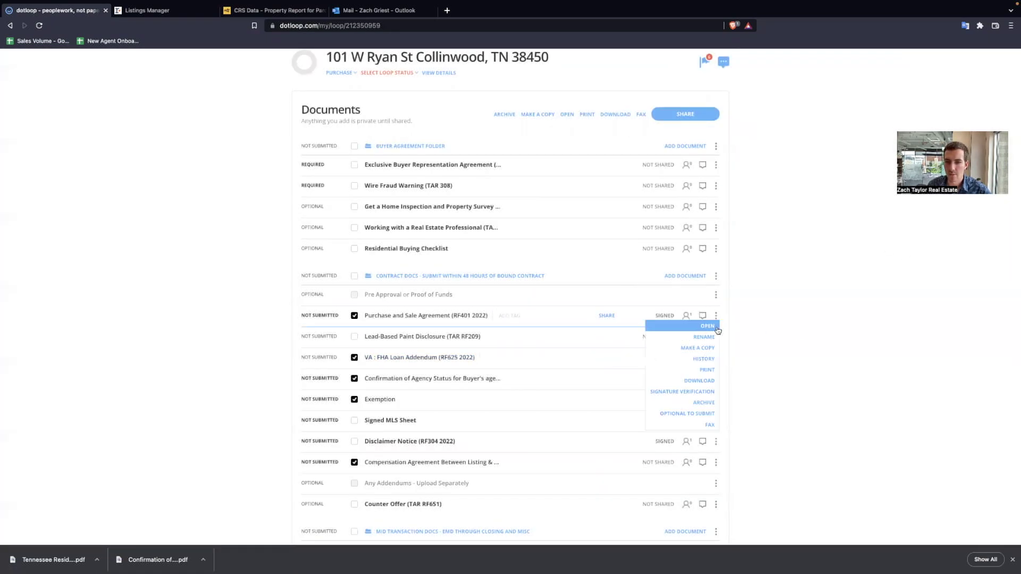
left_click(703, 360)
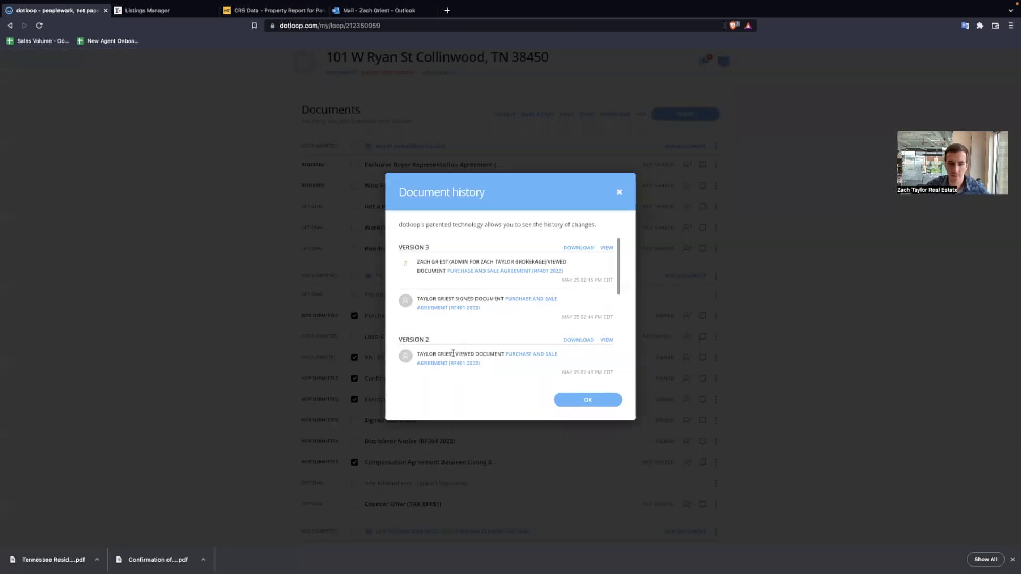
left_click_drag(453, 353, 600, 372)
left_click_drag(562, 317, 609, 317)
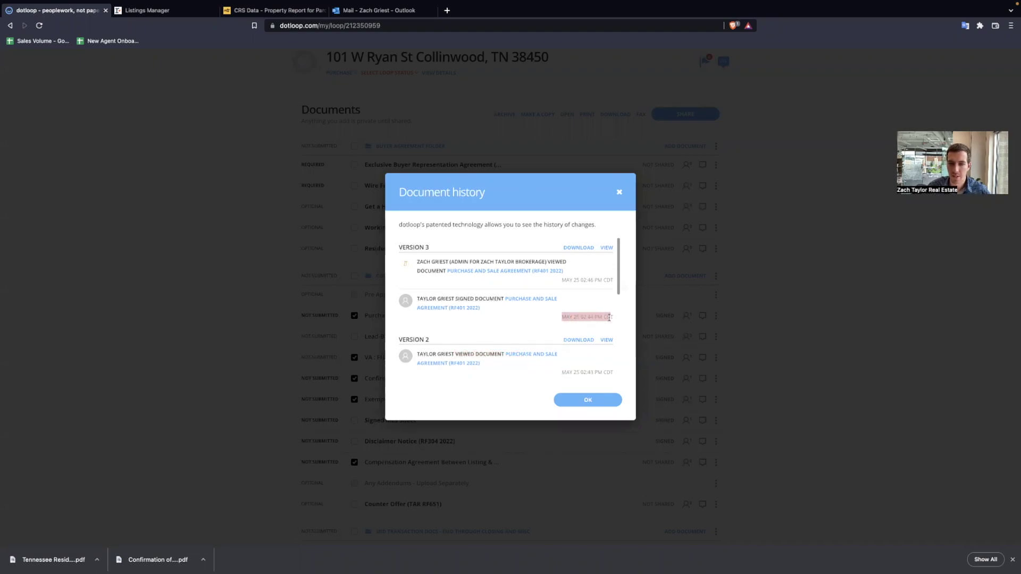
left_click(620, 194)
left_click(675, 118)
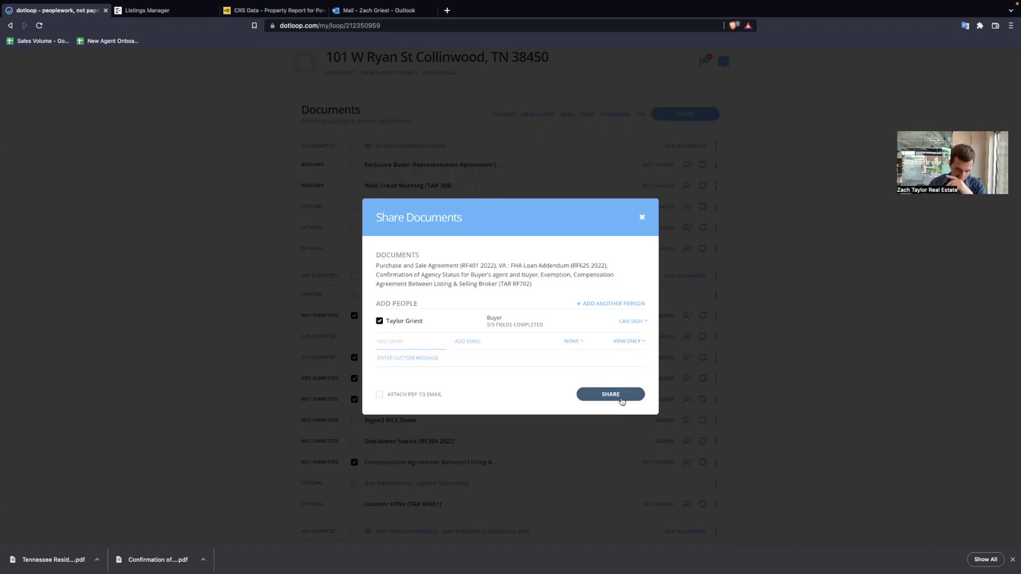
- Download the five checked documents as one PDF, acknowledging the seal notice, then clear all selections
left_click(641, 217)
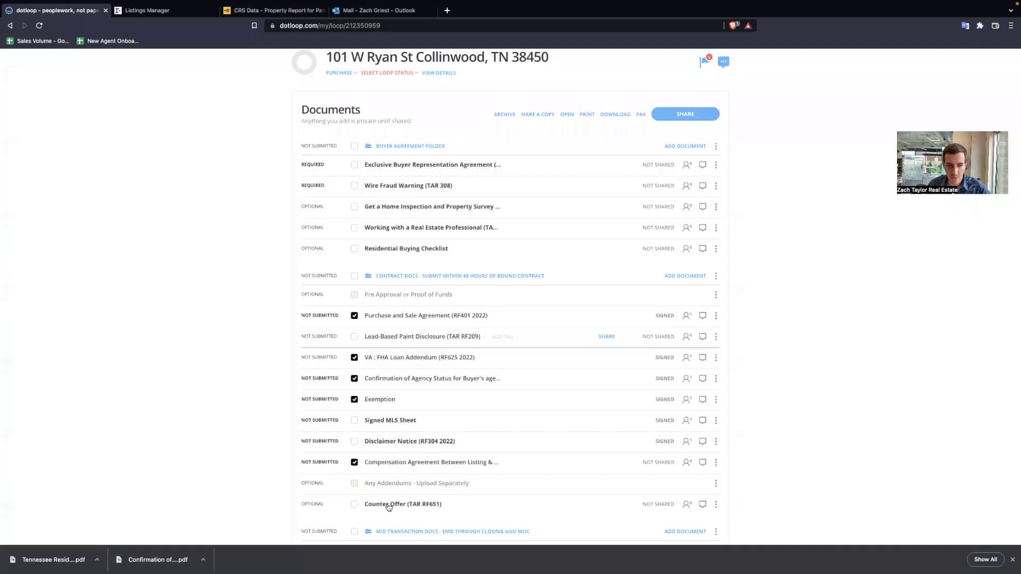
left_click(614, 116)
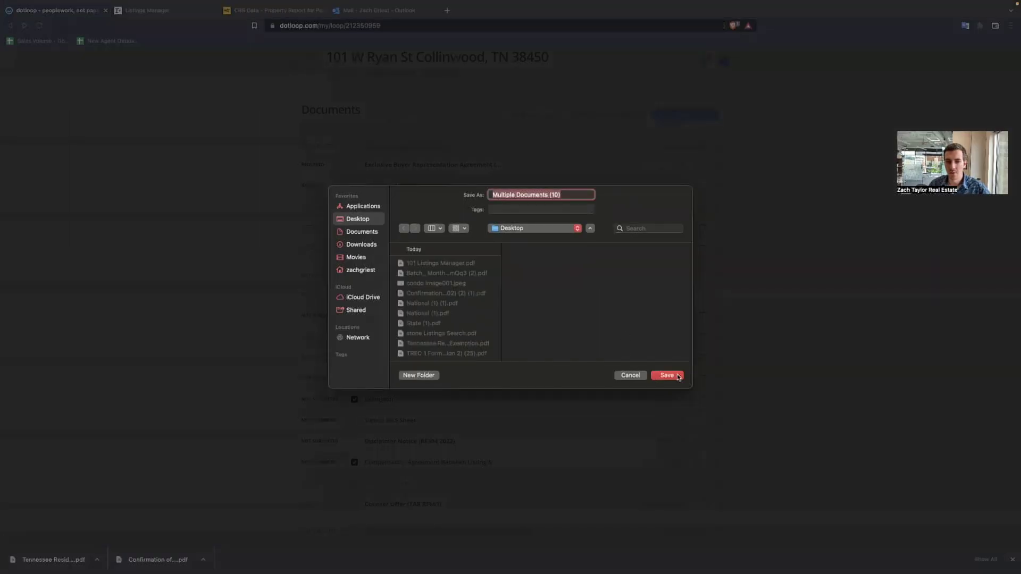
left_click(667, 375)
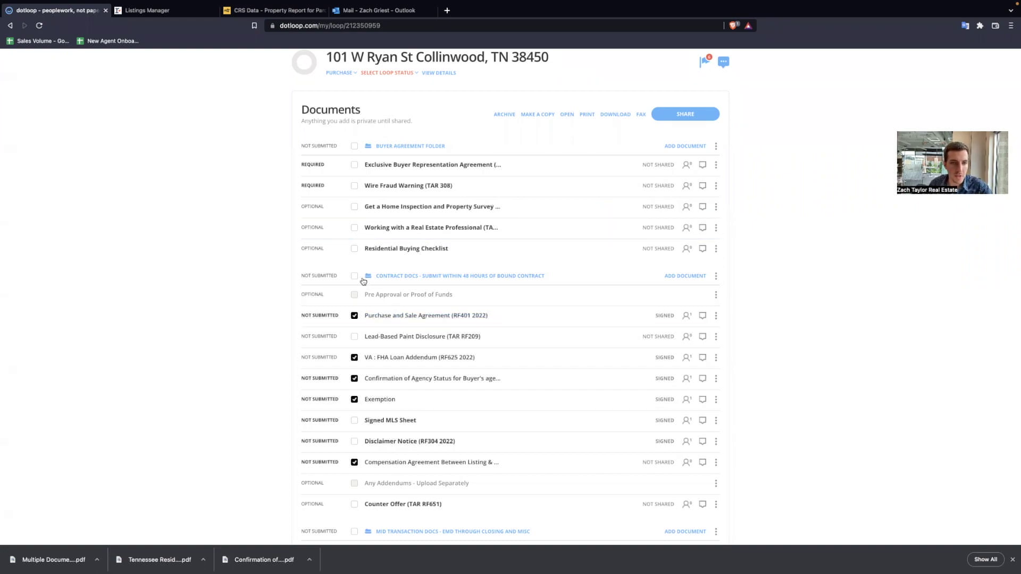
left_click(355, 276)
left_click(355, 276)
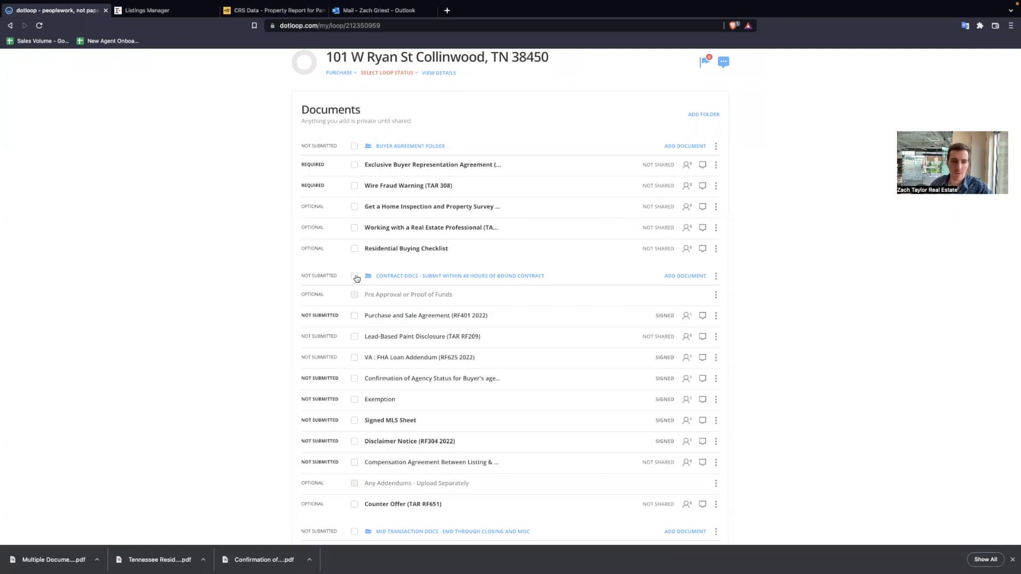
left_click(400, 317)
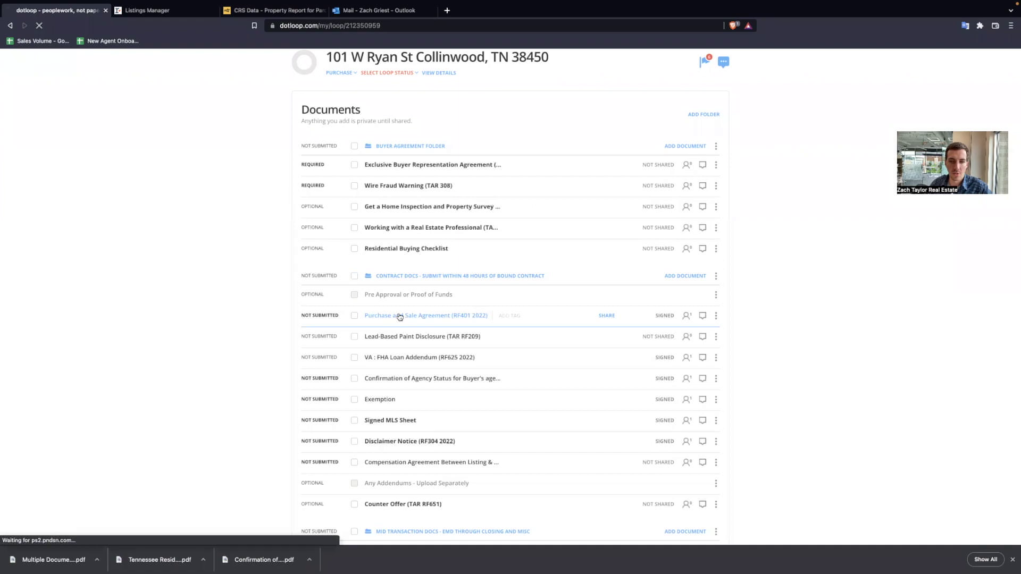
key("End")
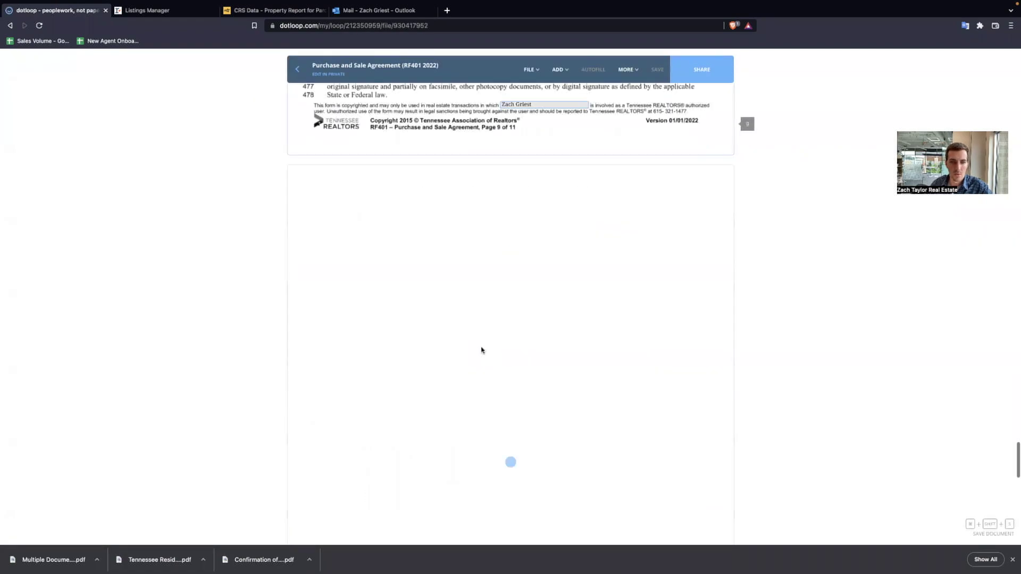
scroll(480, 348, "up", 6)
left_click(297, 70)
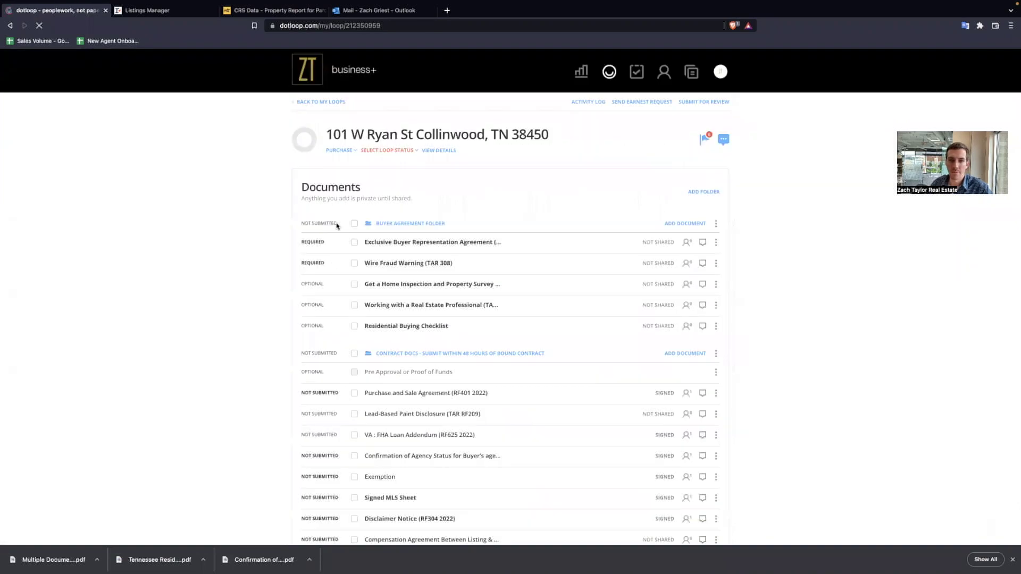
scroll(611, 261, "down", 3)
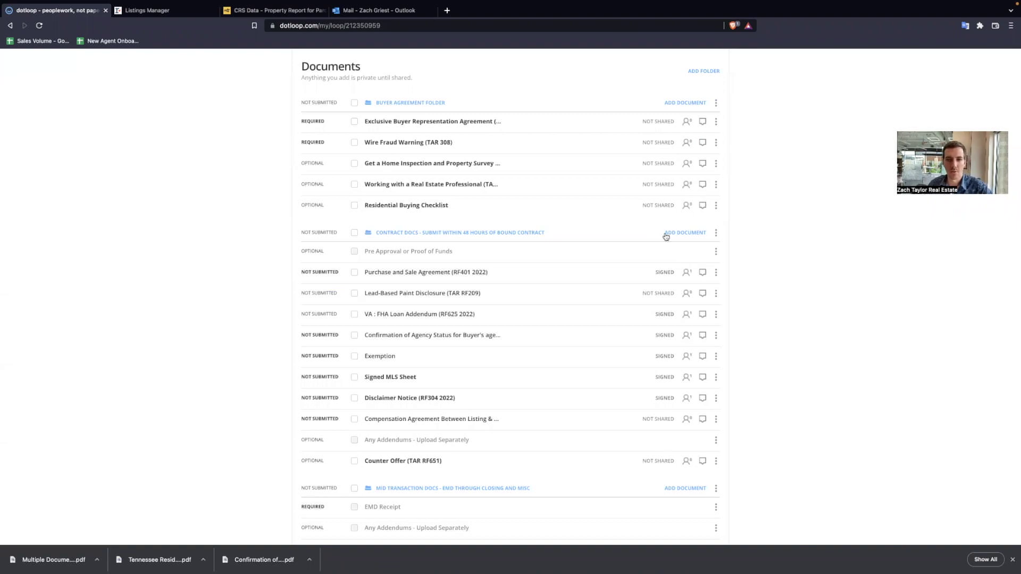
- Upload Multiple Documents (10).pdf from the Desktop into the Contract Docs folder
left_click(685, 232)
left_click(518, 269)
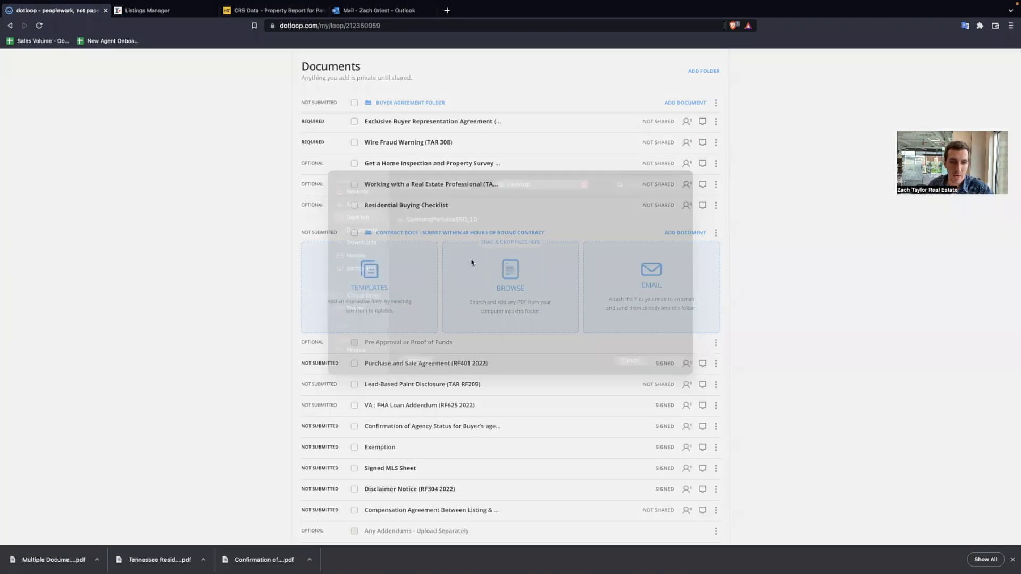
left_click(442, 236)
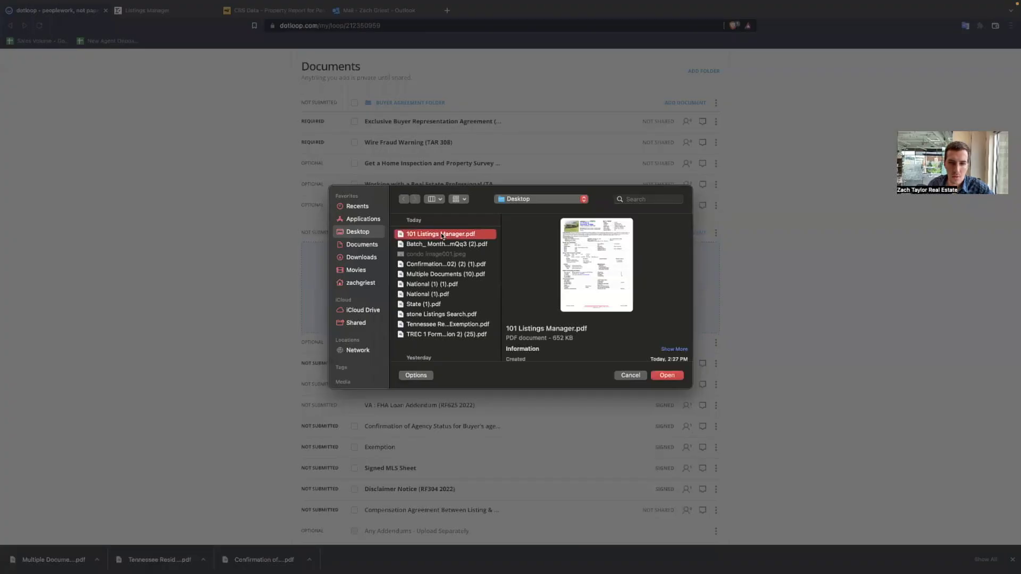
left_click(441, 243)
left_click(442, 234)
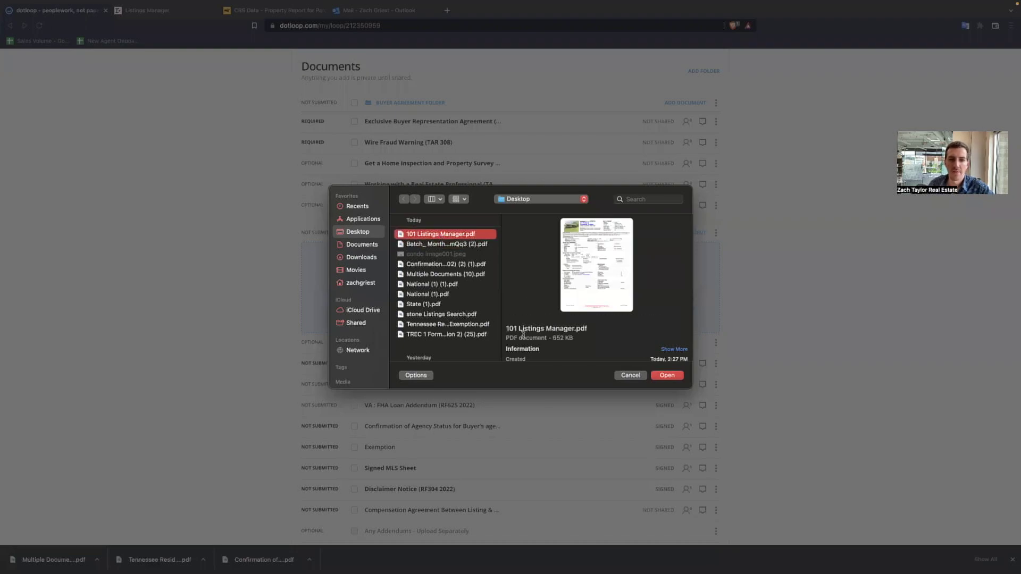
left_click(447, 275)
left_click(667, 375)
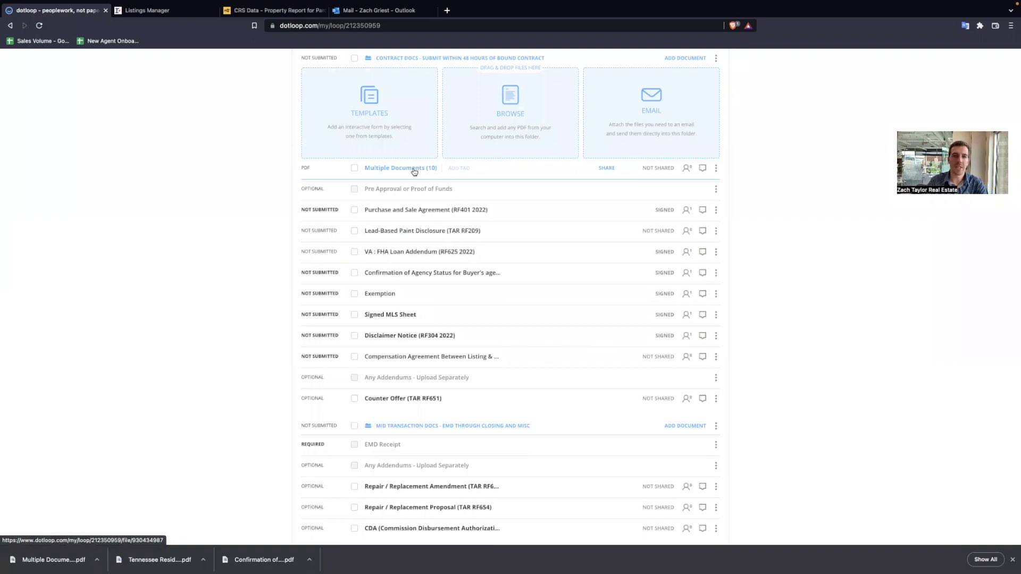
- Open the uploaded Multiple Documents (10) file and start splitting it
scroll(404, 191, "up", 1)
left_click(394, 213)
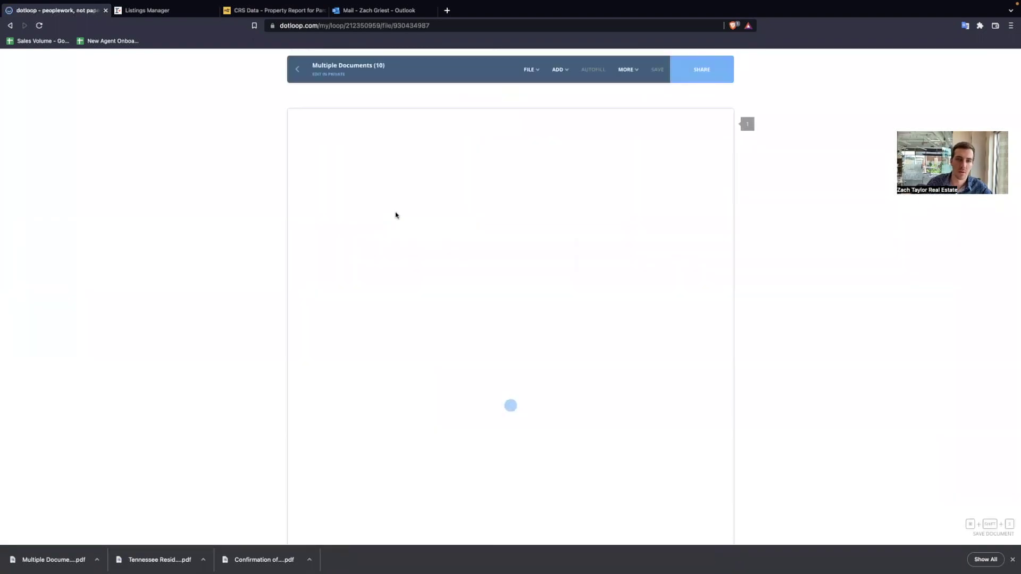
scroll(449, 215, "down", 3)
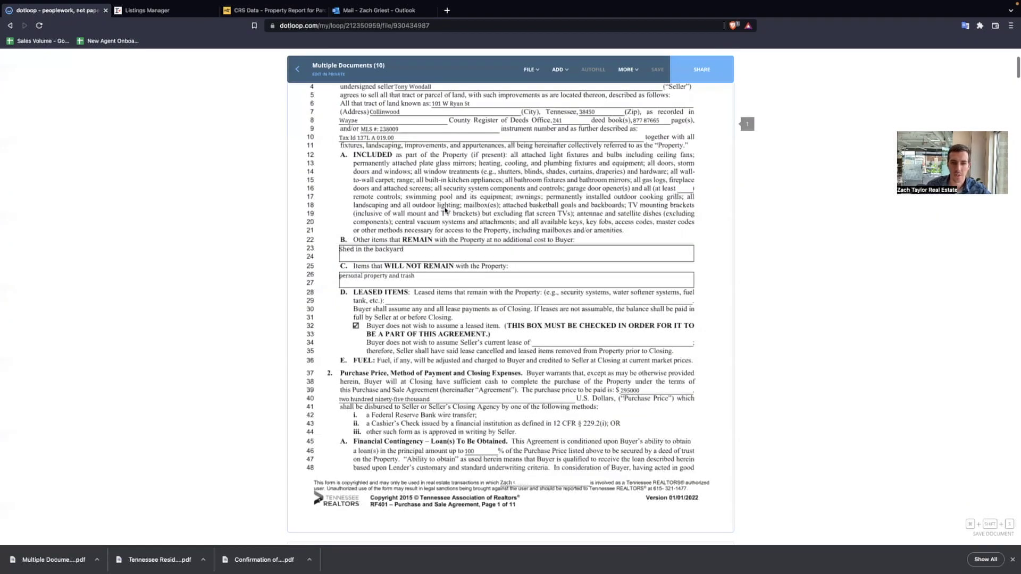
scroll(444, 210, "down", 9)
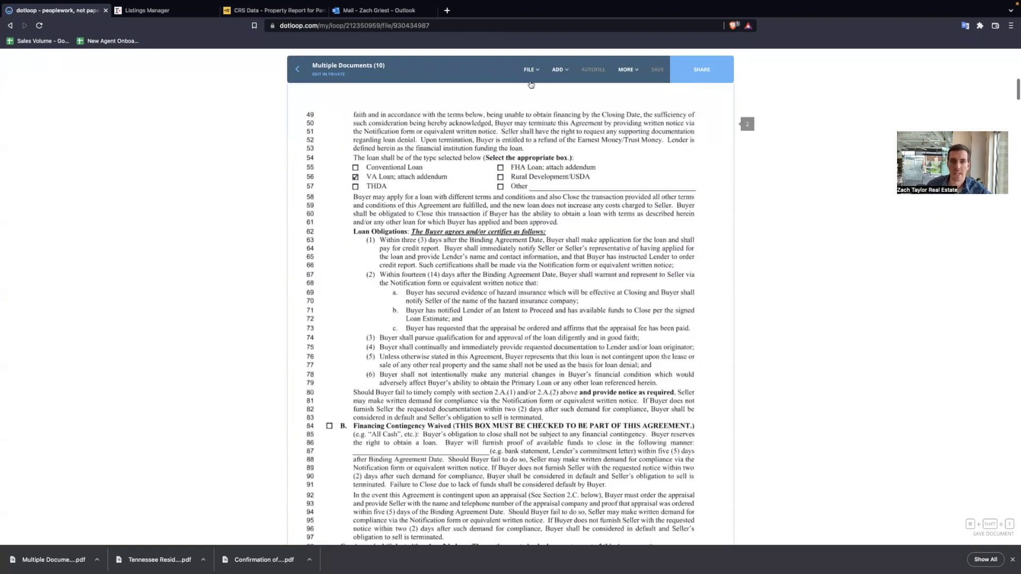
left_click(537, 78)
left_click(557, 129)
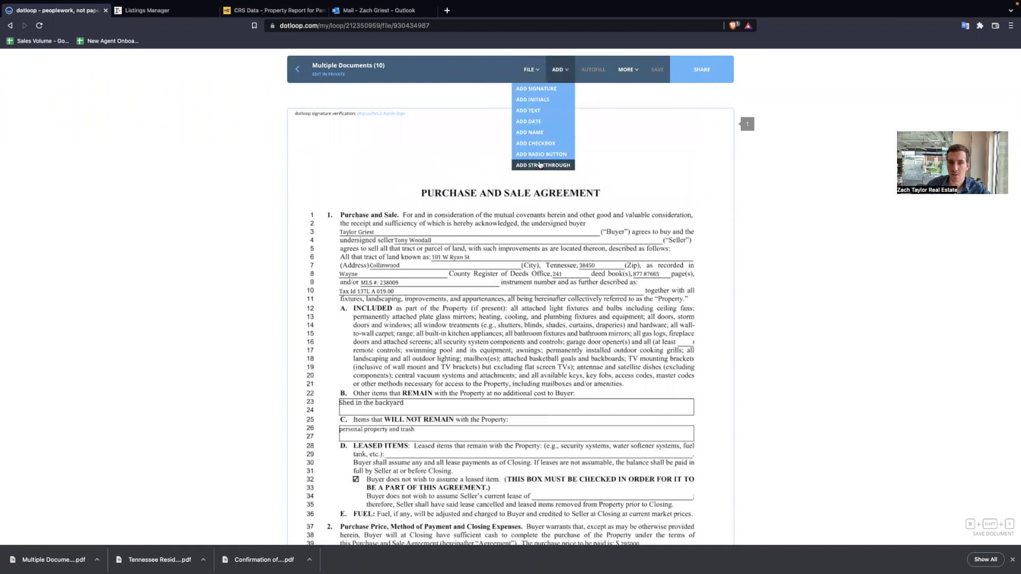
mouse_move(530, 70)
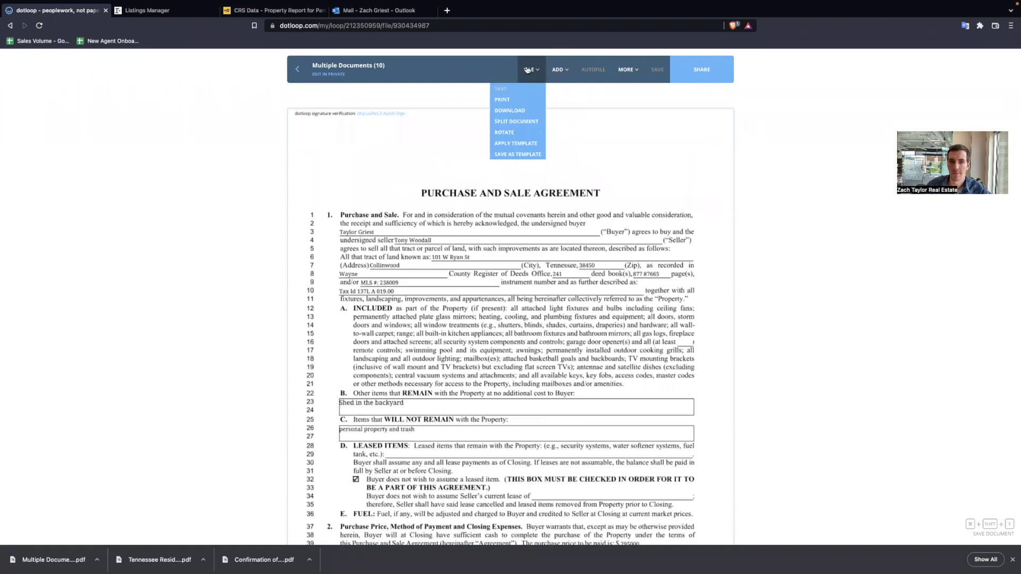
left_click(521, 122)
- Split into five documents: the fifth 'Comp' on page 18, the fourth 'Exemption' from page 15
scroll(621, 304, "down", 1)
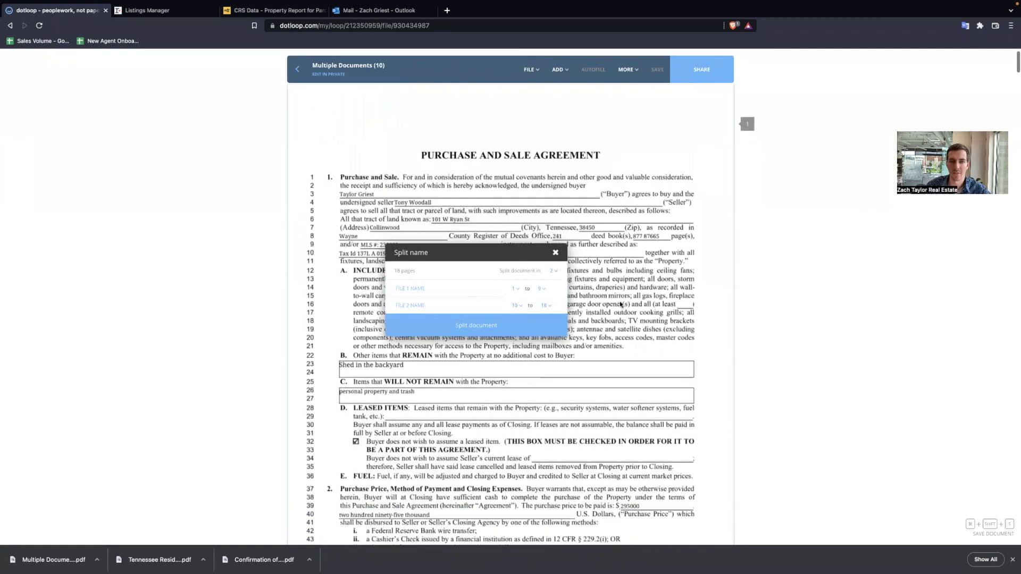
scroll(621, 304, "down", 4)
scroll(620, 285, "down", 20)
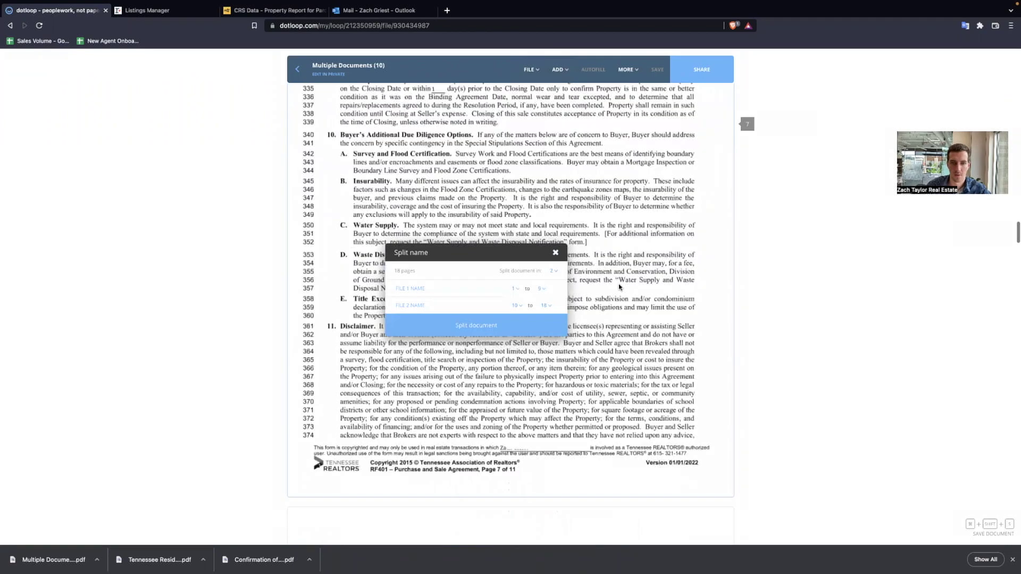
scroll(620, 288, "down", 20)
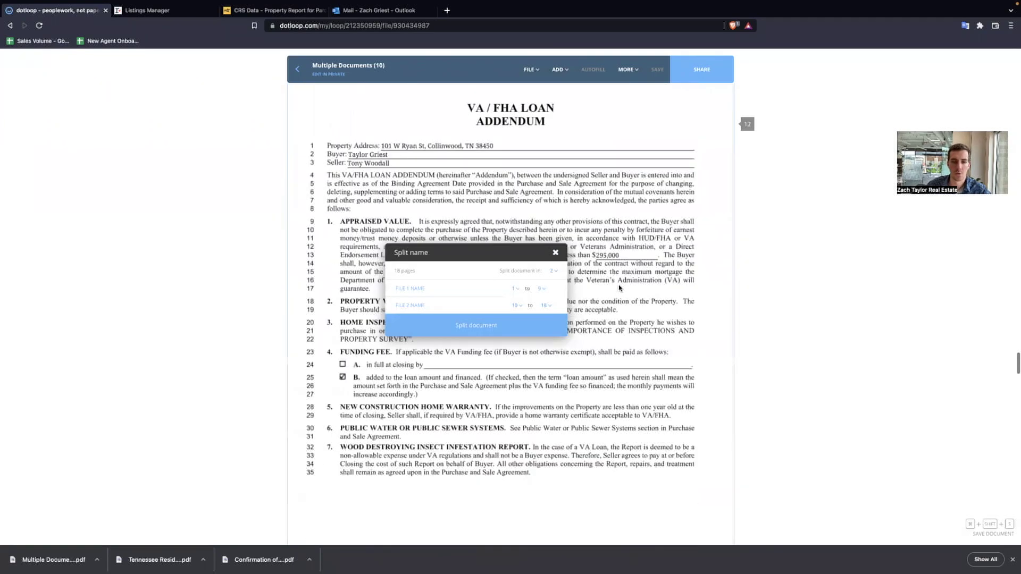
scroll(620, 288, "down", 15)
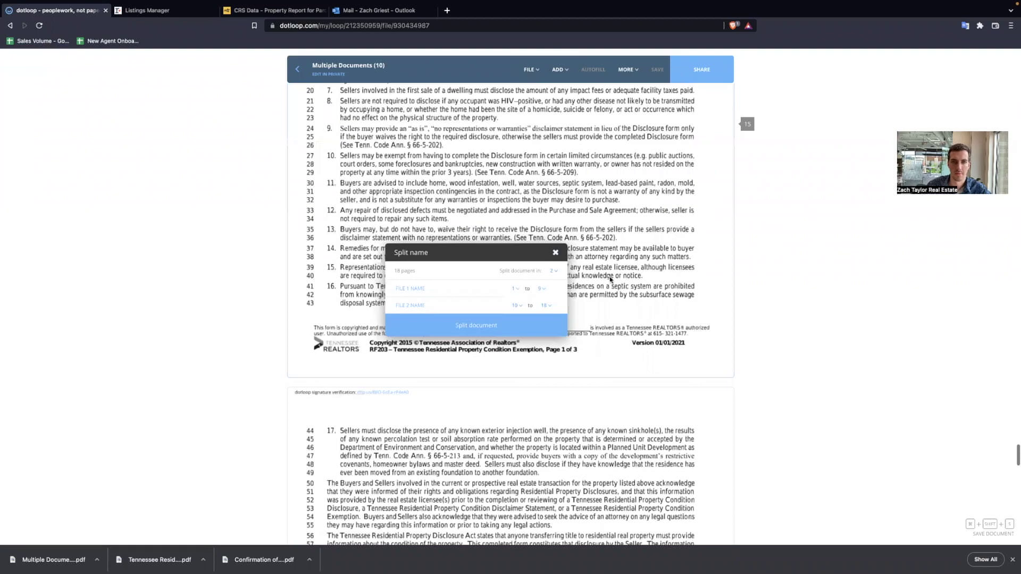
scroll(611, 284, "down", 15)
scroll(610, 283, "down", 6)
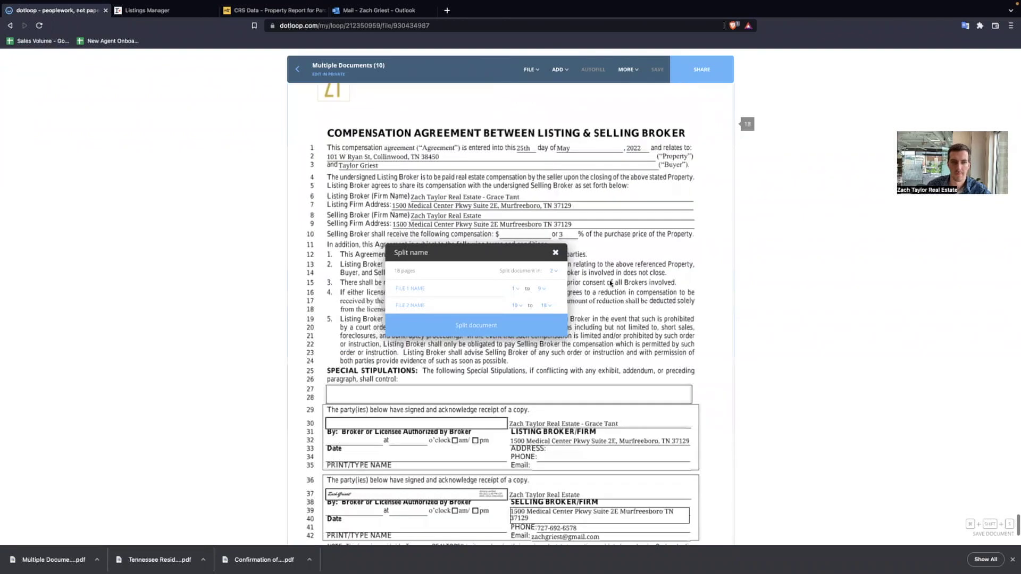
scroll(585, 276, "down", 3)
left_click(554, 270)
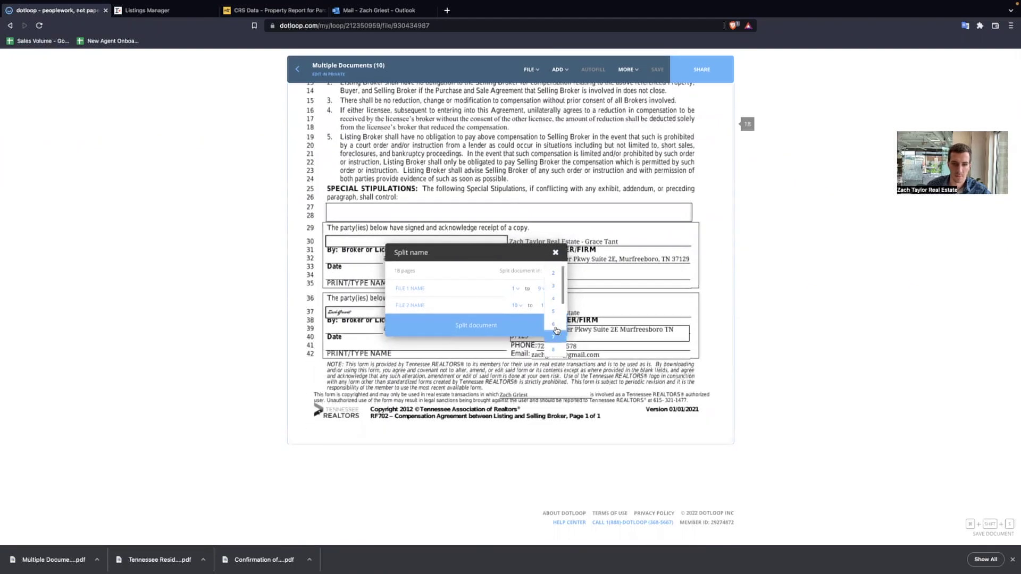
left_click(555, 317)
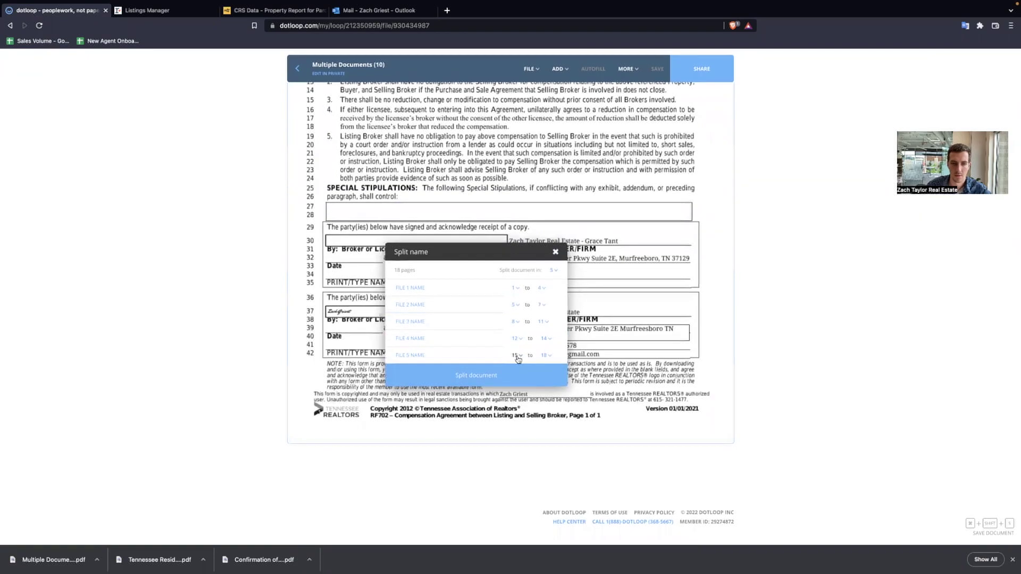
left_click(515, 355)
left_click(513, 436)
left_click(452, 354)
type("Comp")
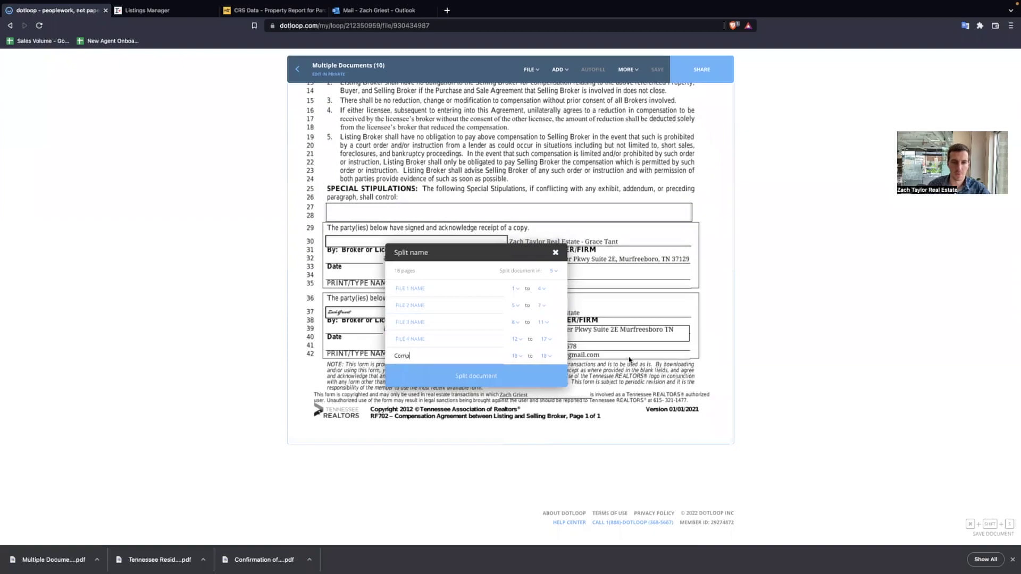
scroll(608, 311, "up", 2)
scroll(607, 311, "up", 10)
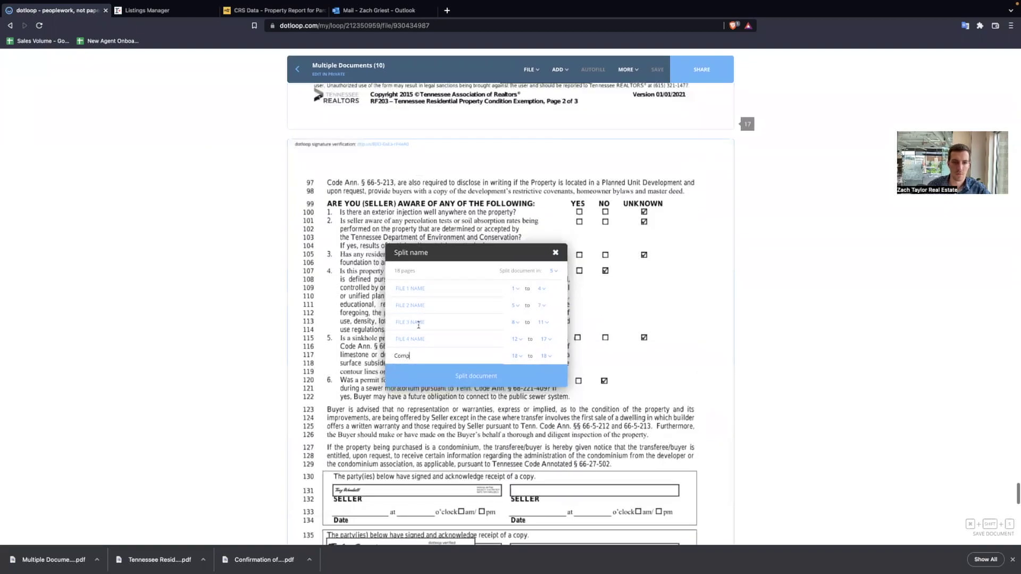
scroll(622, 341, "up", 10)
scroll(626, 350, "up", 5)
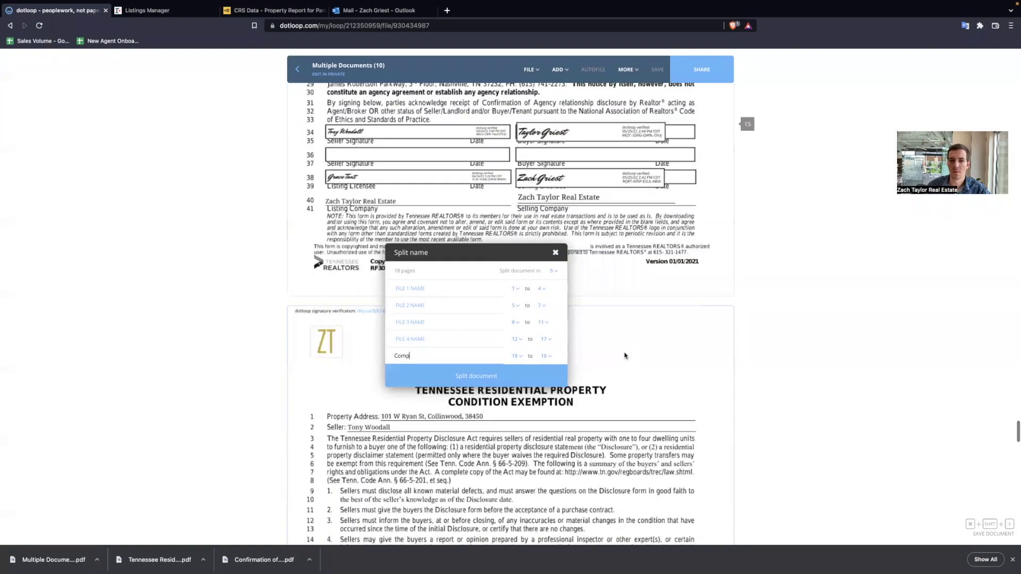
scroll(624, 353, "up", 5)
left_click(517, 339)
left_click(524, 399)
left_click(465, 339)
type("Exemption")
- Start COA at page 14 and VA at page 12, name the first document Contract, and create the split
scroll(630, 309, "up", 2)
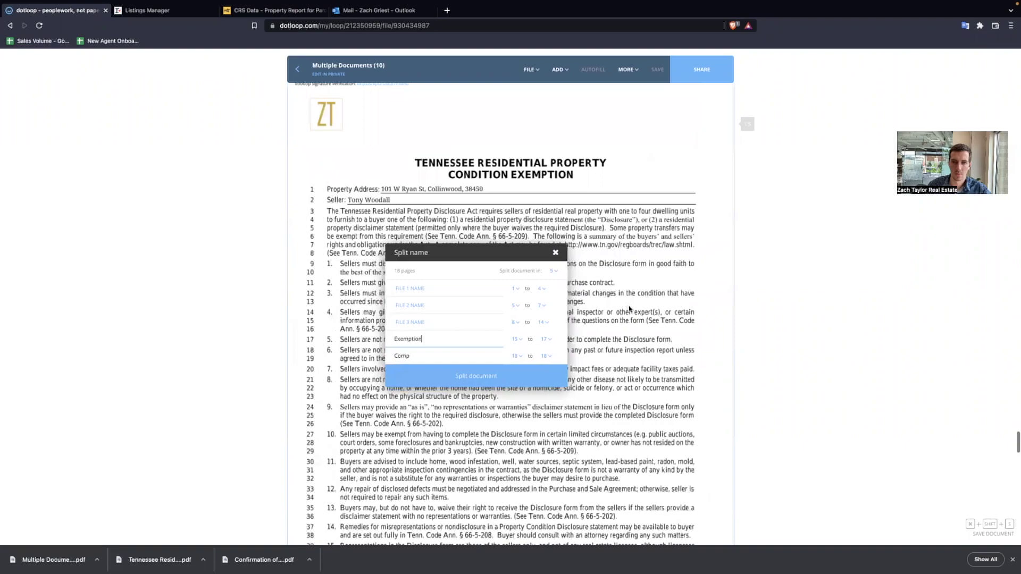
scroll(629, 309, "up", 10)
scroll(486, 256, "down", 1)
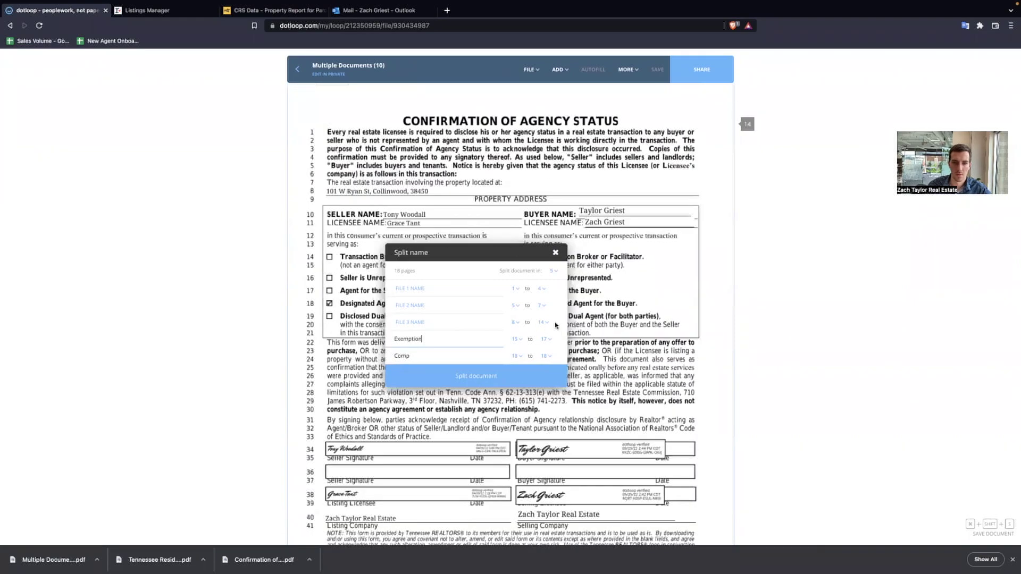
left_click(515, 322)
scroll(517, 387, "down", 5)
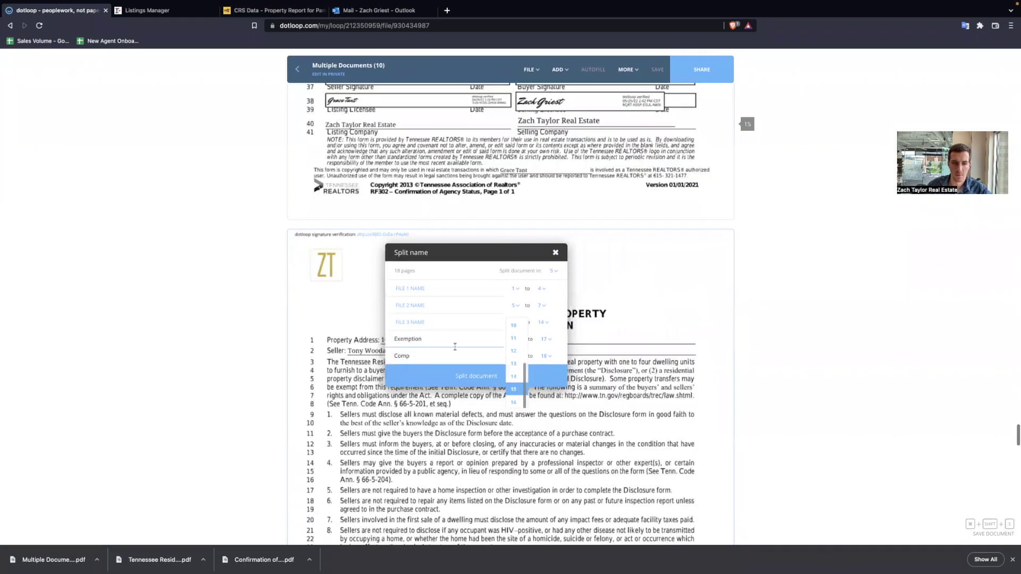
left_click(436, 321)
type("co")
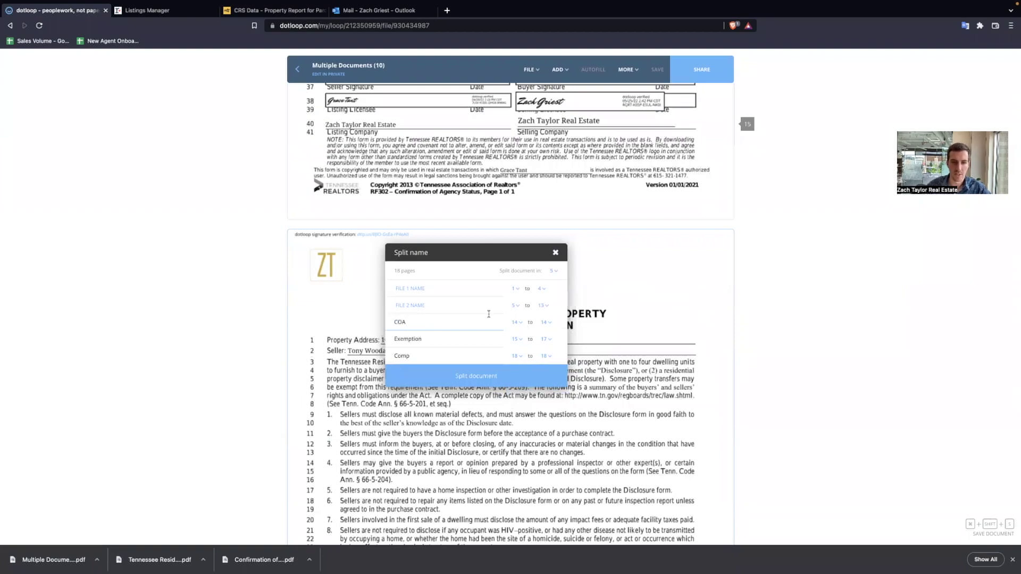
scroll(595, 302, "up", 2)
scroll(596, 301, "up", 10)
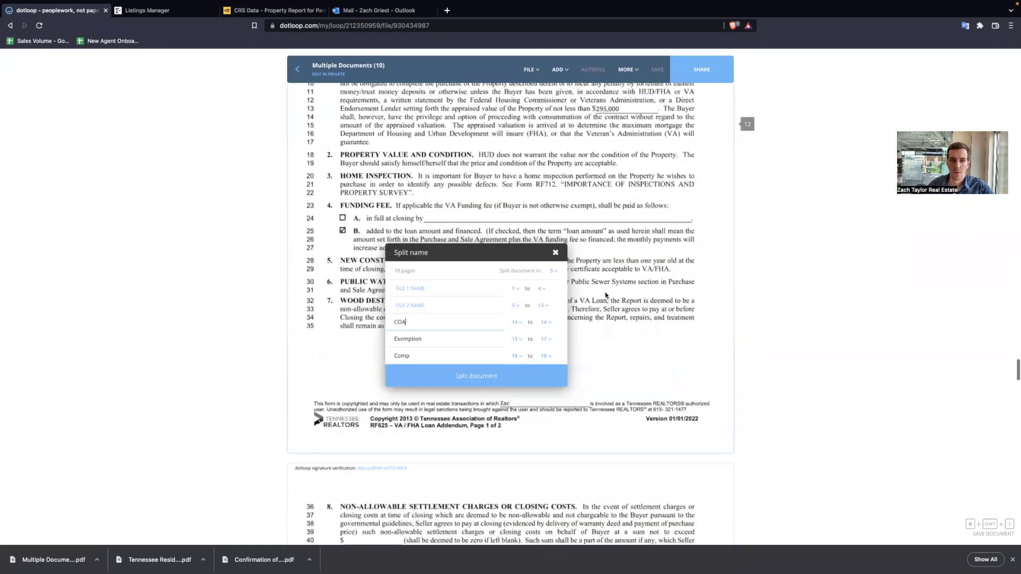
scroll(545, 327, "up", 4)
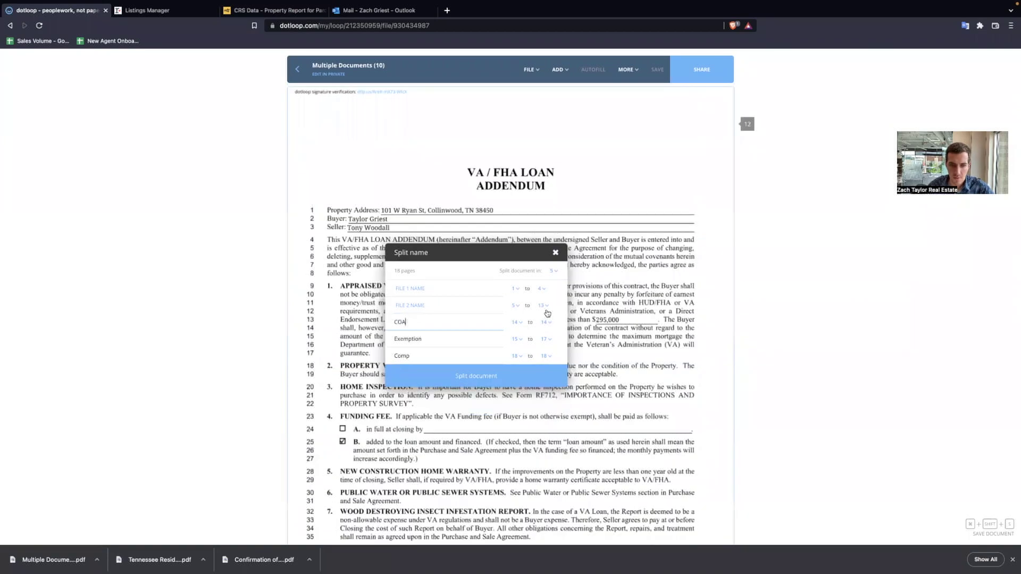
left_click(515, 305)
scroll(523, 335, "down", 3)
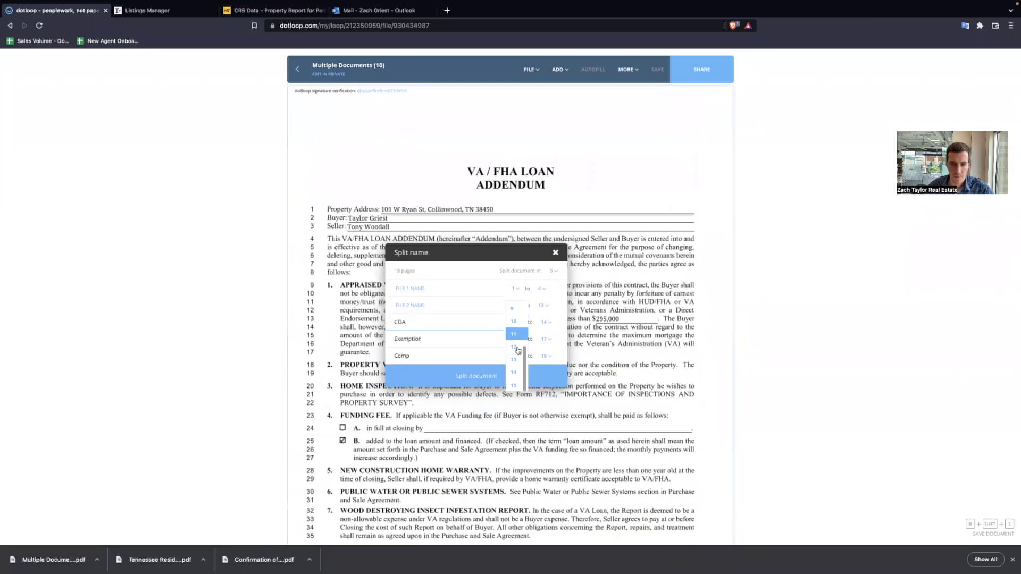
left_click(517, 343)
left_click(466, 306)
type("VA")
scroll(631, 258, "up", 2)
scroll(630, 257, "up", 4)
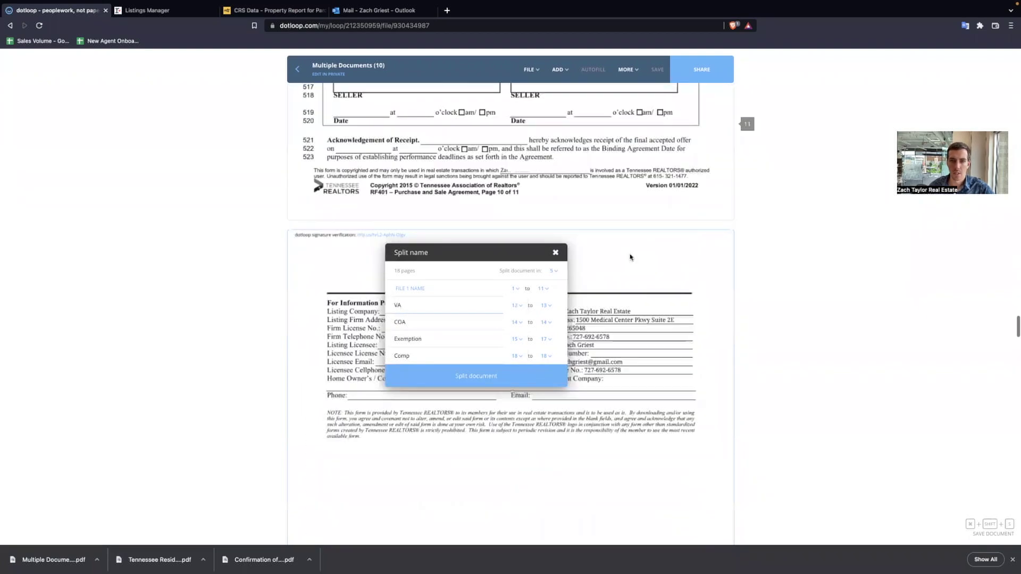
left_click(443, 288)
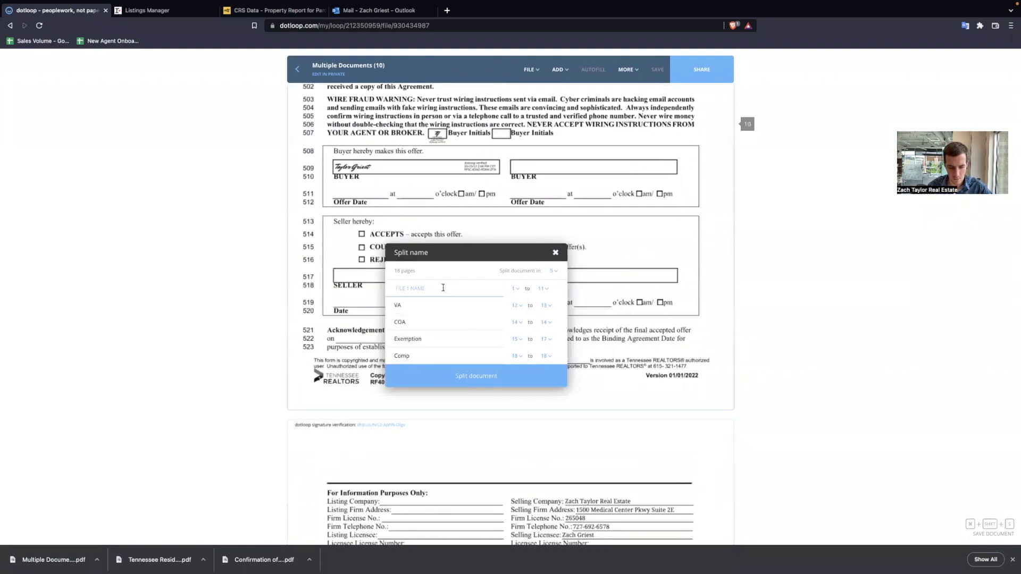
type("Contr")
left_click(510, 375)
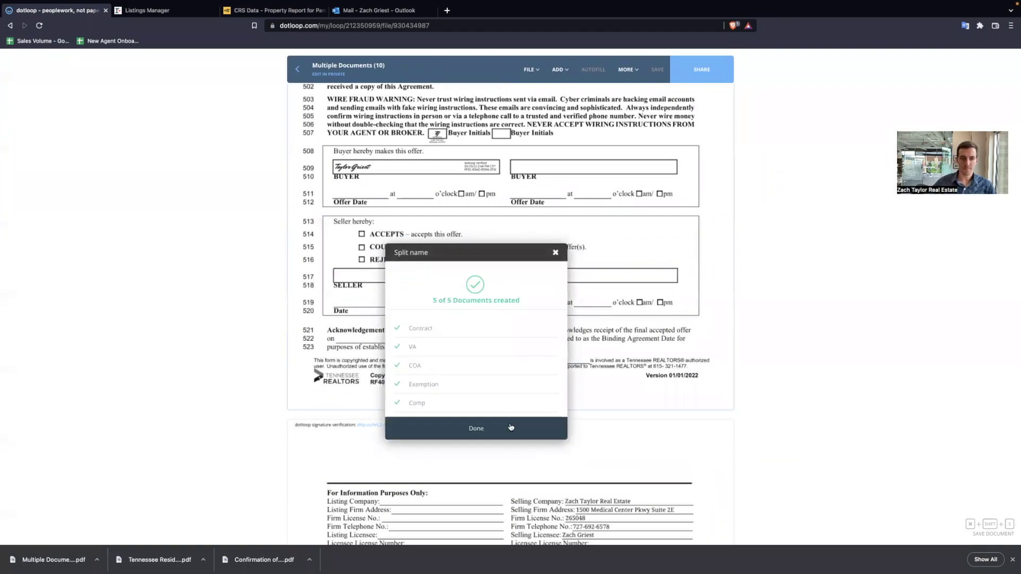
left_click(511, 427)
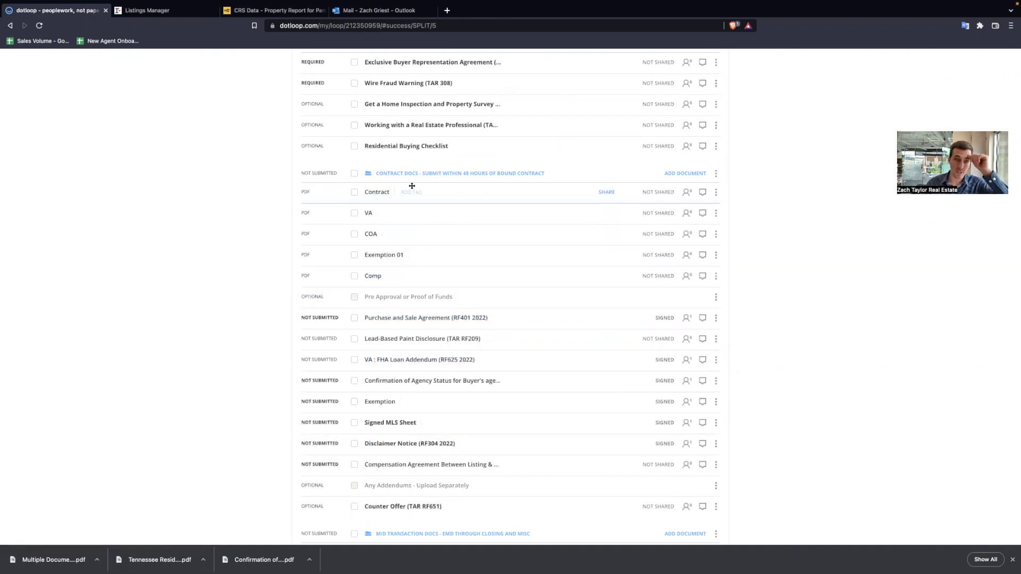
- Replace the Purchase and Sale Agreement, VA/FHA Loan Addendum and agency confirmation with Contract, VA and COA
left_click_drag(412, 185, 415, 309)
left_click(587, 329)
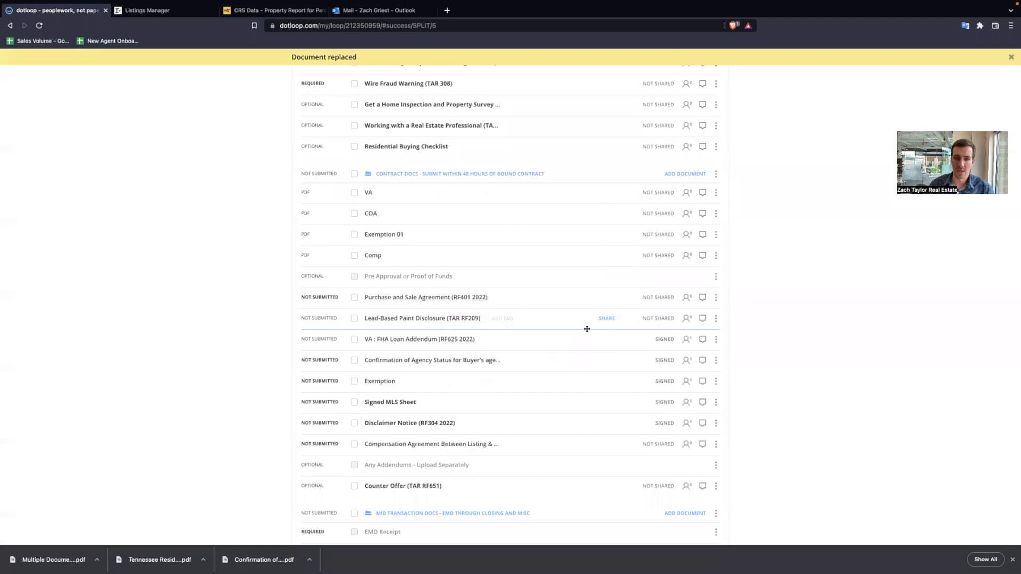
left_click_drag(413, 193, 423, 327)
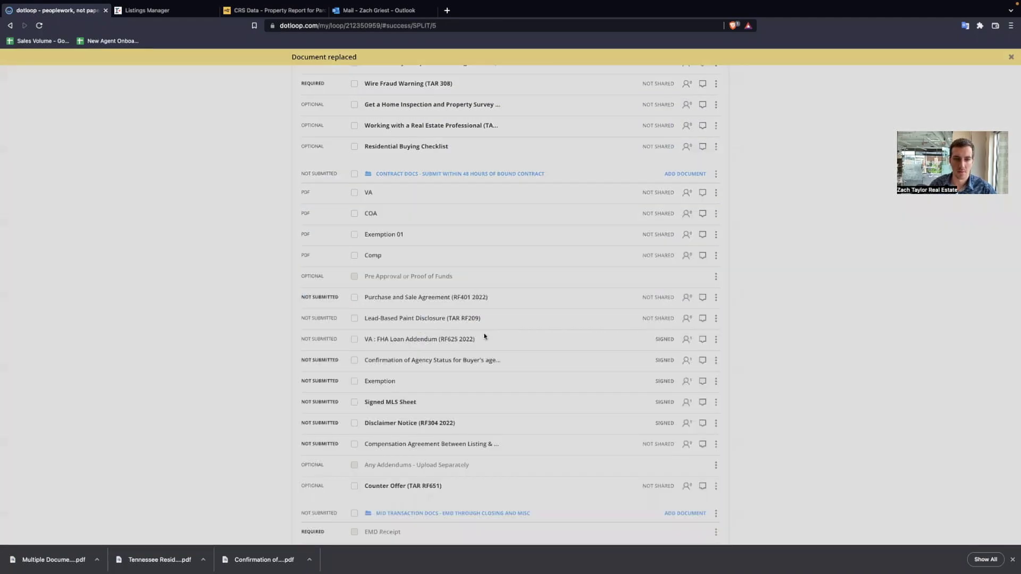
left_click(573, 340)
left_click_drag(404, 186, 438, 330)
left_click(585, 318)
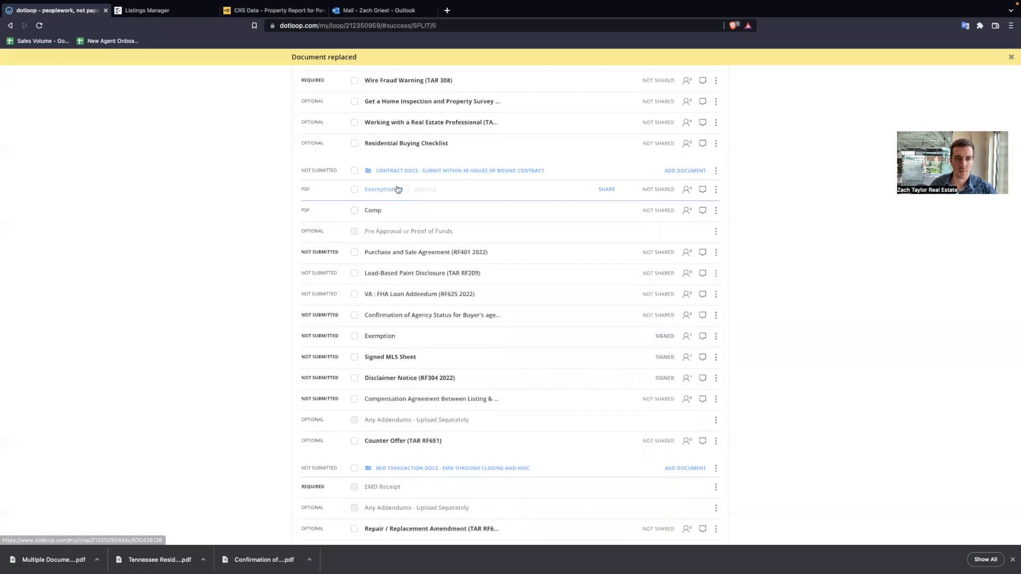
- Replace the signed Exemption and the Compensation Agreement with Exemption 01 and Comp
left_click_drag(399, 189, 420, 334)
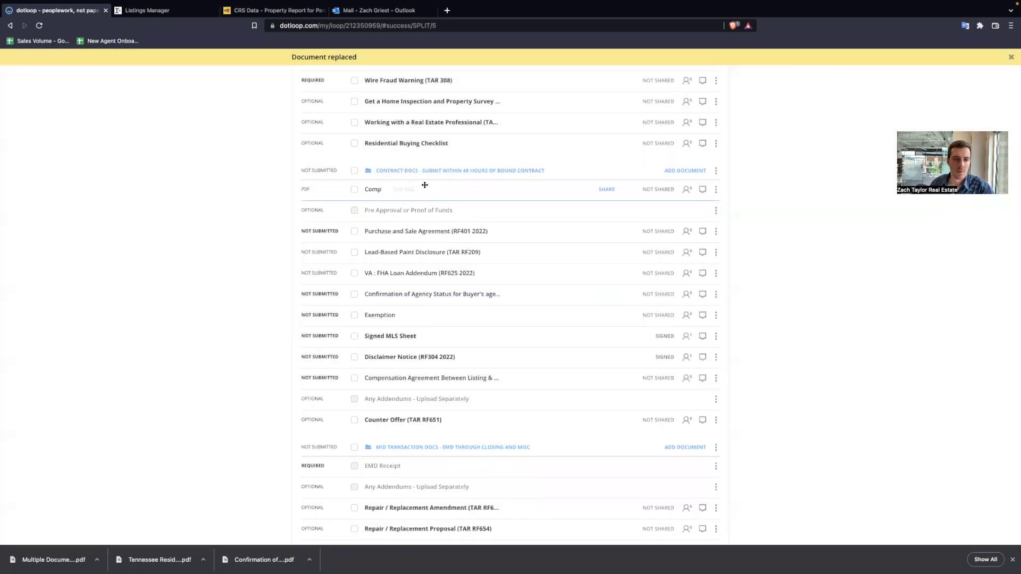
left_click_drag(424, 187, 452, 369)
left_click(567, 336)
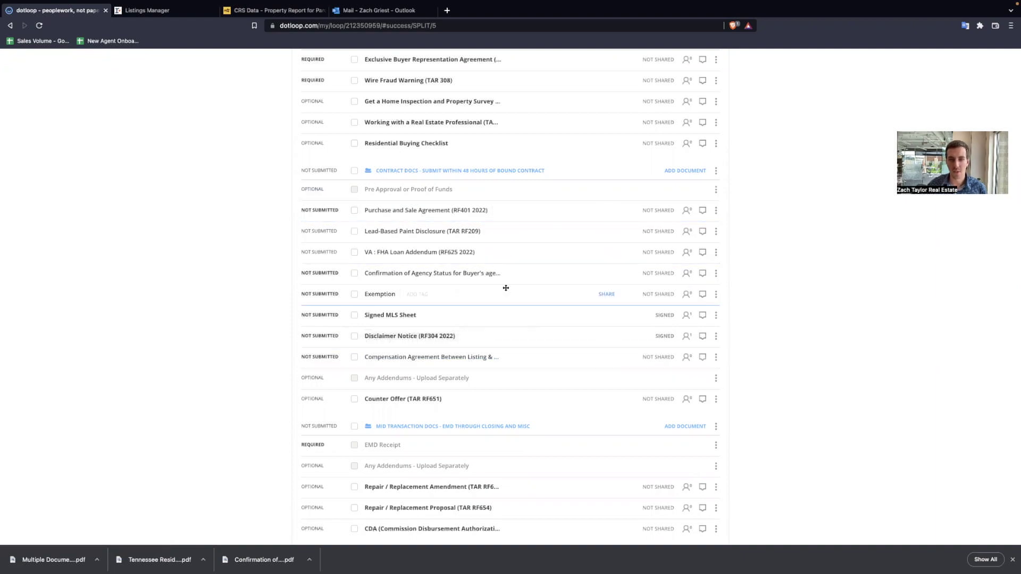
scroll(505, 288, "up", 5)
- Submit the Contract Docs folder for review and open all documents awaiting review
left_click(696, 102)
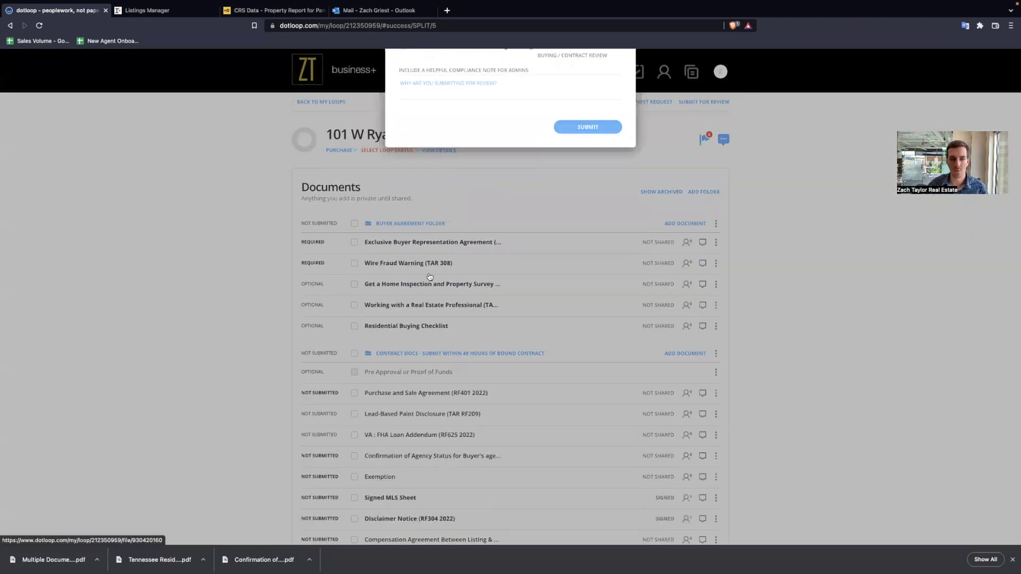
left_click(402, 279)
left_click(593, 389)
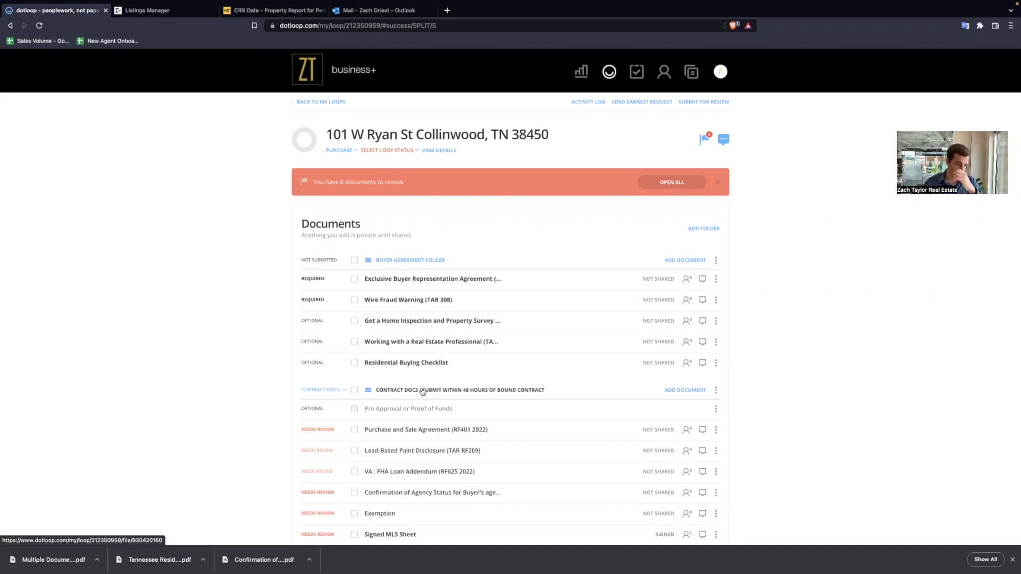
left_click(658, 183)
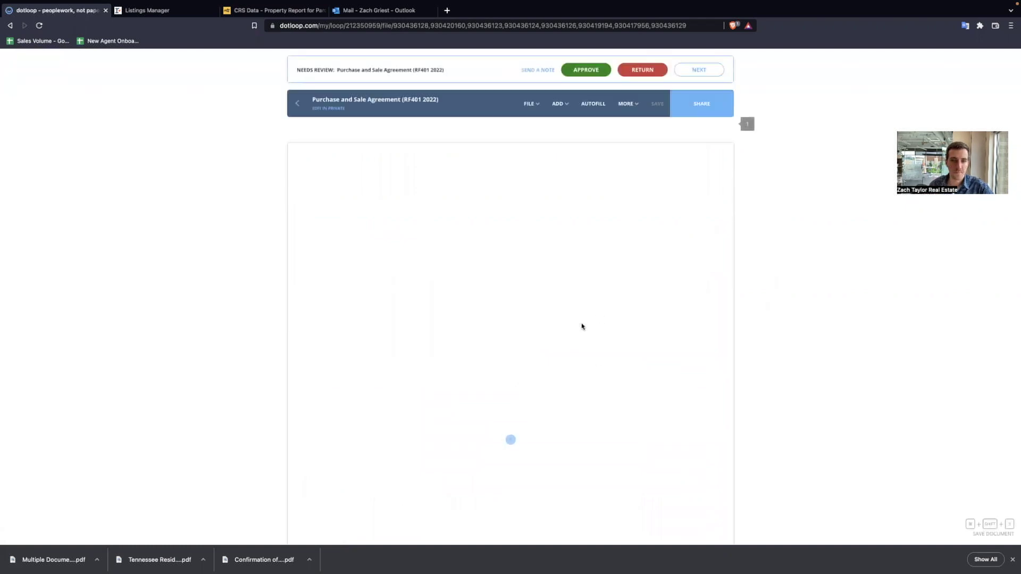
- Approve the Purchase and Sale Agreement and return the Lead-Based Paint Disclosure without a compliance note
scroll(577, 287, "down", 4)
left_click(587, 73)
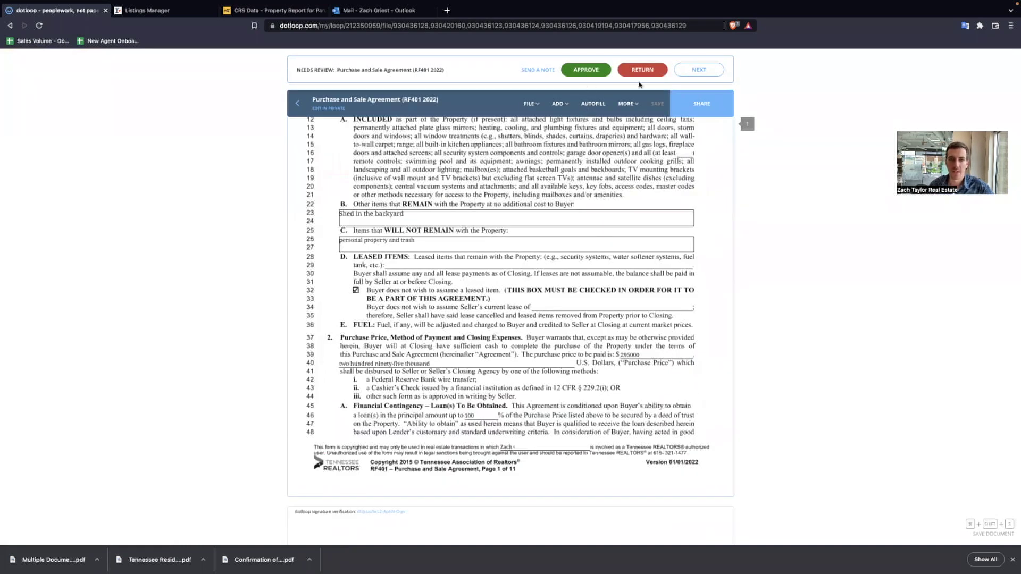
left_click(680, 73)
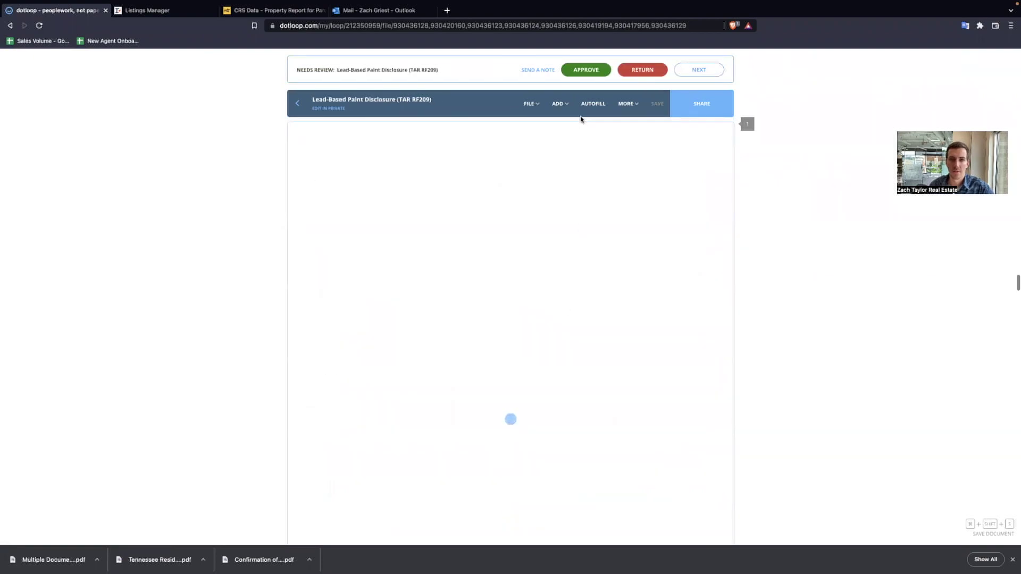
scroll(491, 369, "down", 4)
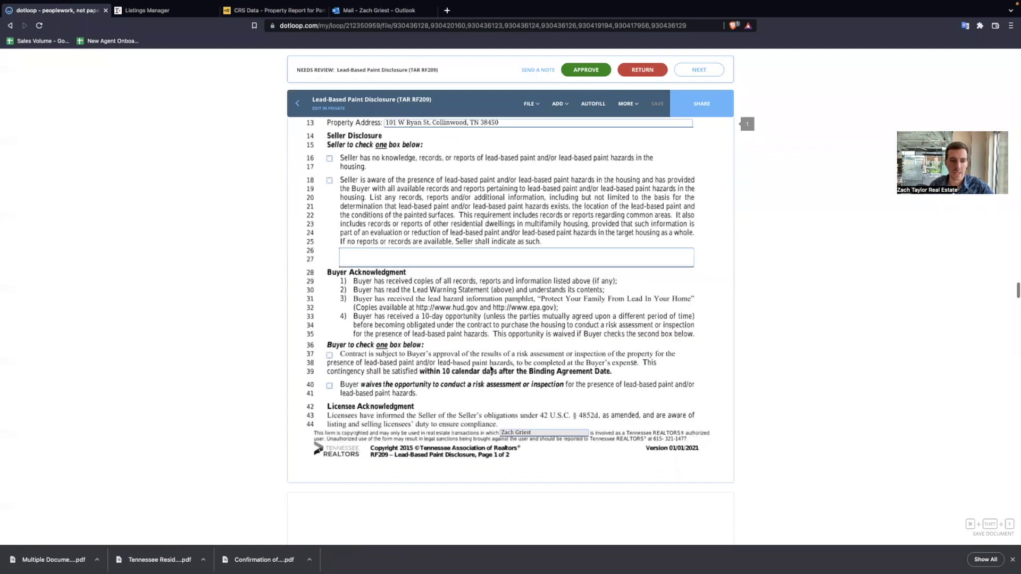
scroll(491, 370, "up", 1)
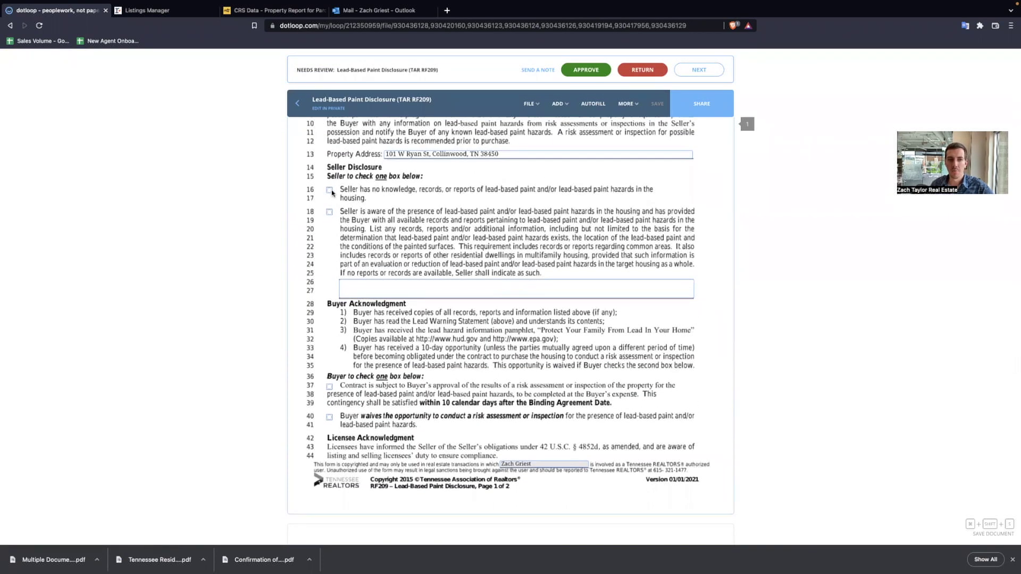
left_click(642, 70)
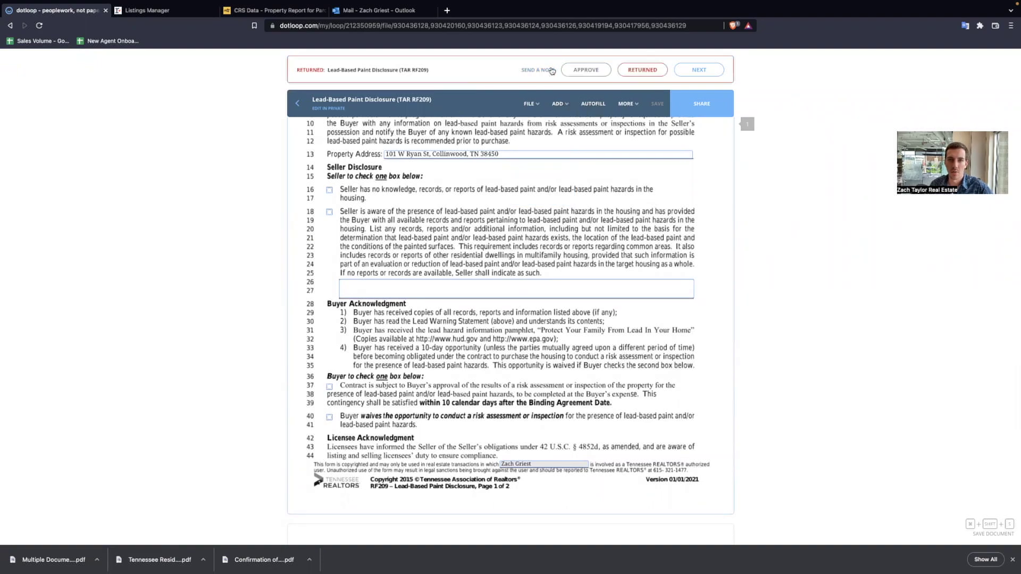
left_click(551, 70)
left_click(658, 201)
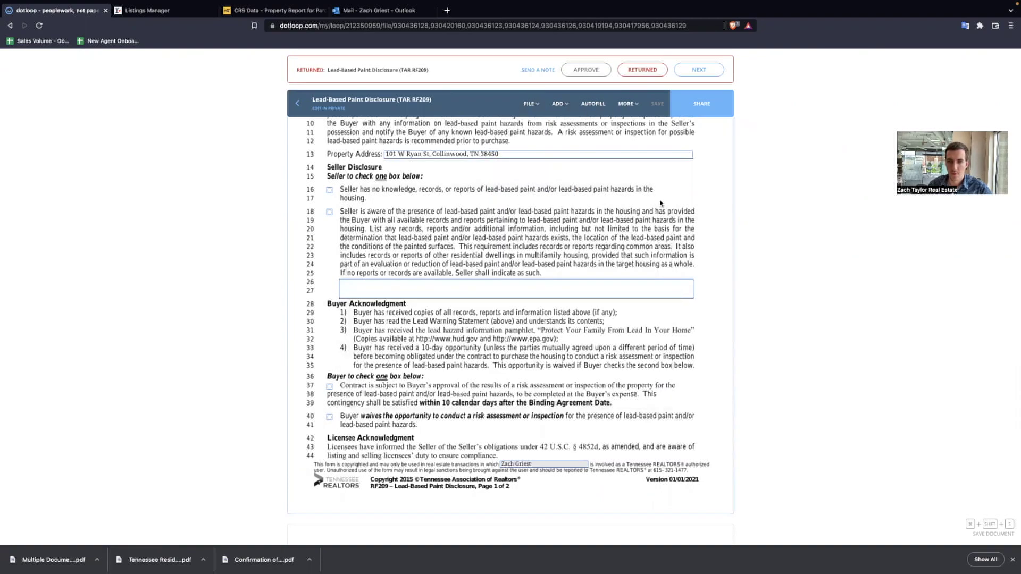
- Approve the VA/FHA addendum, agency confirmation, Exemption, MLS Sheet, Disclaimer and Compensation Agreement, then finish
scroll(673, 109, "down", 1)
scroll(674, 110, "down", 15)
left_click(590, 76)
left_click(712, 72)
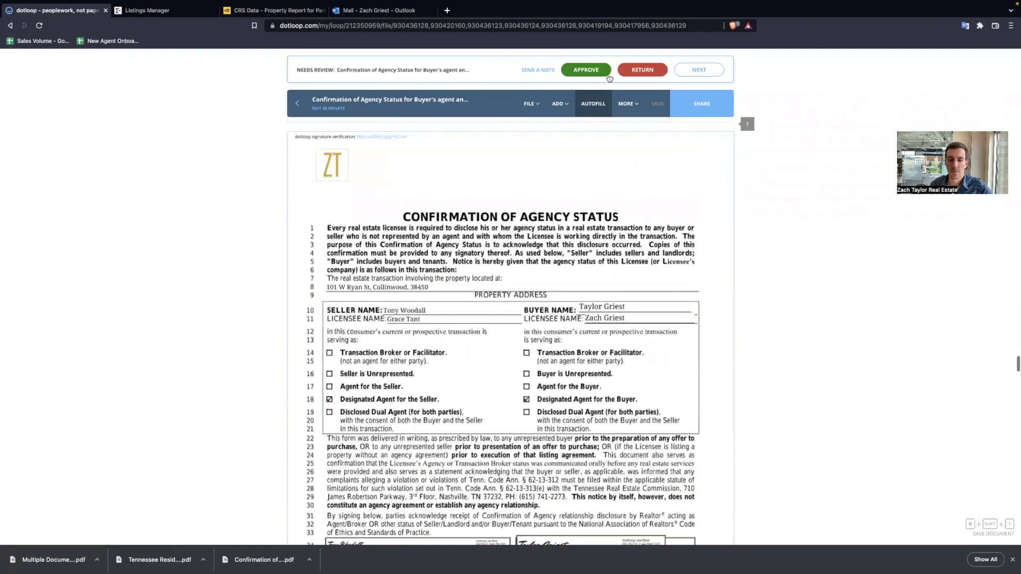
left_click(596, 73)
scroll(590, 74, "down", 3)
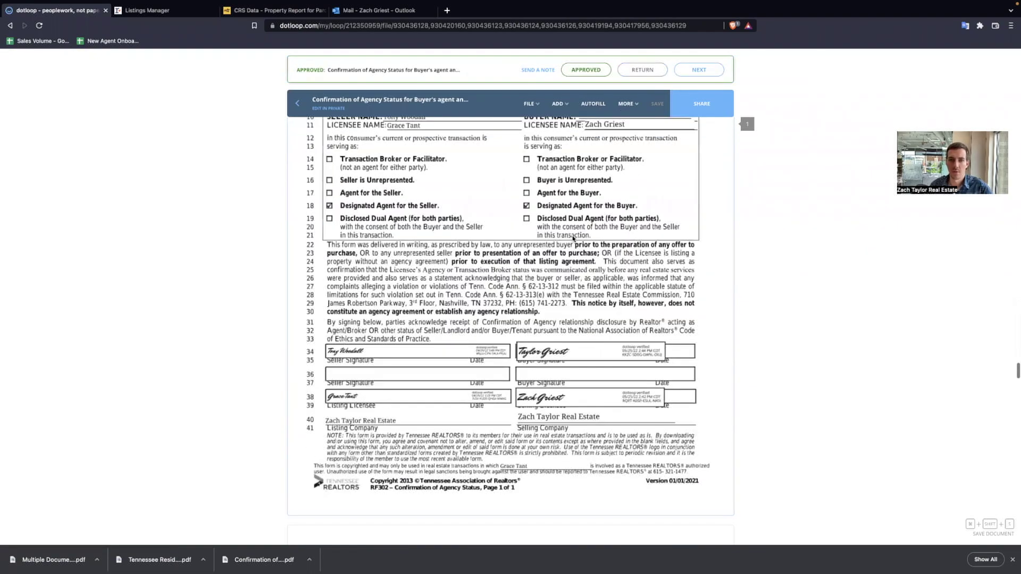
left_click(705, 72)
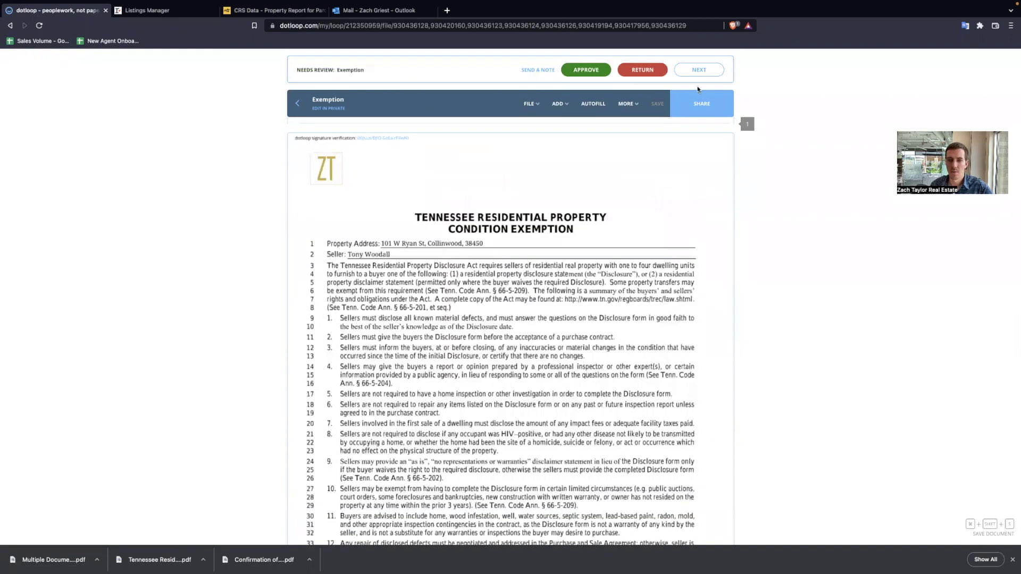
left_click(699, 71)
left_click(590, 73)
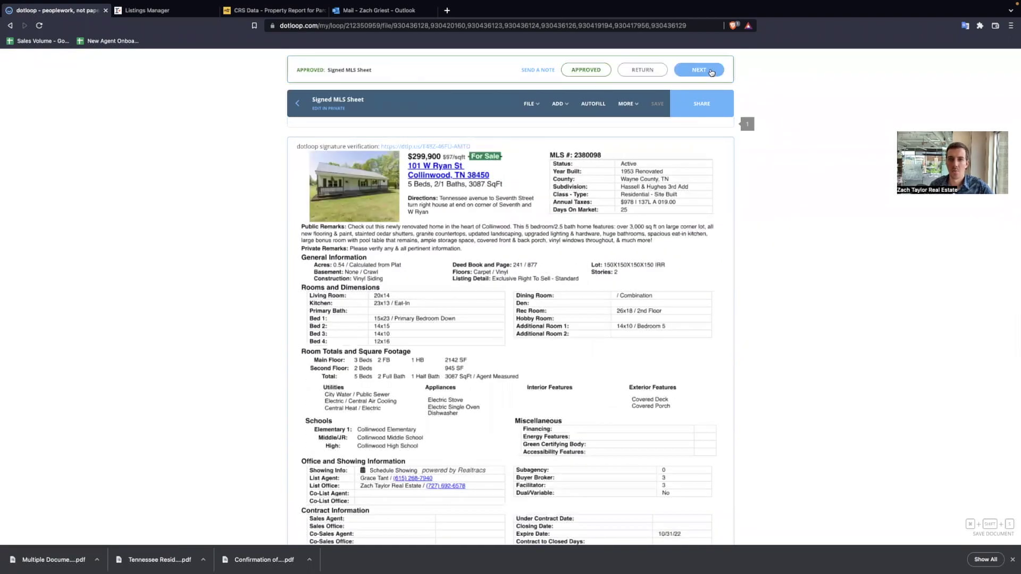
left_click(699, 69)
left_click(586, 69)
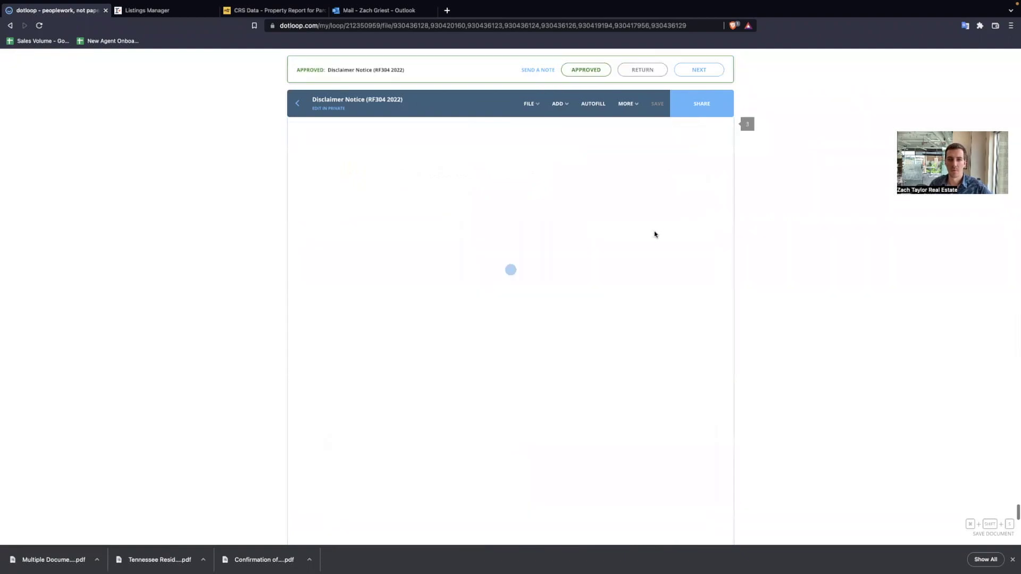
left_click(579, 74)
left_click(693, 75)
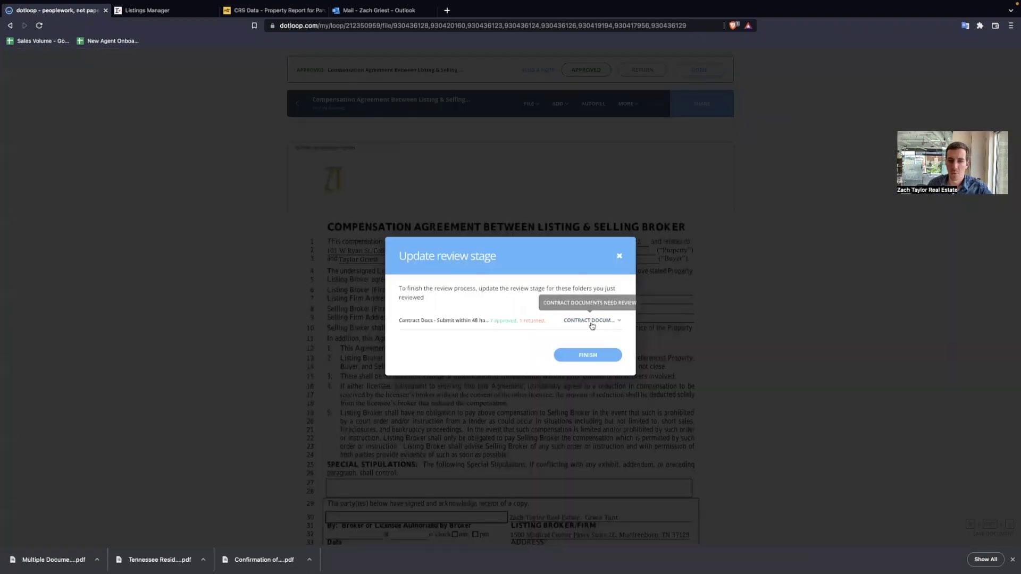
- Set the folder's review stage to Returned to Agent and finish the review
left_click(591, 320)
left_click(499, 353)
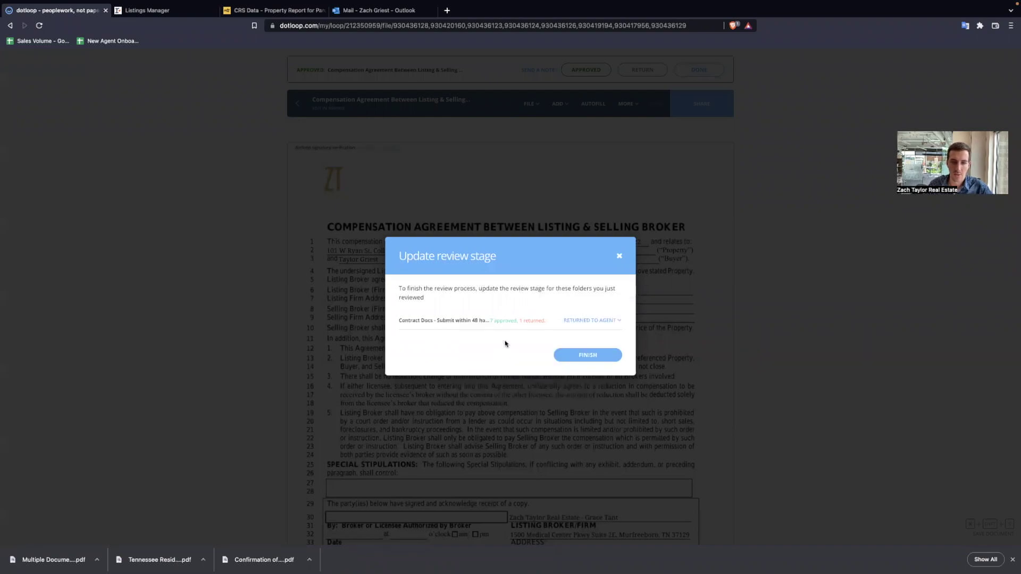
left_click(577, 353)
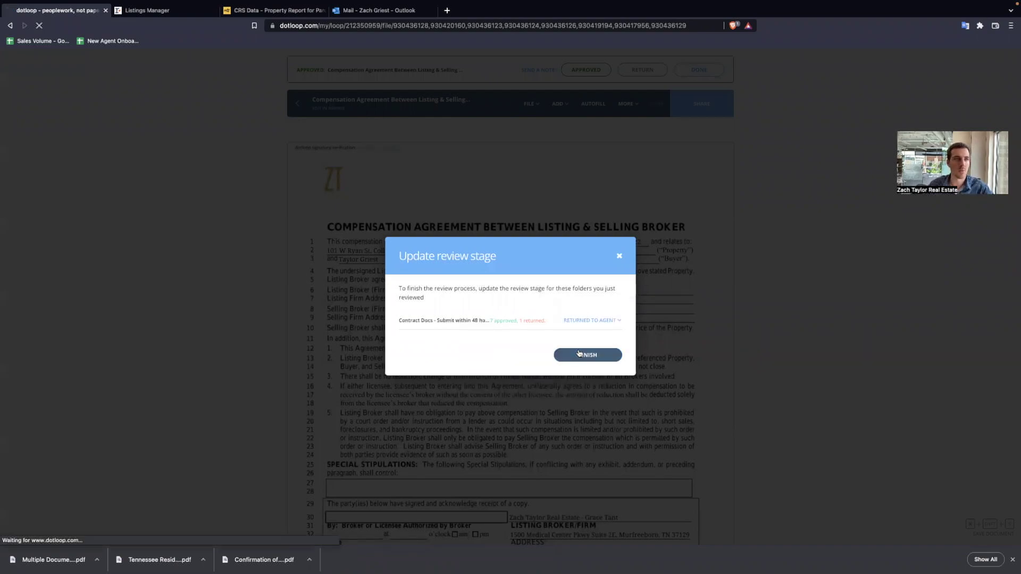
- Bring up the Submit for Review form and close it without submitting
scroll(399, 354, "down", 2)
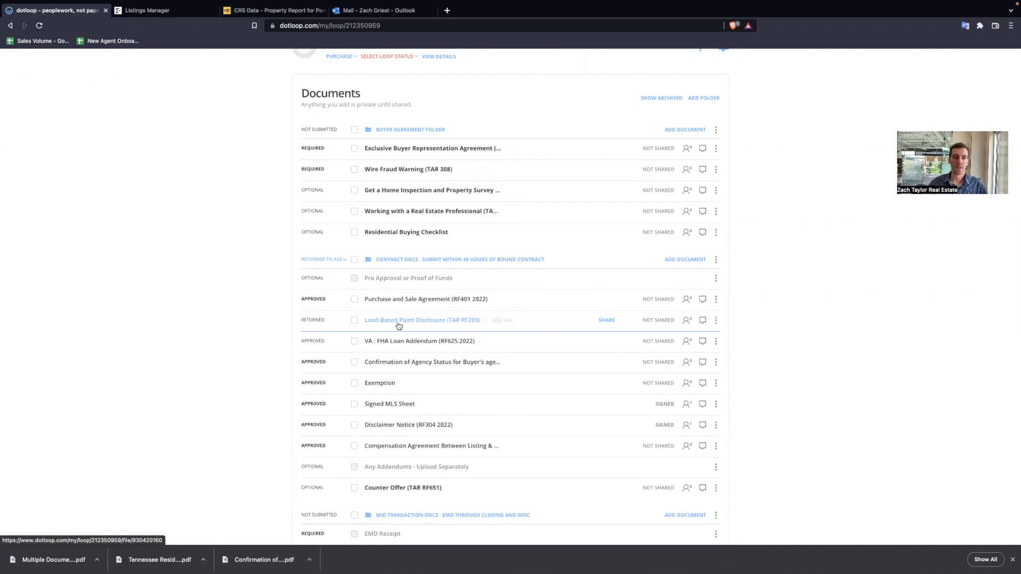
scroll(399, 326, "up", 3)
left_click(695, 102)
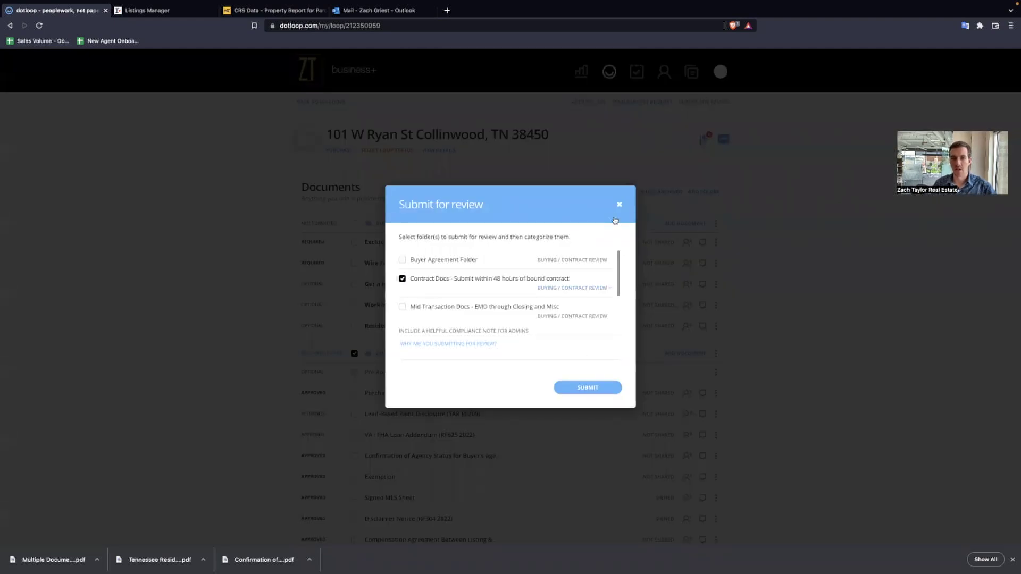
left_click(615, 220)
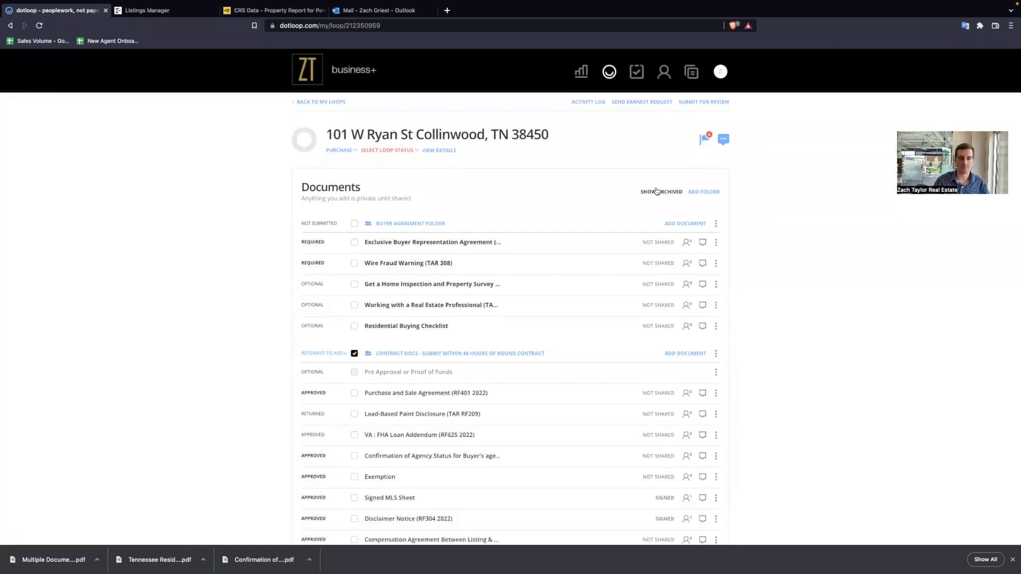